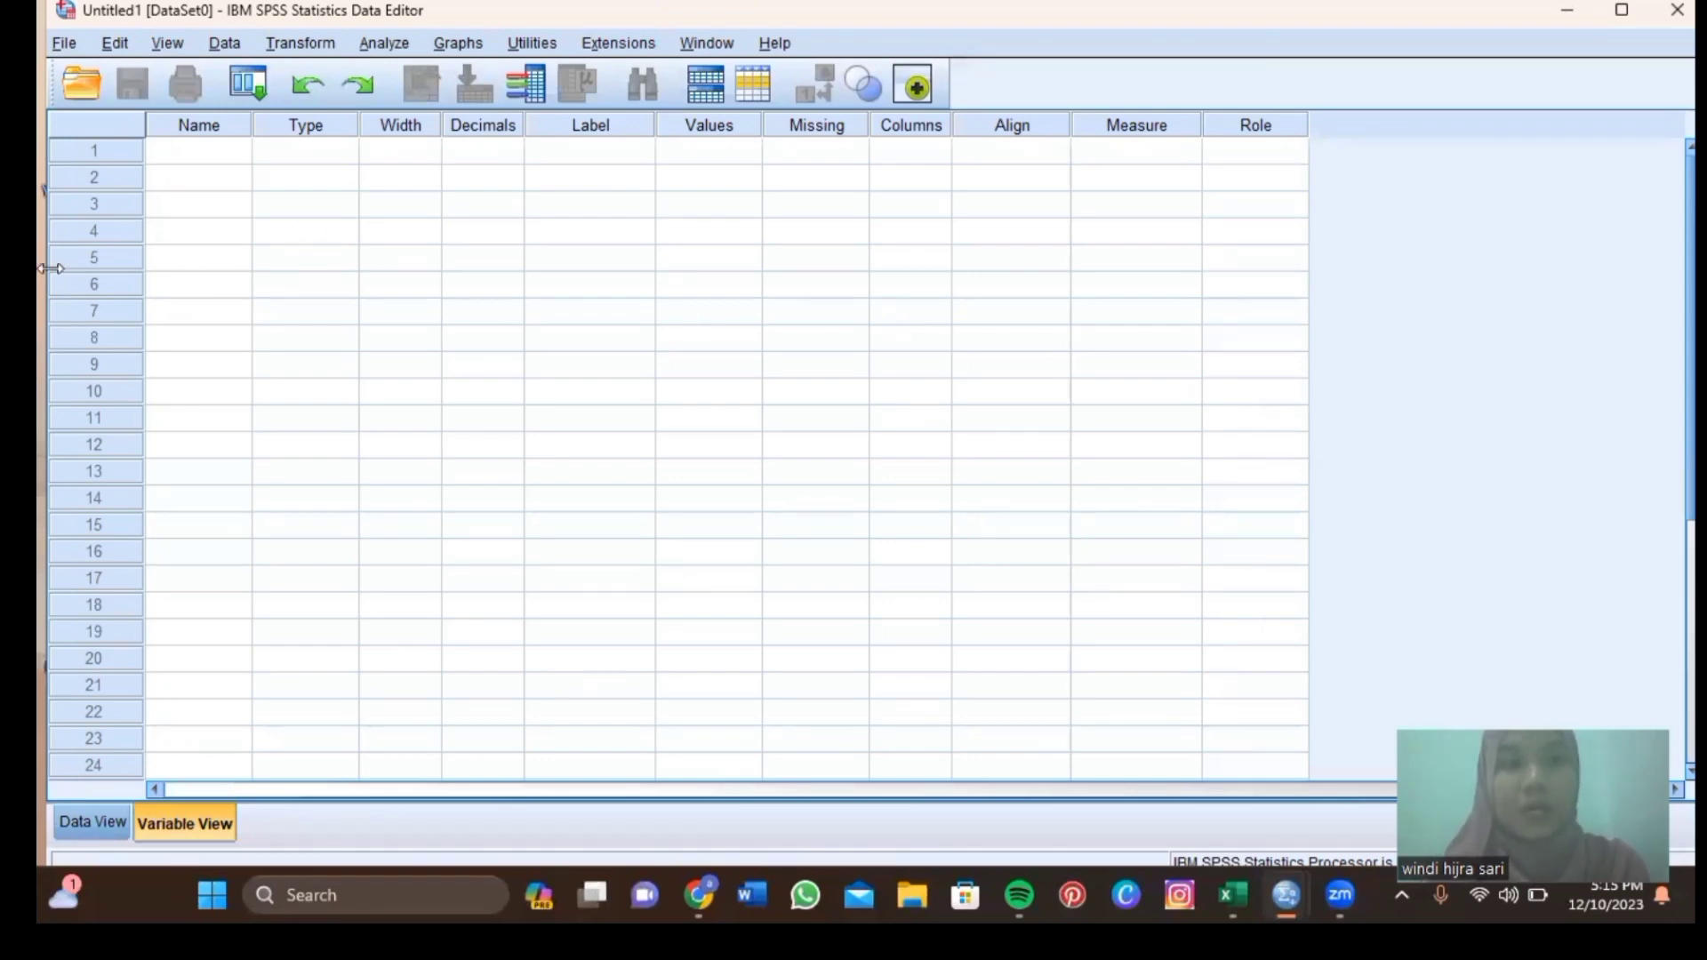
Create the variables hasil_posttest and kelas in Variable View.
click(181, 155)
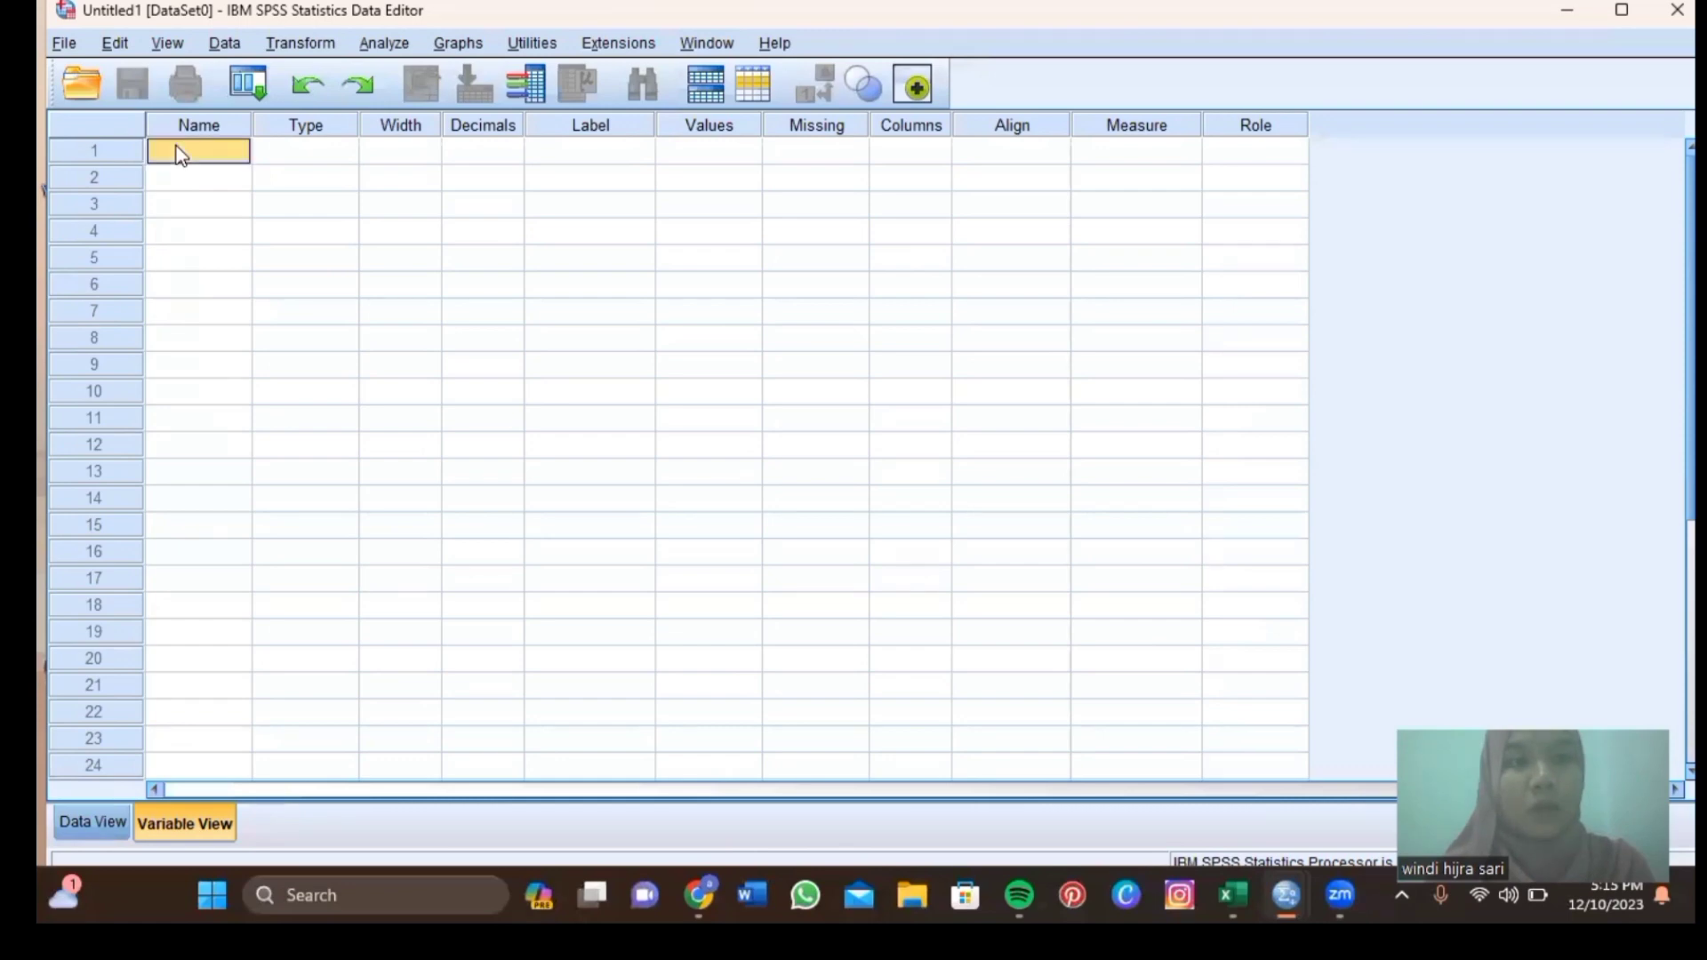
text(hasil_posttest)
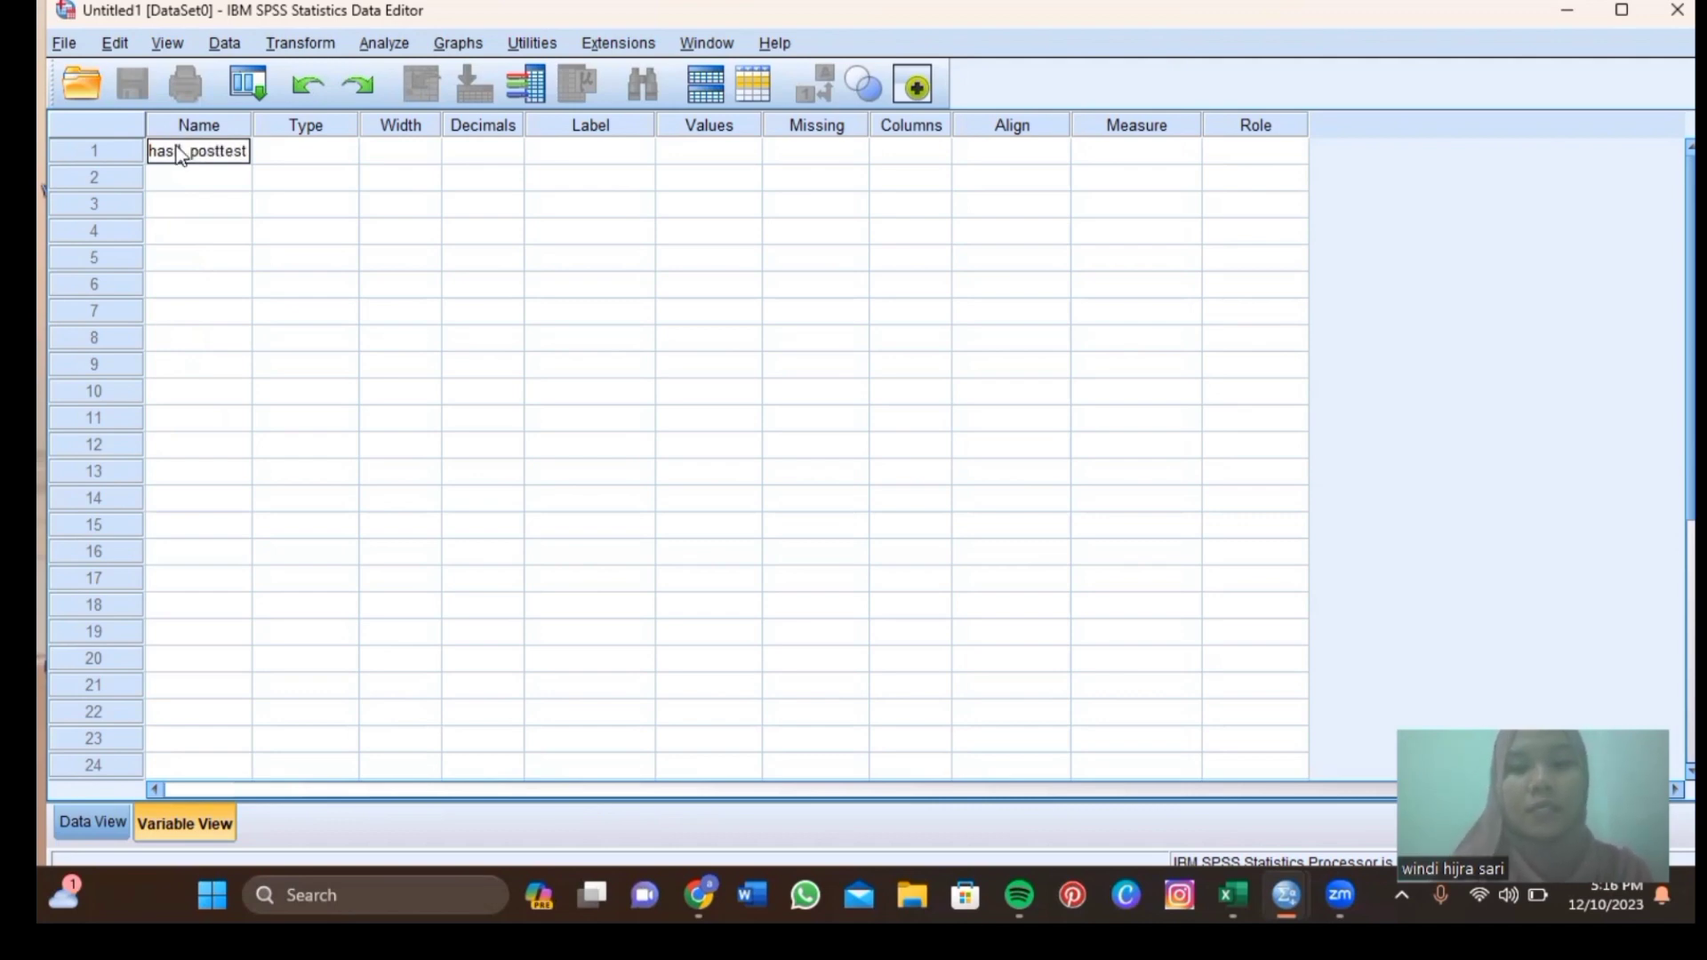
key(Return)
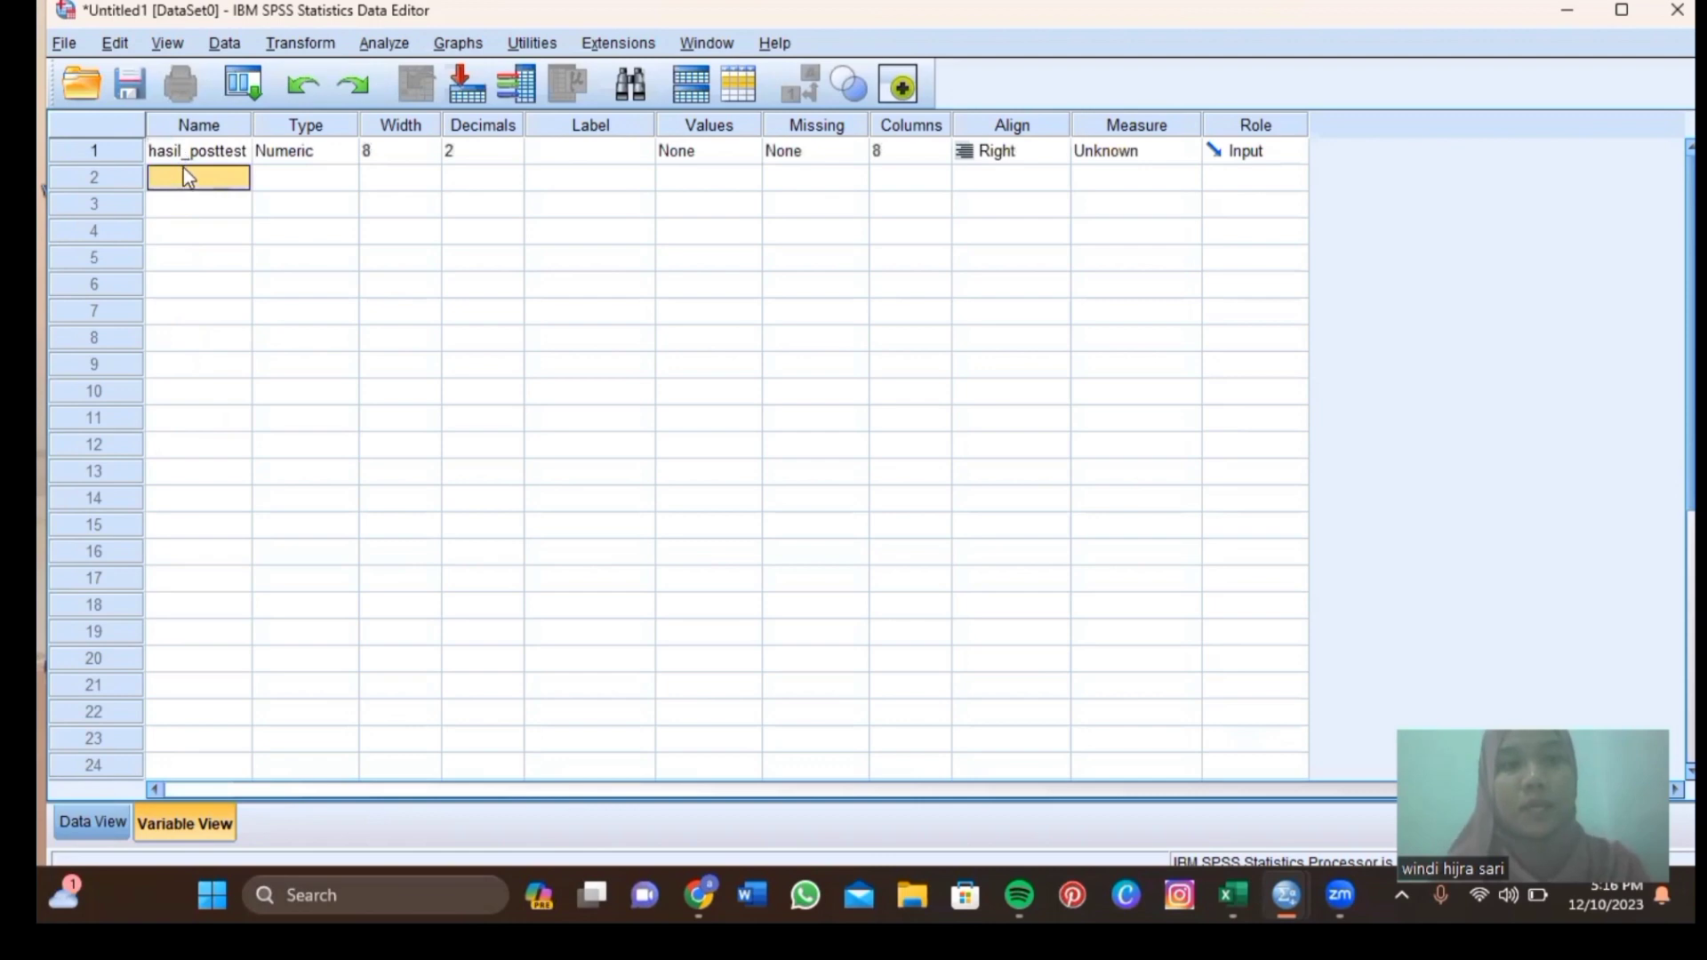
text(kelas)
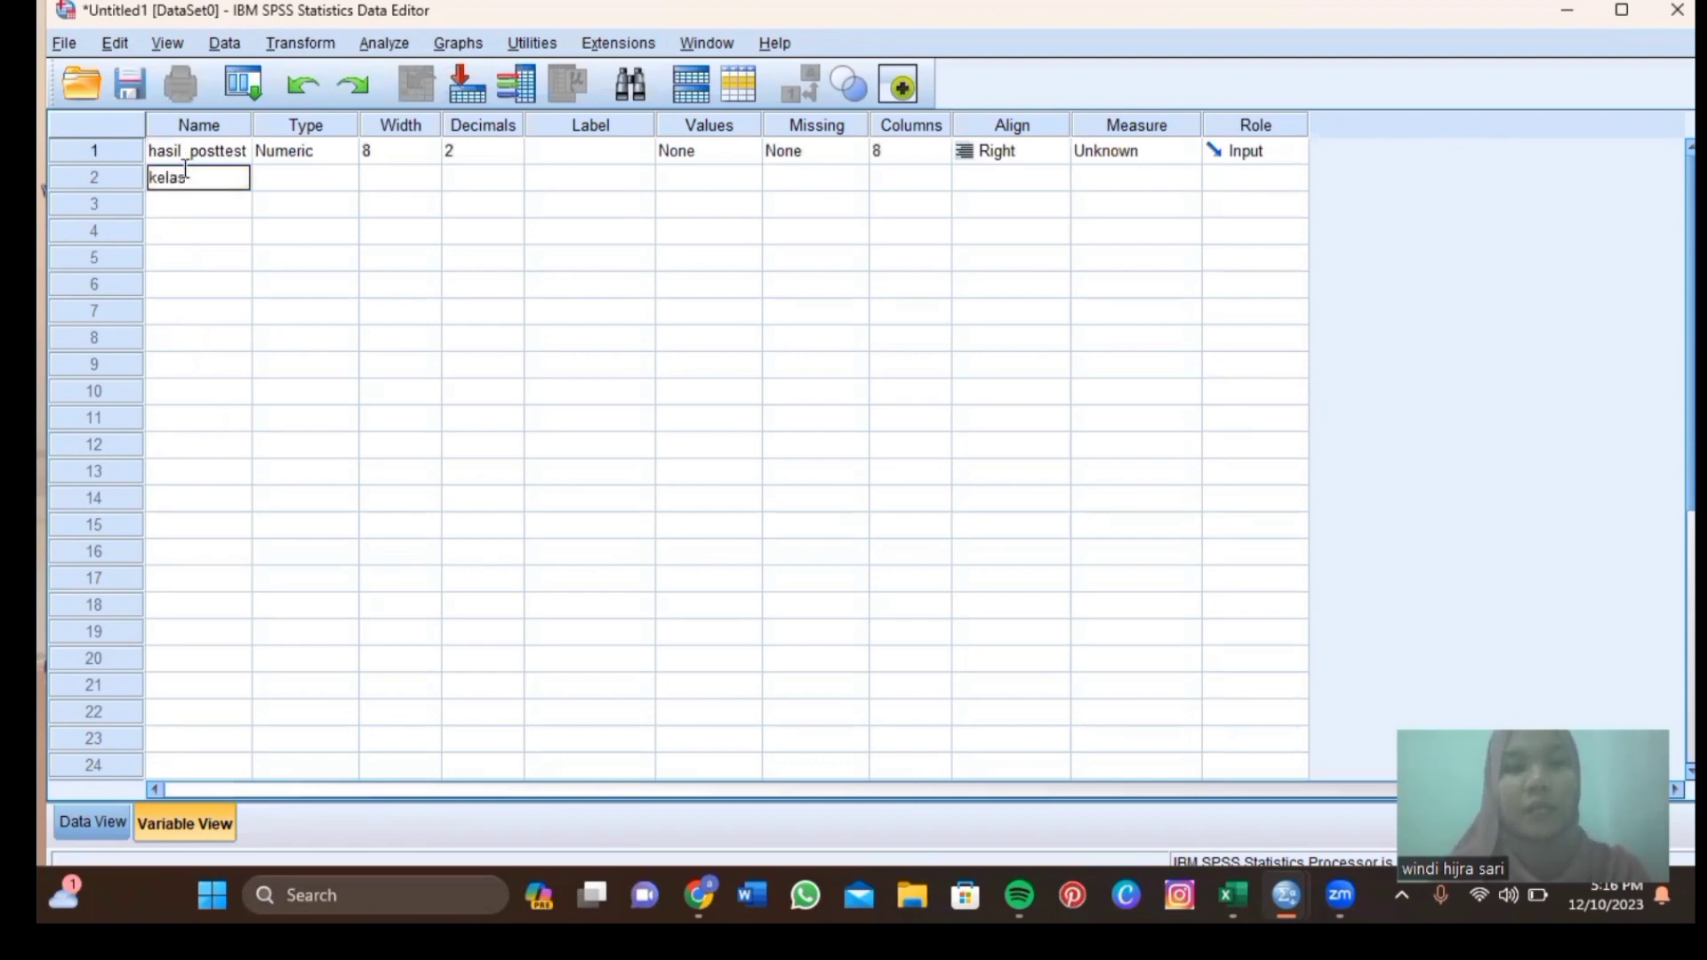
key(Return)
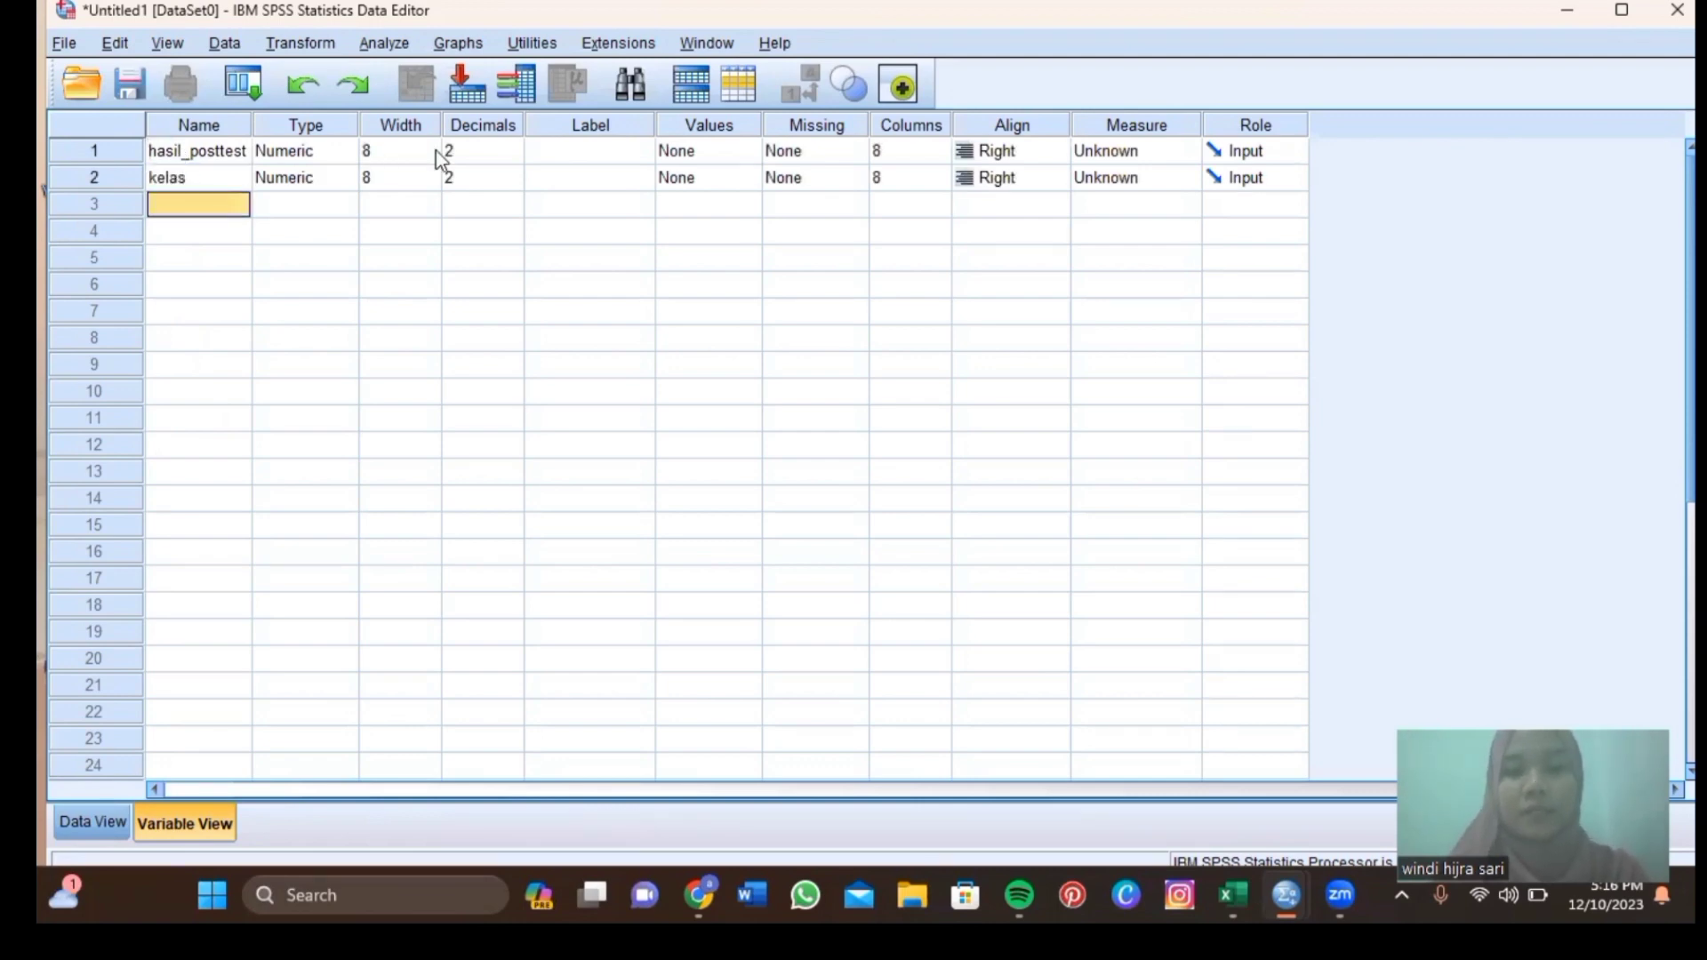
Set the decimal places of both hasil_posttest and kelas to 0.
click(487, 156)
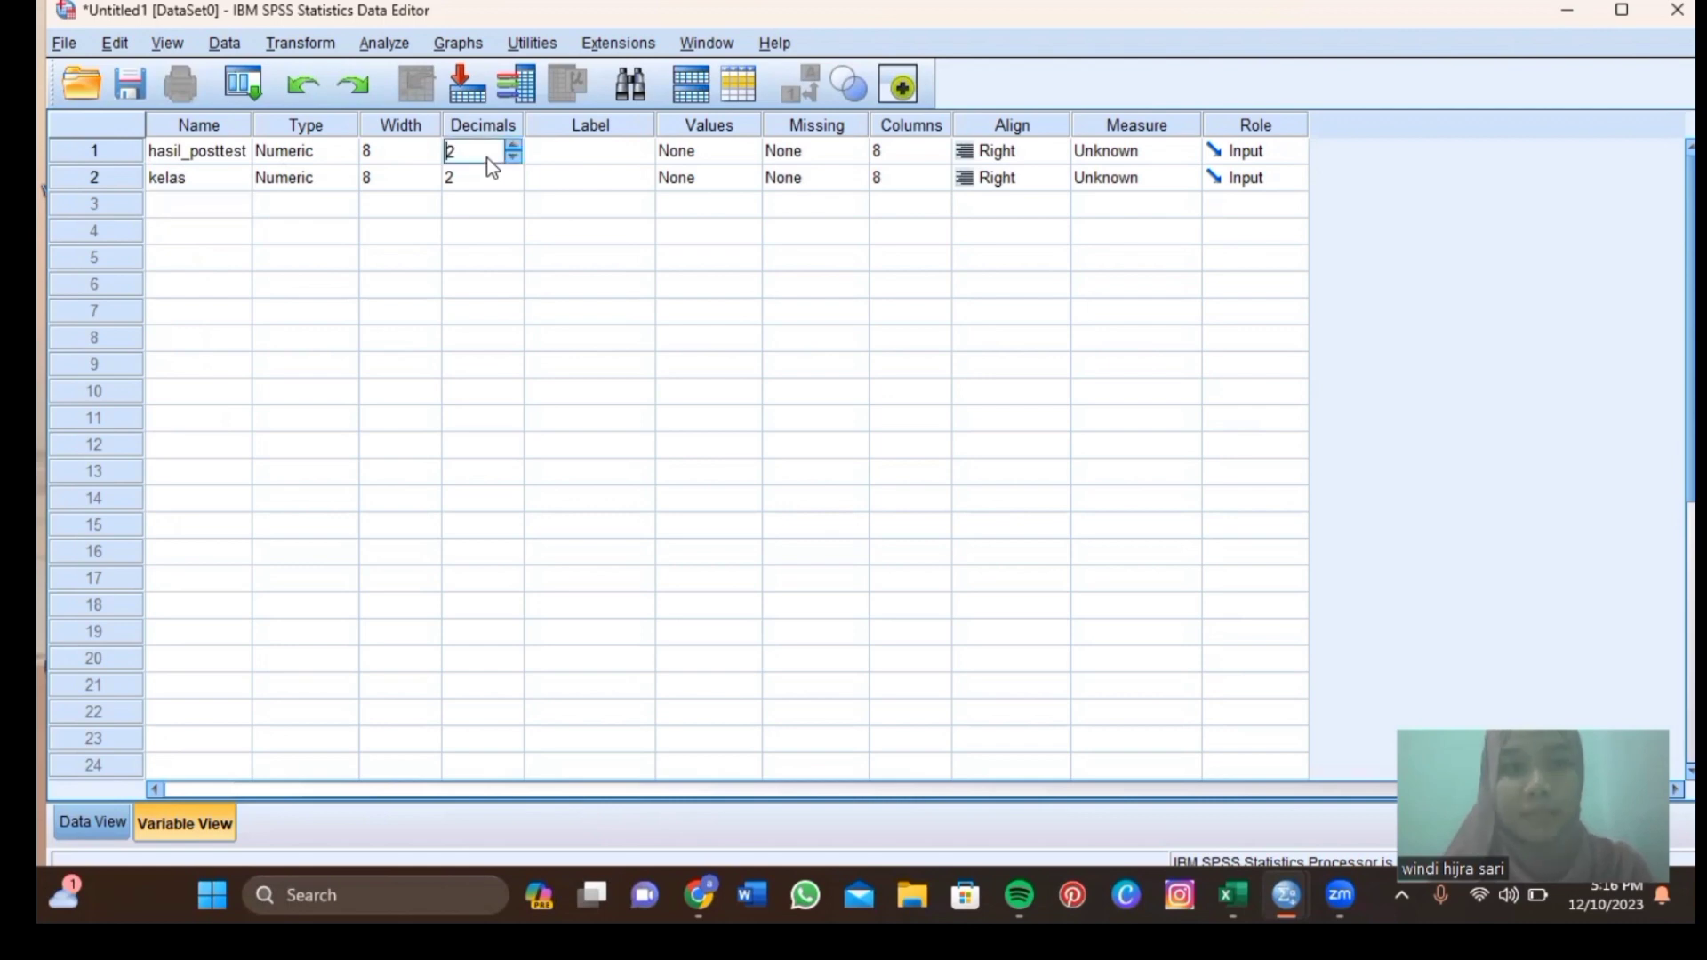
click(514, 158)
click(514, 158)
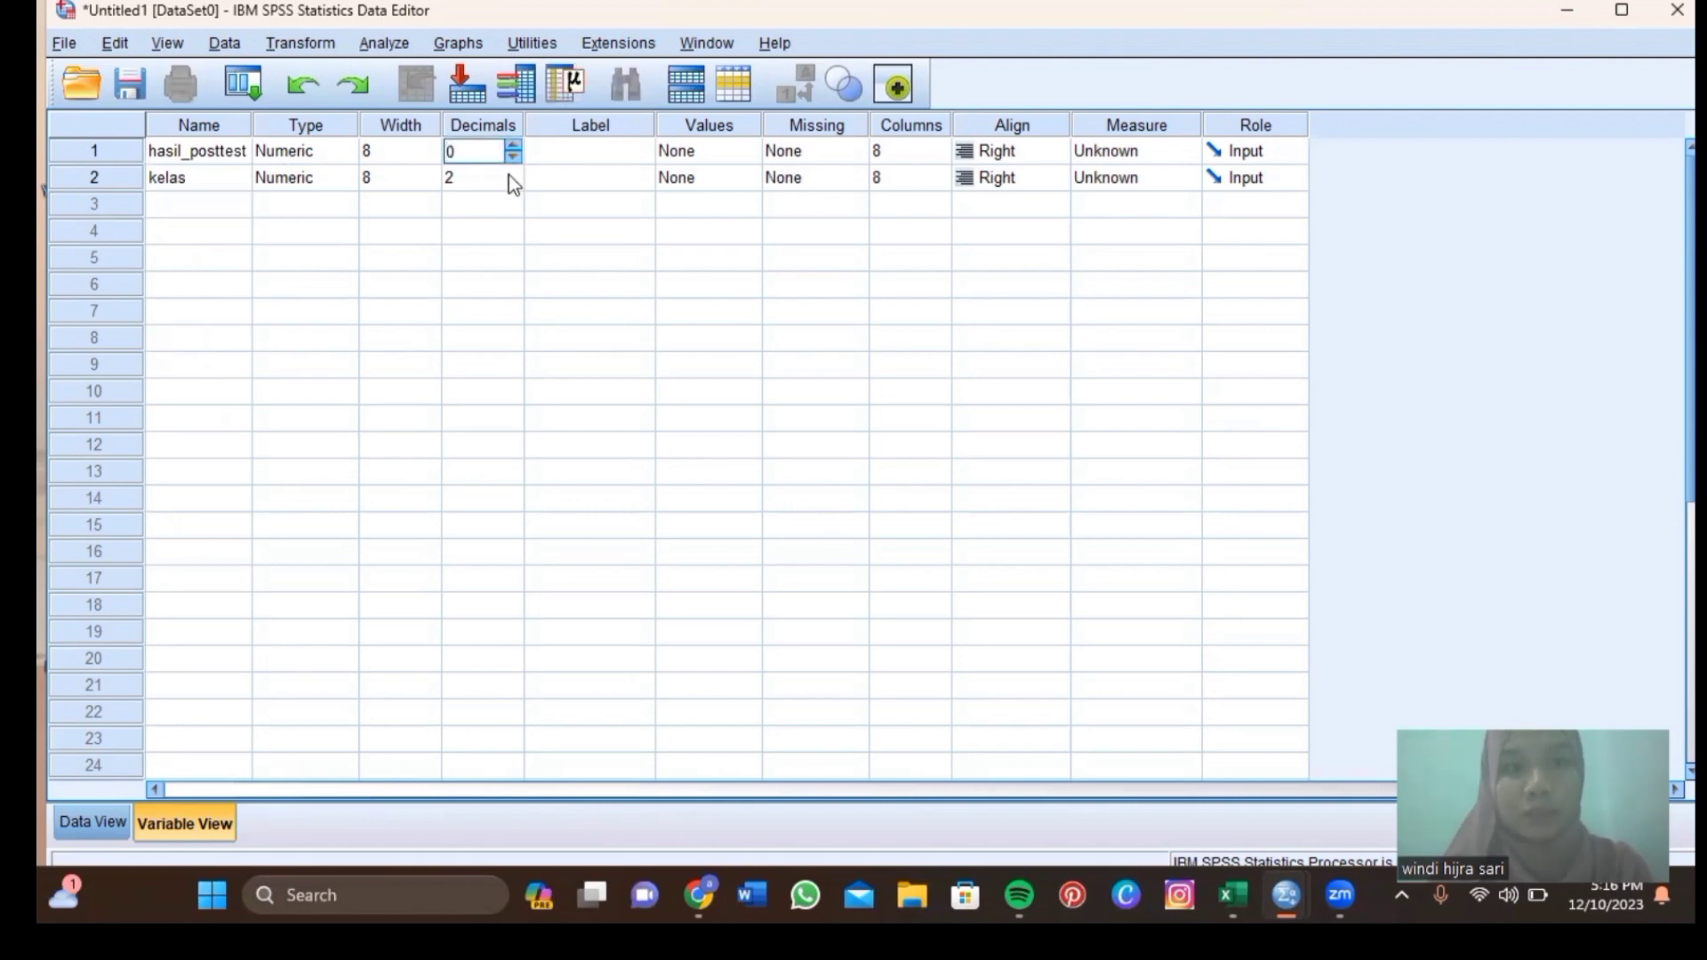
click(508, 174)
click(513, 173)
click(510, 180)
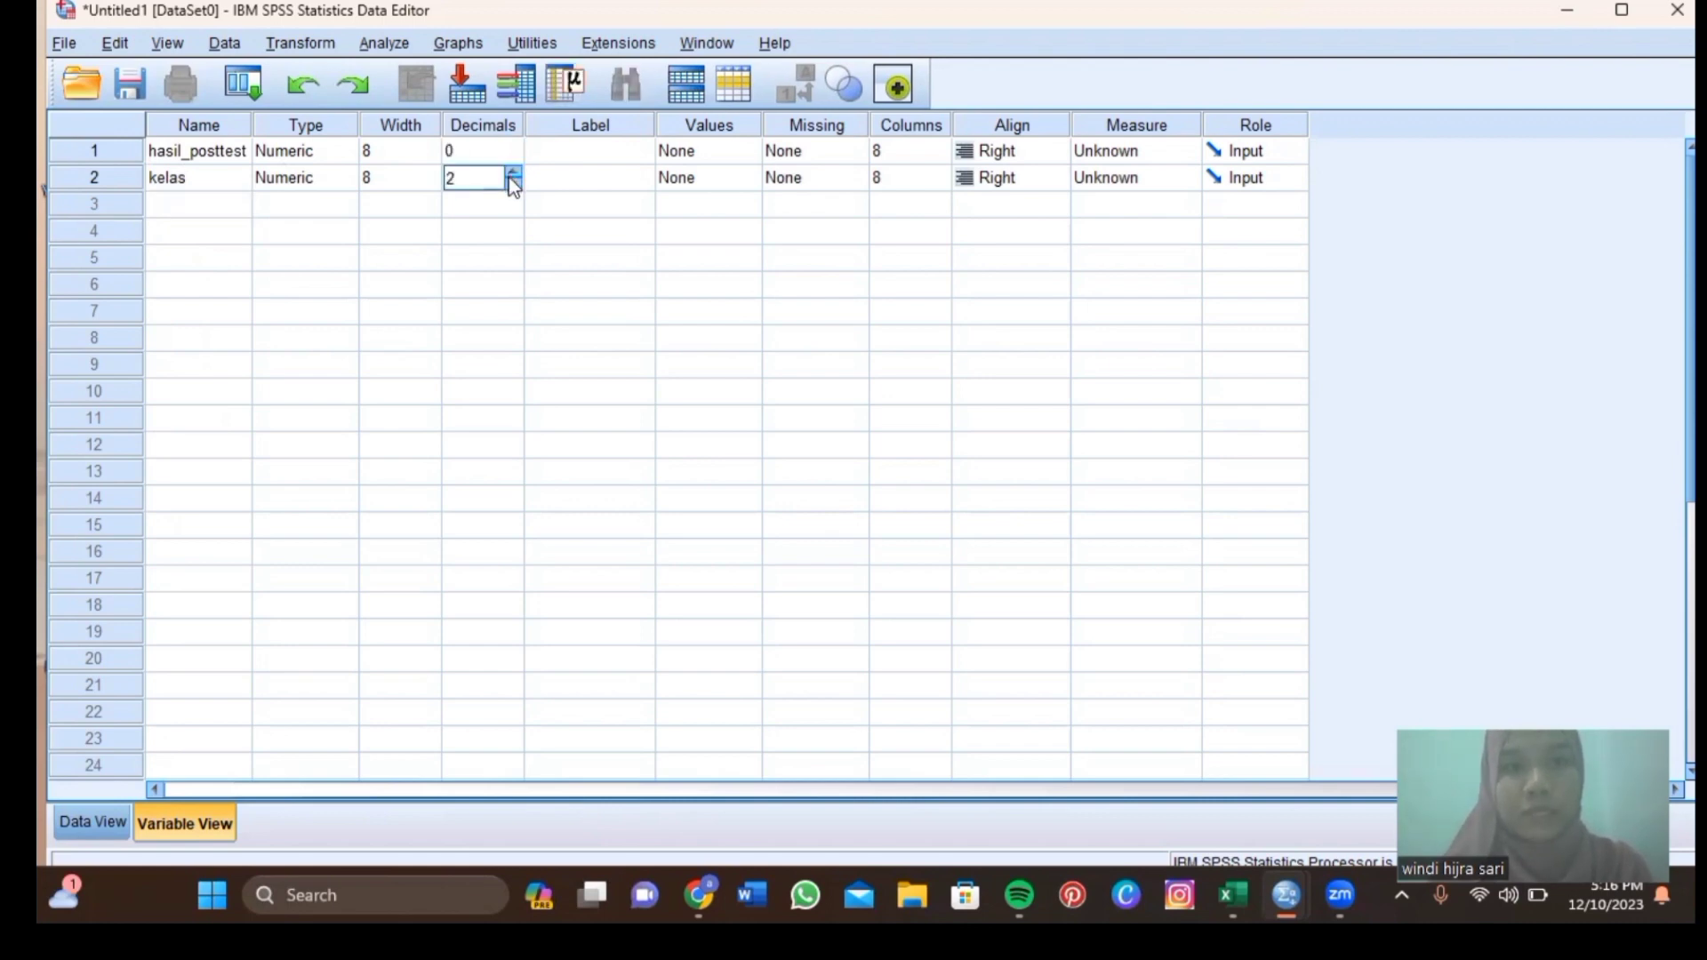
click(510, 179)
click(512, 183)
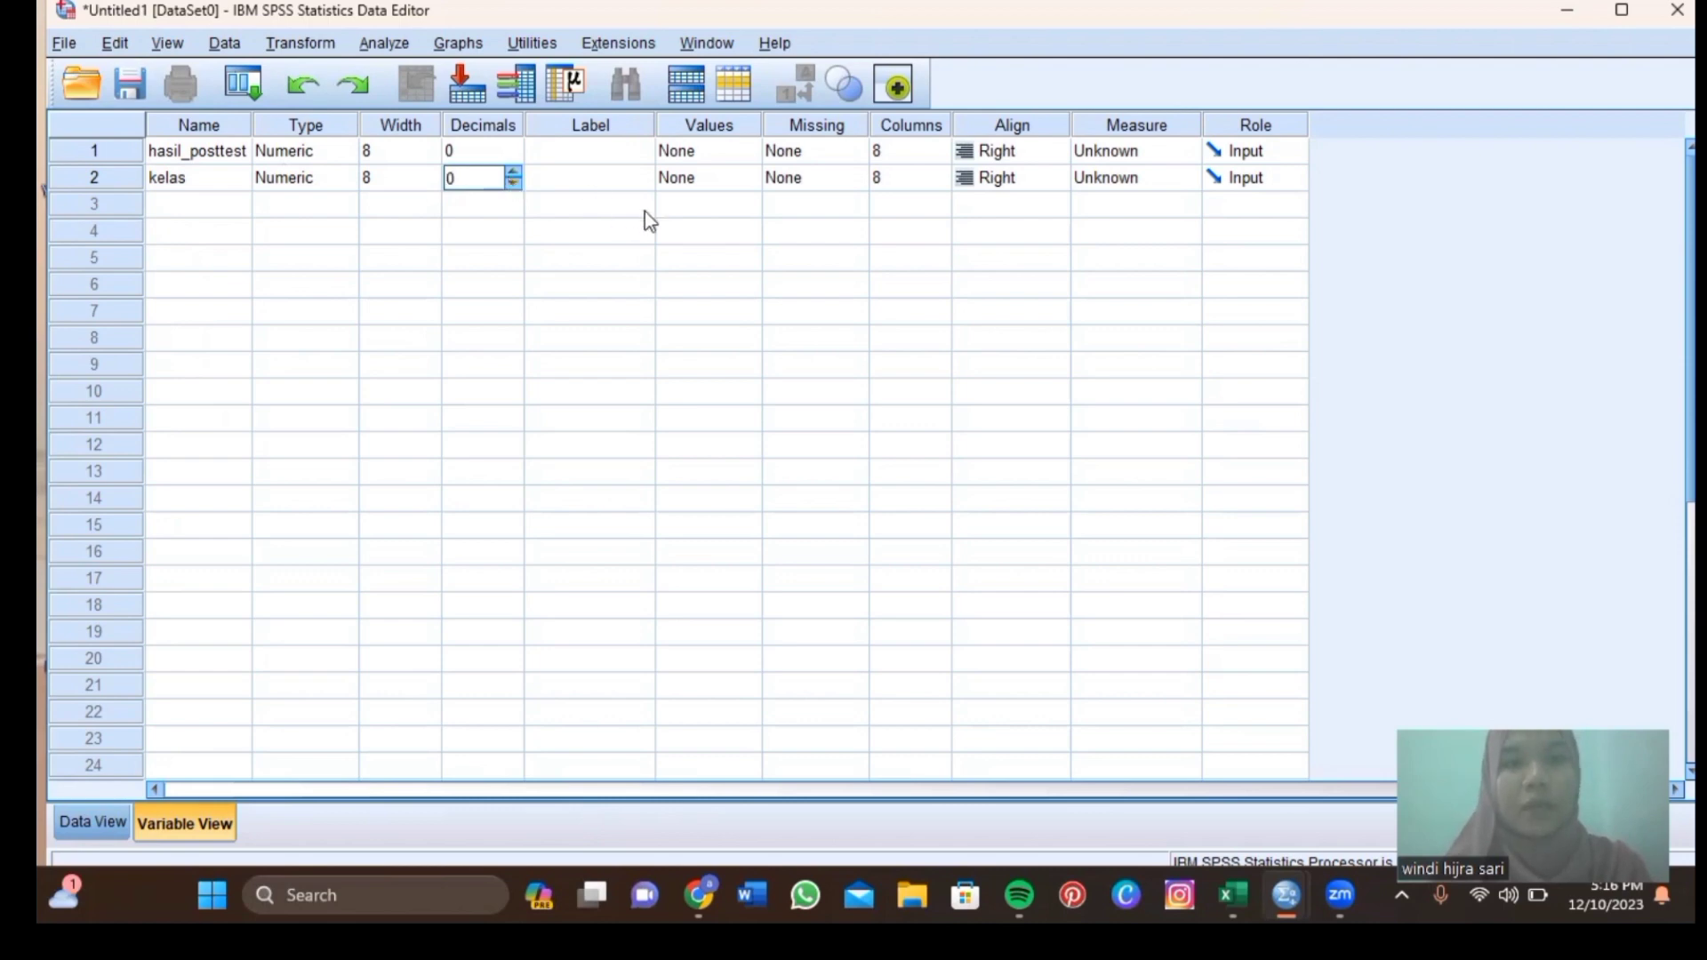
click(704, 182)
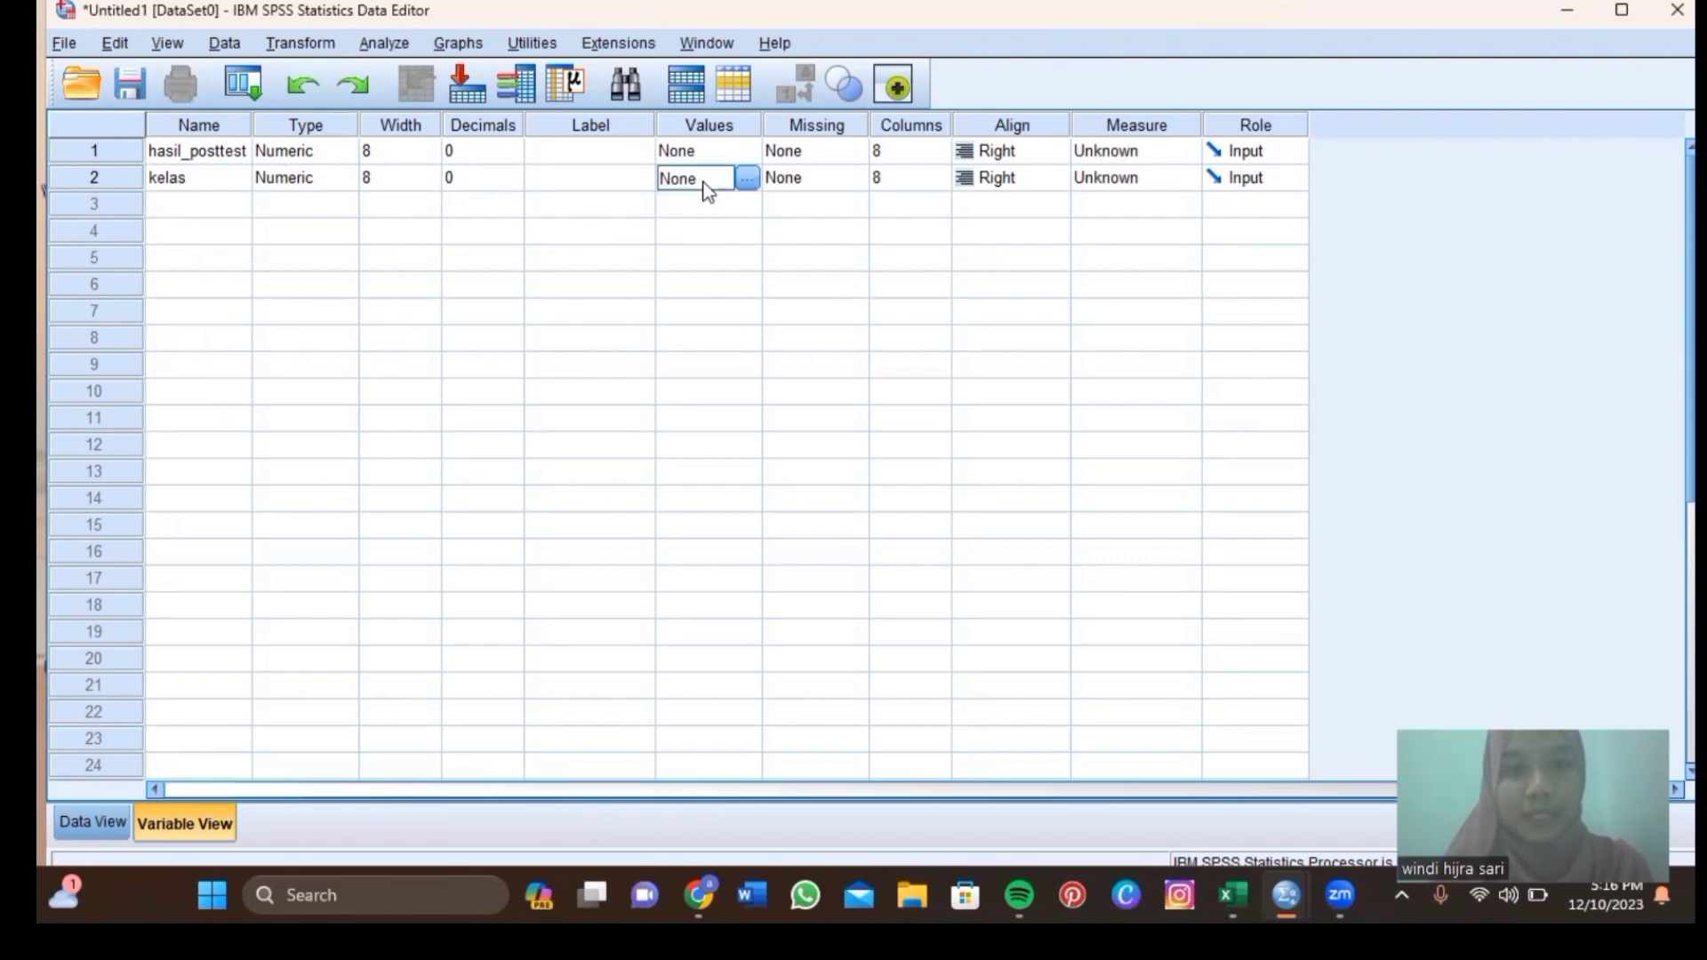
Give kelas value labels 1 = 'kelas kontrol' and 2 = 'kelas eksperimen', then show Data View.
click(748, 178)
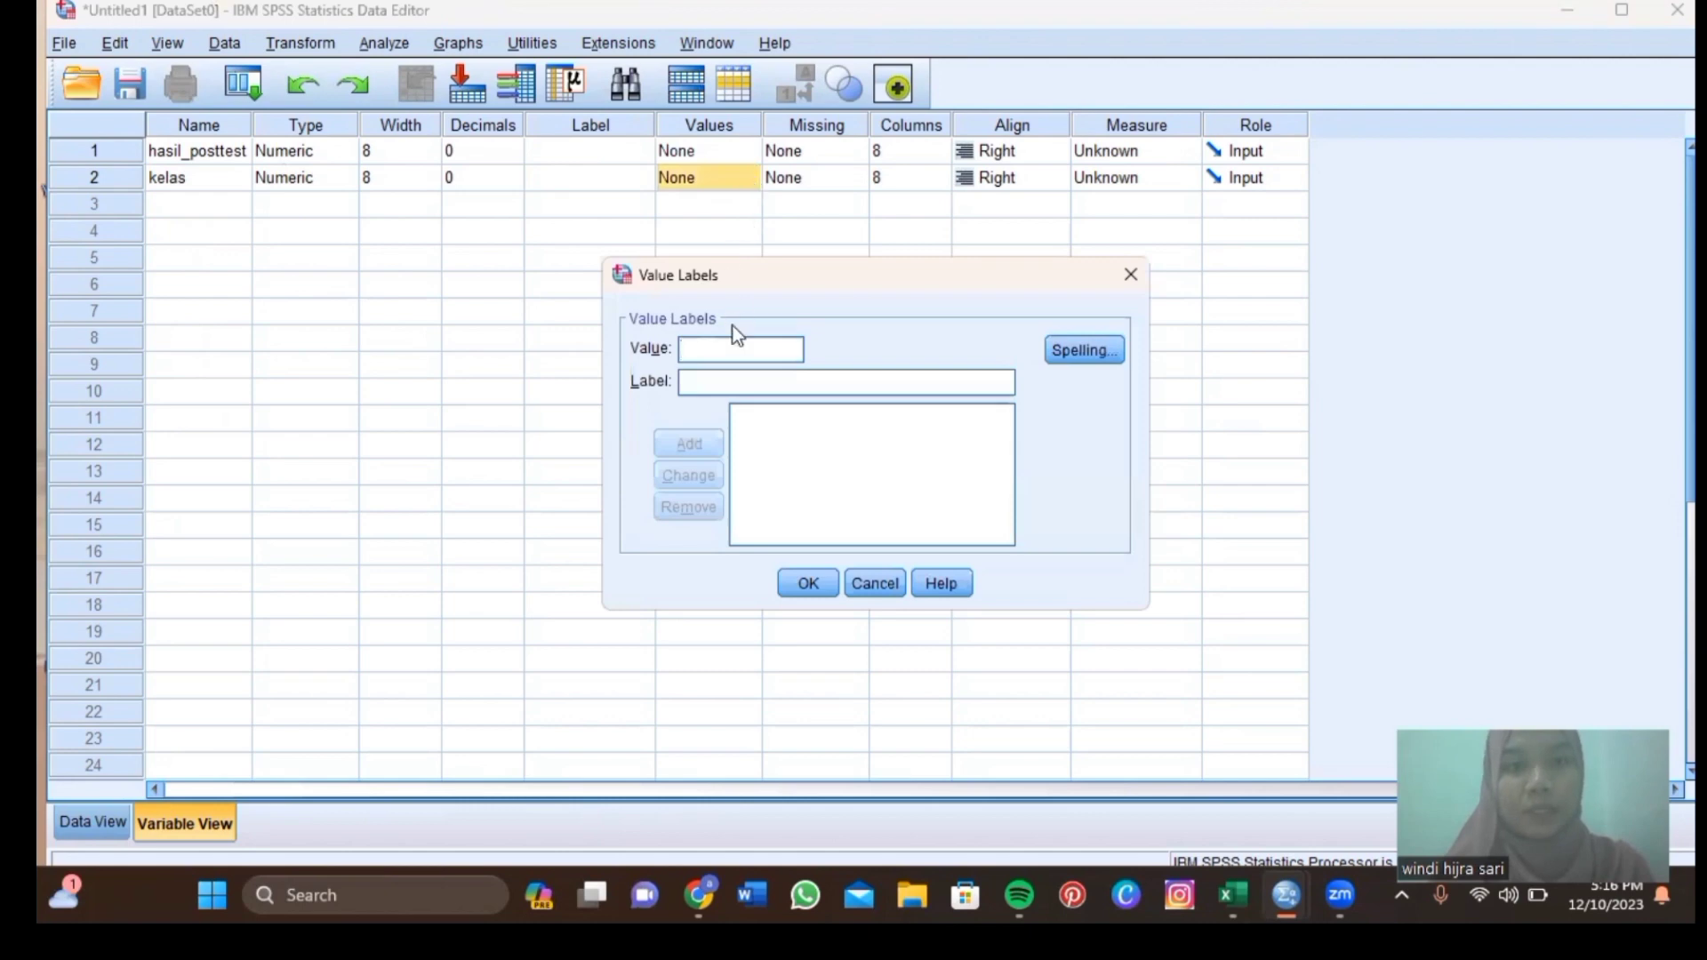
text(1)
click(742, 384)
text(kelas )
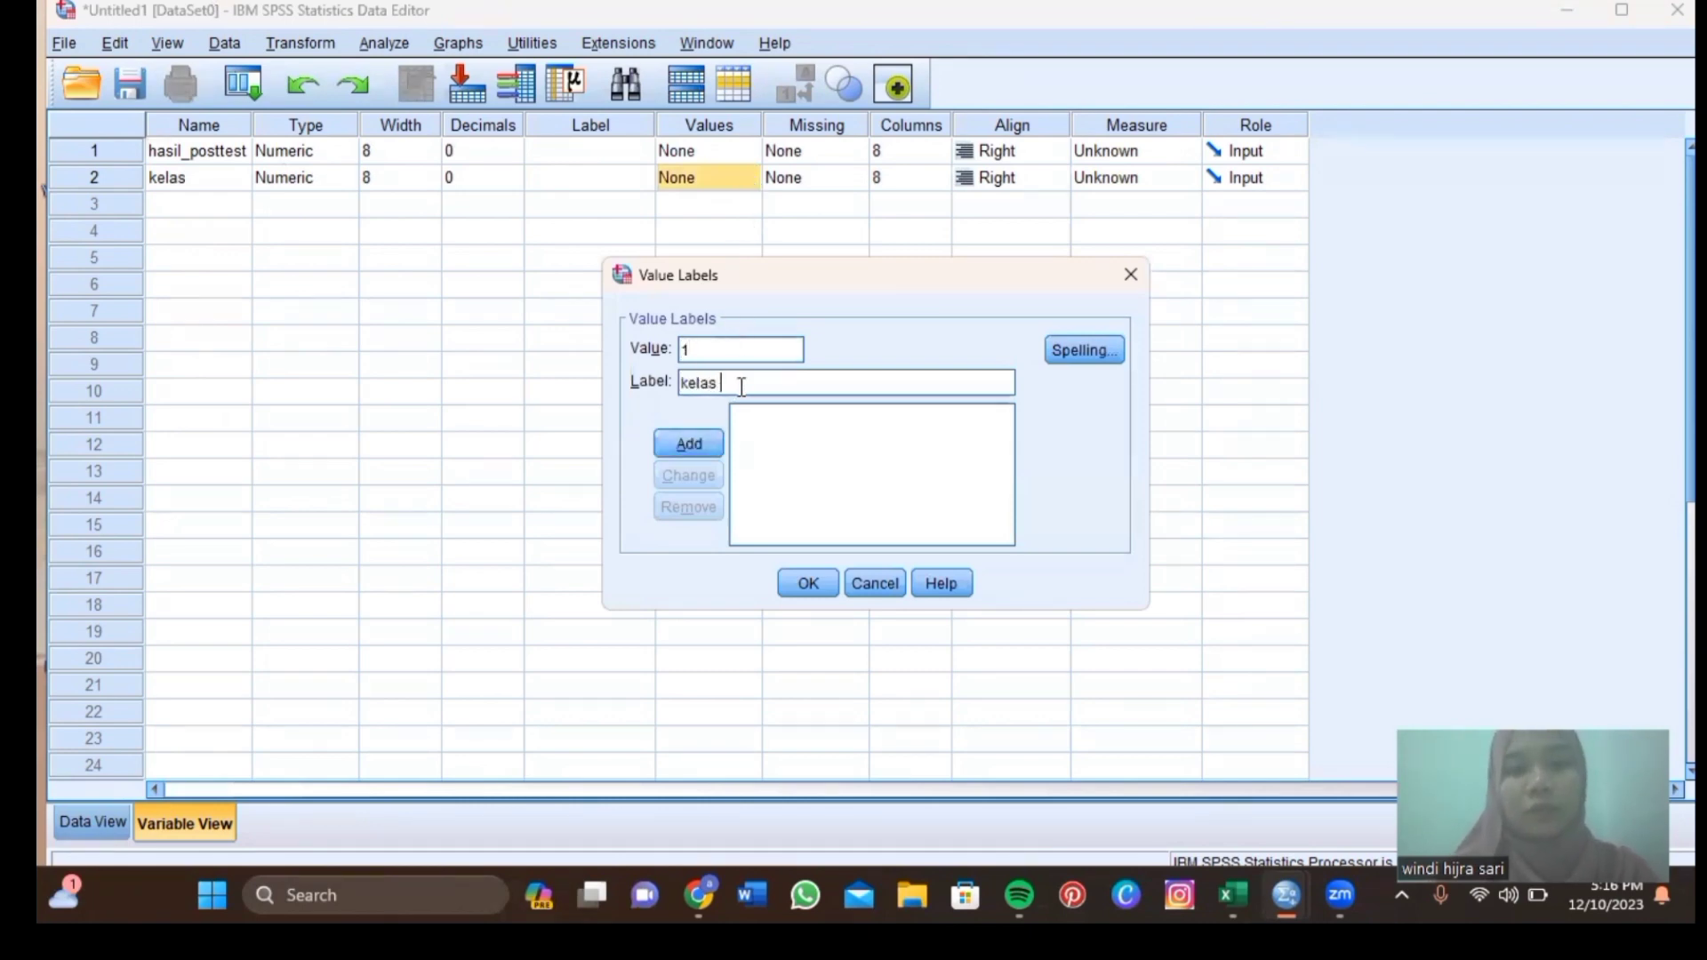
text(kontrol)
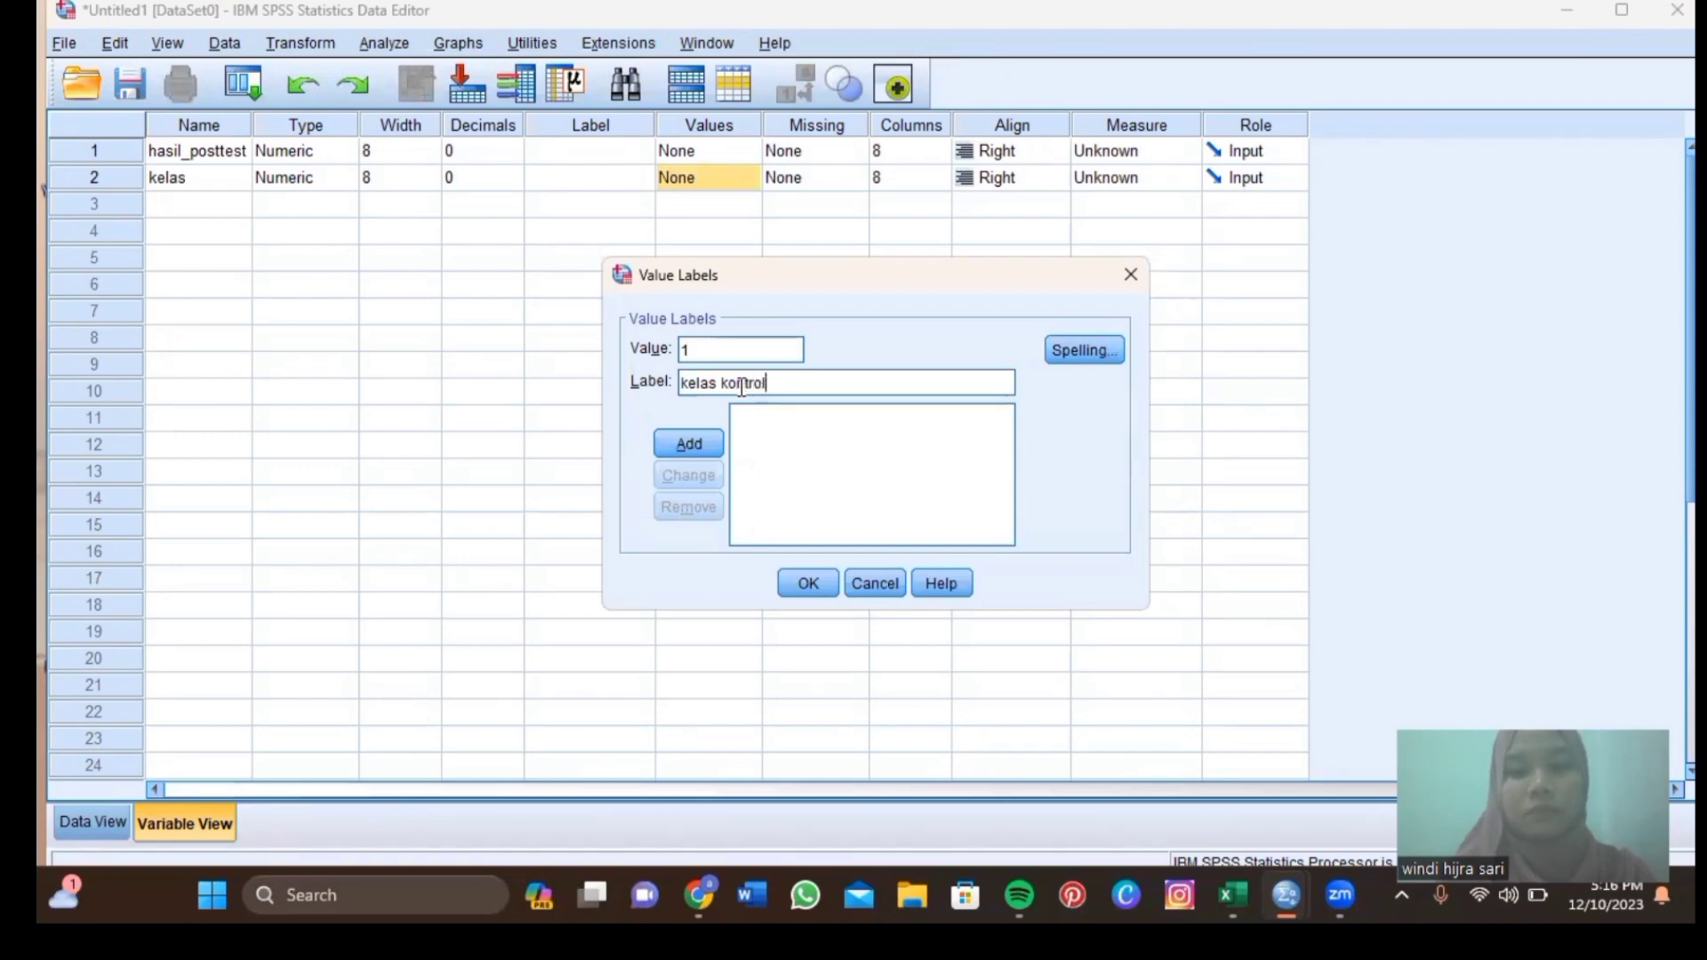
key(Return)
text(2)
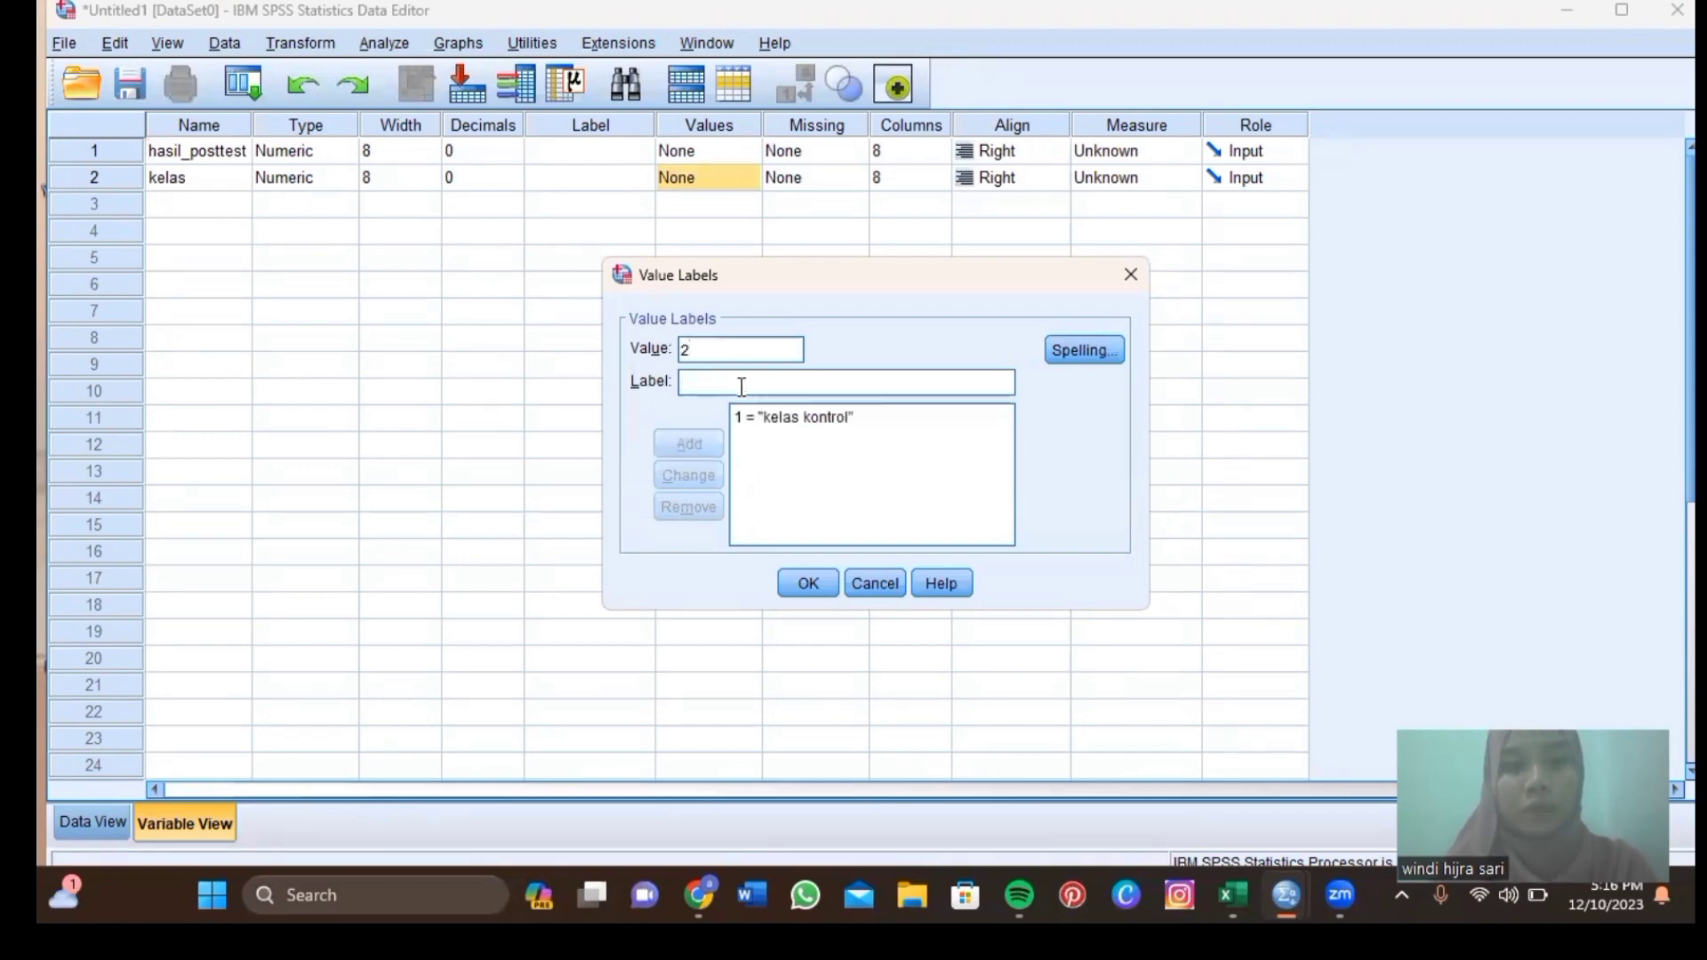
text( = "kel)
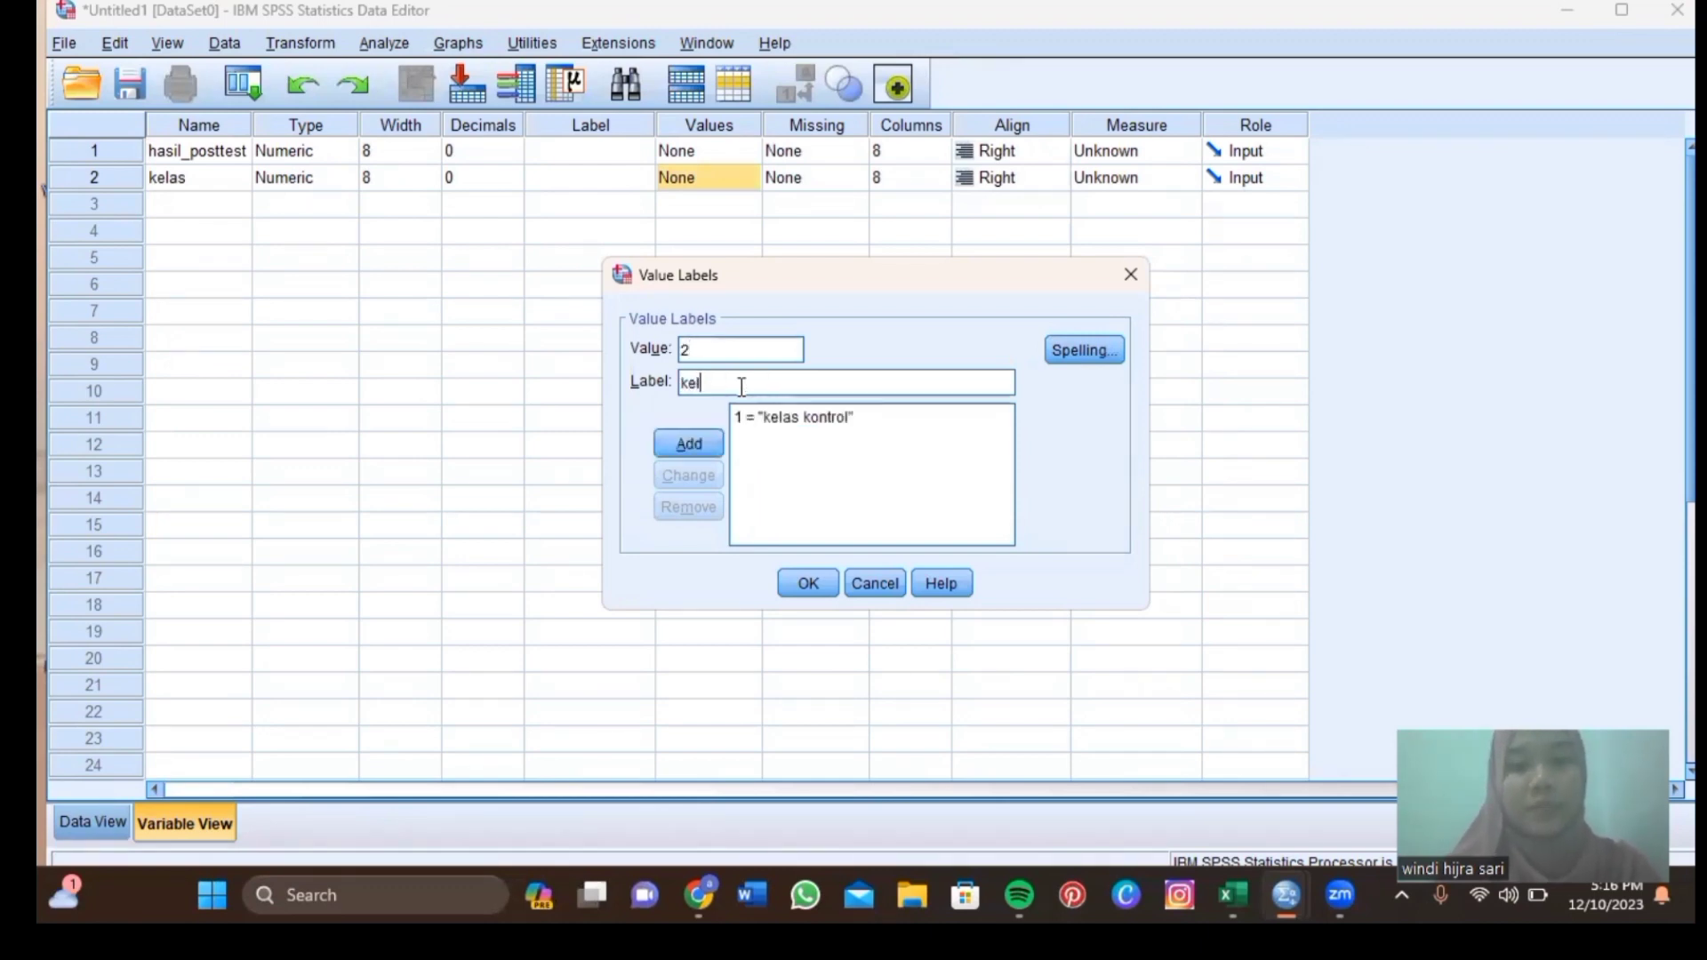
text(as eksperi)
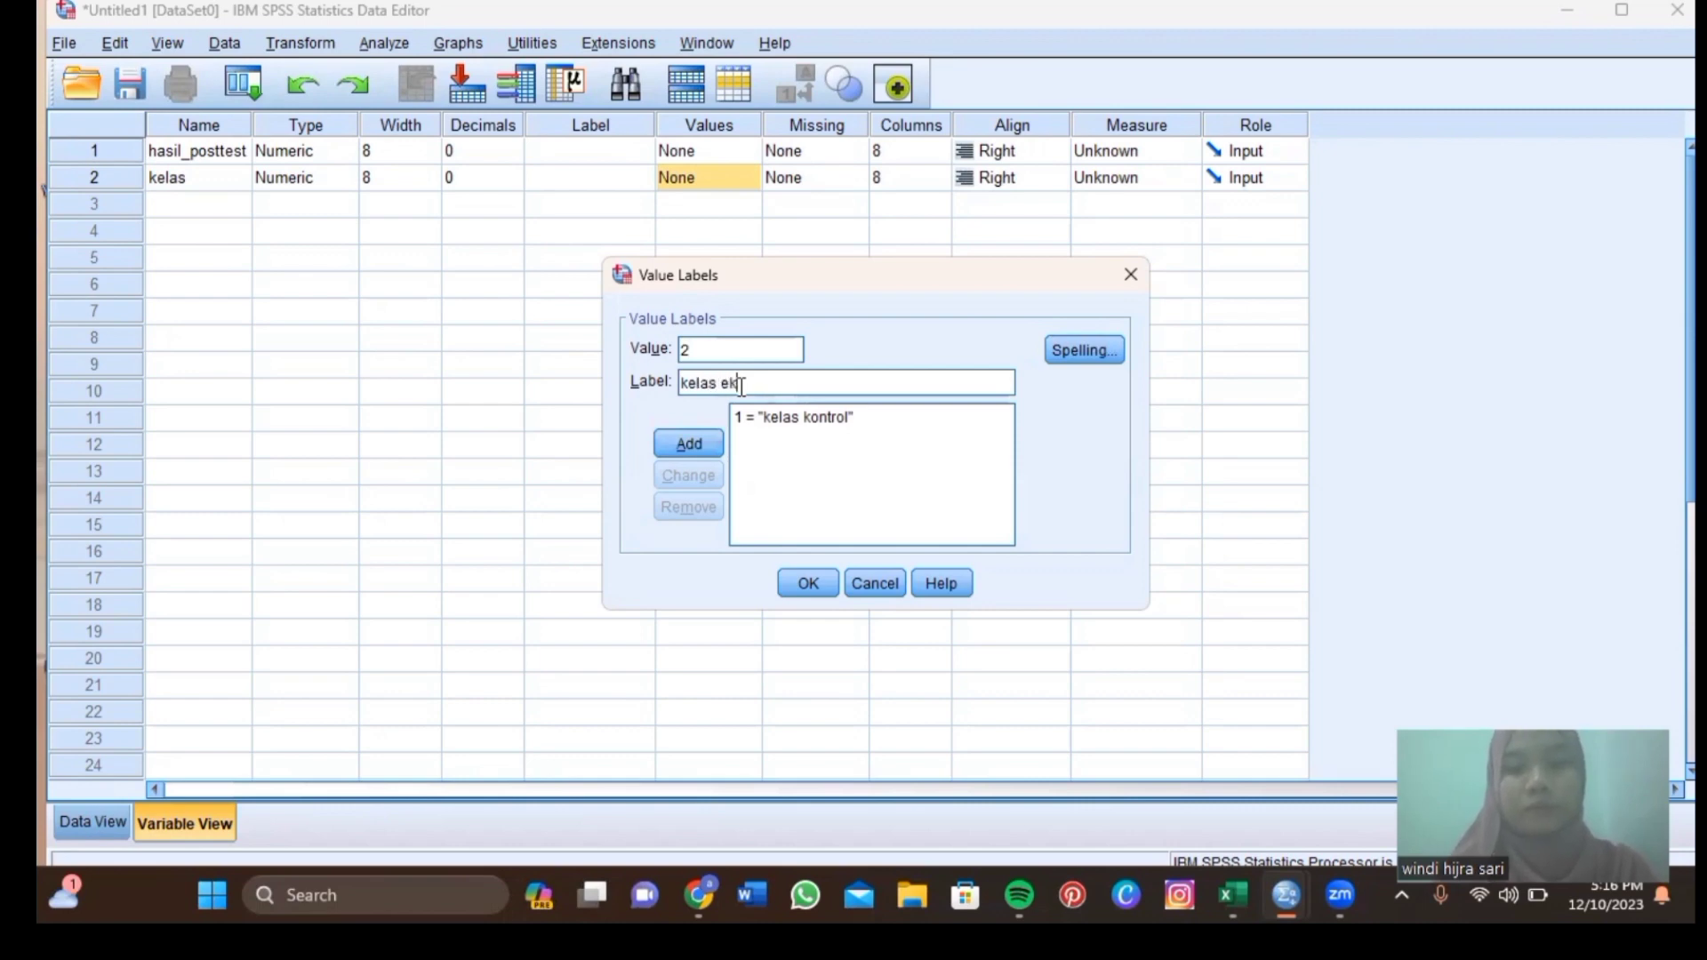
text(men)
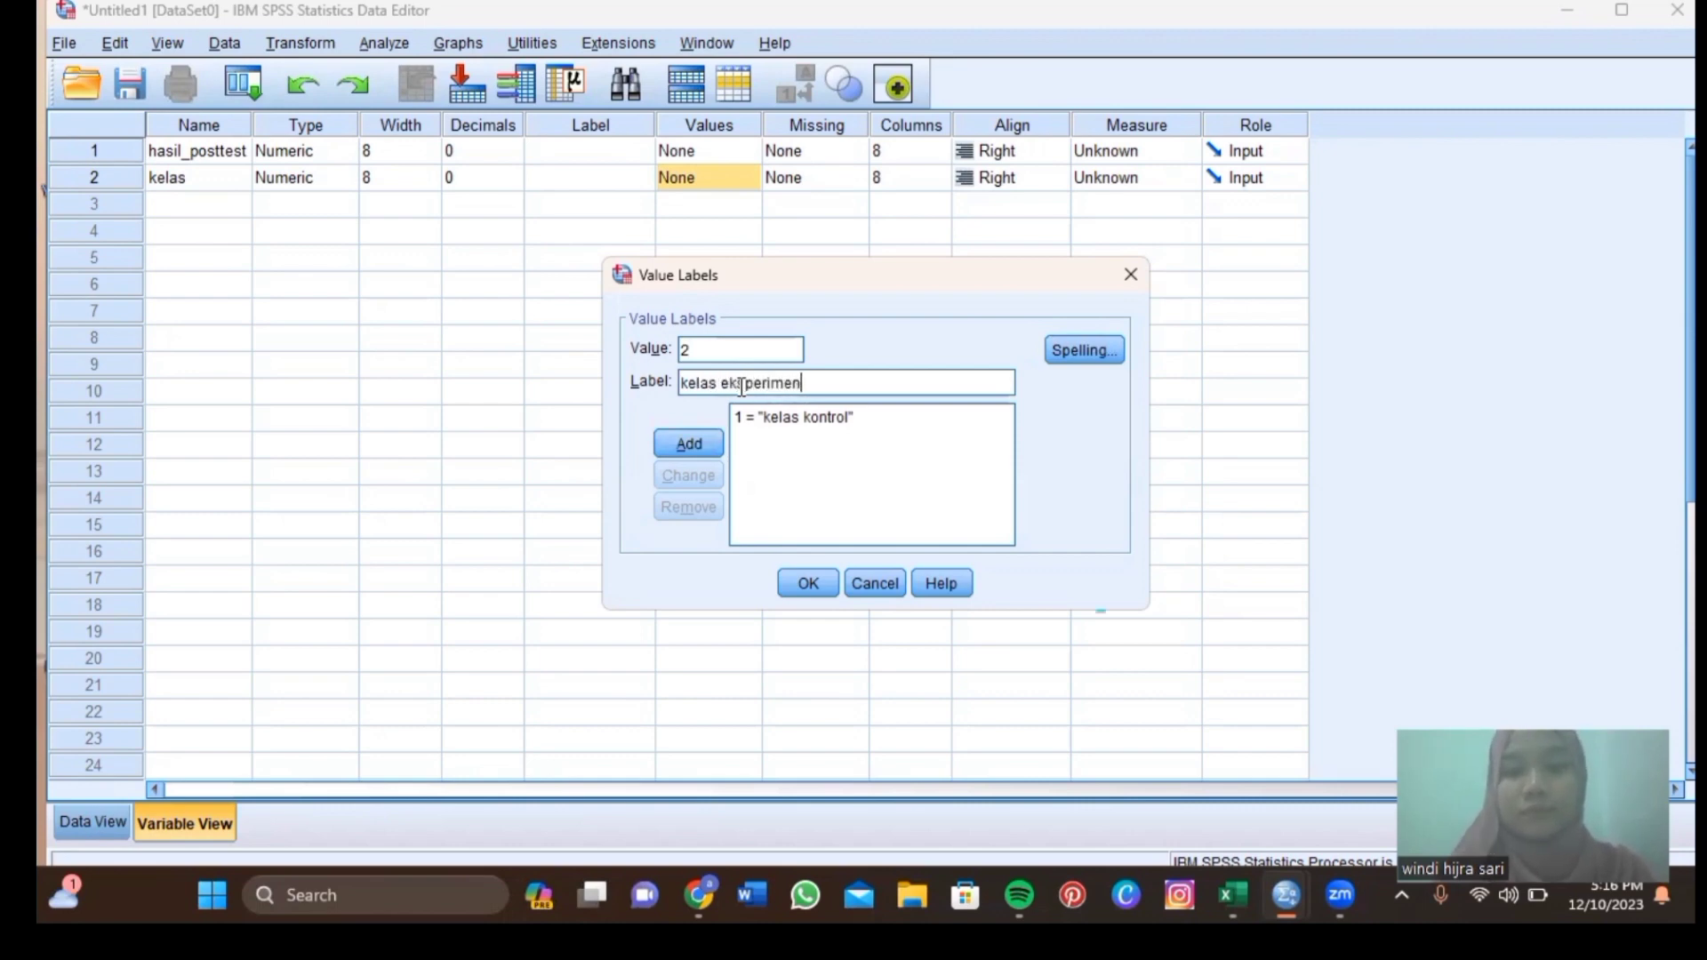
key(Return)
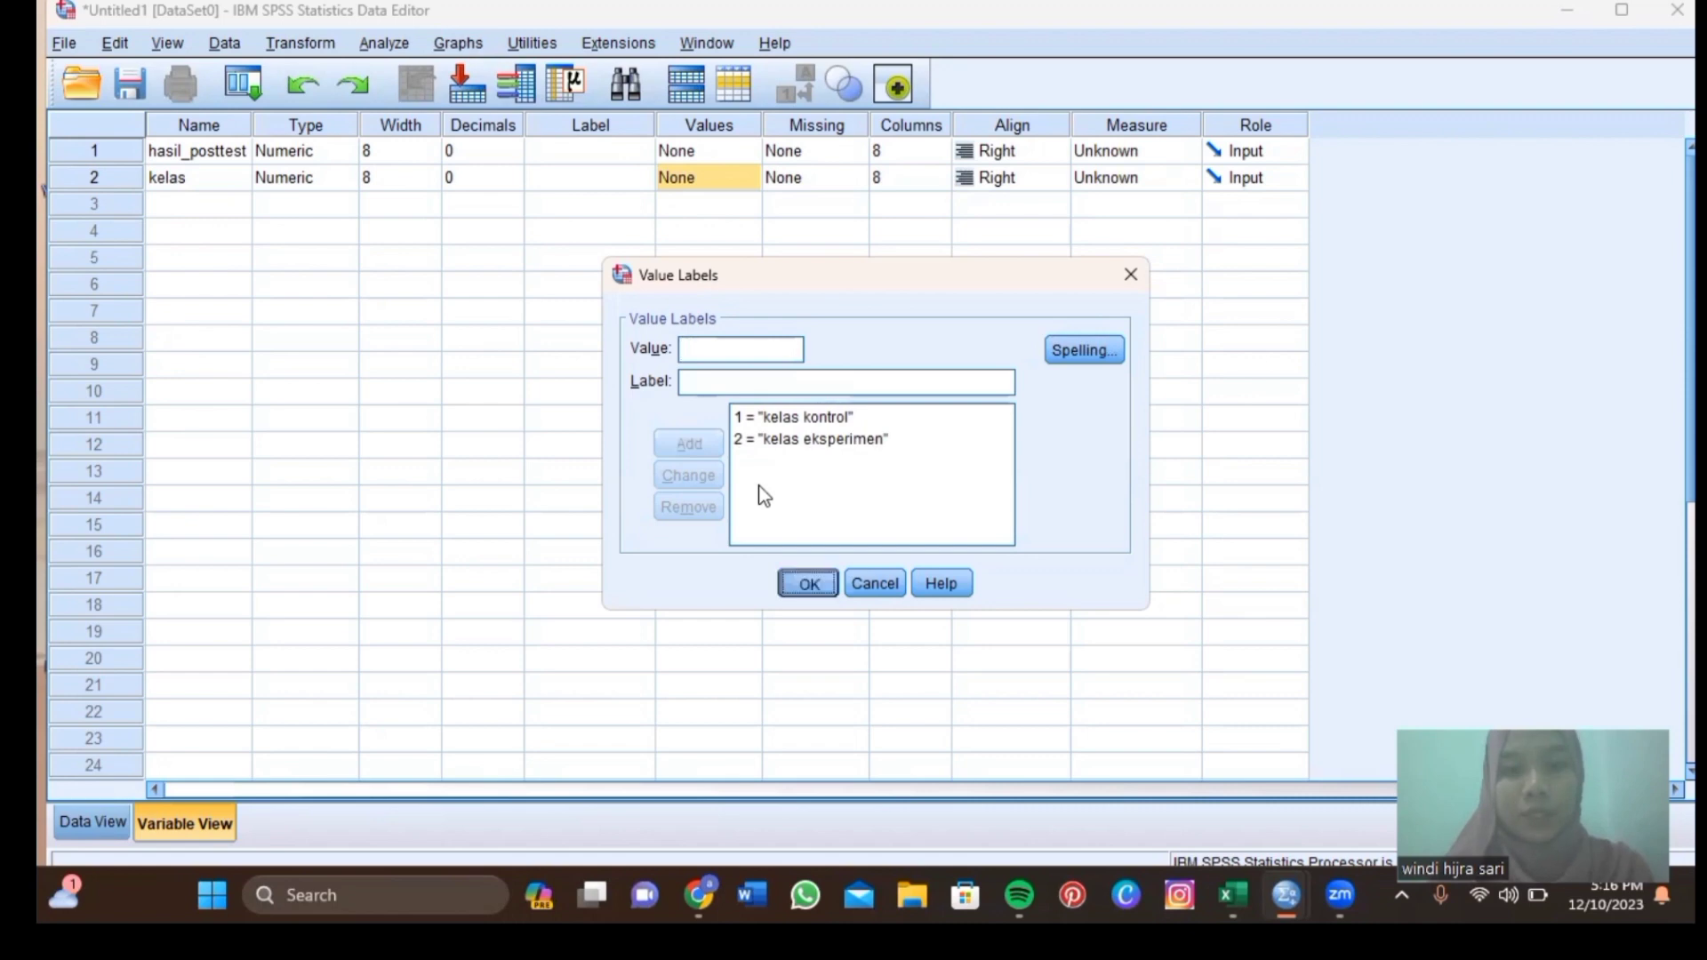
key(Return)
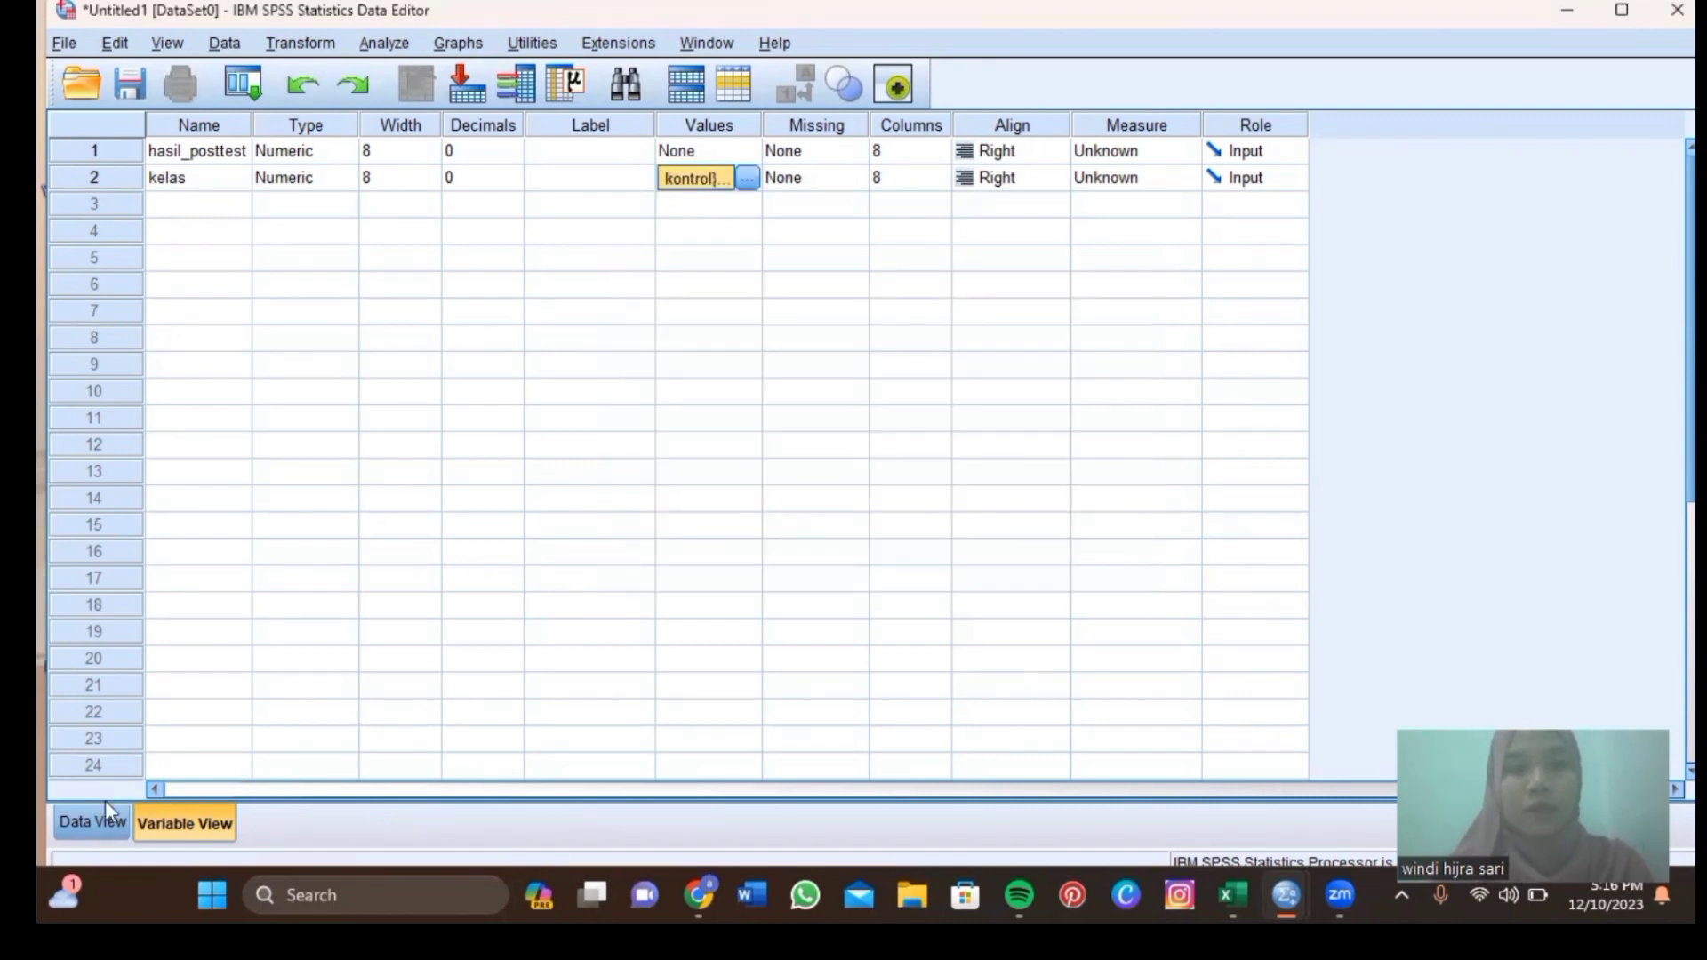
click(71, 824)
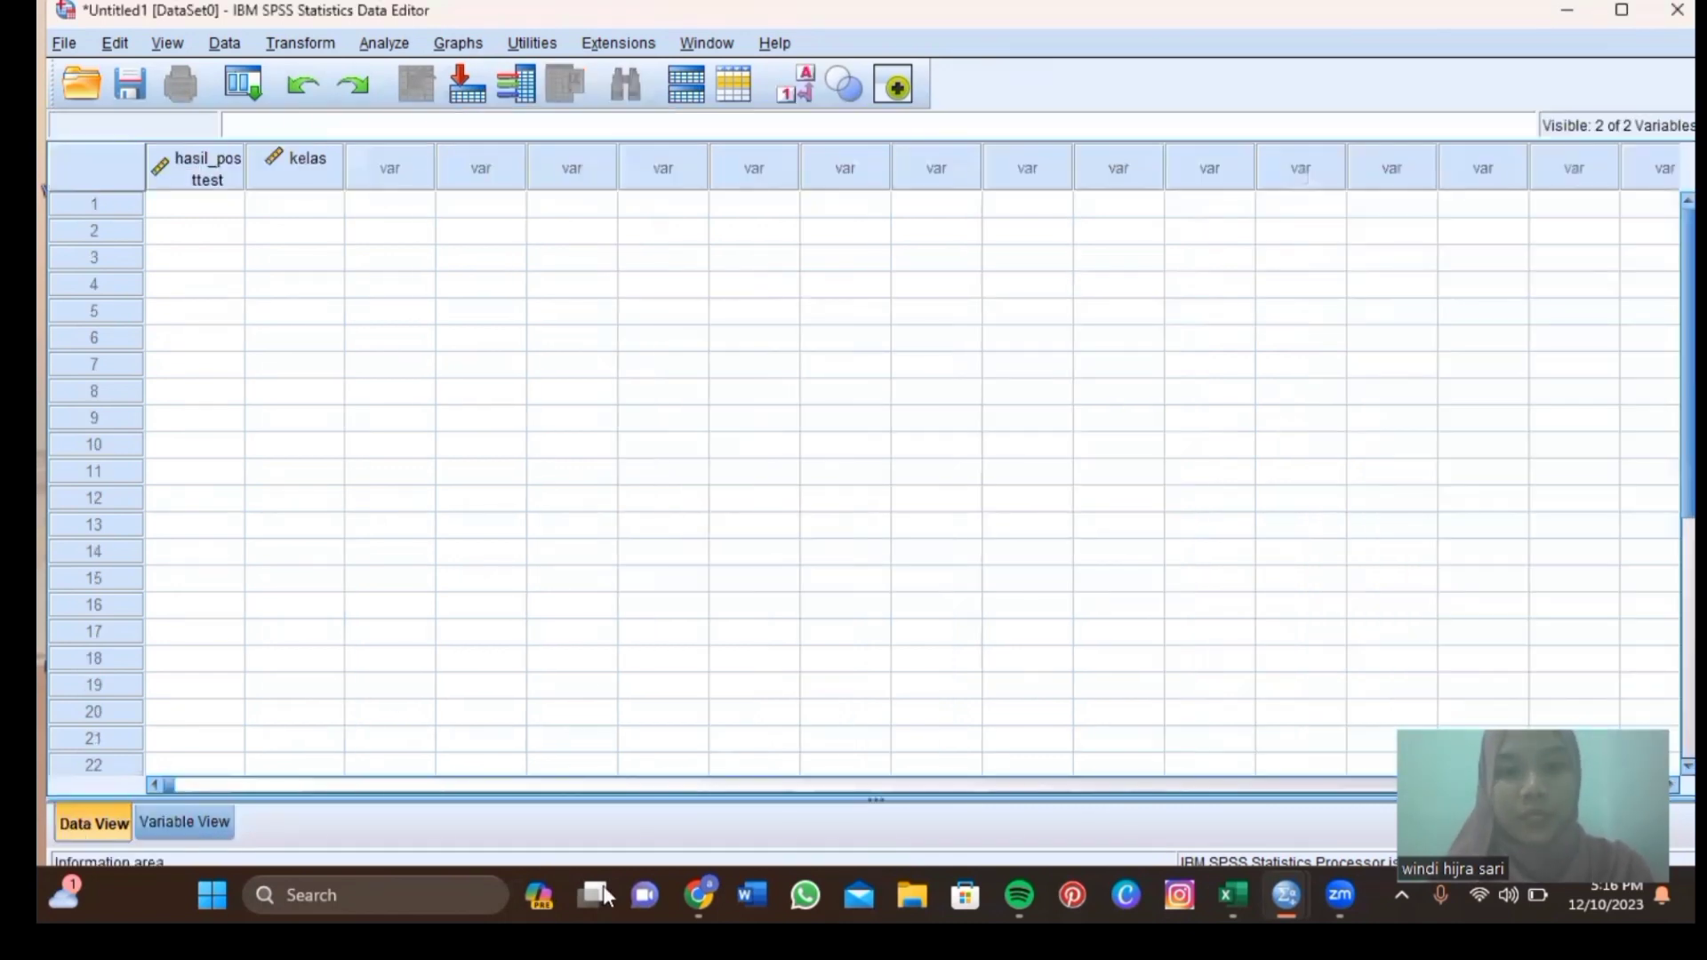
In the data uji parametrik workbook, select the 50 rows in A1:B50, then return to SPSS.
mouse_move(1242, 898)
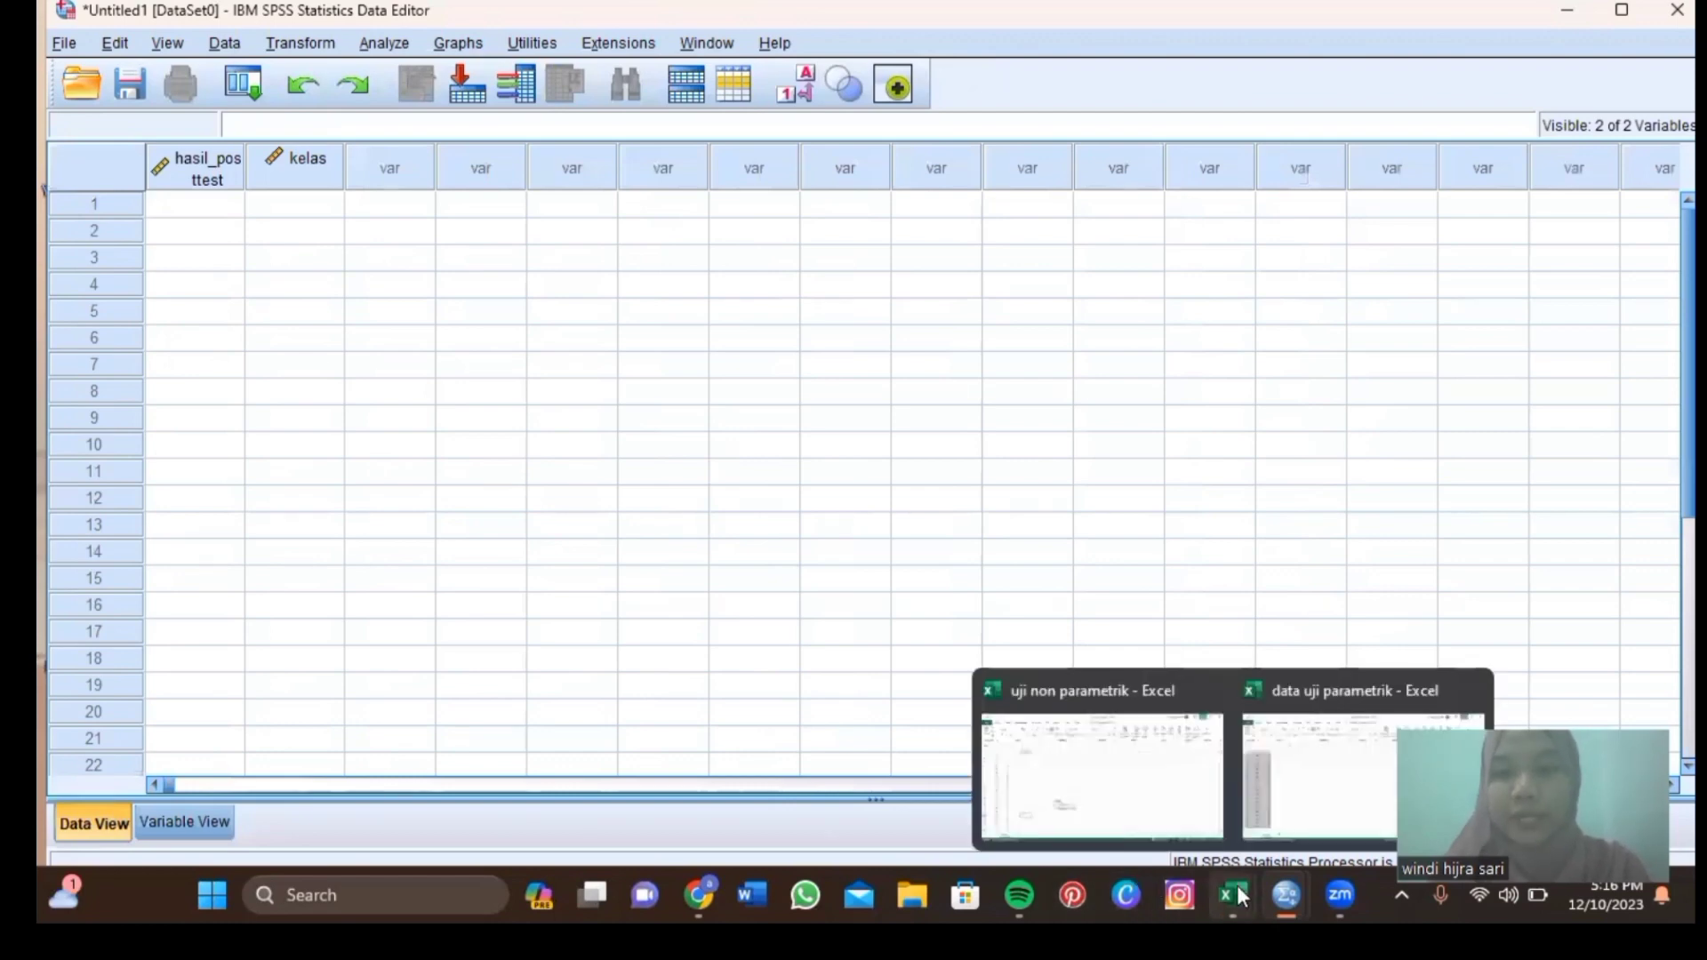
click(1282, 808)
click(249, 346)
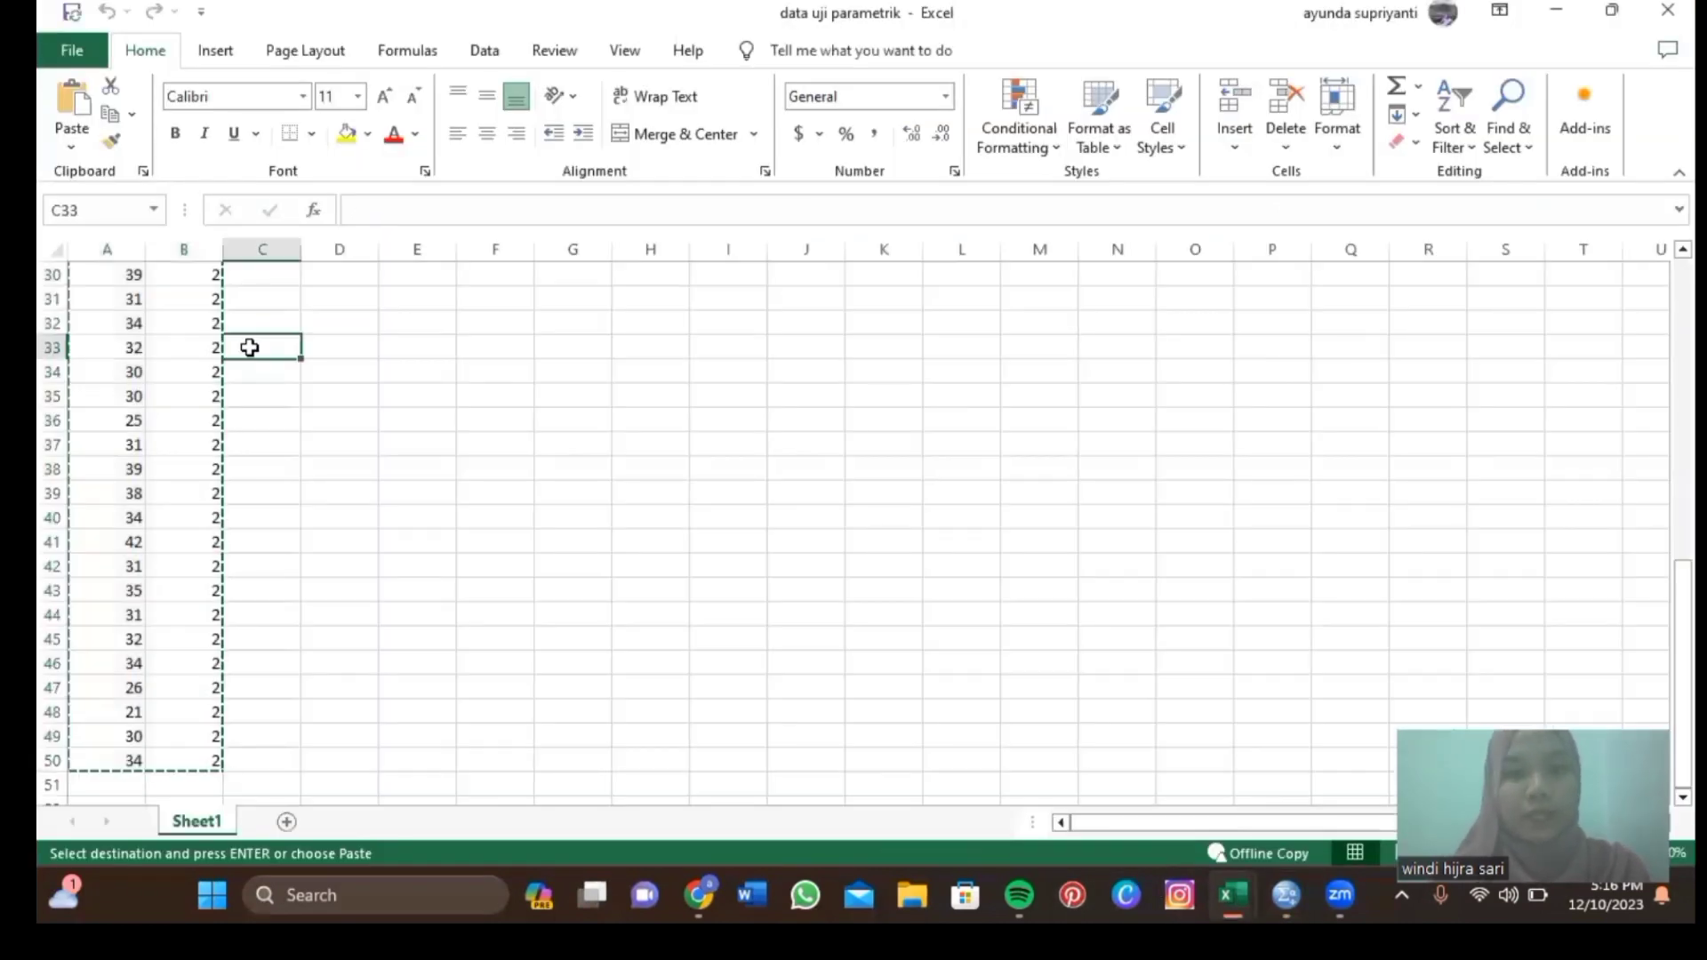
key(Up)
key(ctrl+Up)
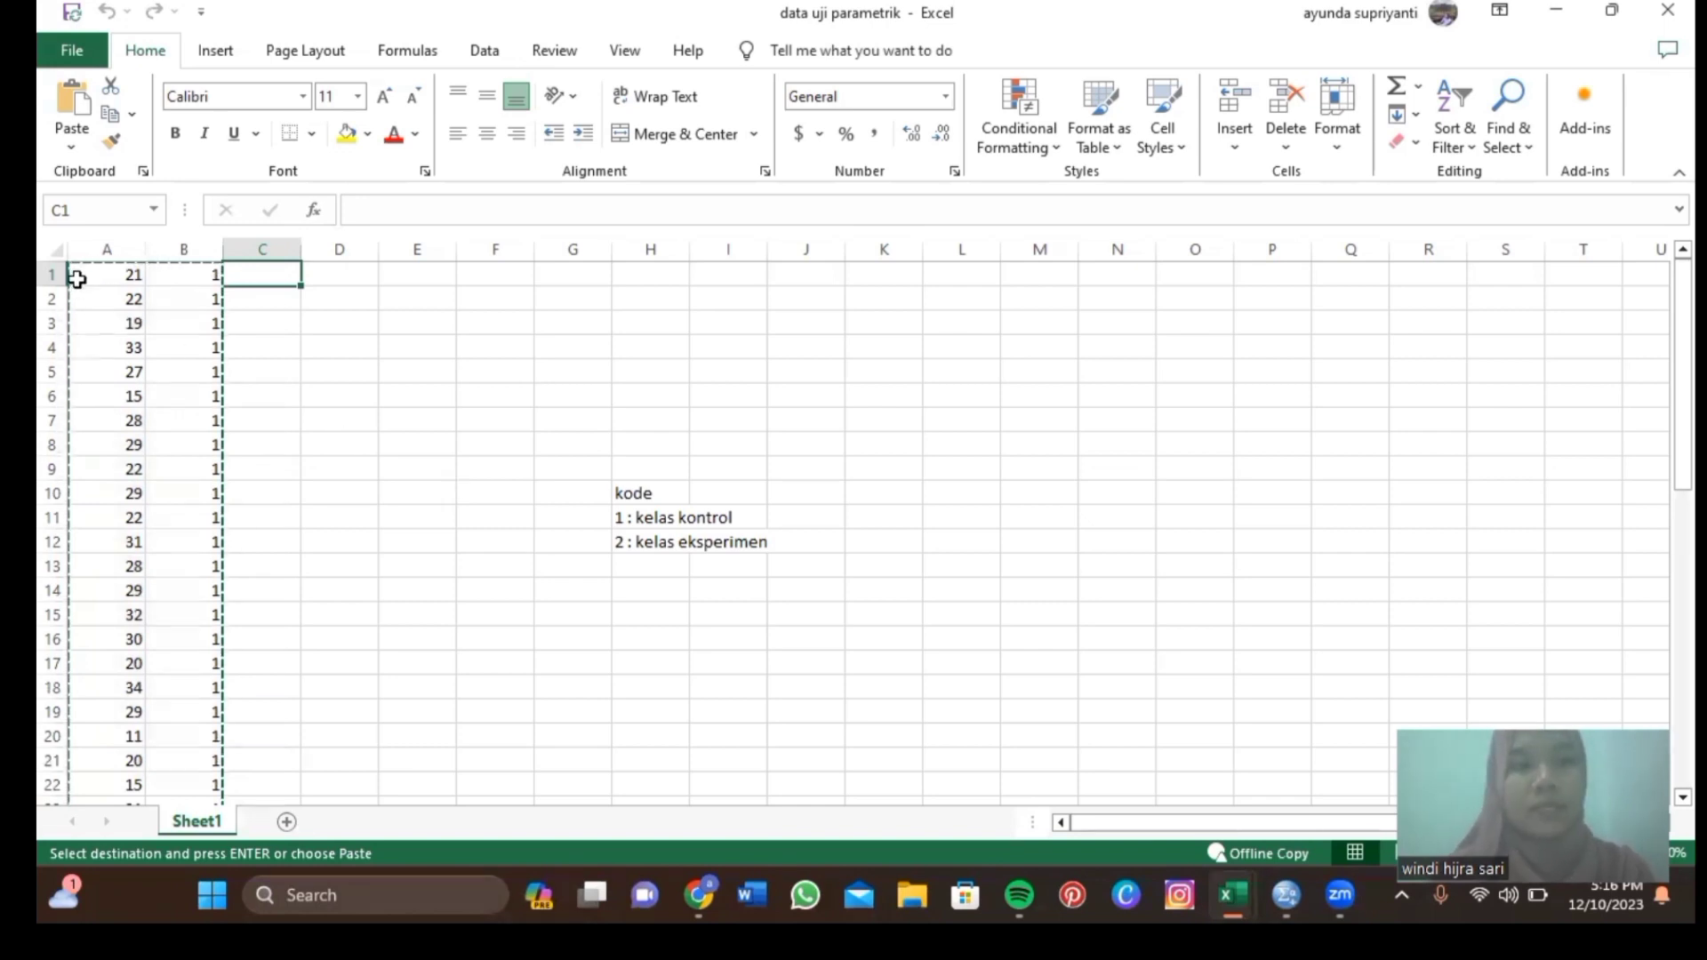
drag(71, 275, 194, 735)
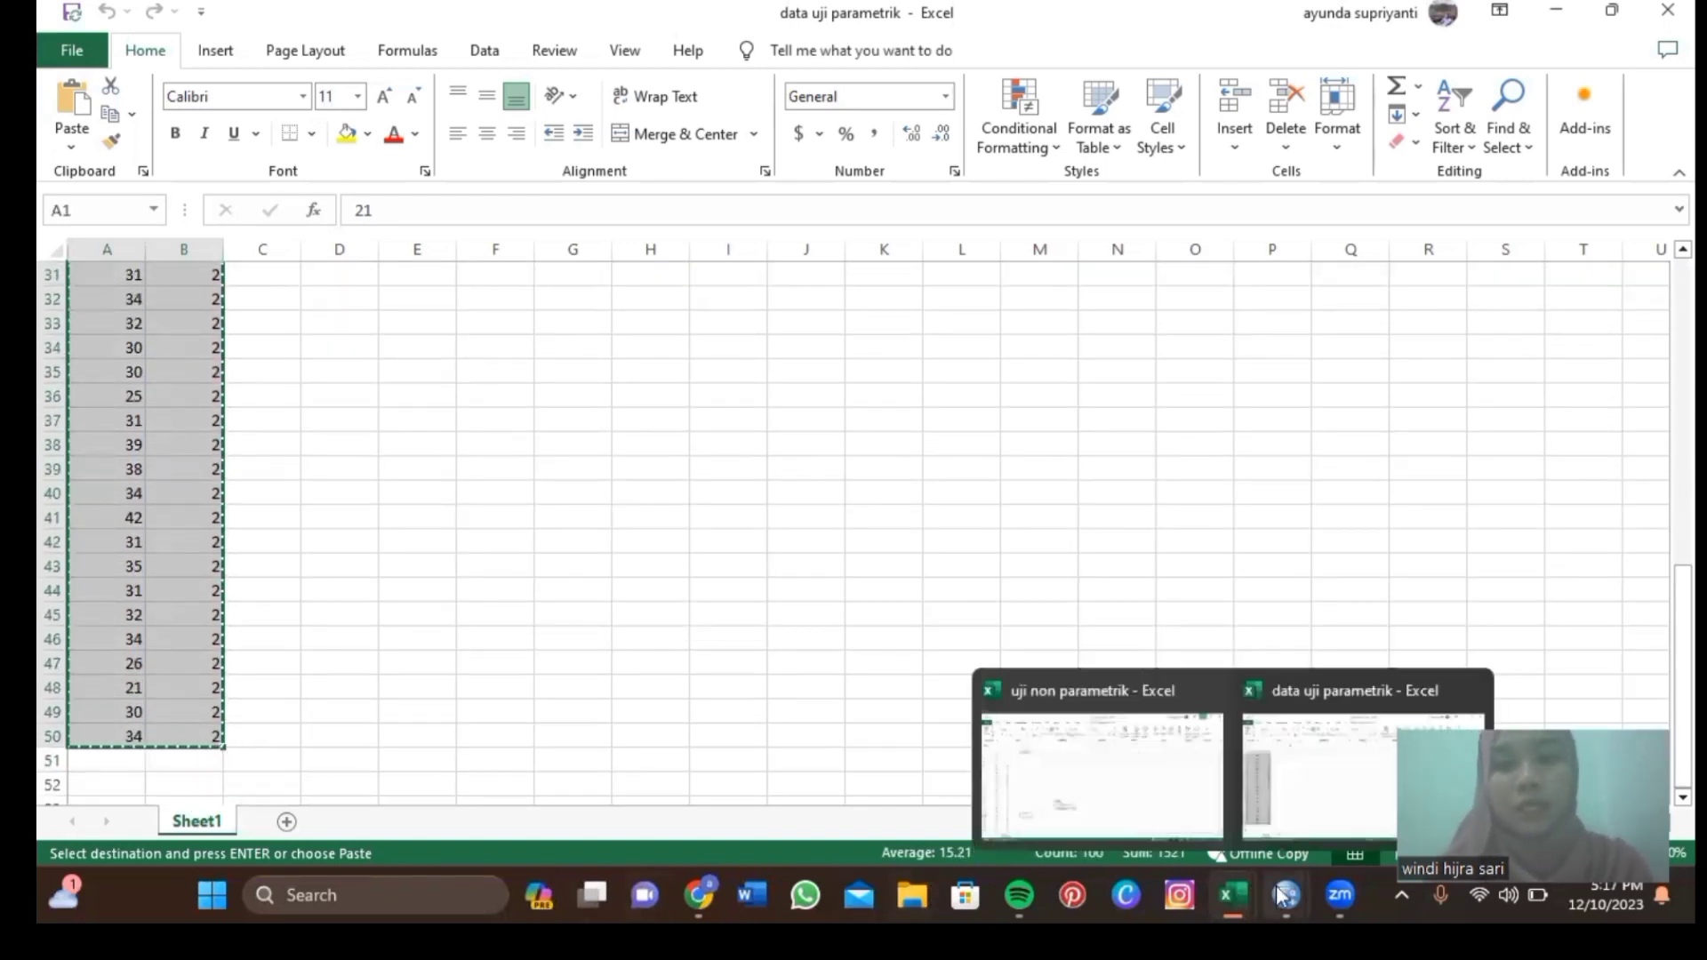
mouse_move(1287, 895)
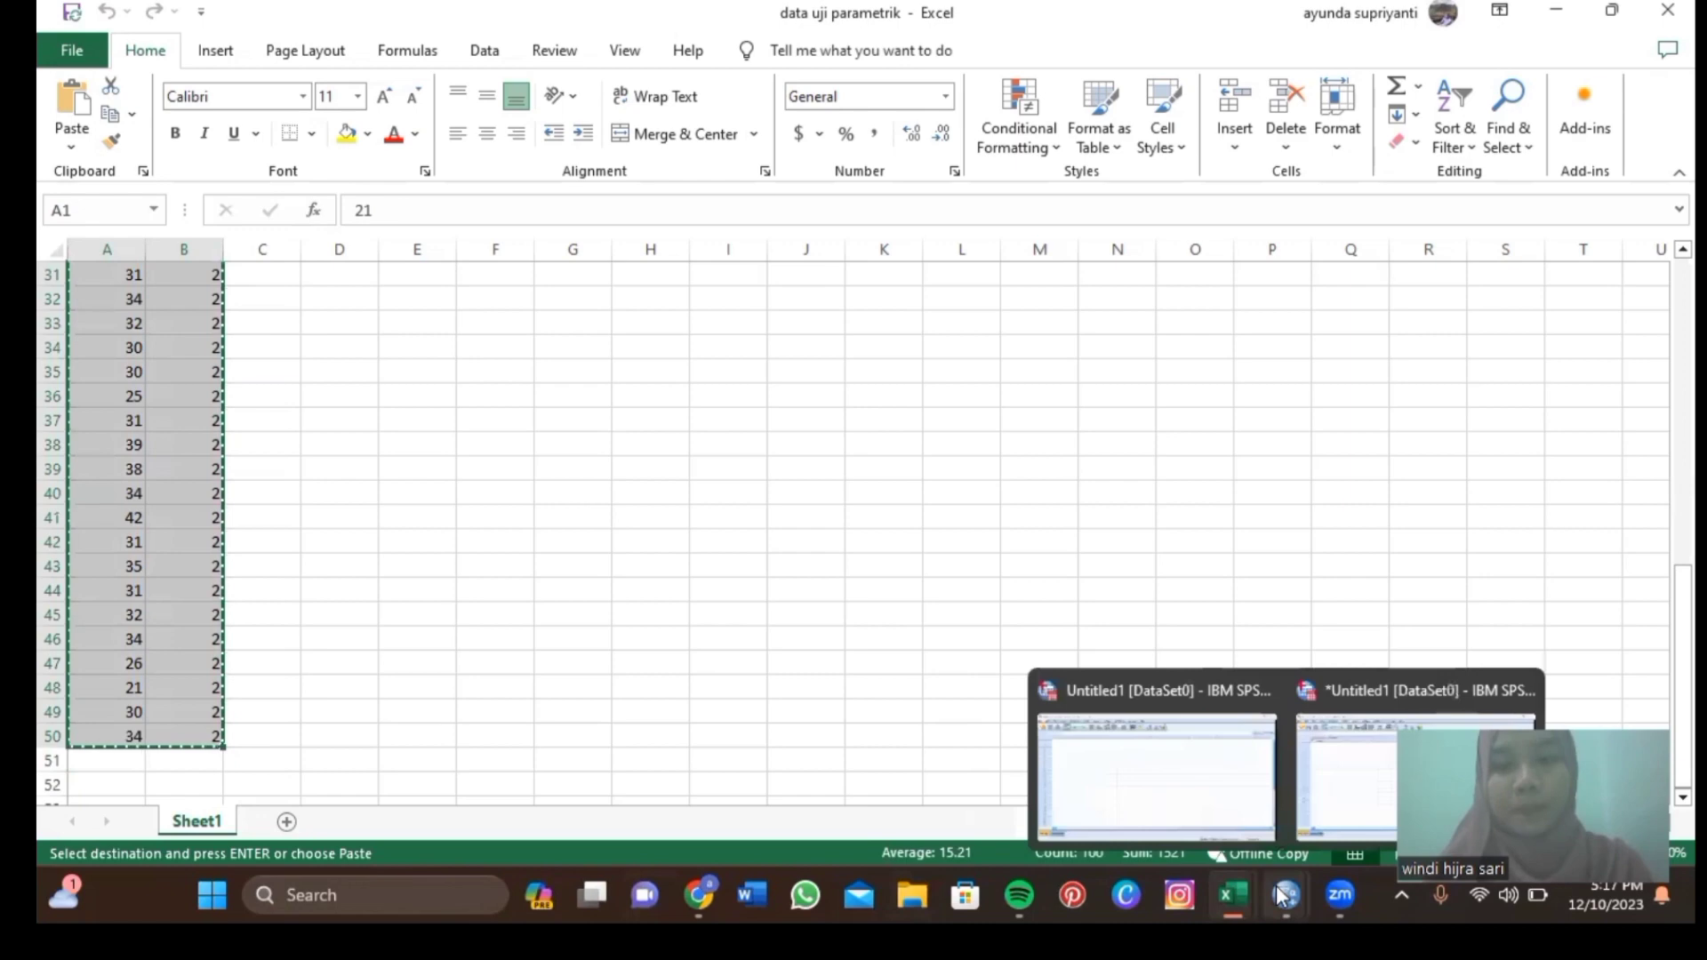
click(1383, 808)
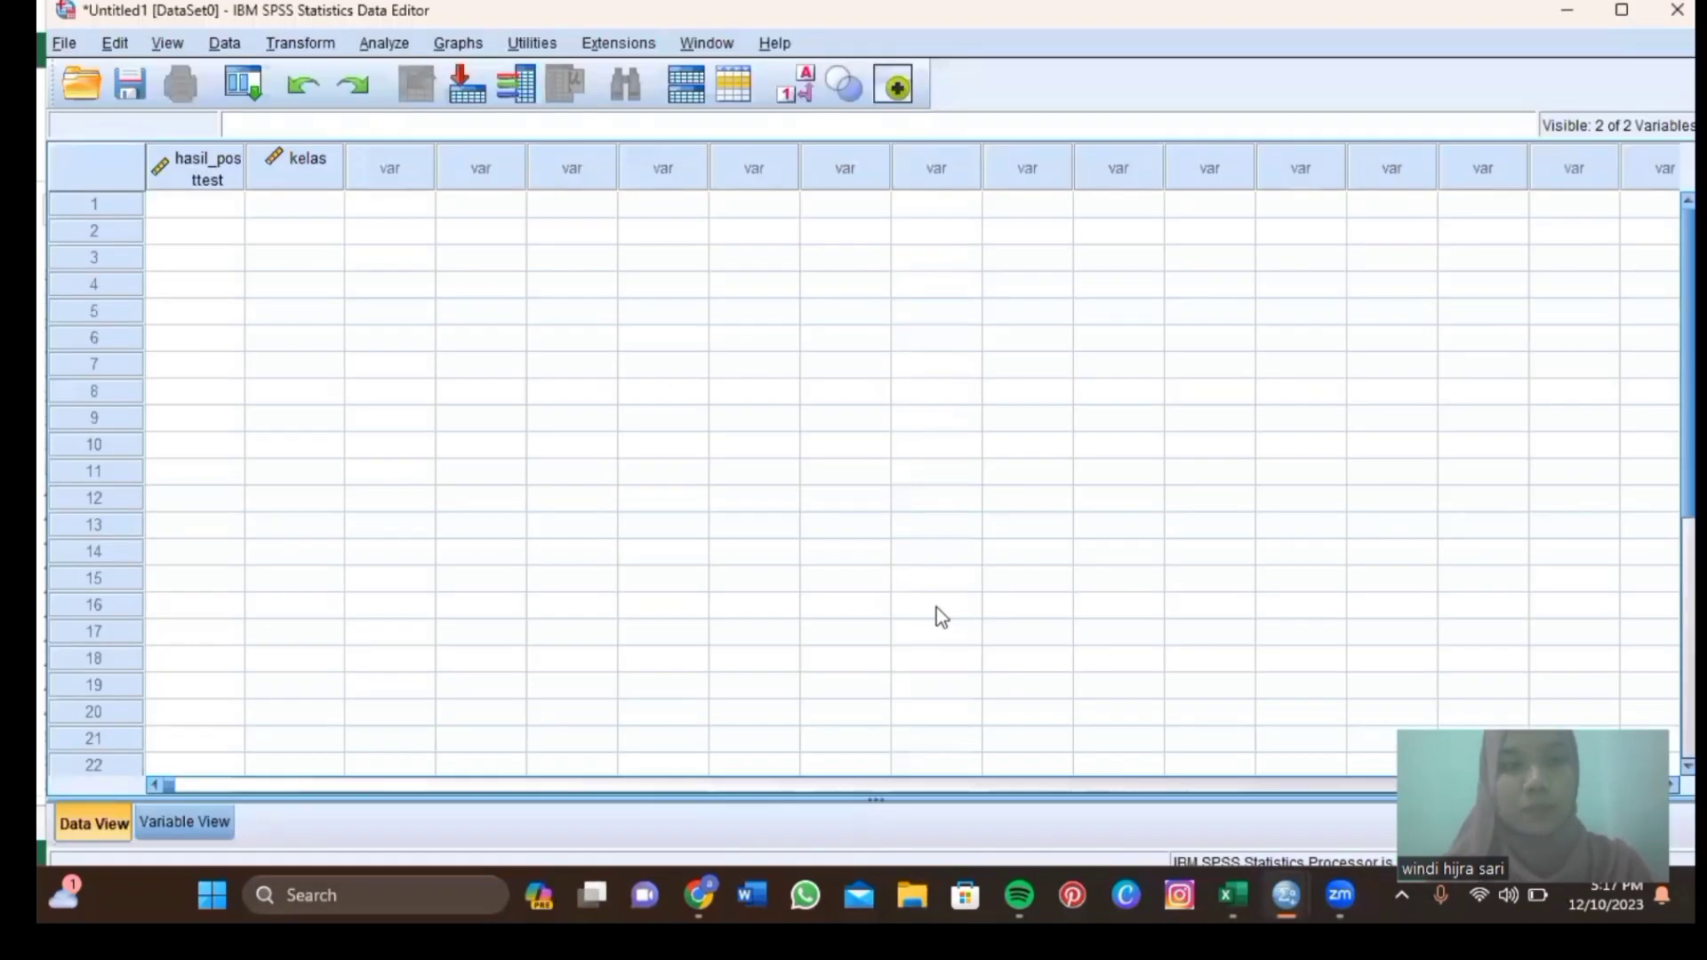
Paste the copied scores and class codes into hasil_posttest and kelas, starting at row 1.
click(222, 185)
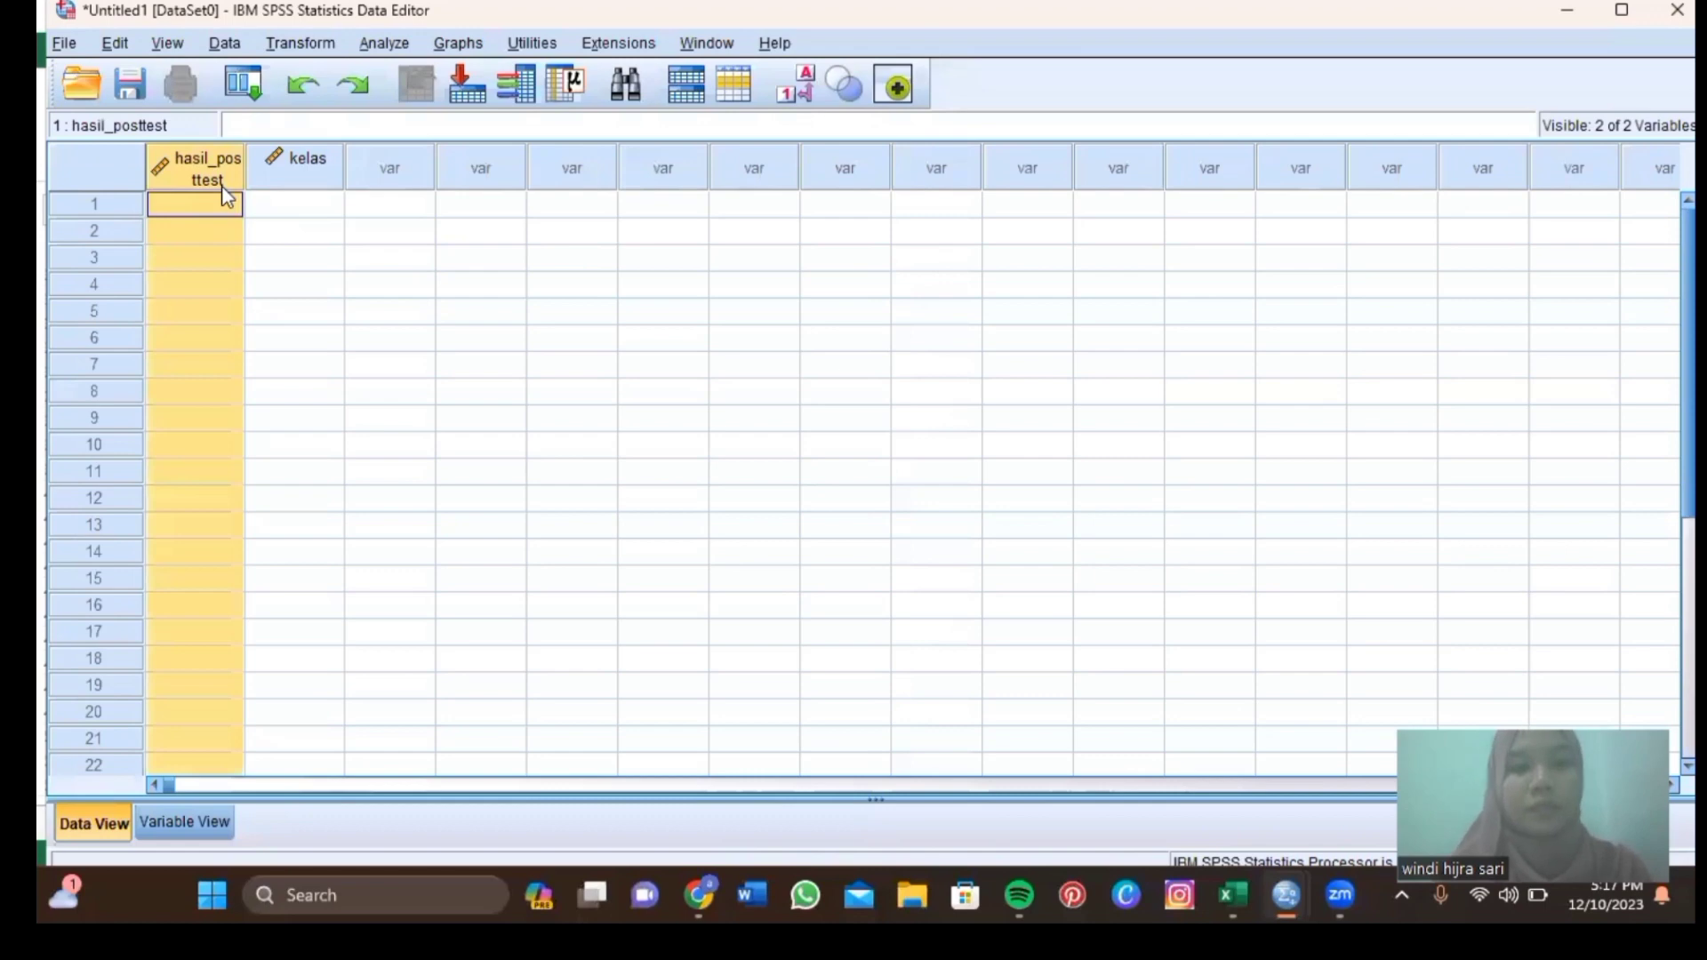
click(240, 211)
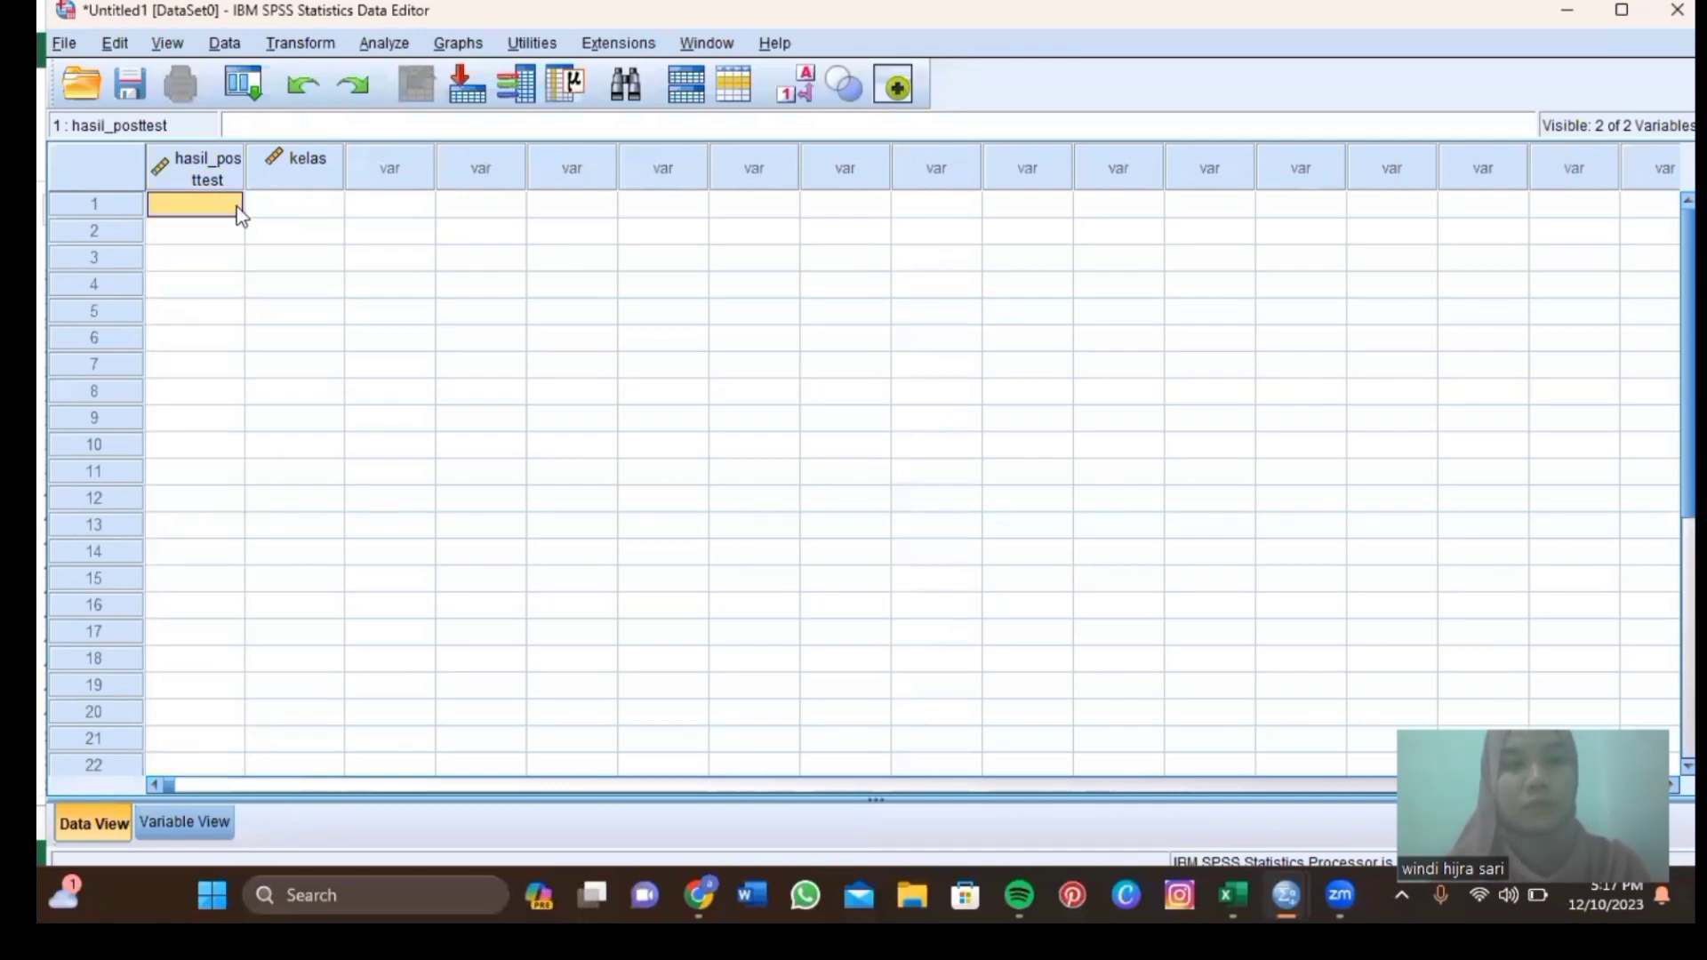
key(ctrl+v)
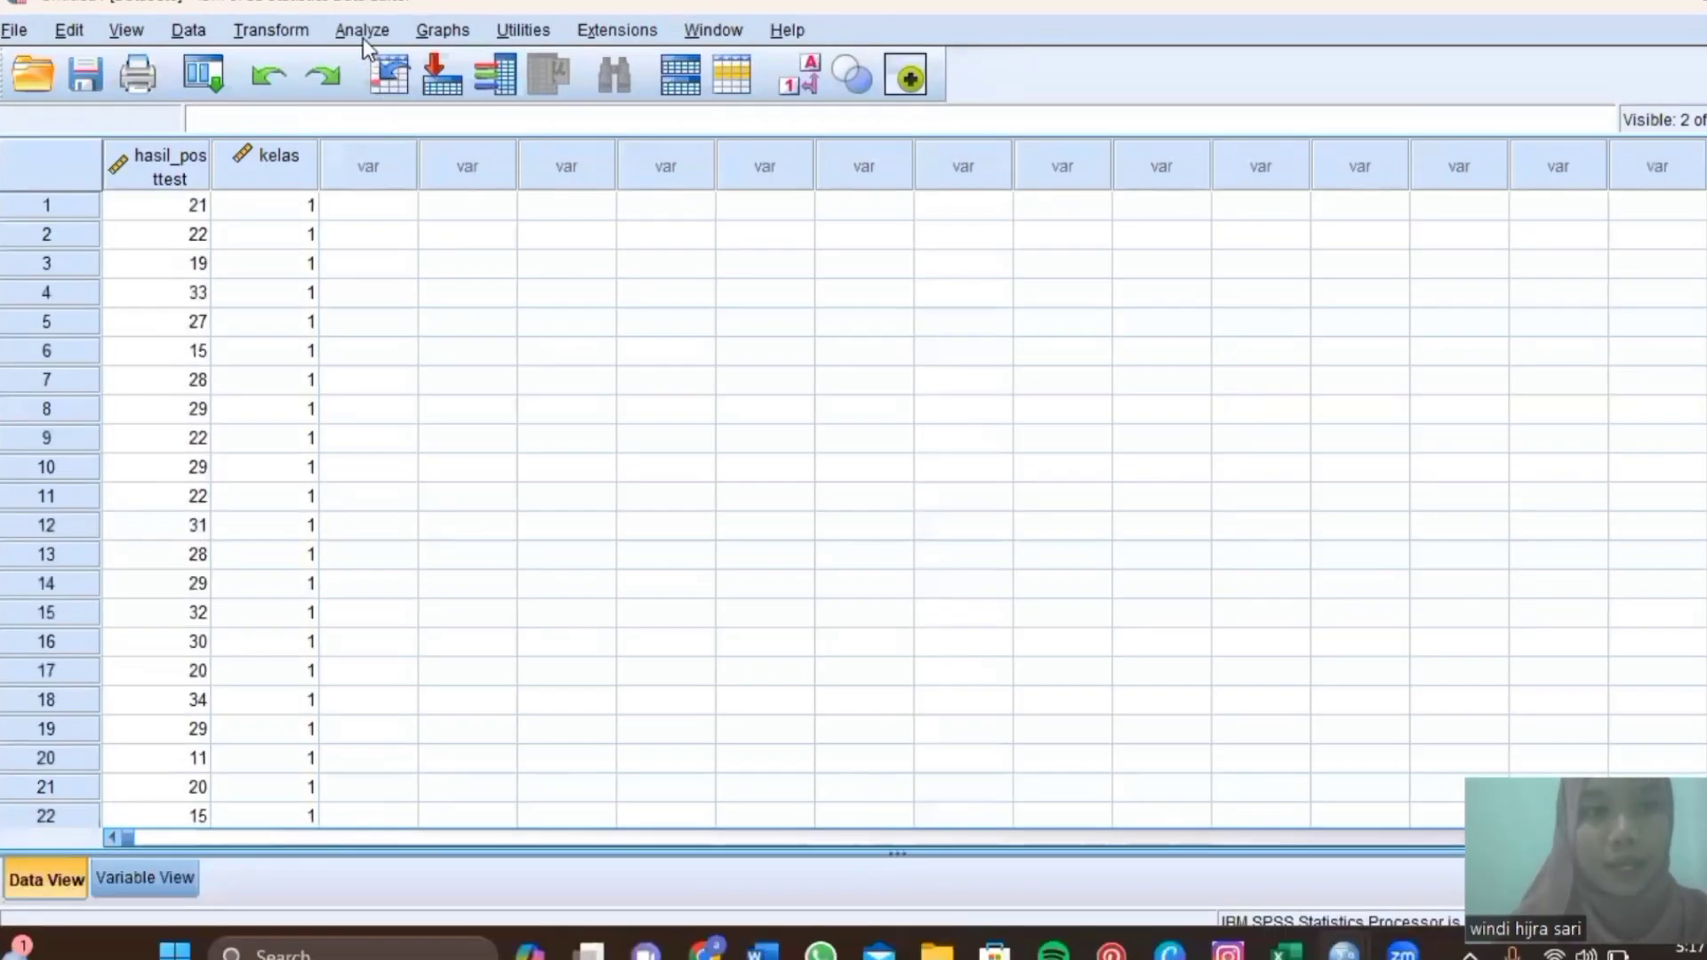
click(362, 39)
Run Explore on hasil_posttest with kelas as factor, including normality plots with tests.
mouse_move(391, 91)
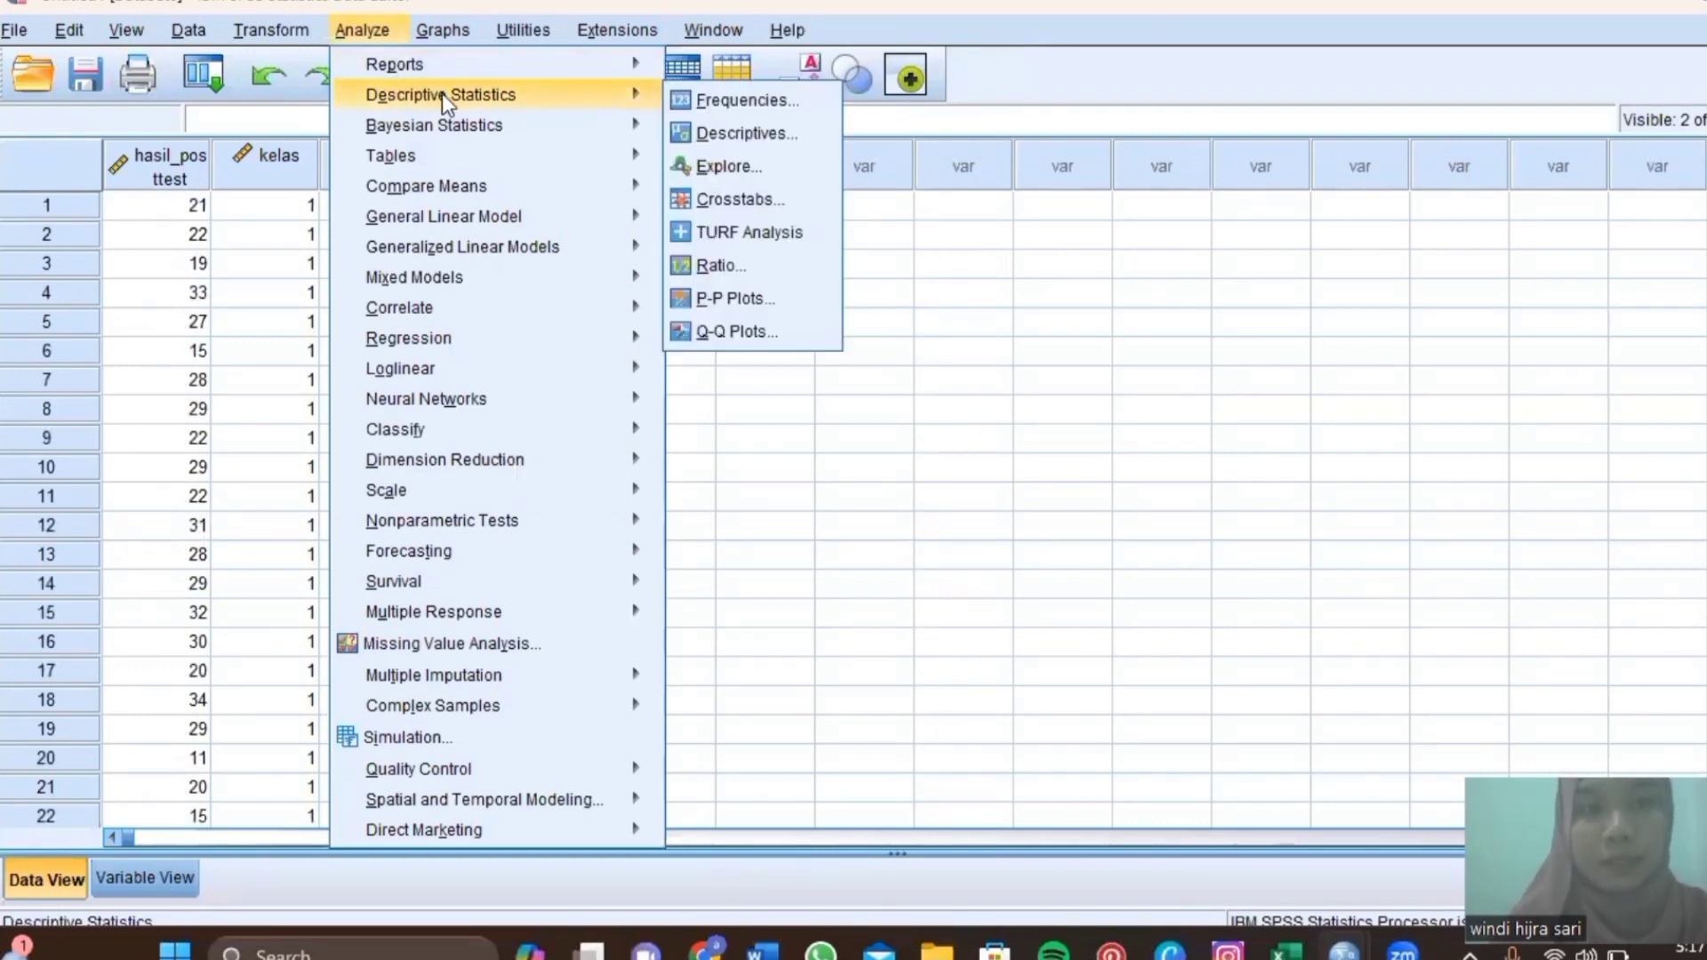
mouse_move(651, 124)
mouse_move(643, 92)
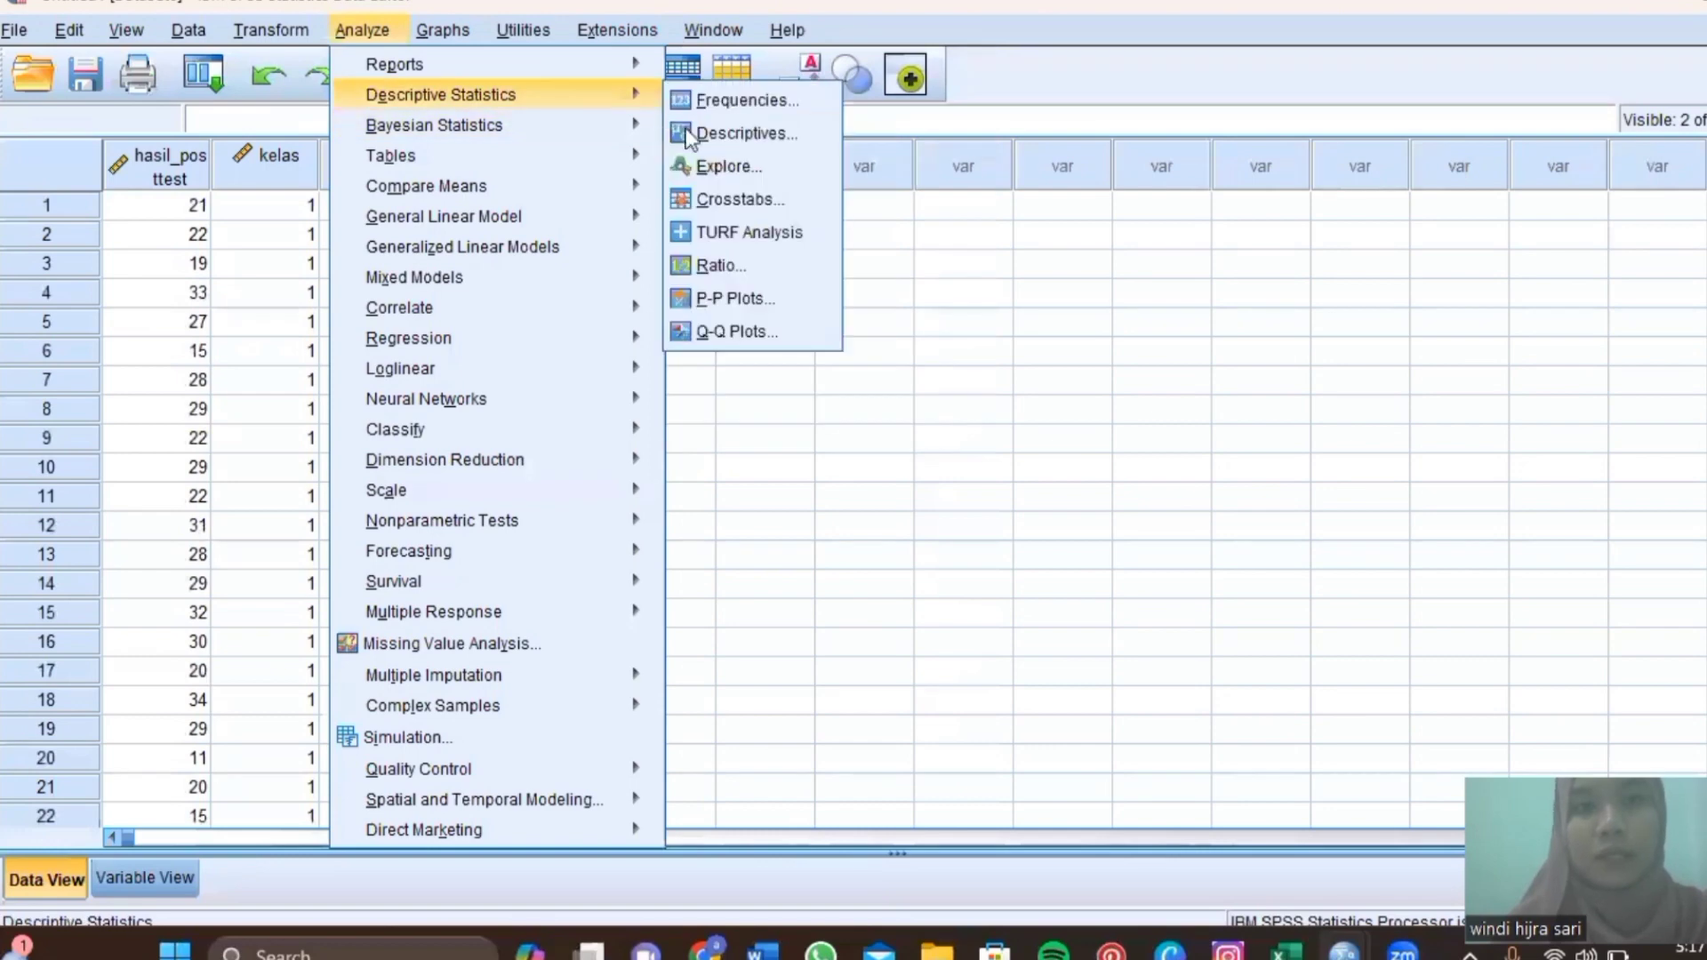
click(703, 167)
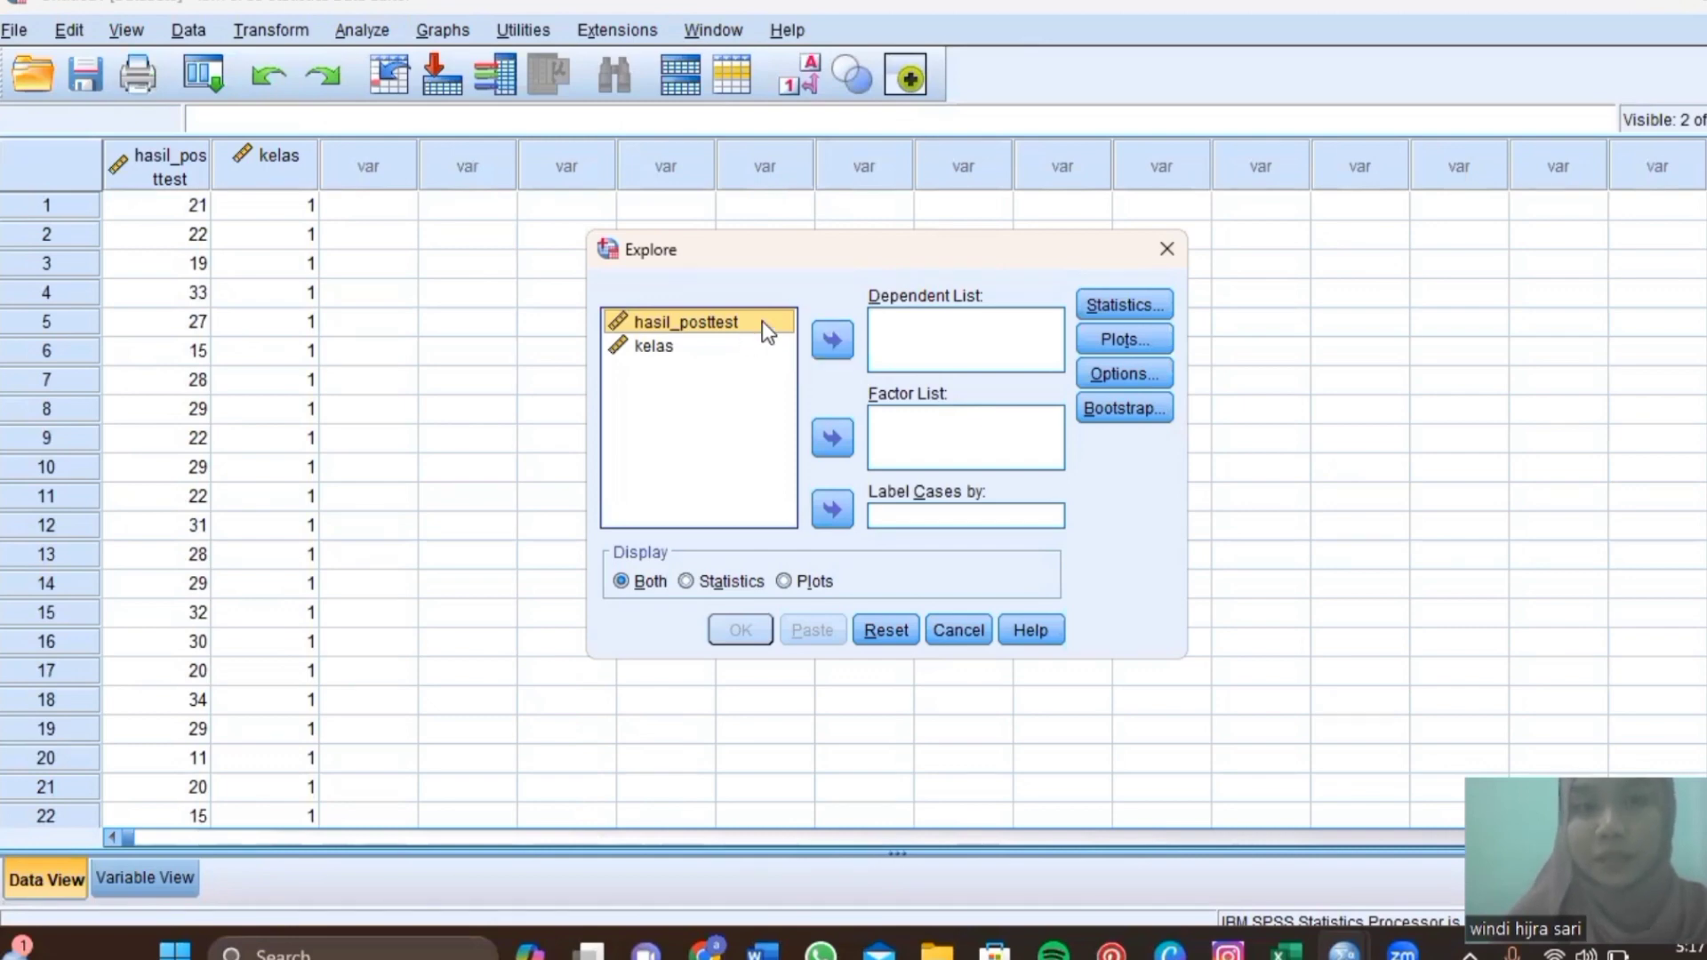
click(815, 349)
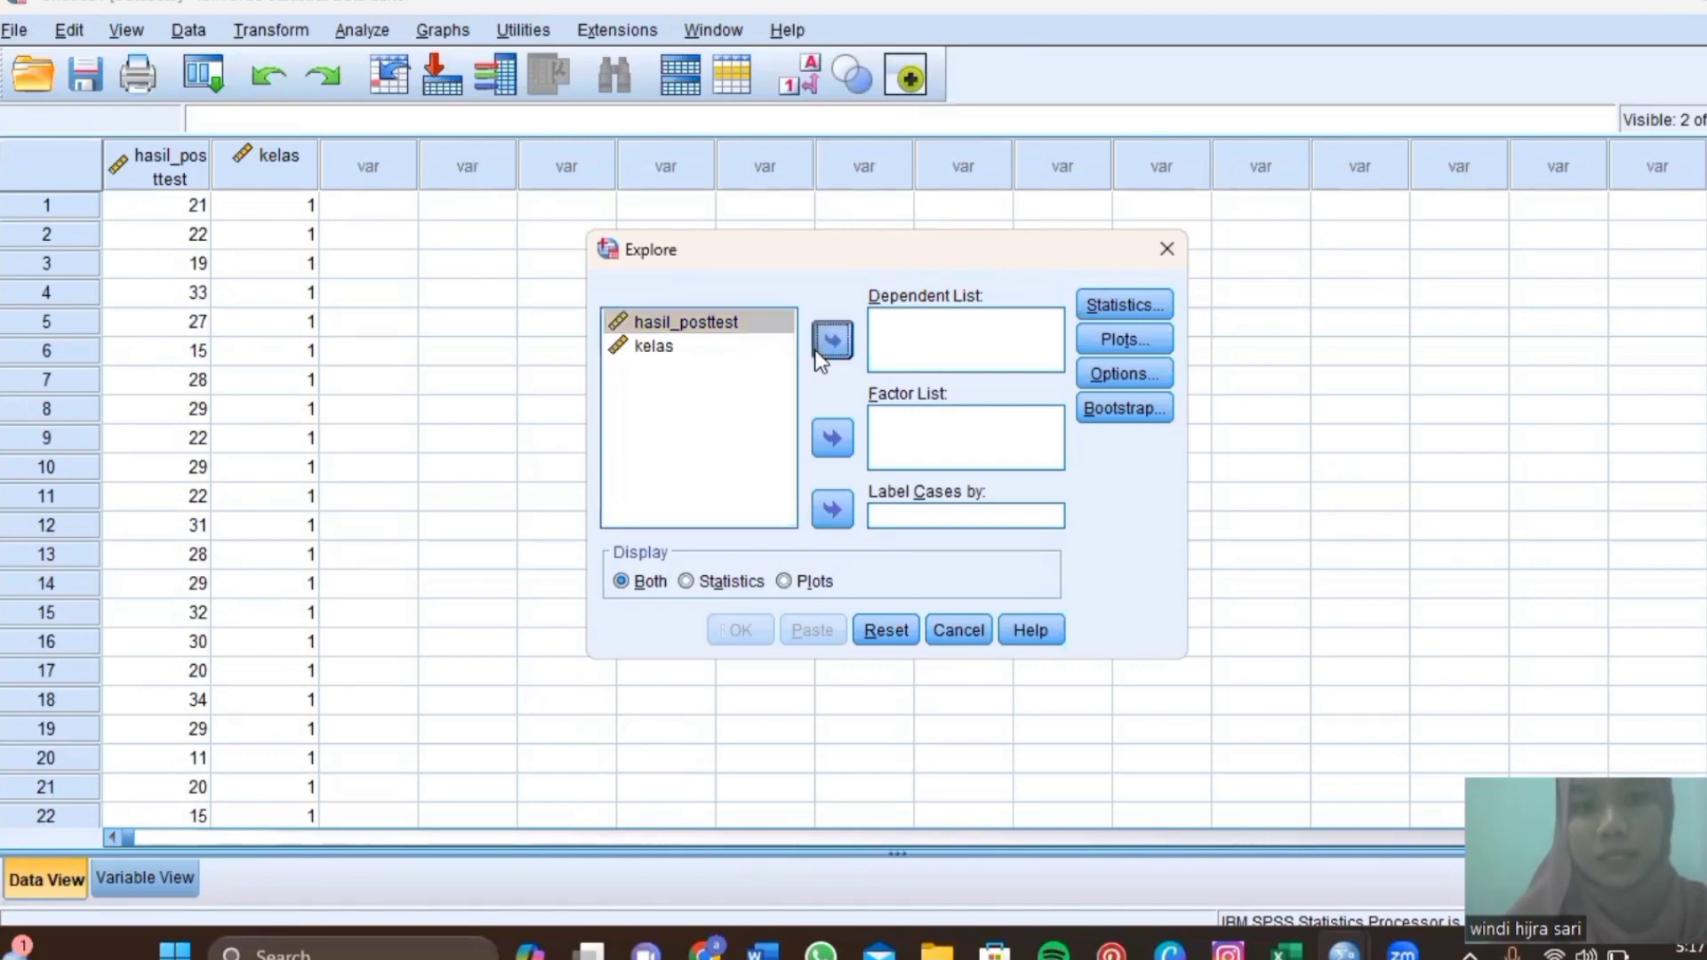
click(722, 335)
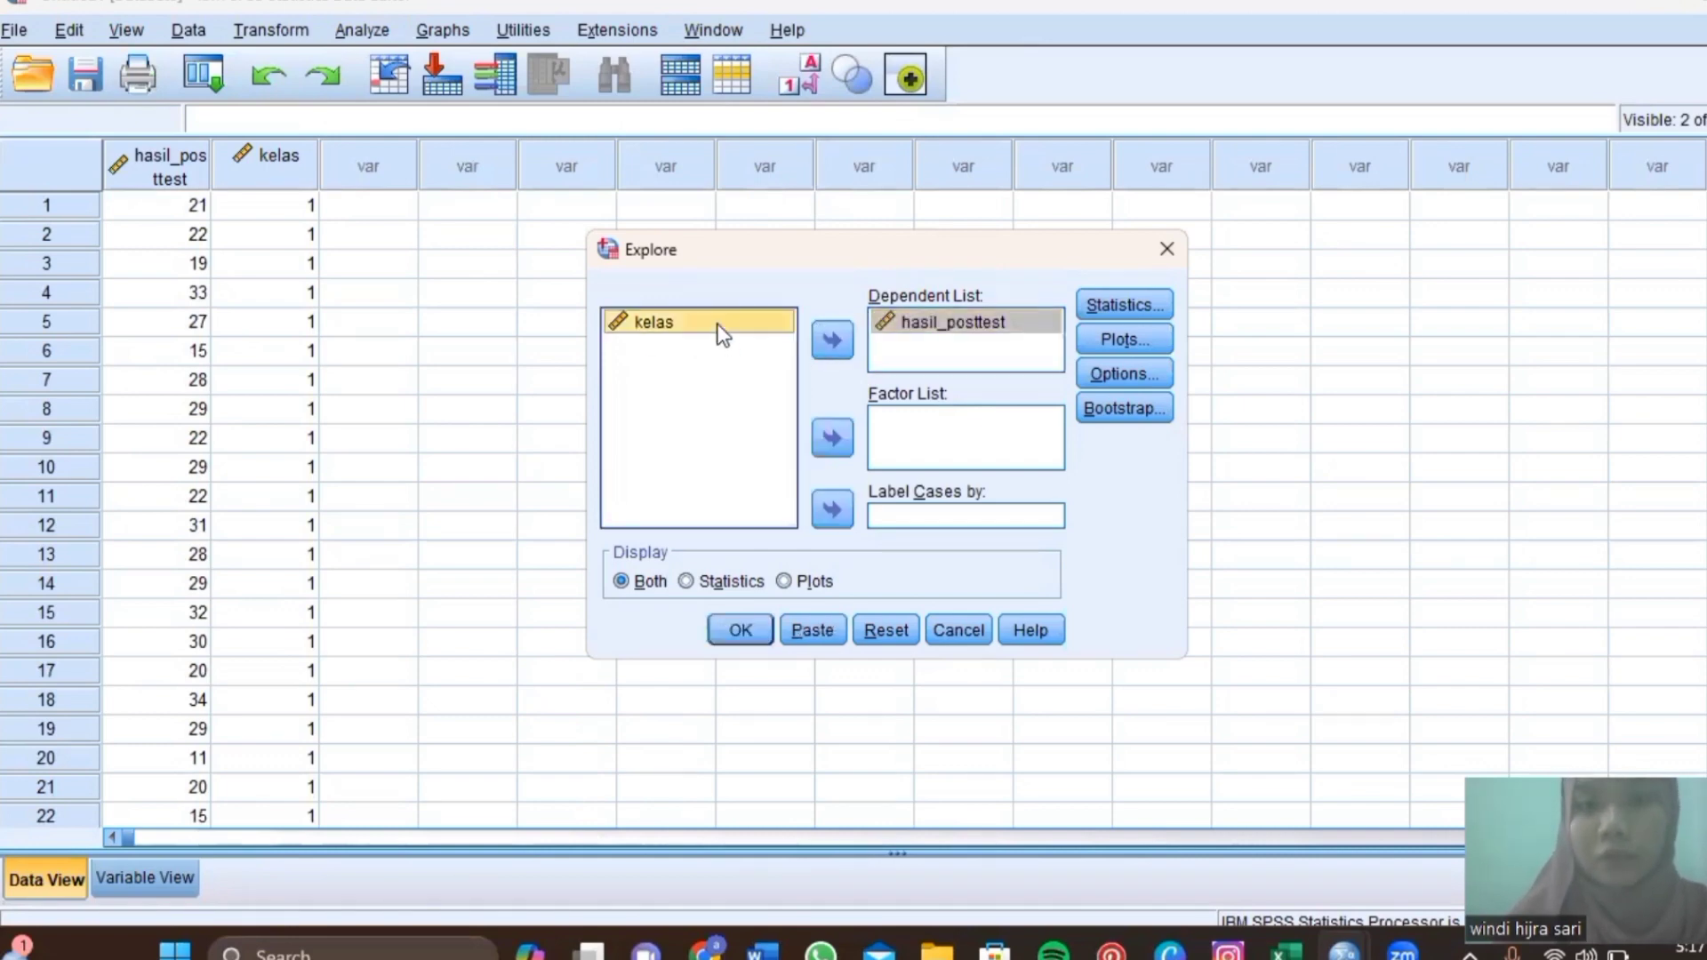
click(831, 448)
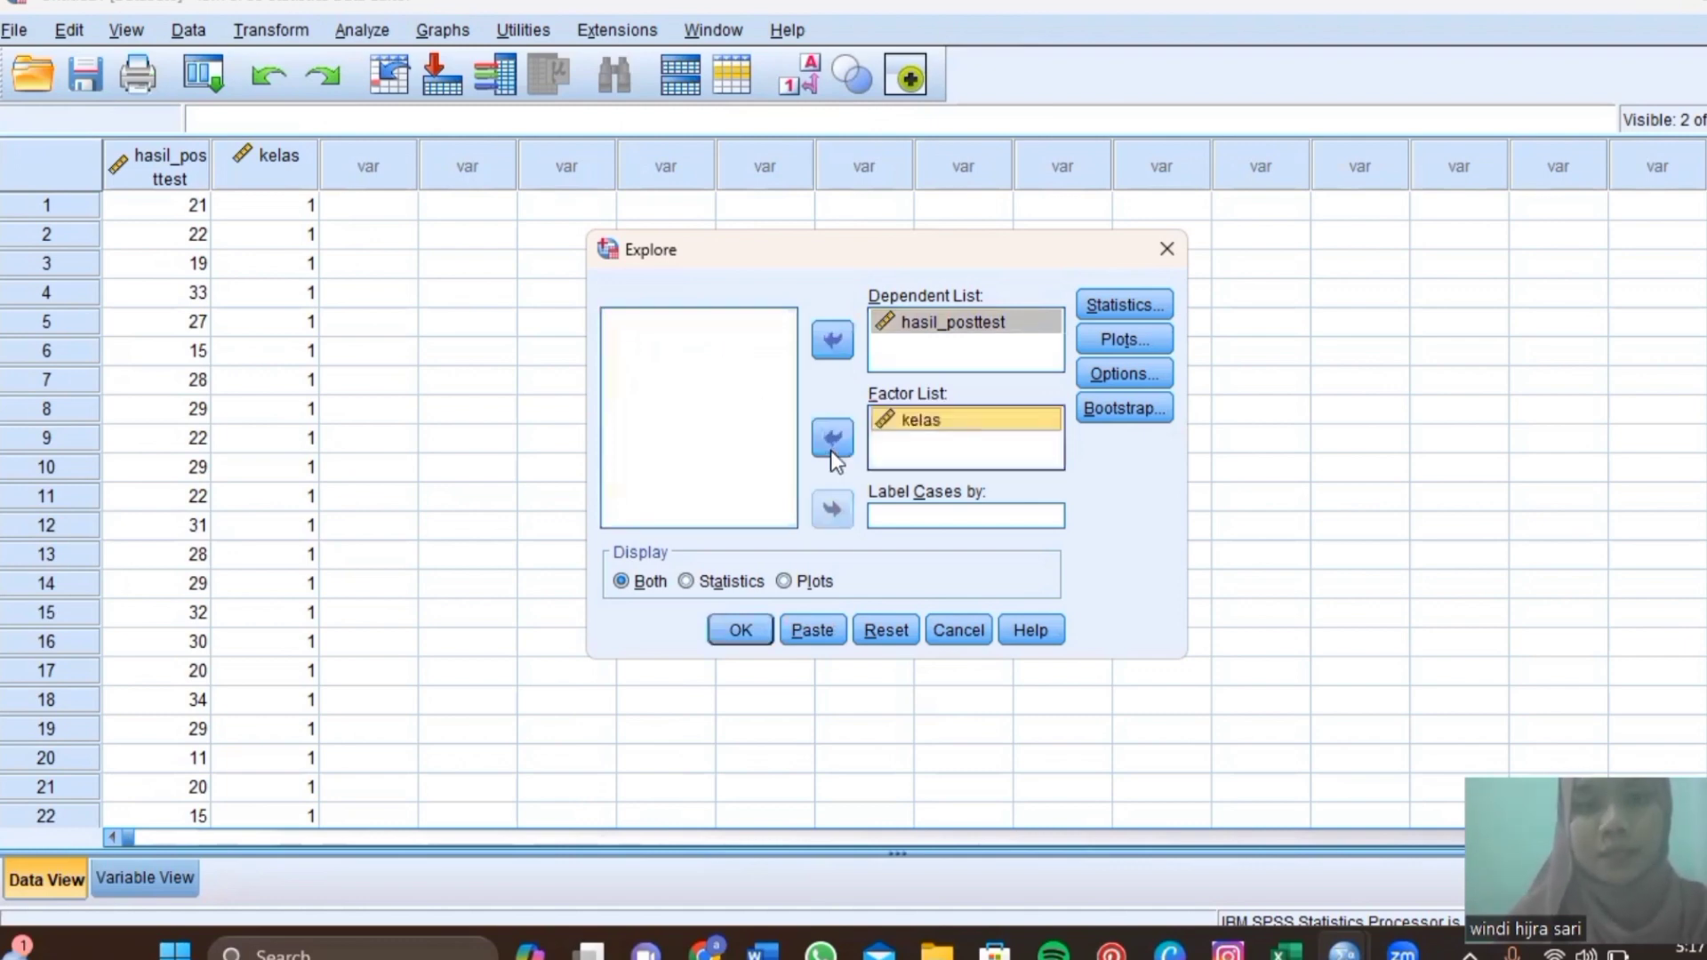
click(1099, 341)
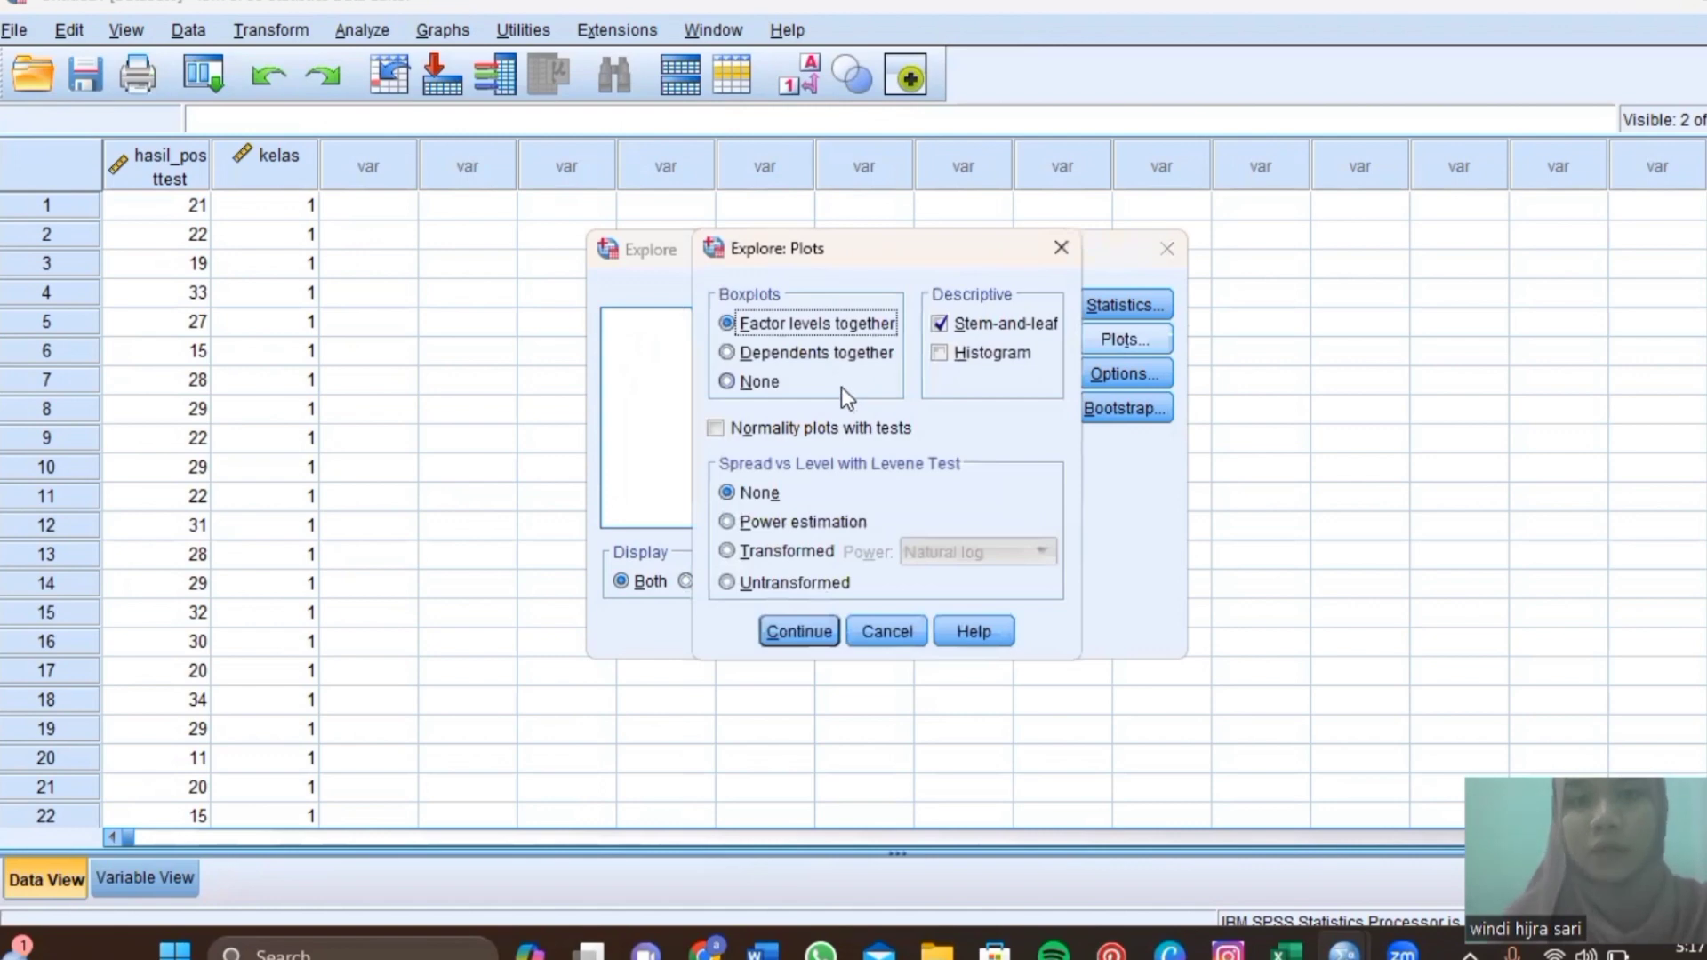
click(714, 433)
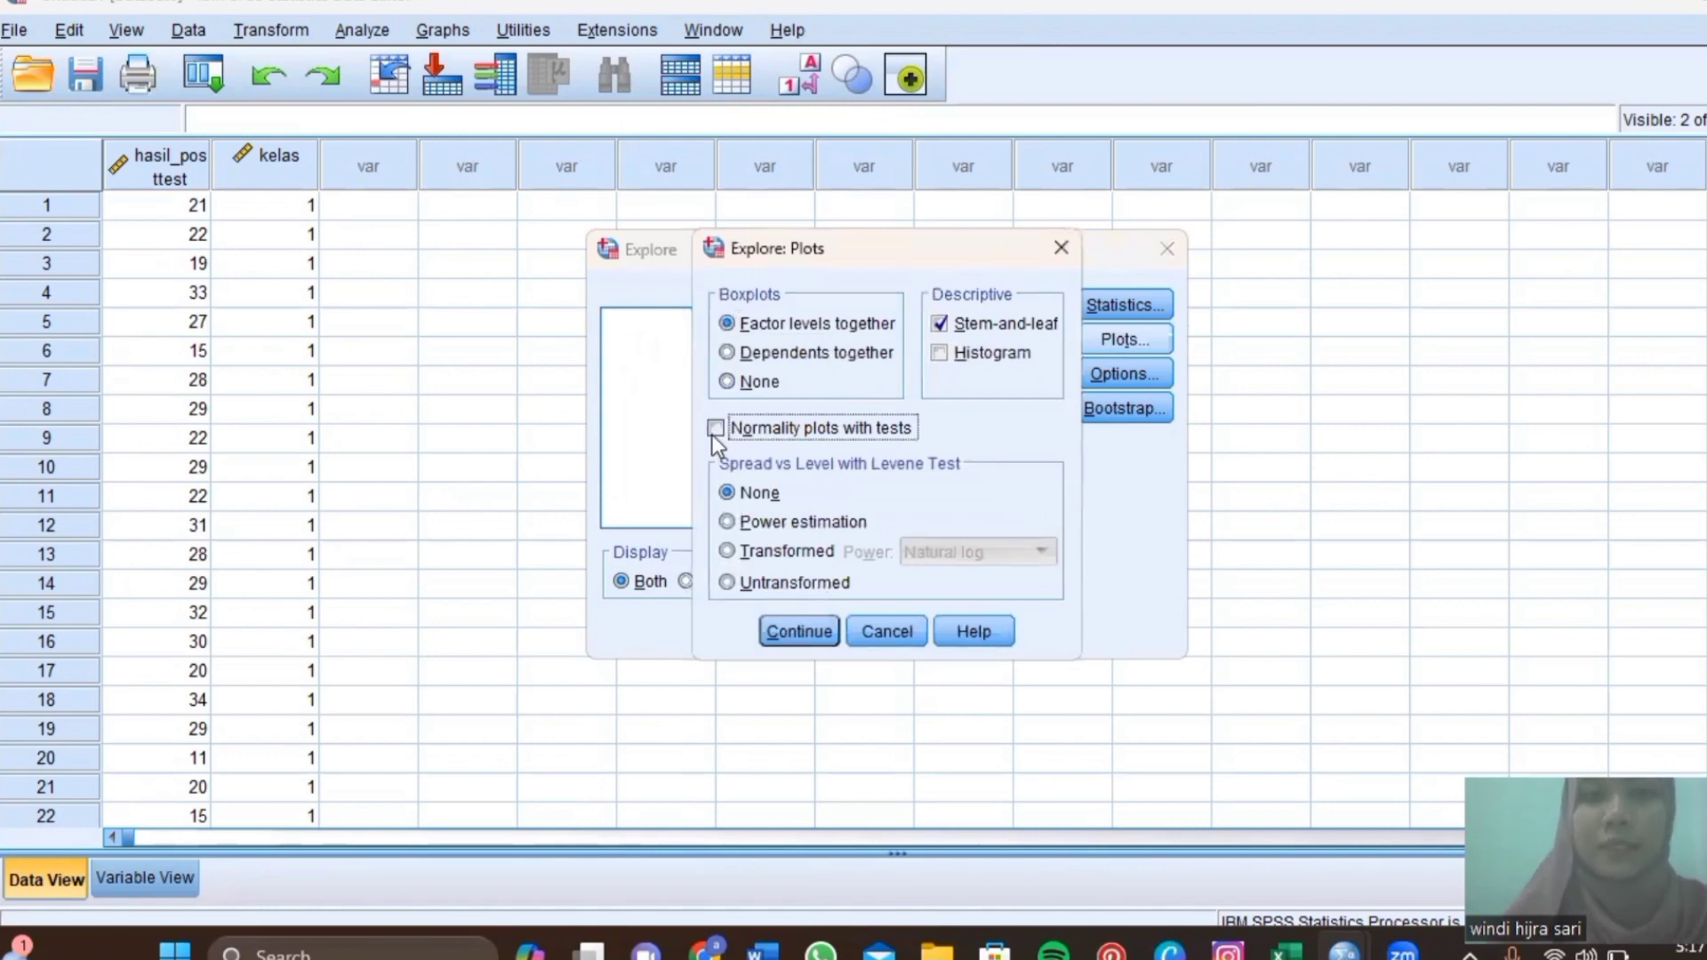
key(Return)
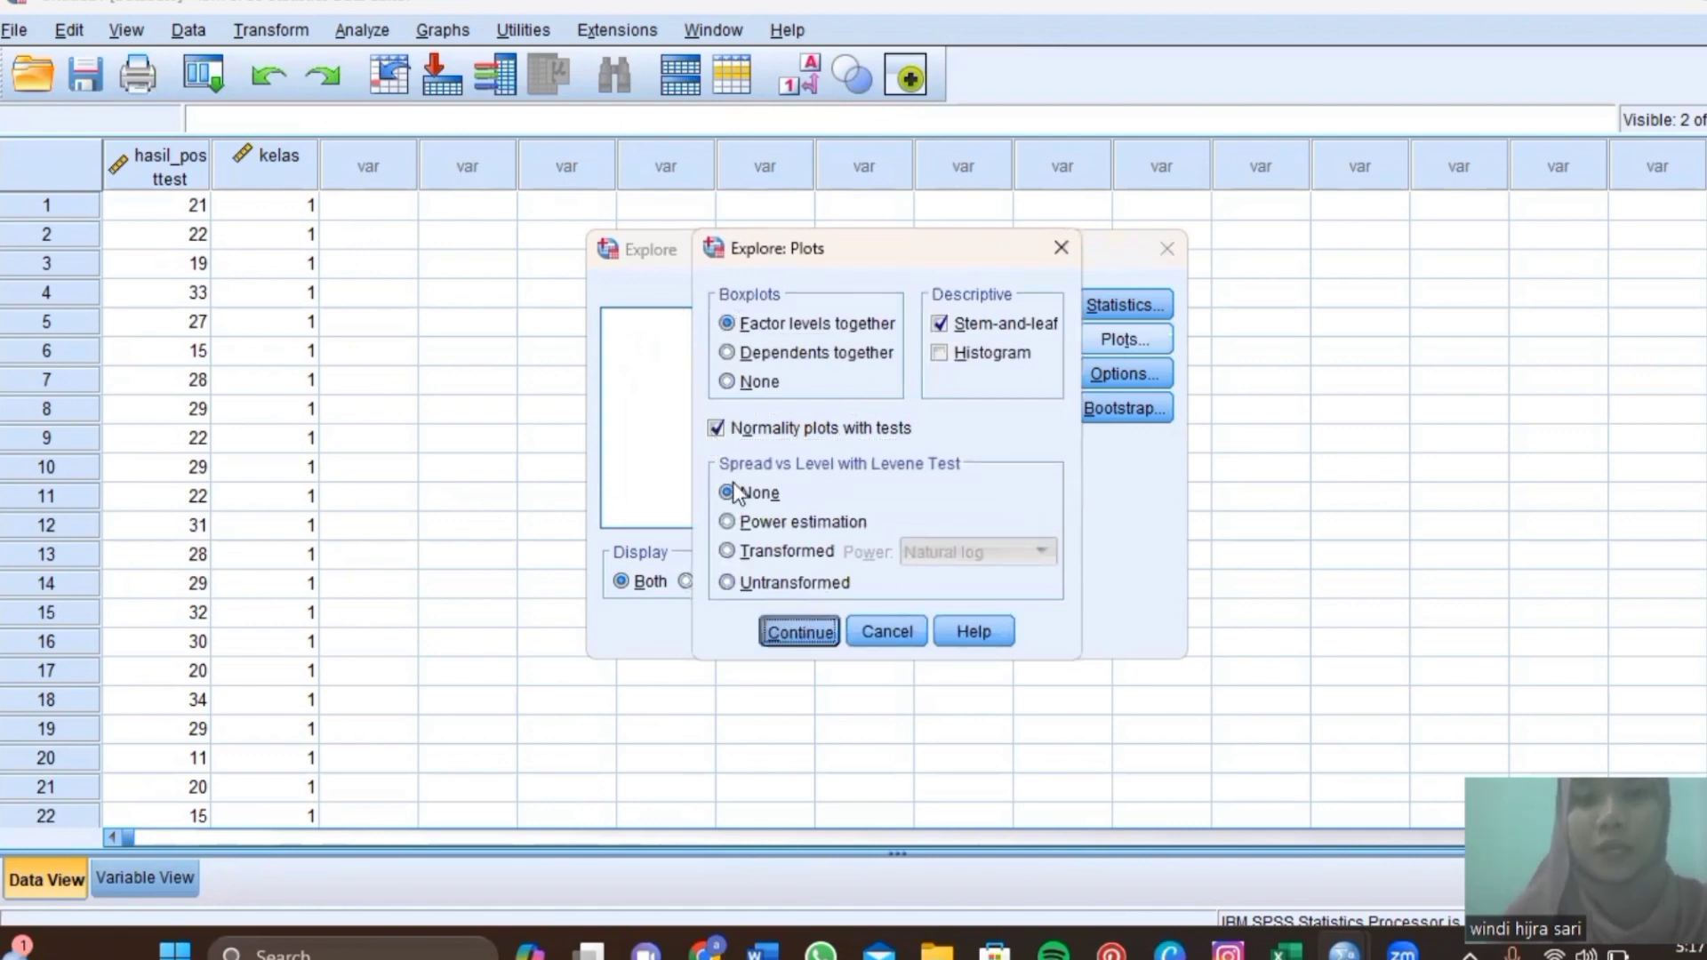
click(754, 631)
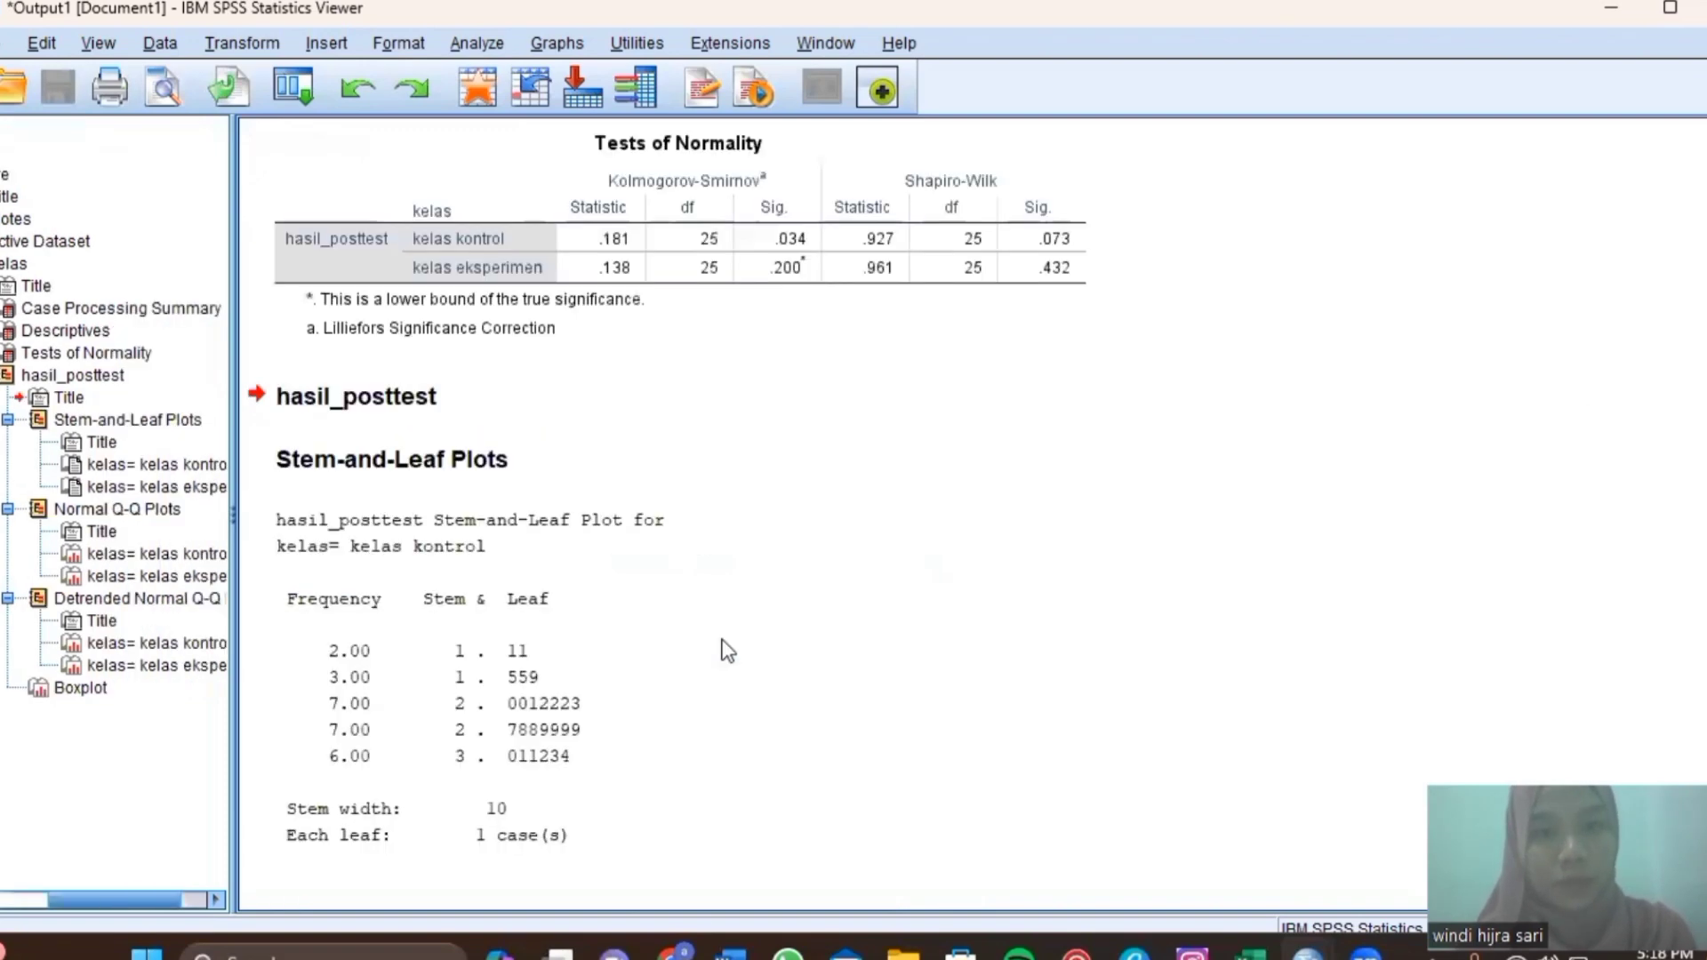
Review the Tests of Normality table and kelas kontrol stem-and-leaf plot, then return to the Data Editor.
click(1019, 211)
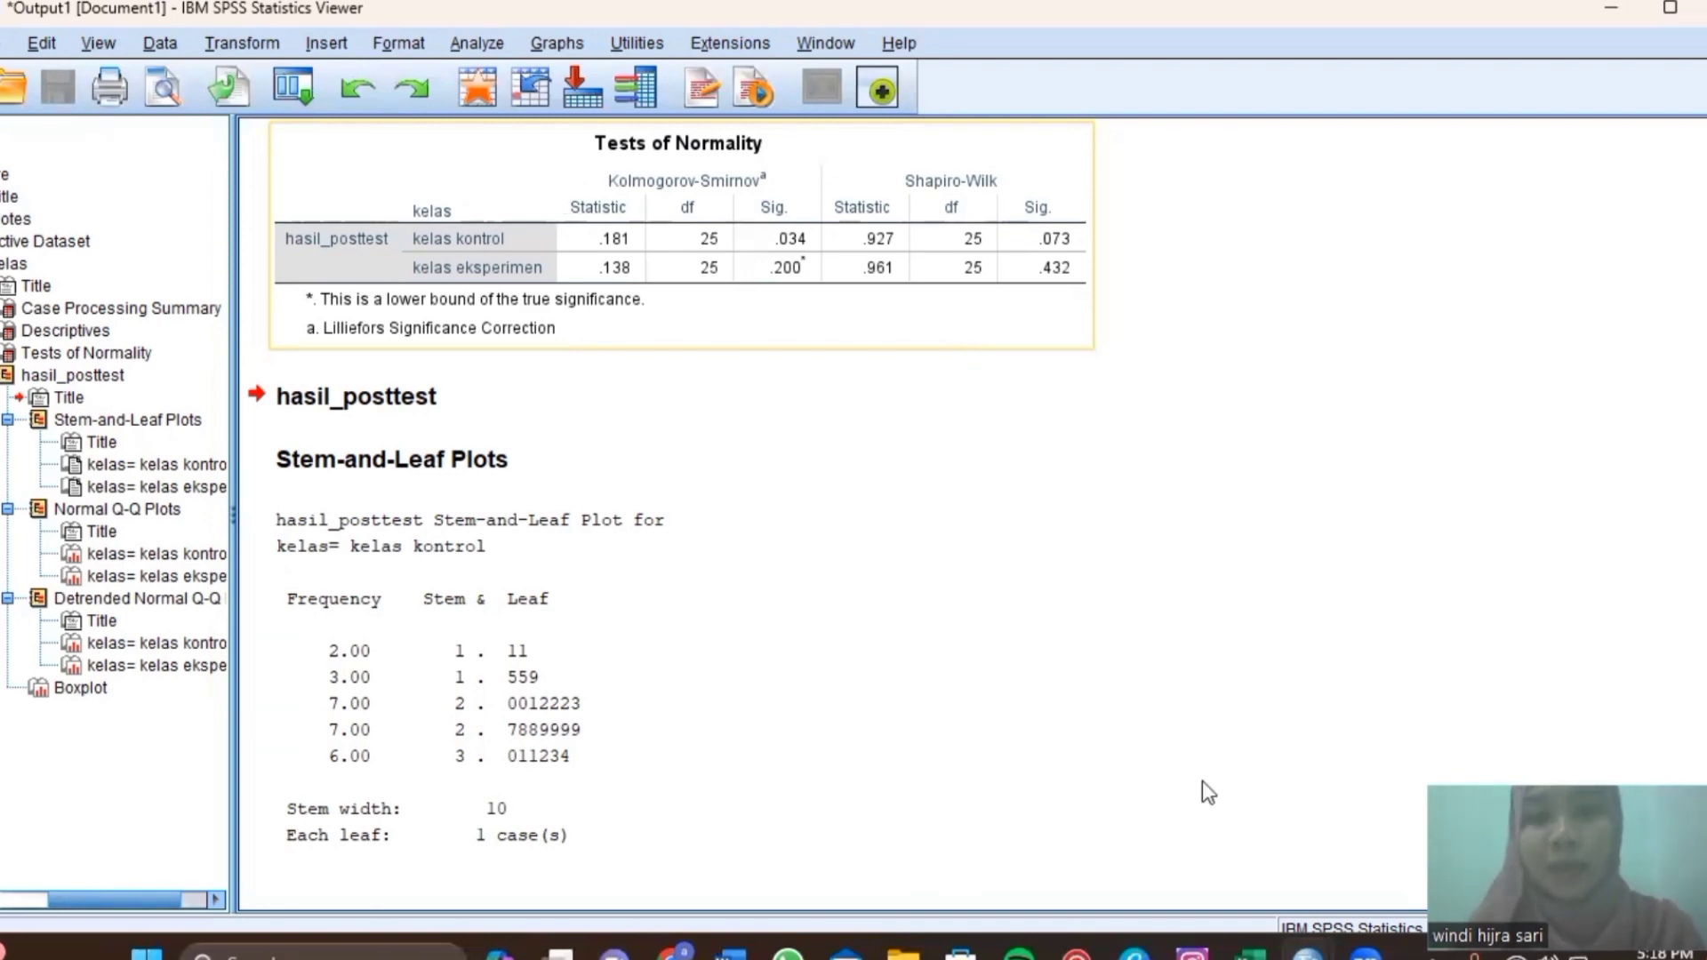
click(1048, 725)
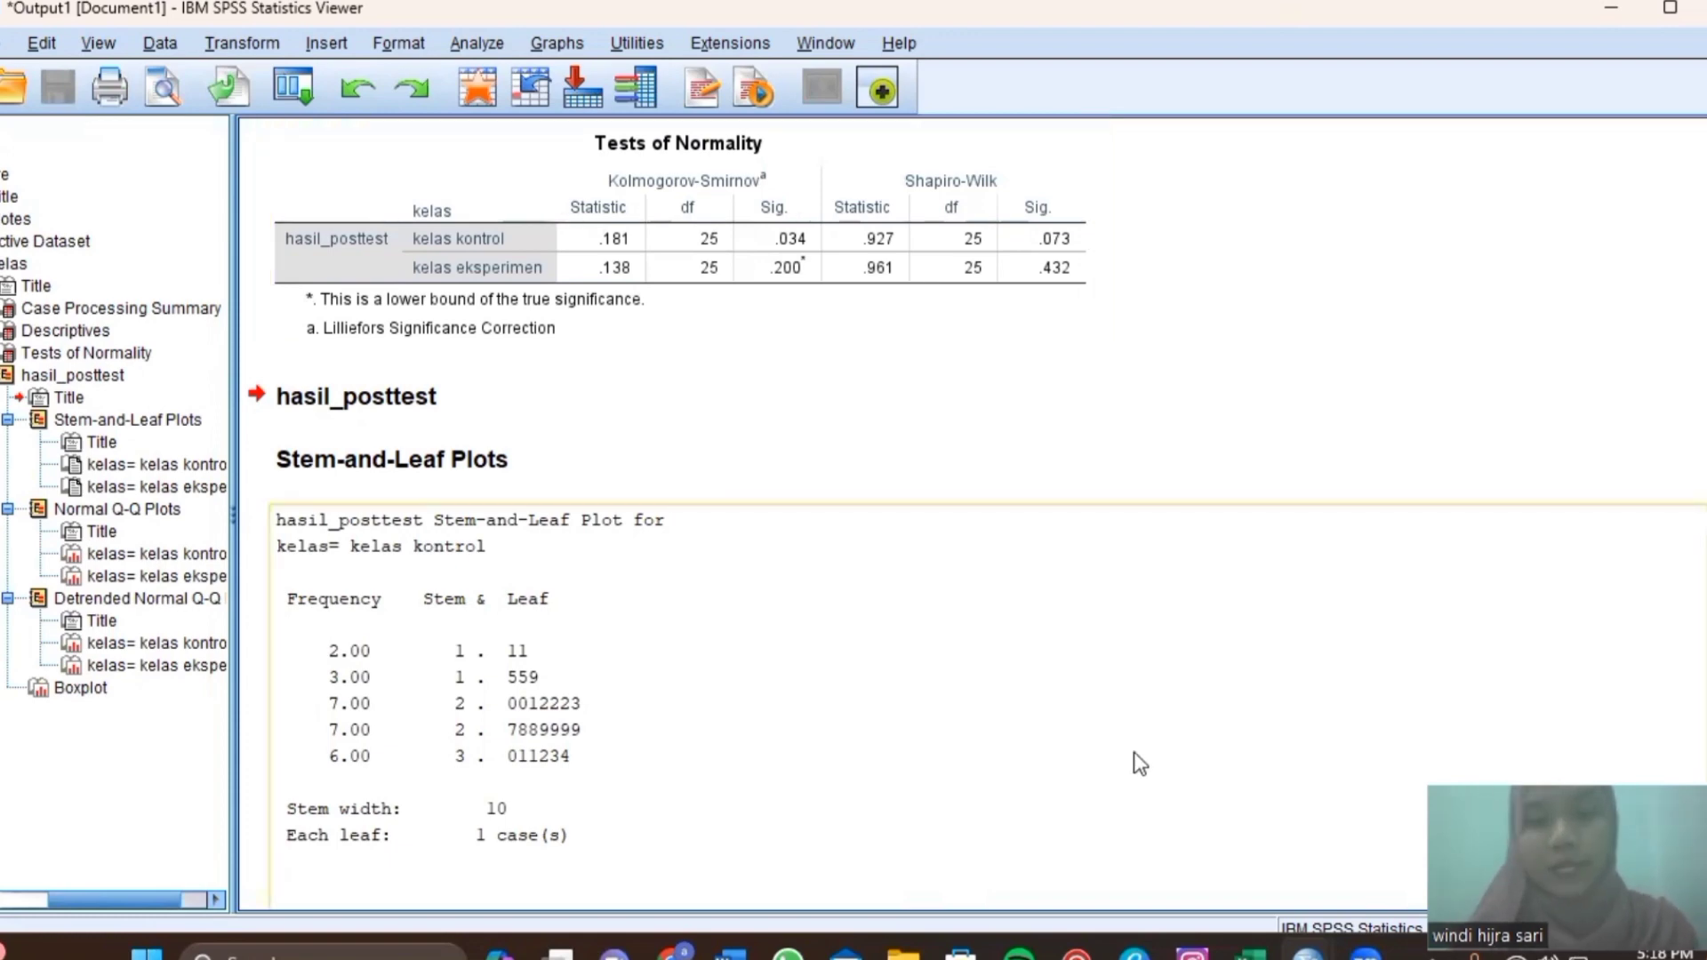
click(1307, 953)
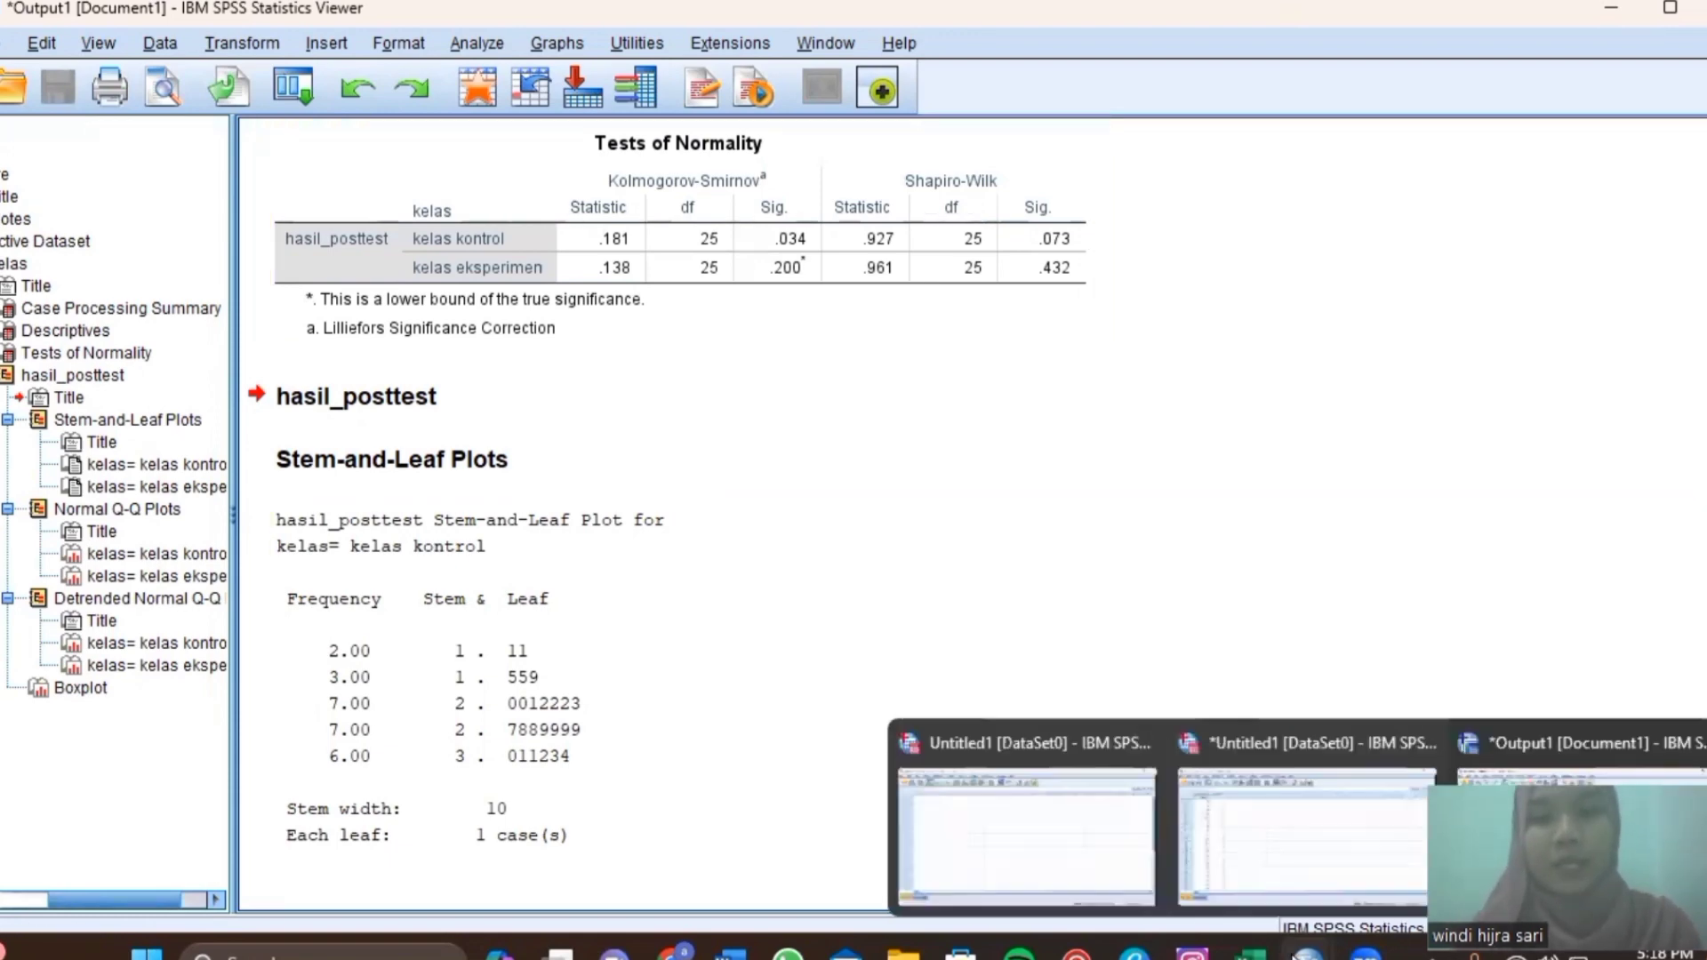
click(1294, 880)
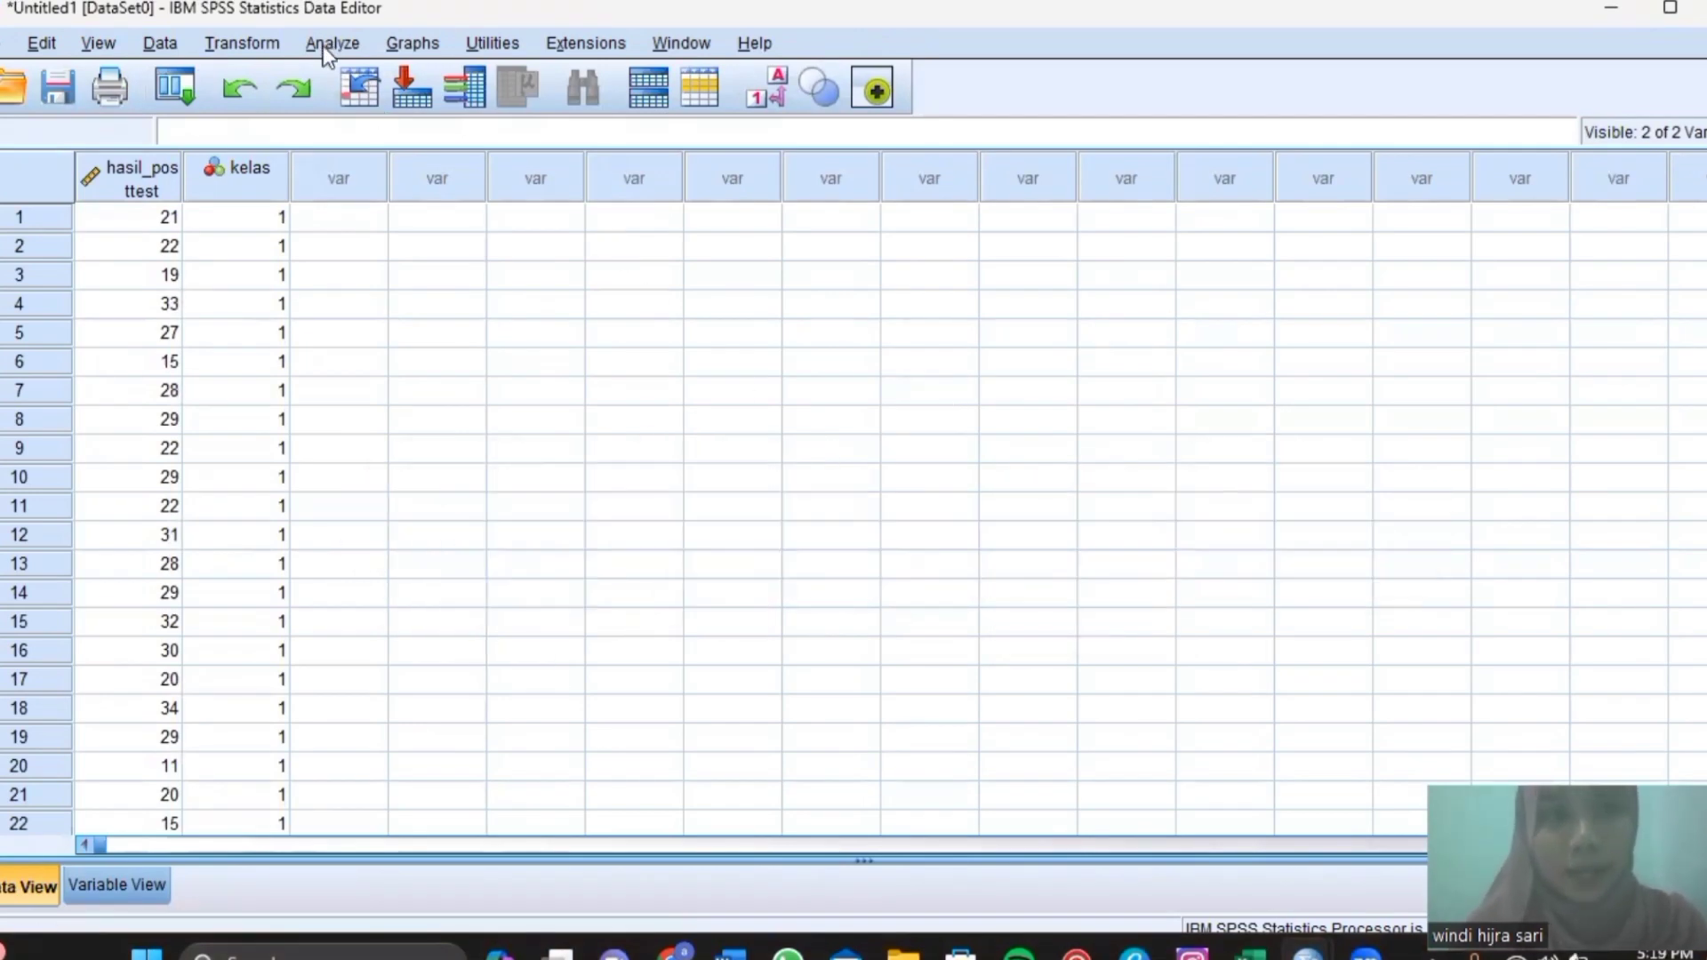
Bring up the Analyze > Compare Means submenu.
click(327, 46)
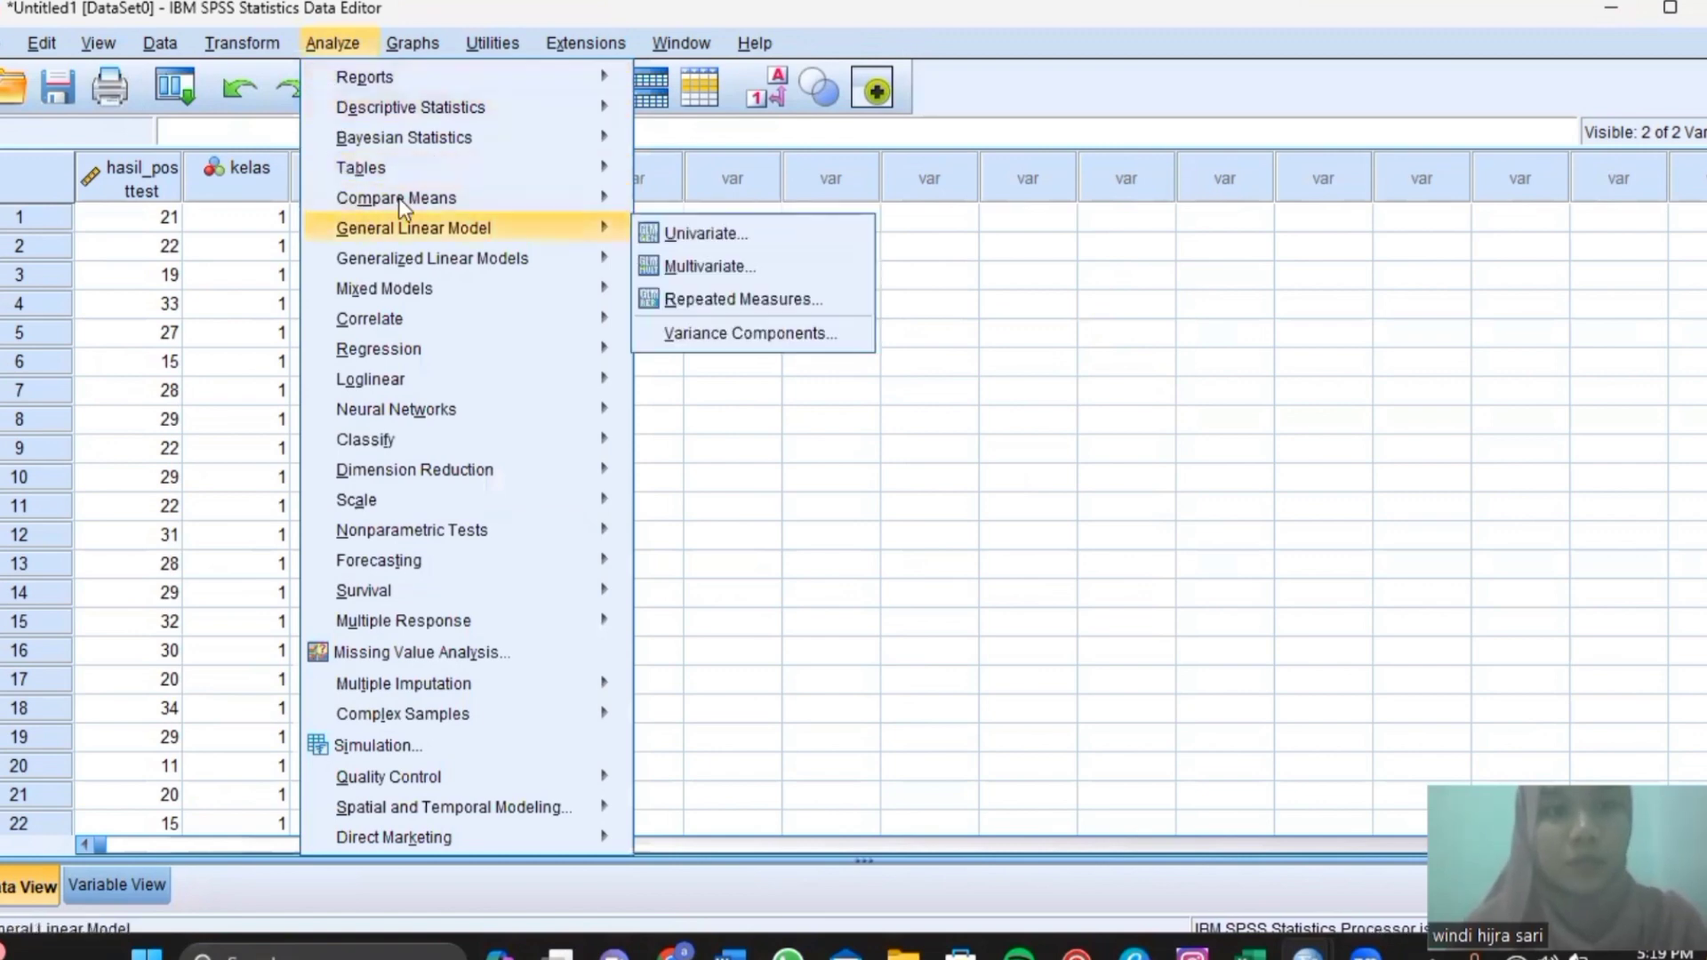
mouse_move(396, 202)
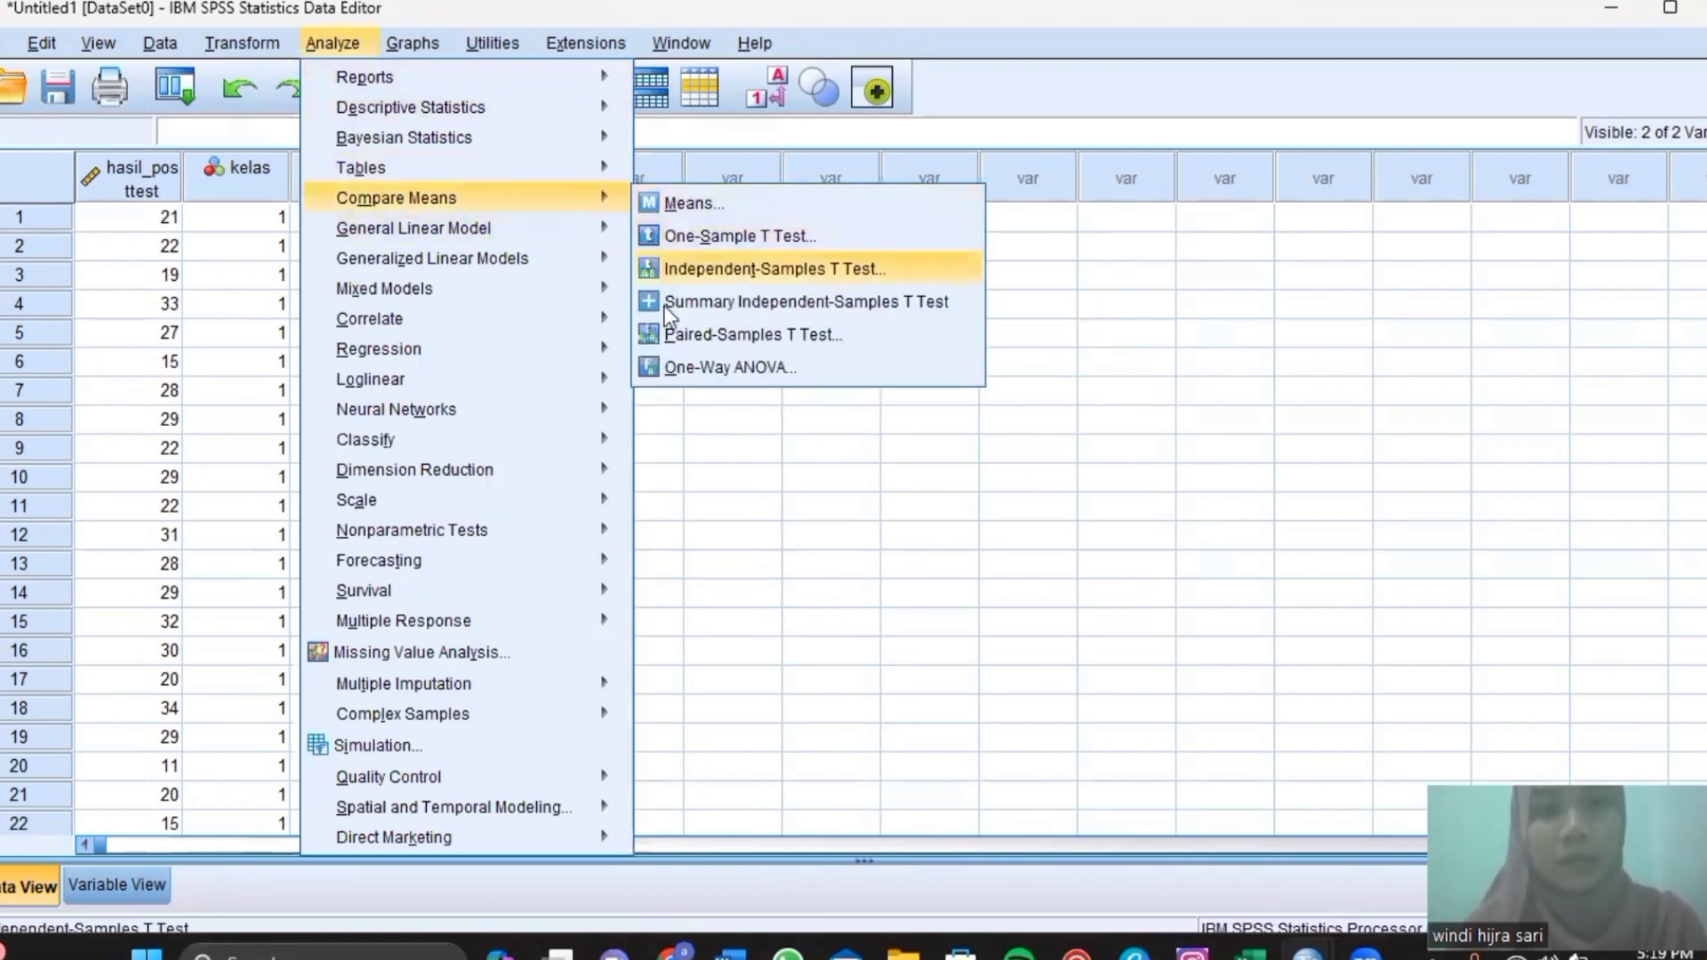
Run a One-Way ANOVA of hasil_posttest by kelas with a homogeneity of variance test.
click(674, 371)
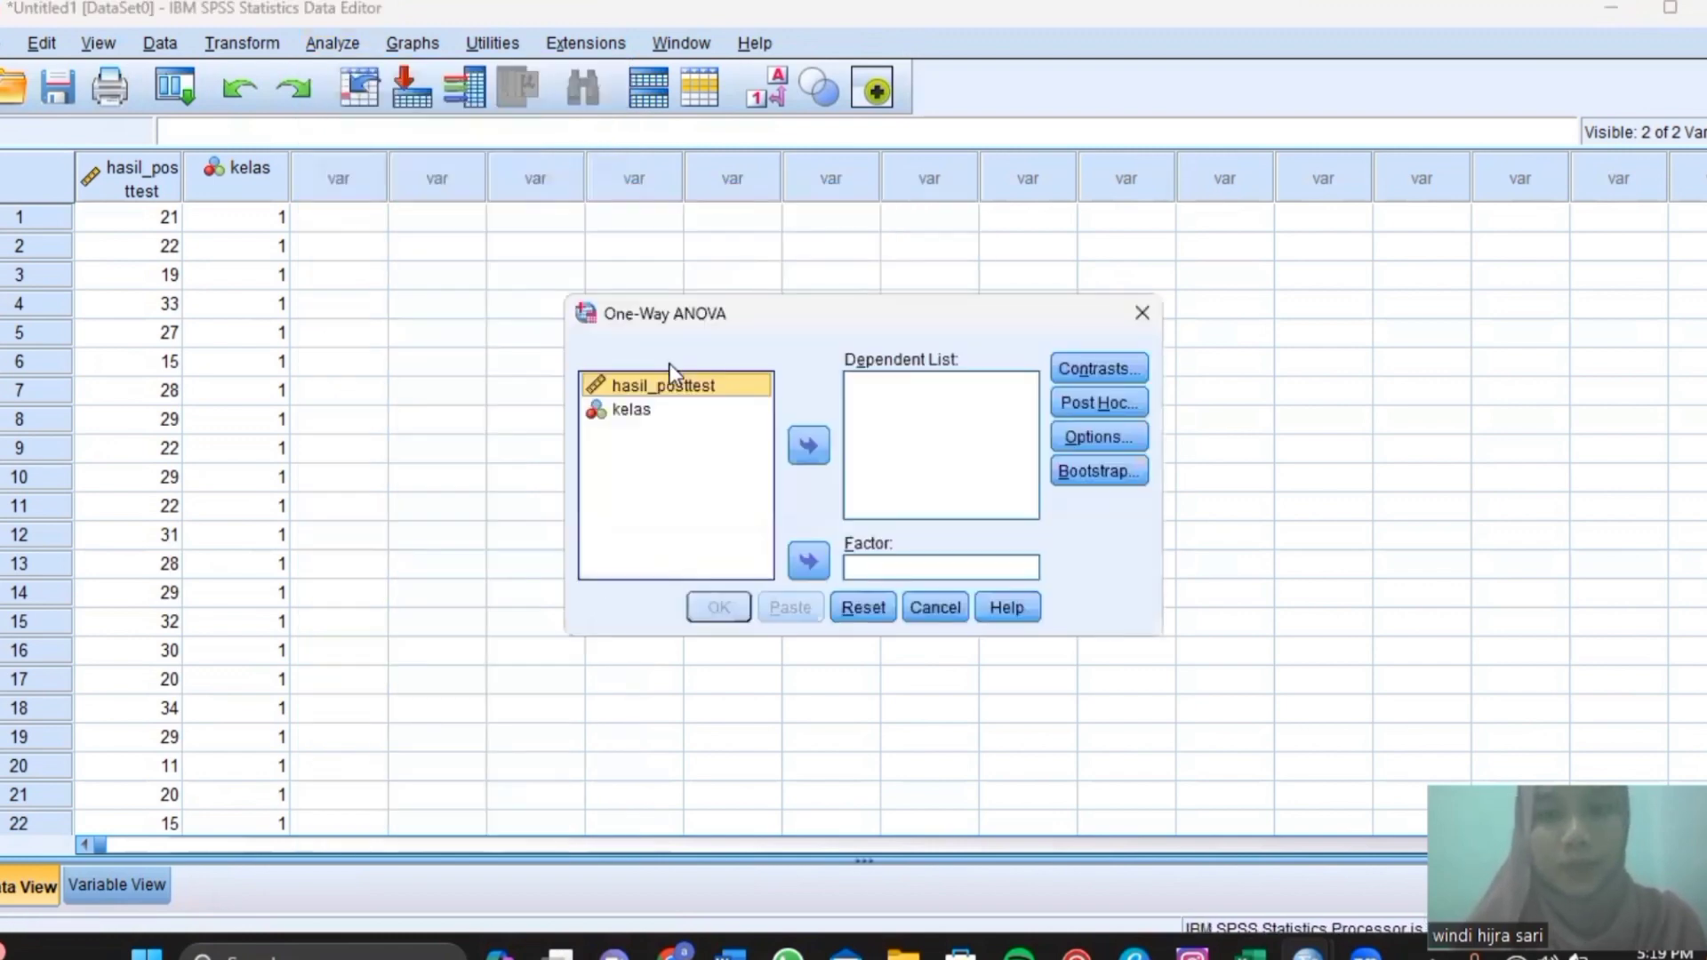
click(806, 447)
click(750, 385)
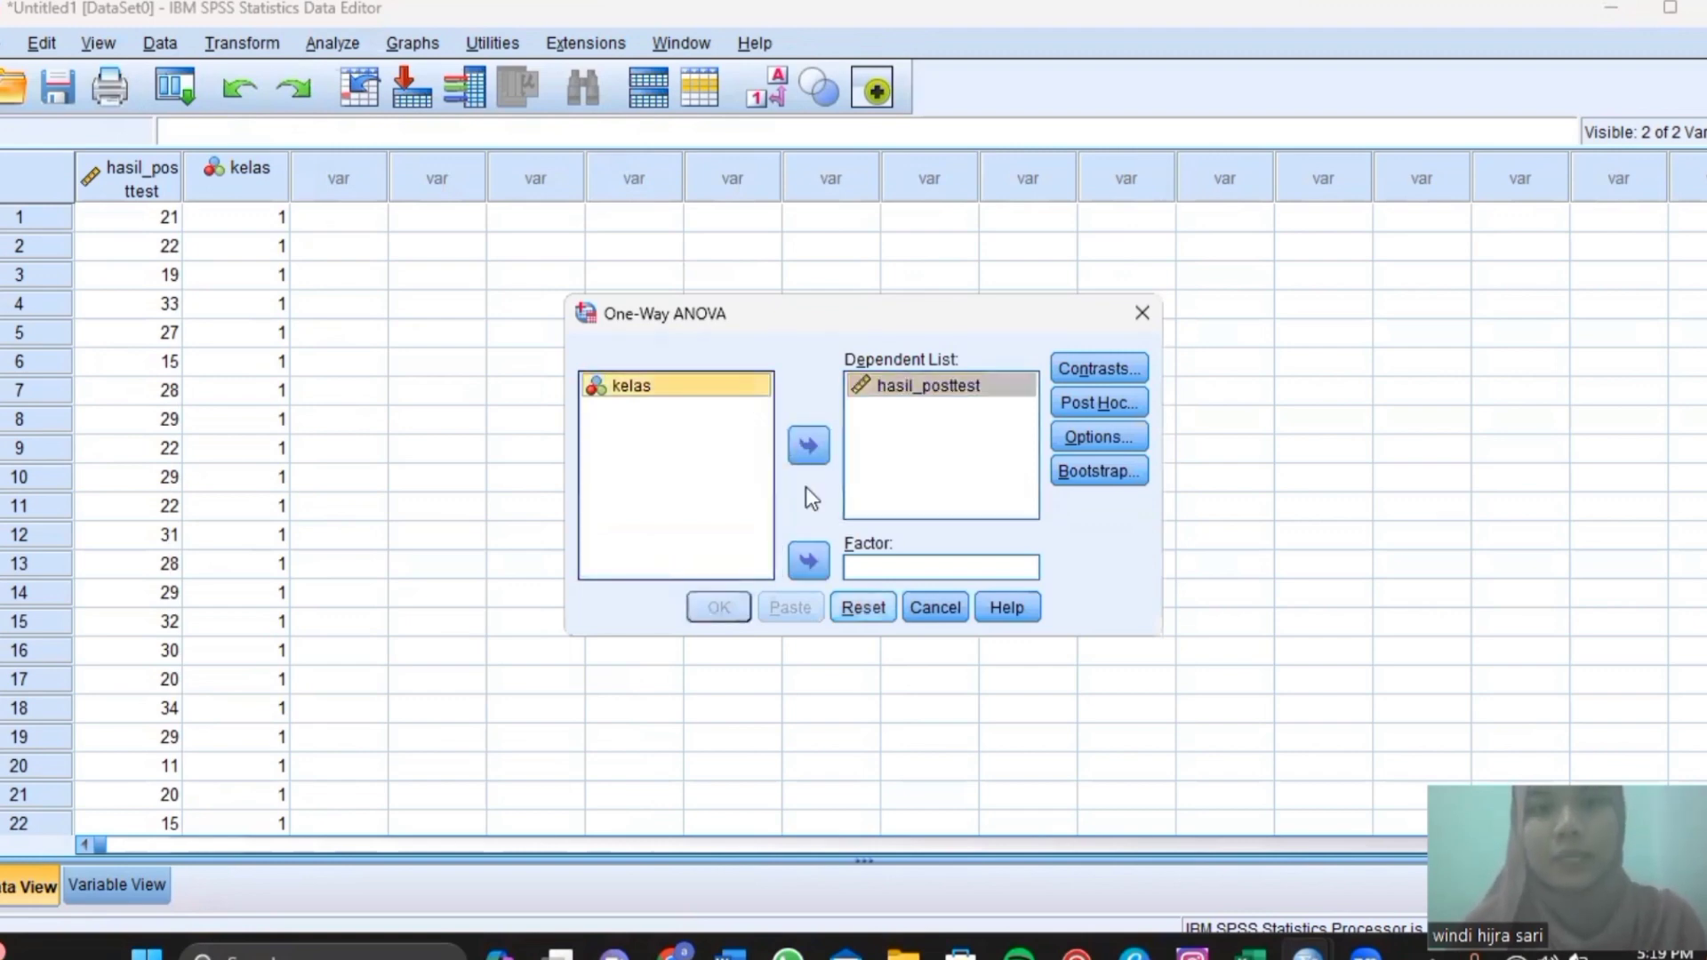
click(809, 561)
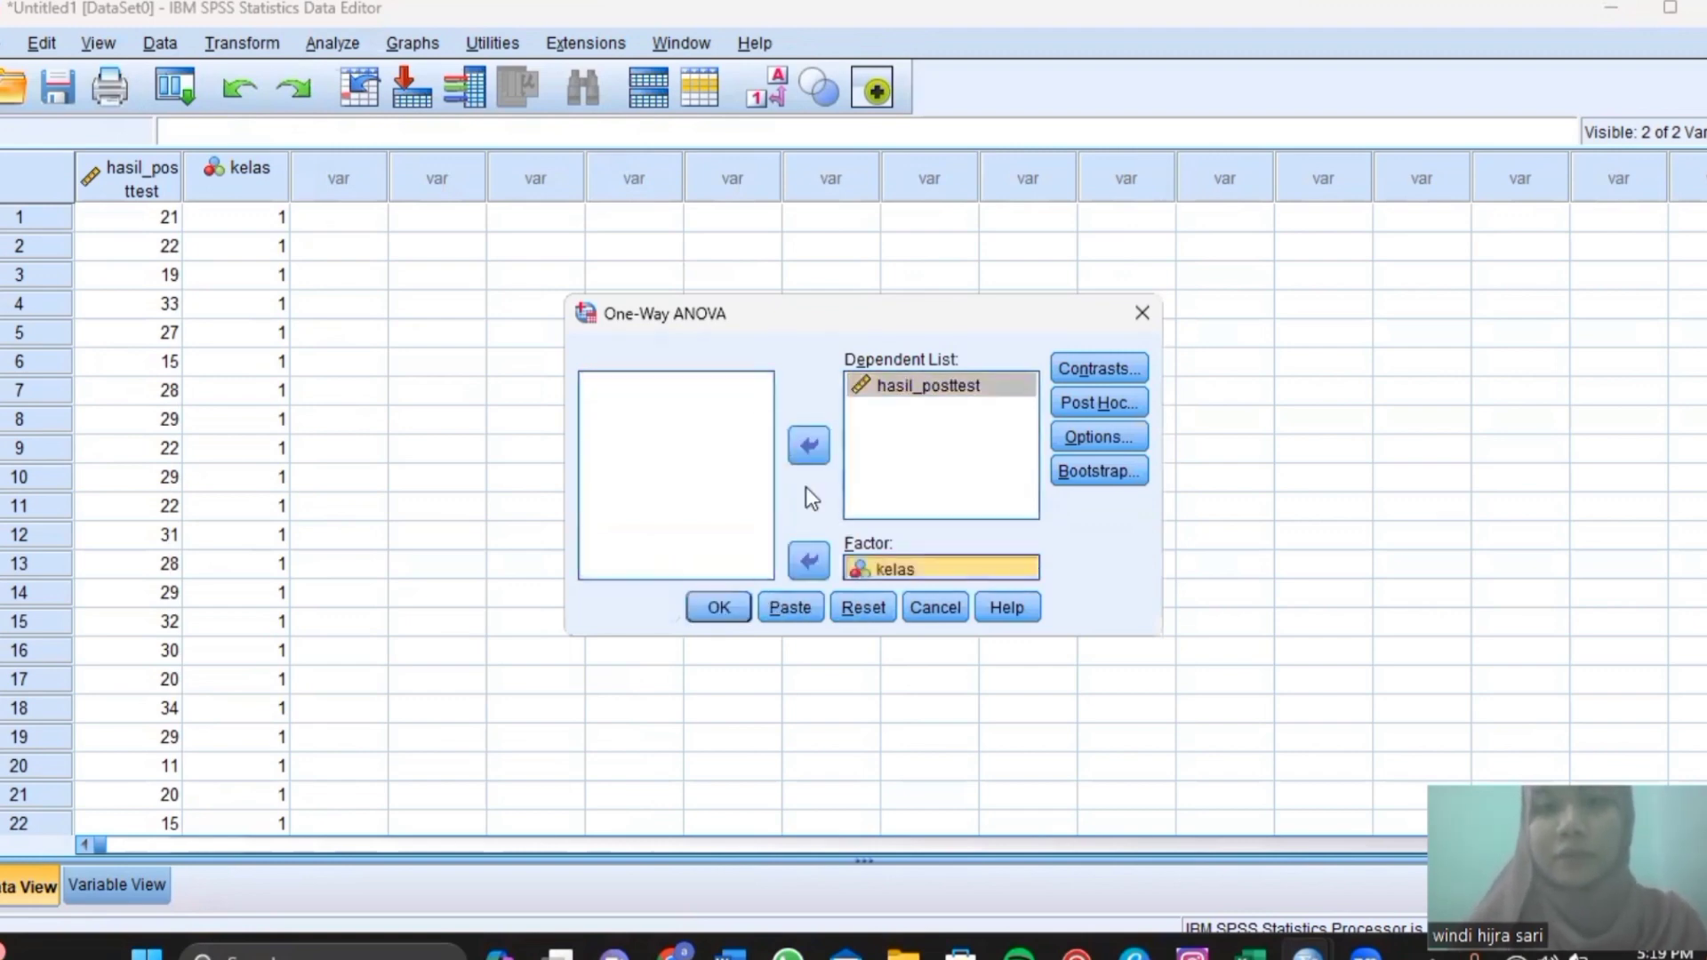
click(1098, 405)
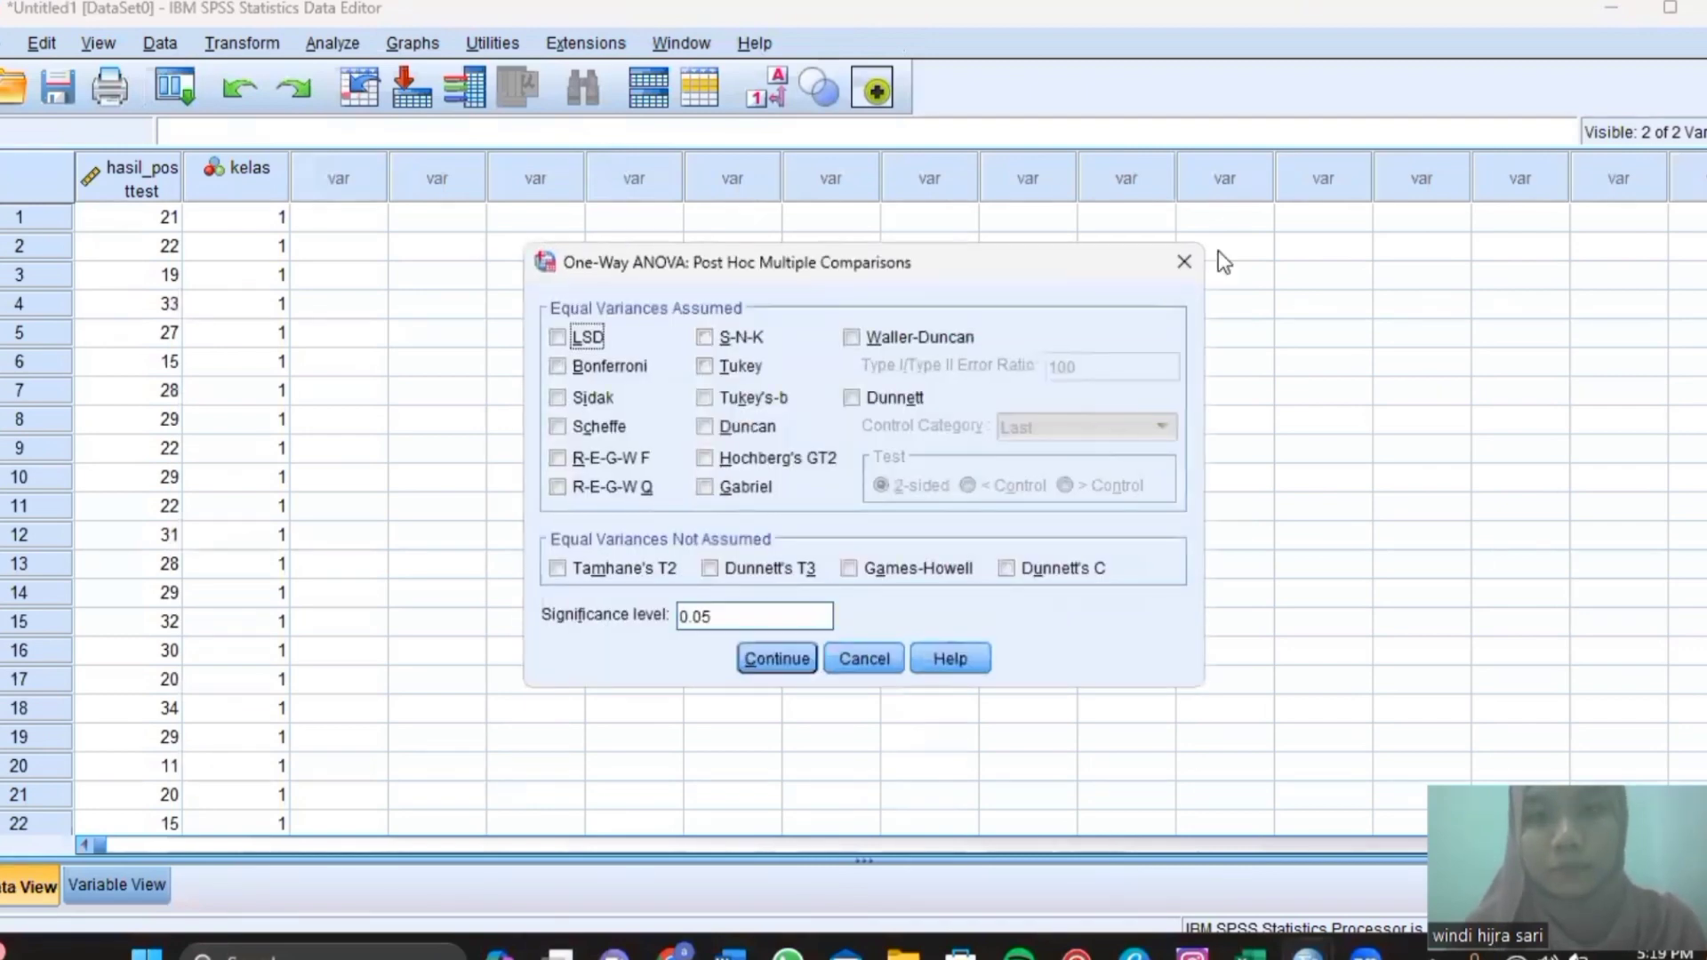
click(1184, 263)
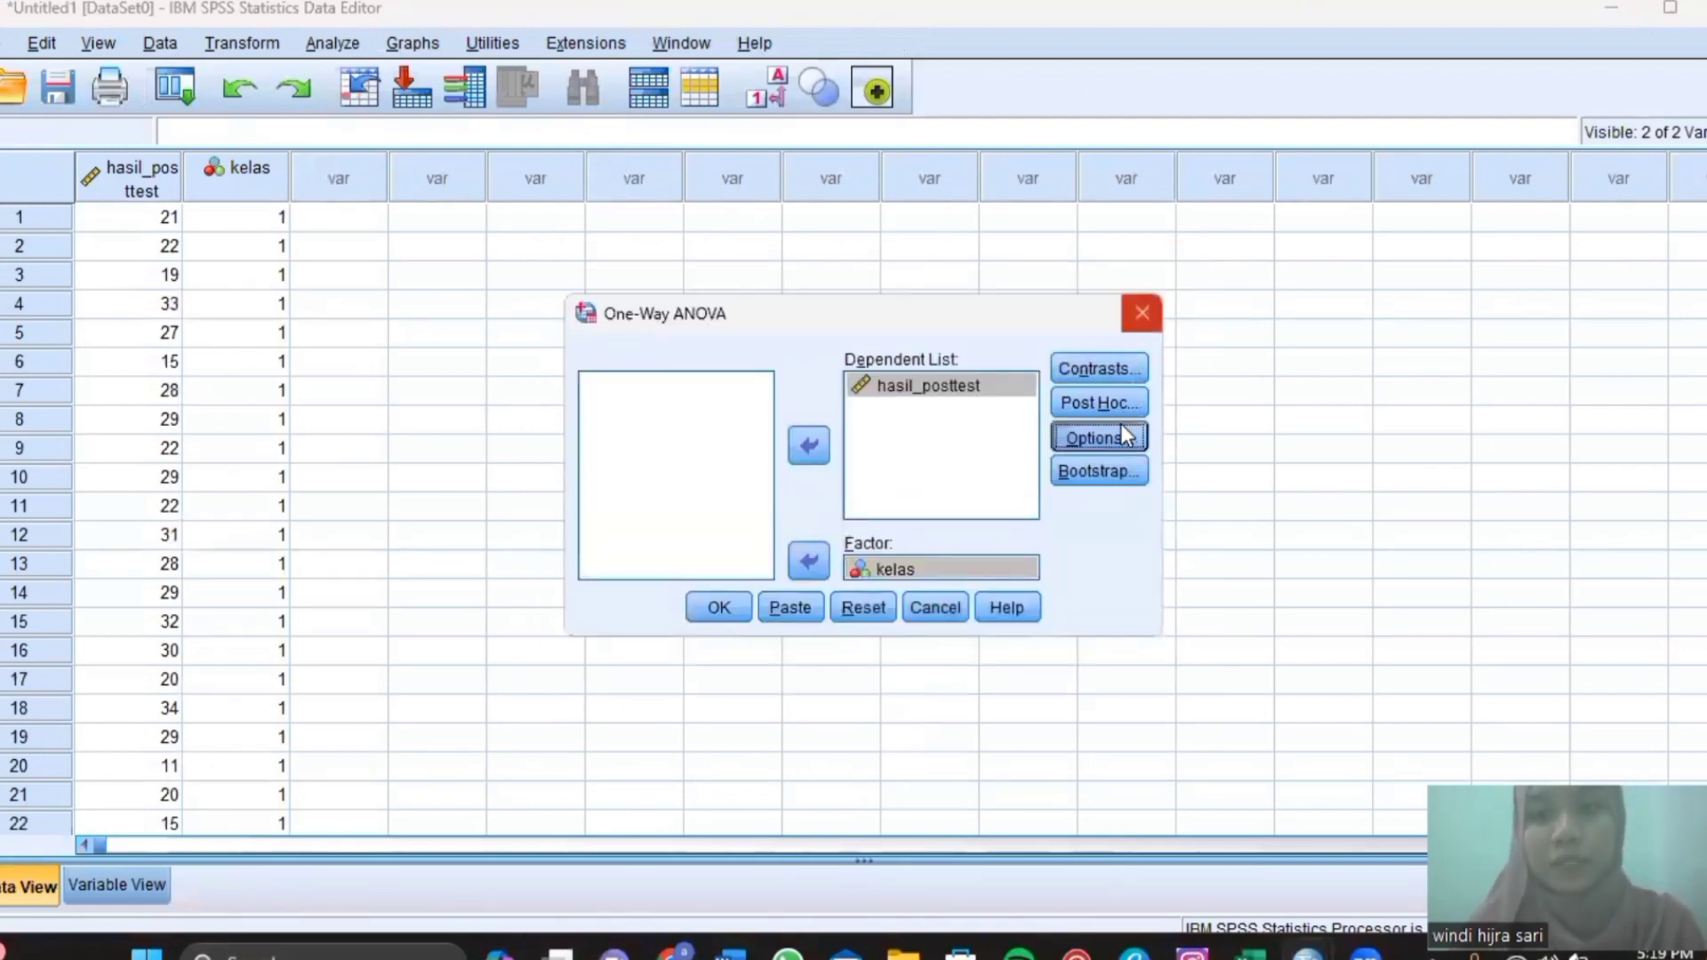
click(1122, 431)
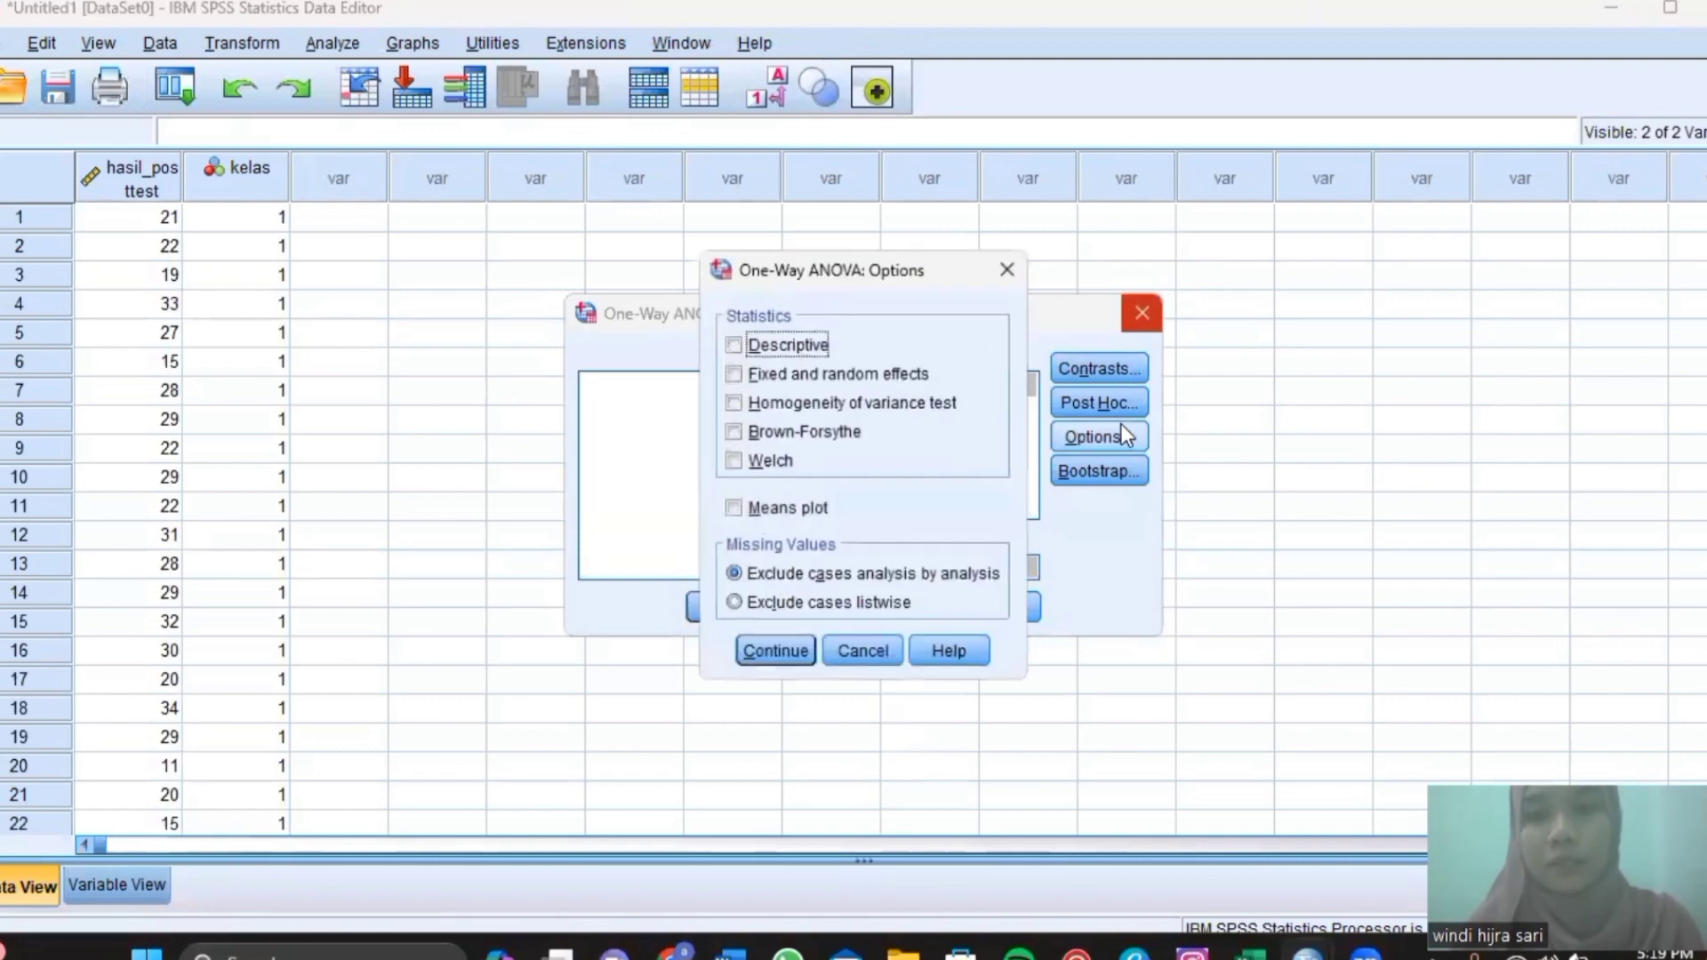
click(733, 404)
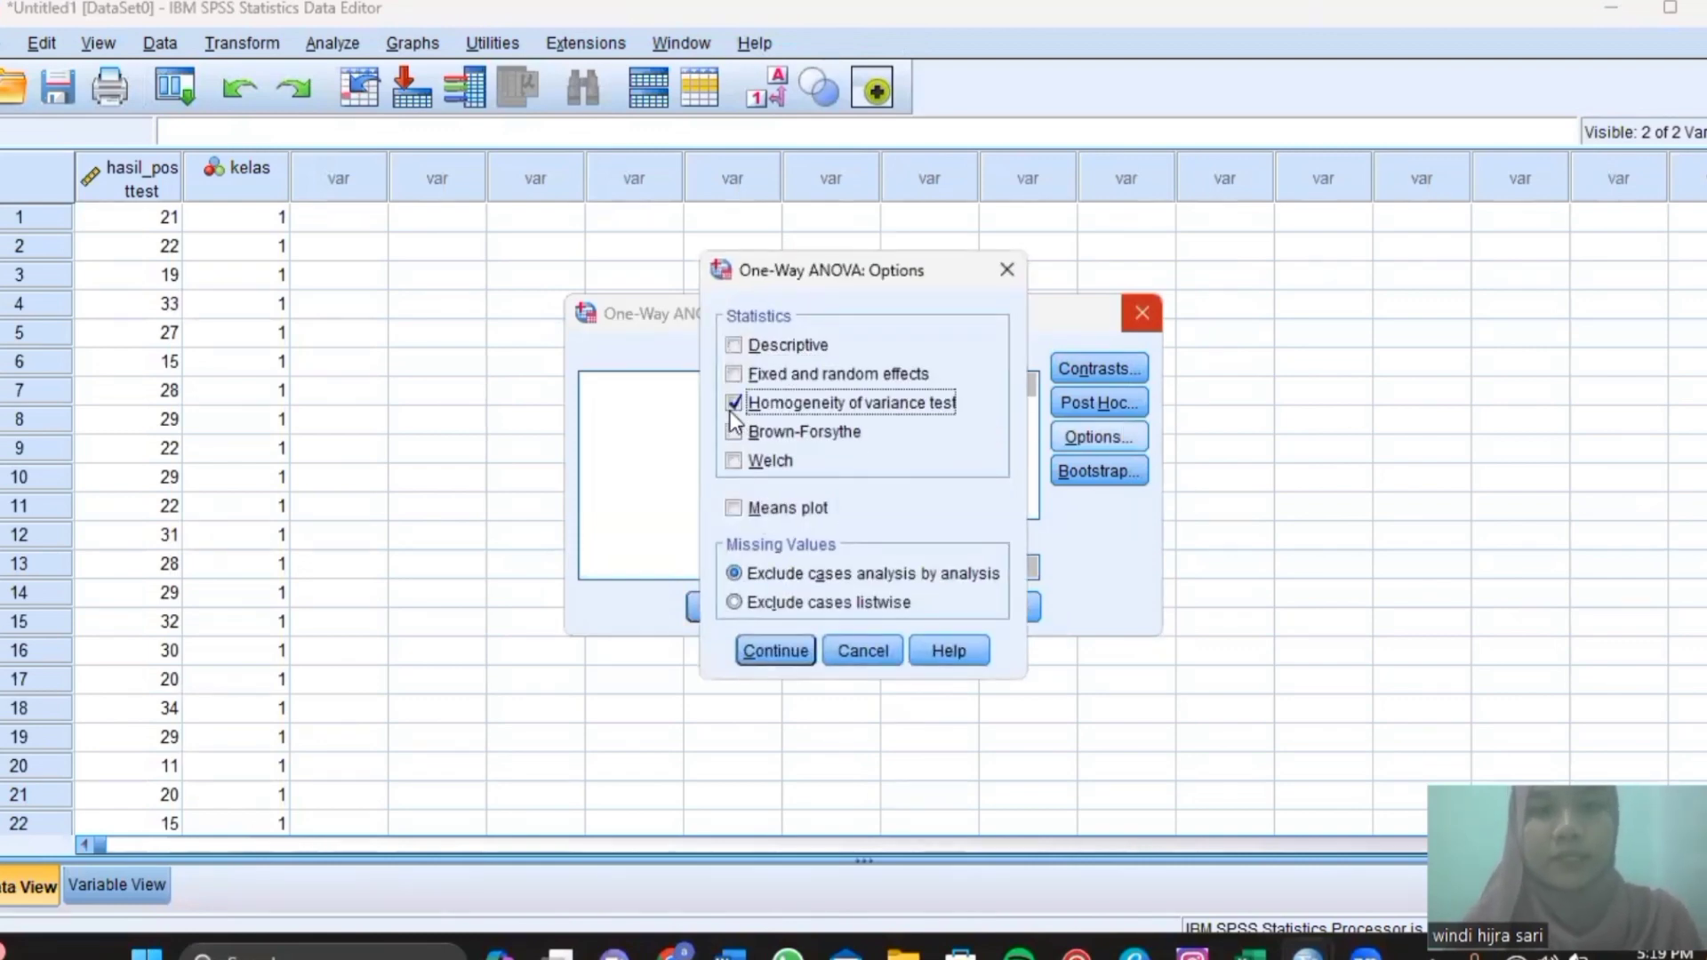
click(774, 651)
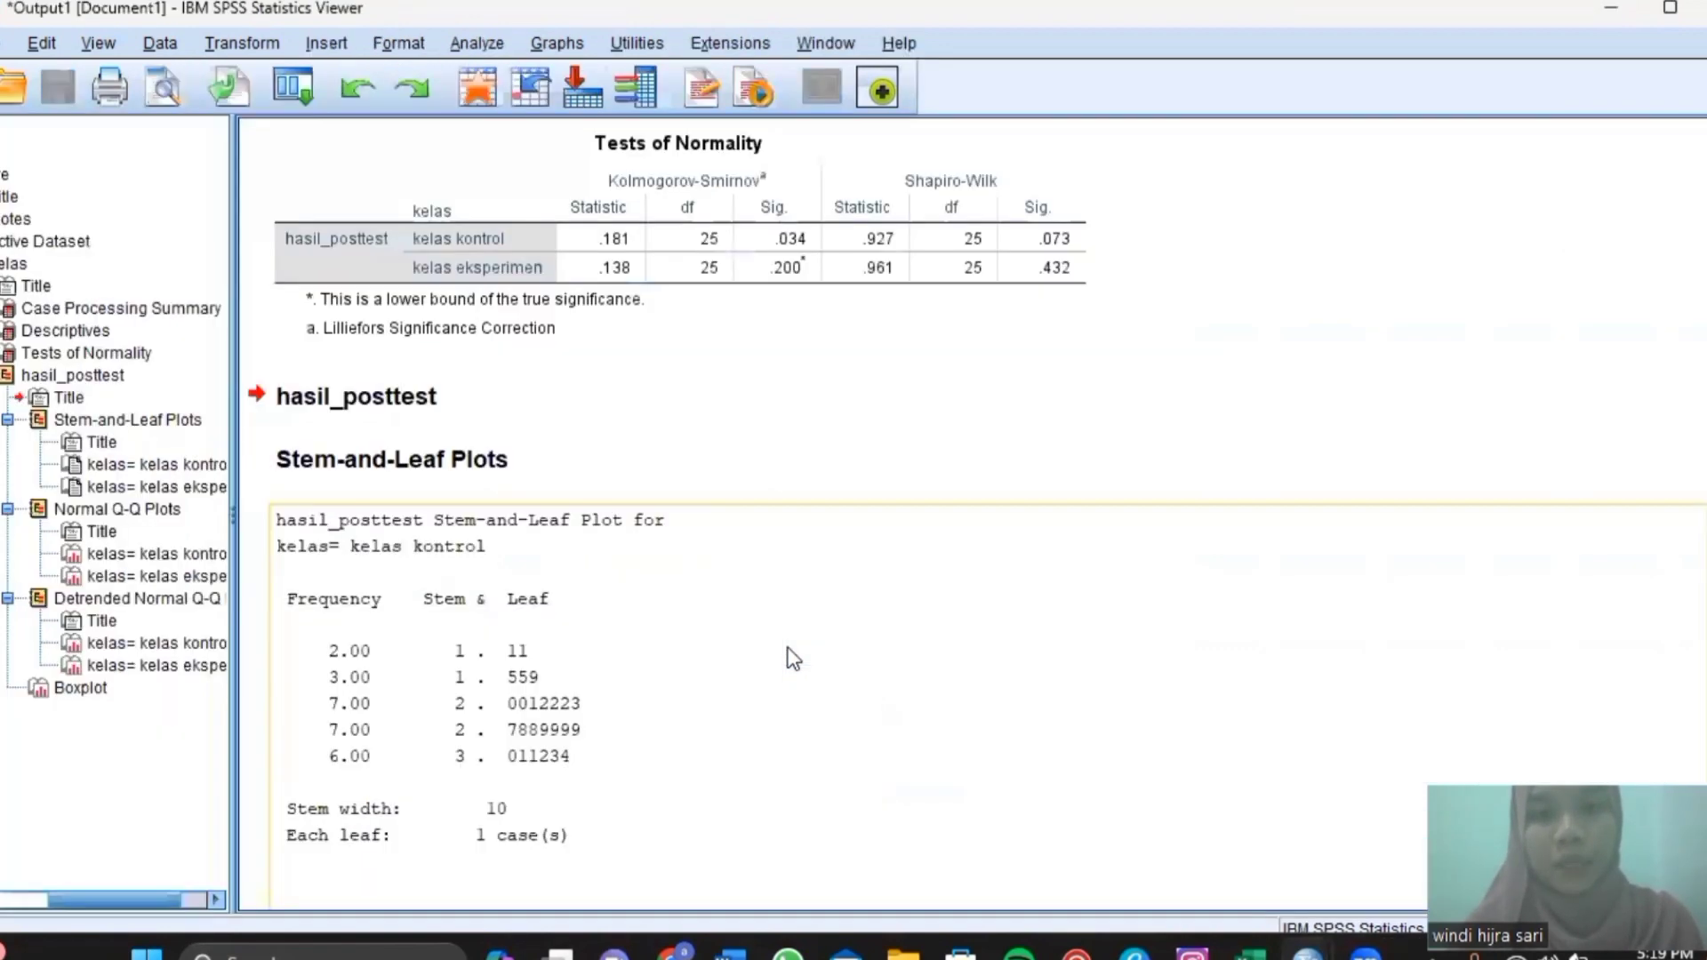
scroll(793, 658, down, 15)
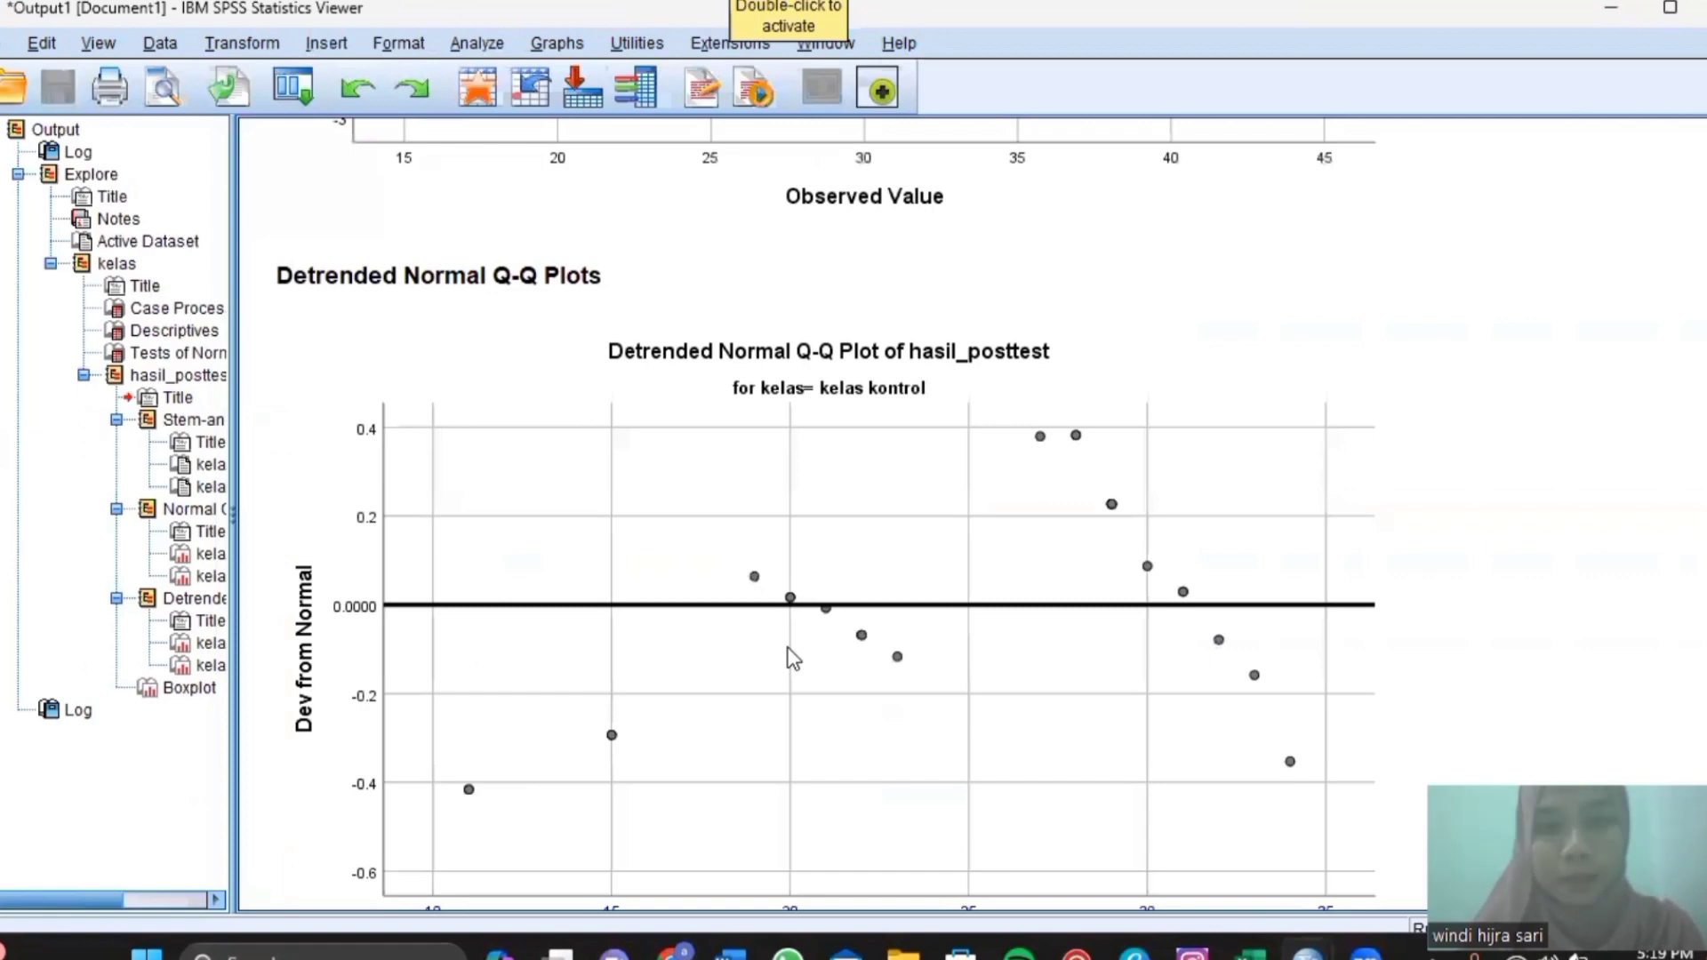
Check the Levene homogeneity result (Sig. .067), then switch back to the Data Editor.
scroll(793, 659, down, 5)
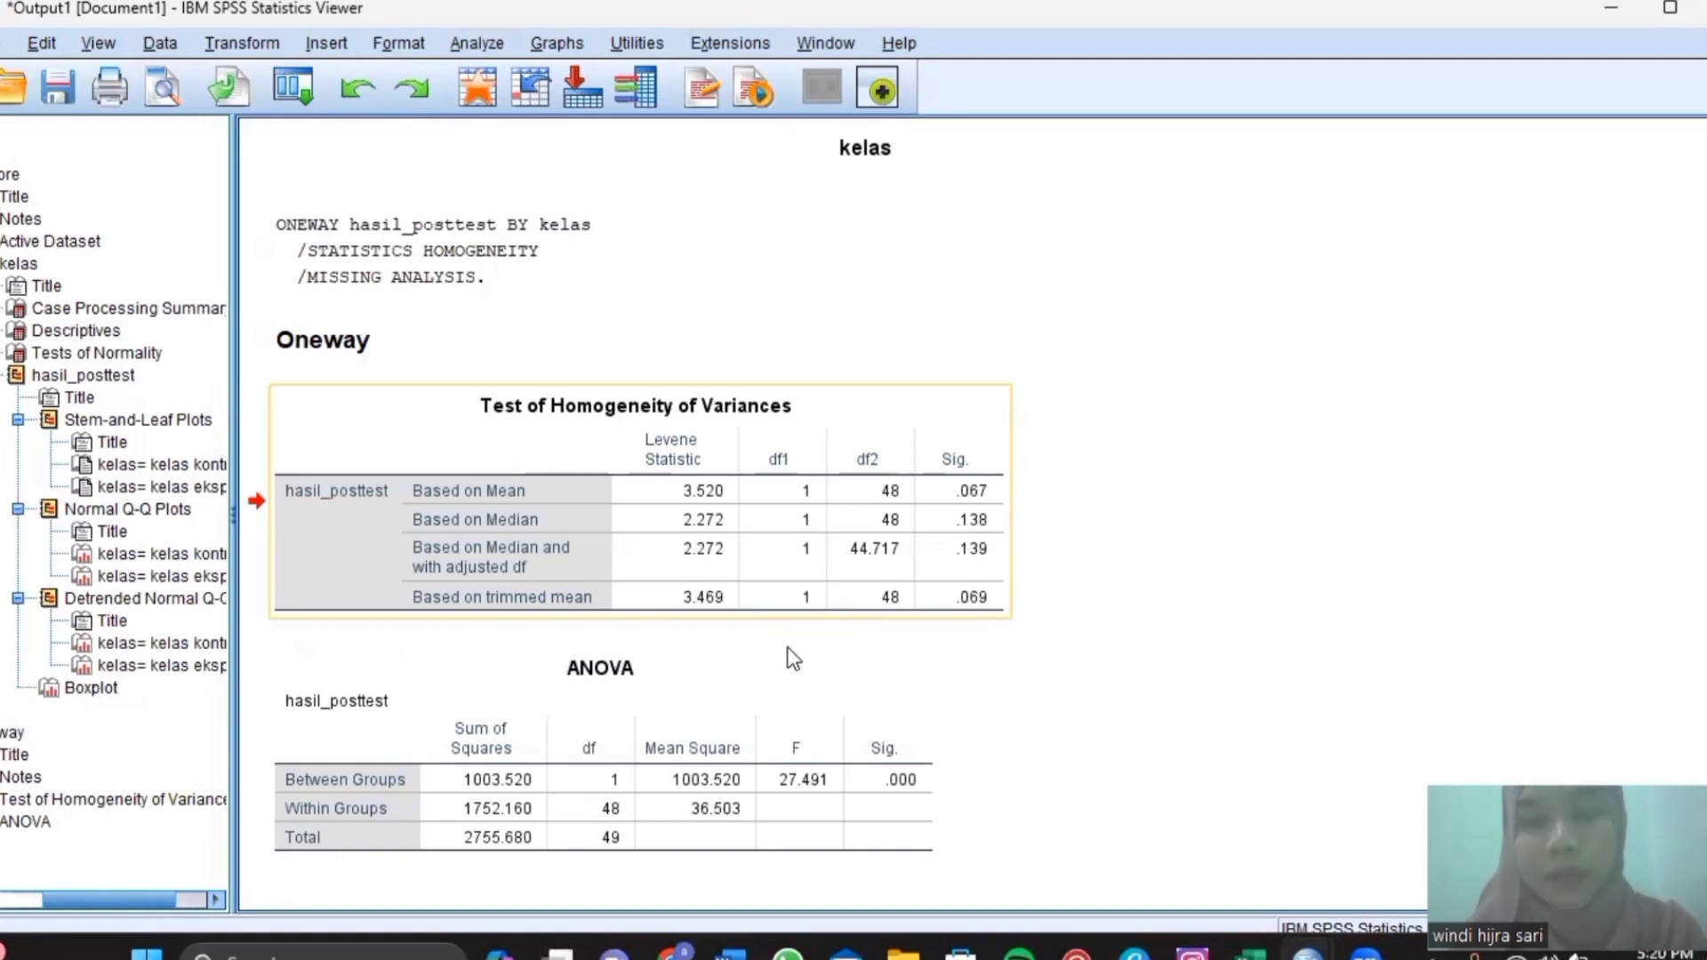
click(1053, 747)
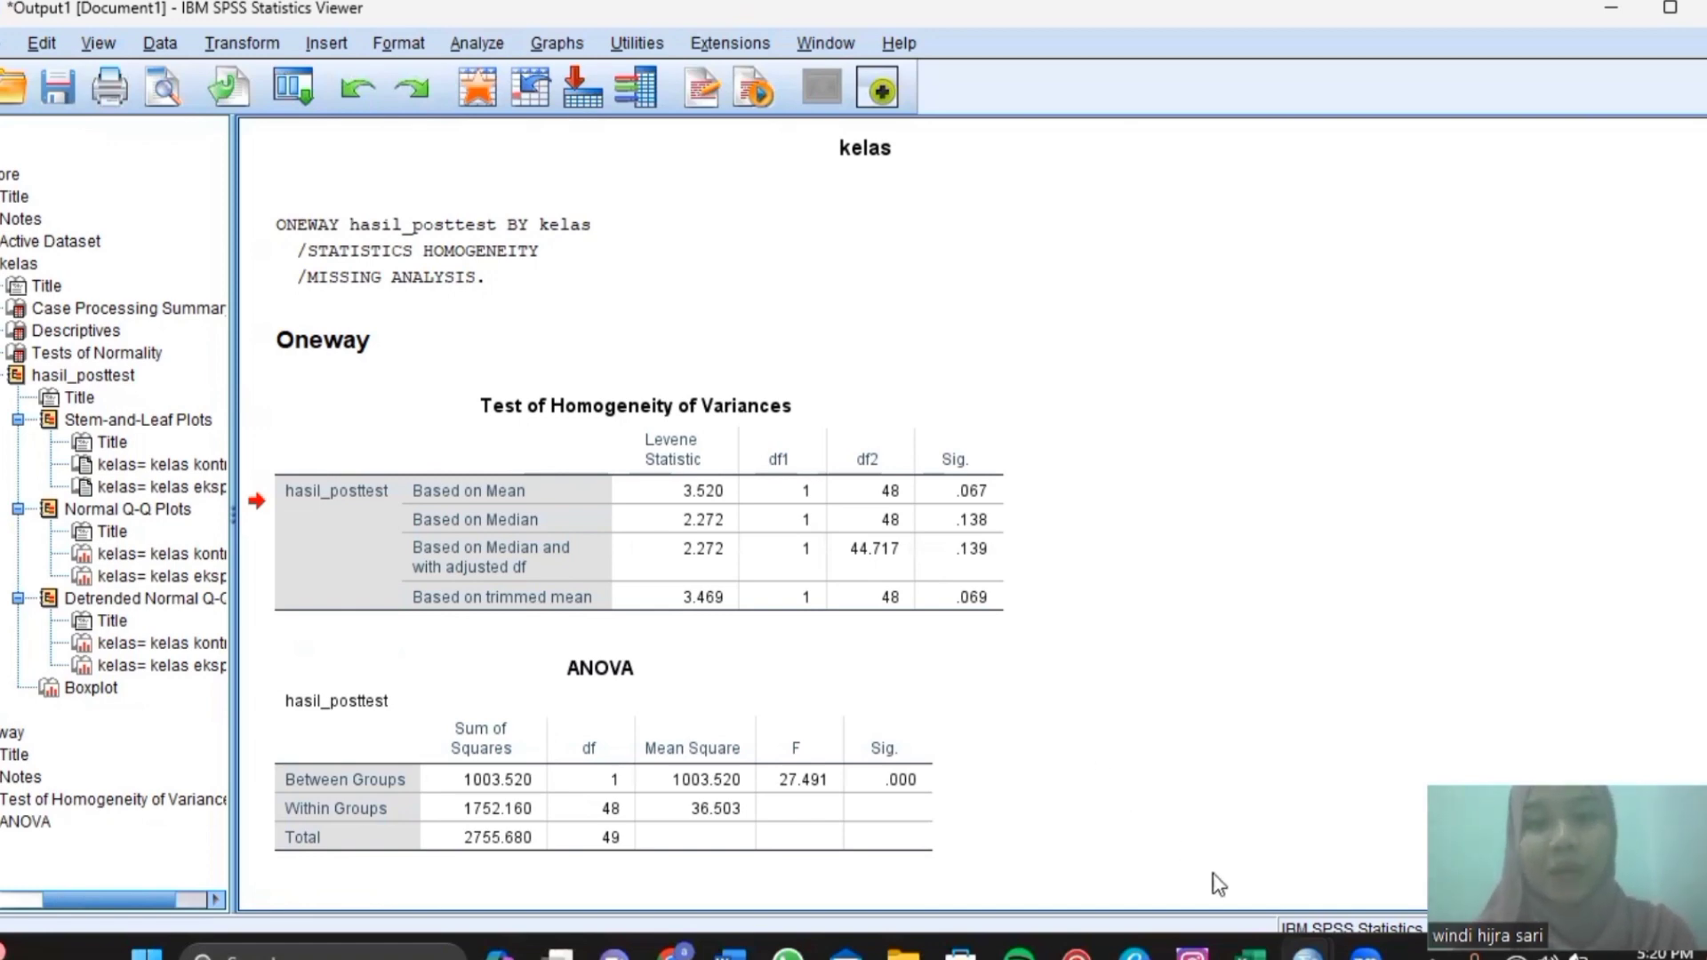
mouse_move(1307, 953)
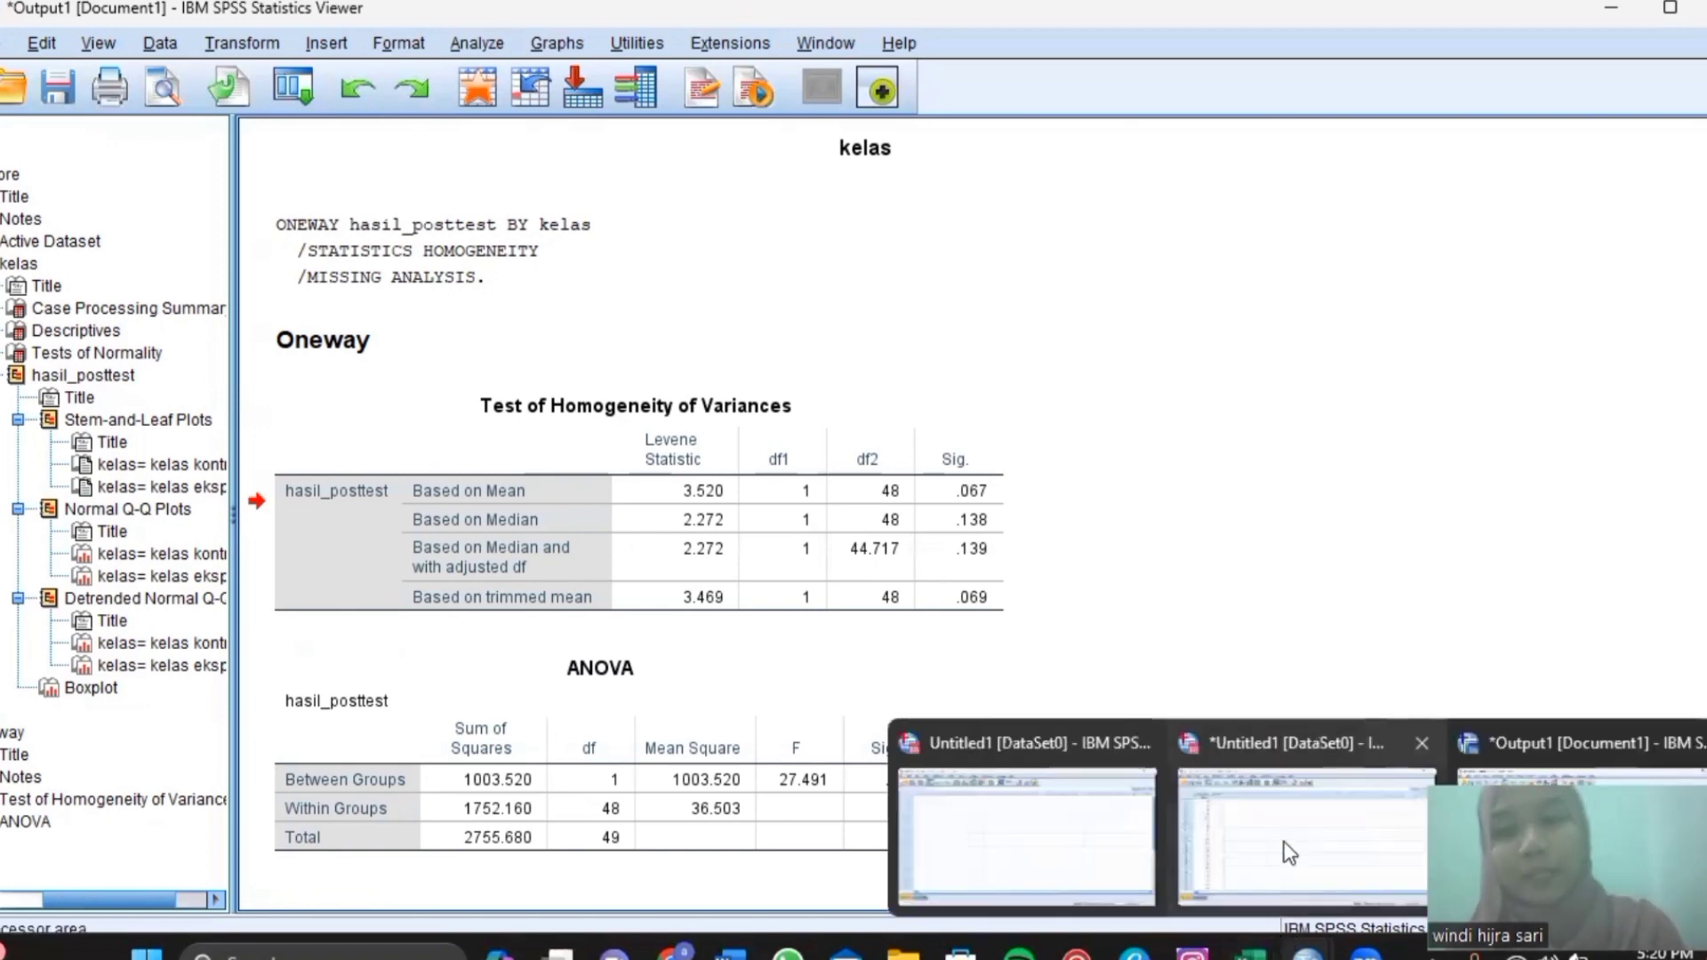
click(1209, 845)
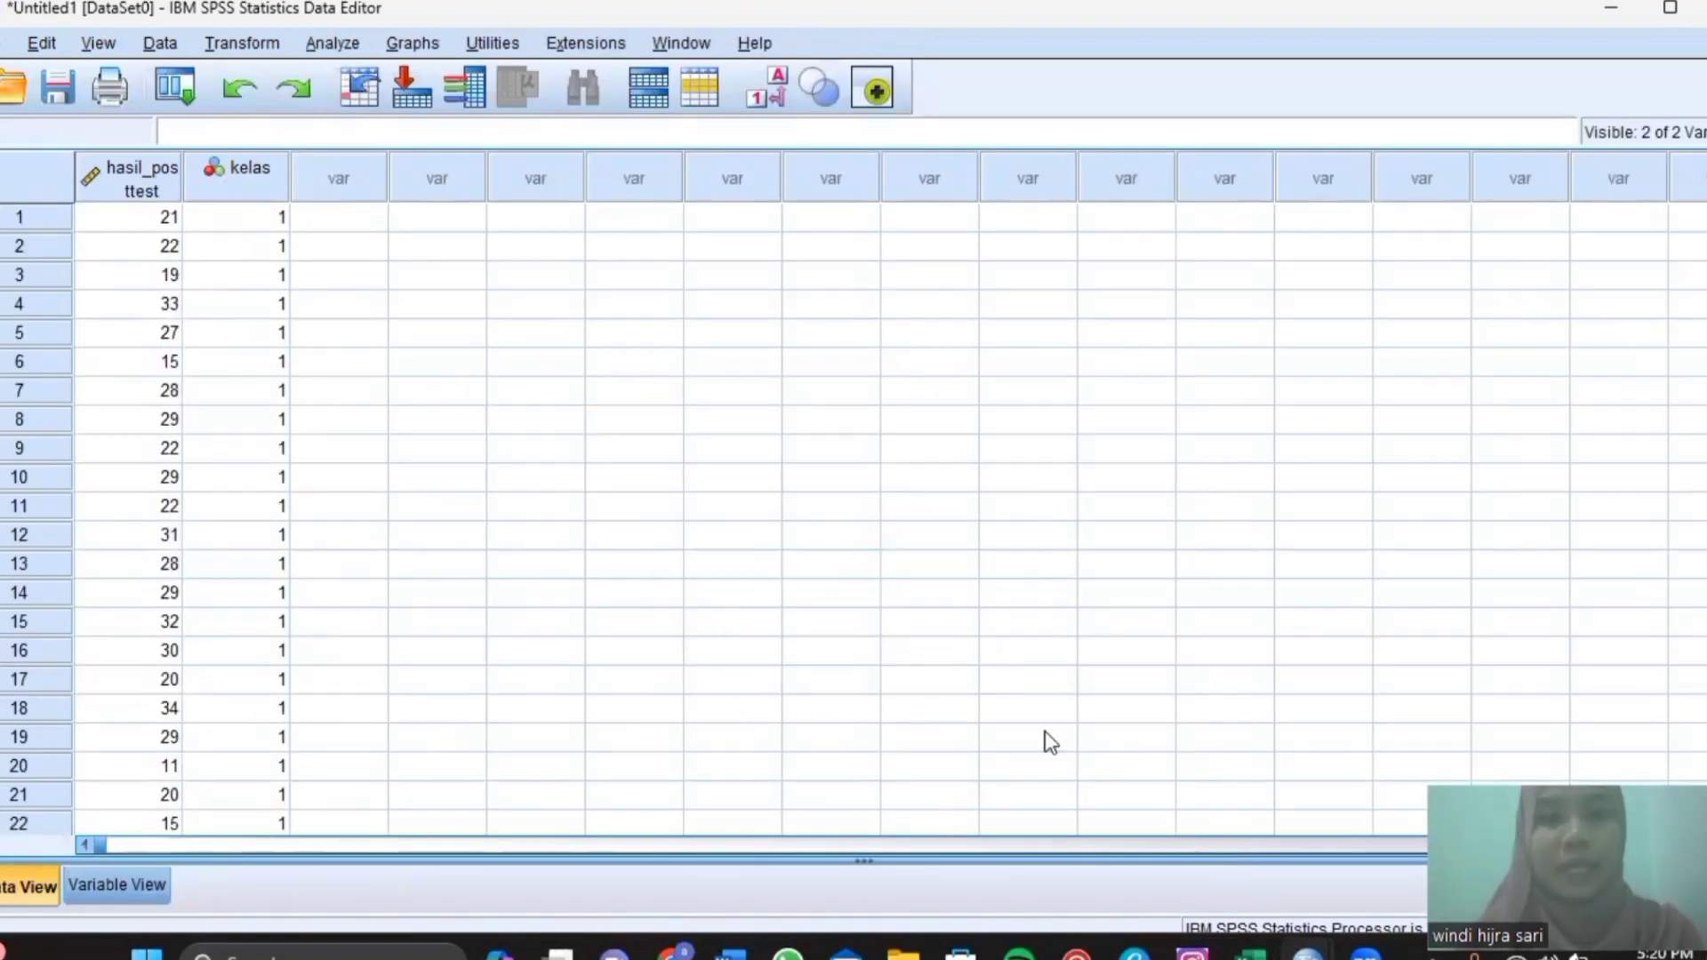
Set up an Independent-Samples T Test with hasil_posttest as test variable and kelas as grouping variable.
click(336, 41)
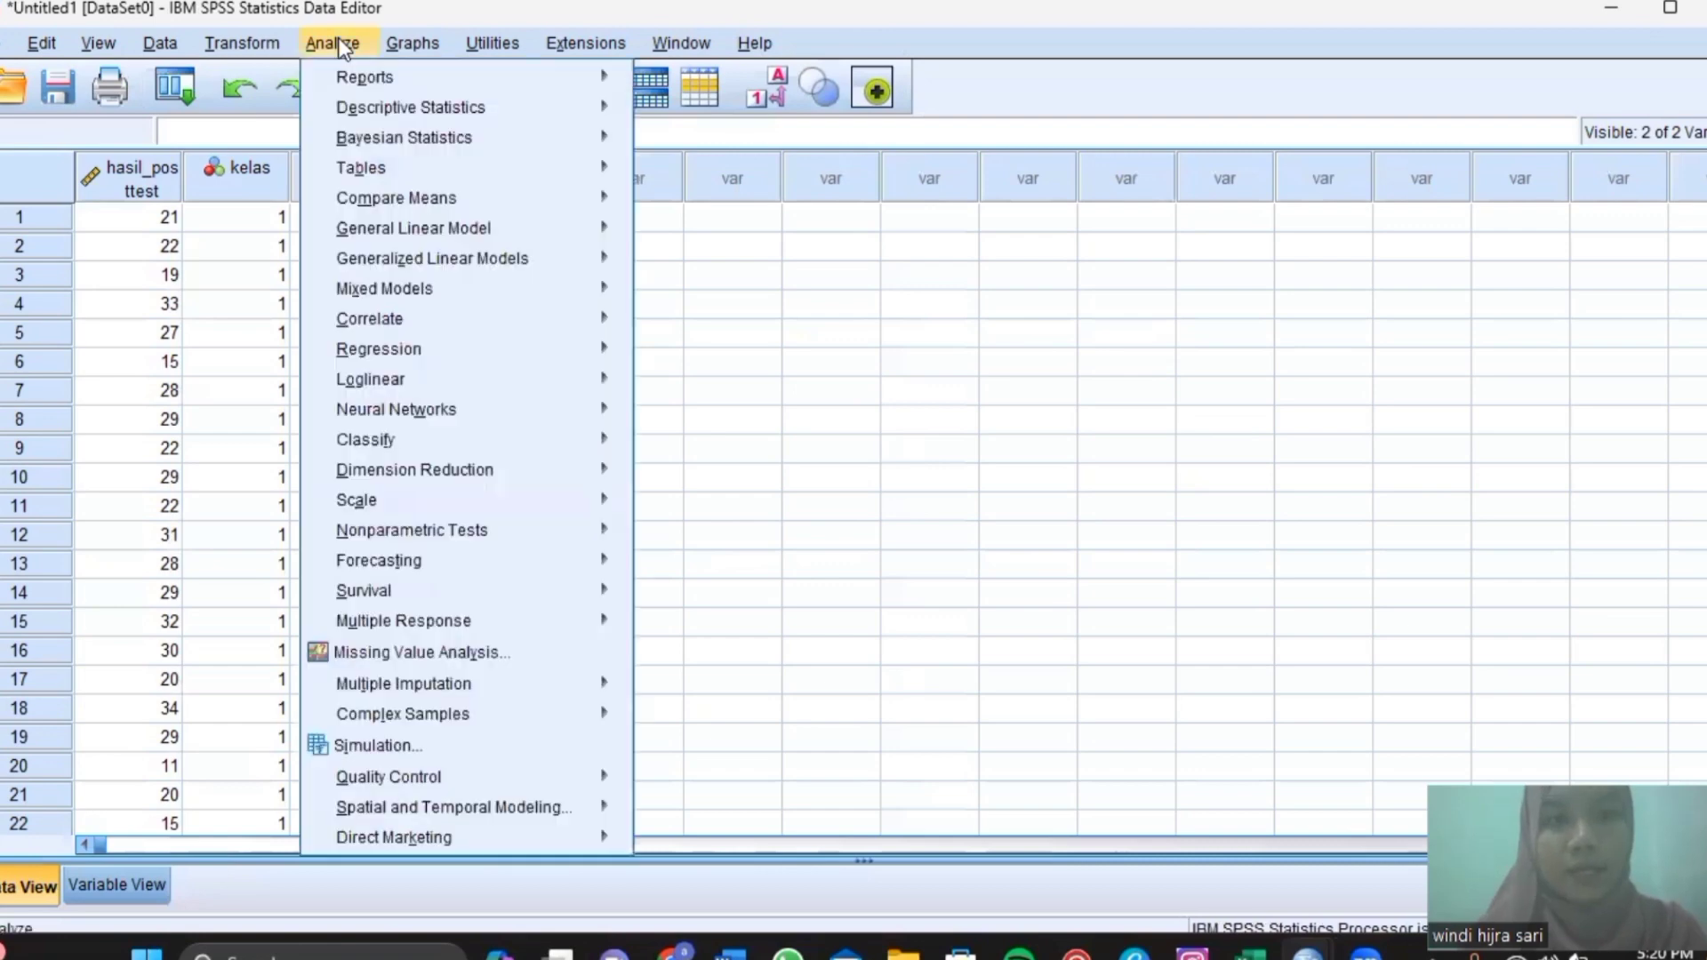
mouse_move(370, 192)
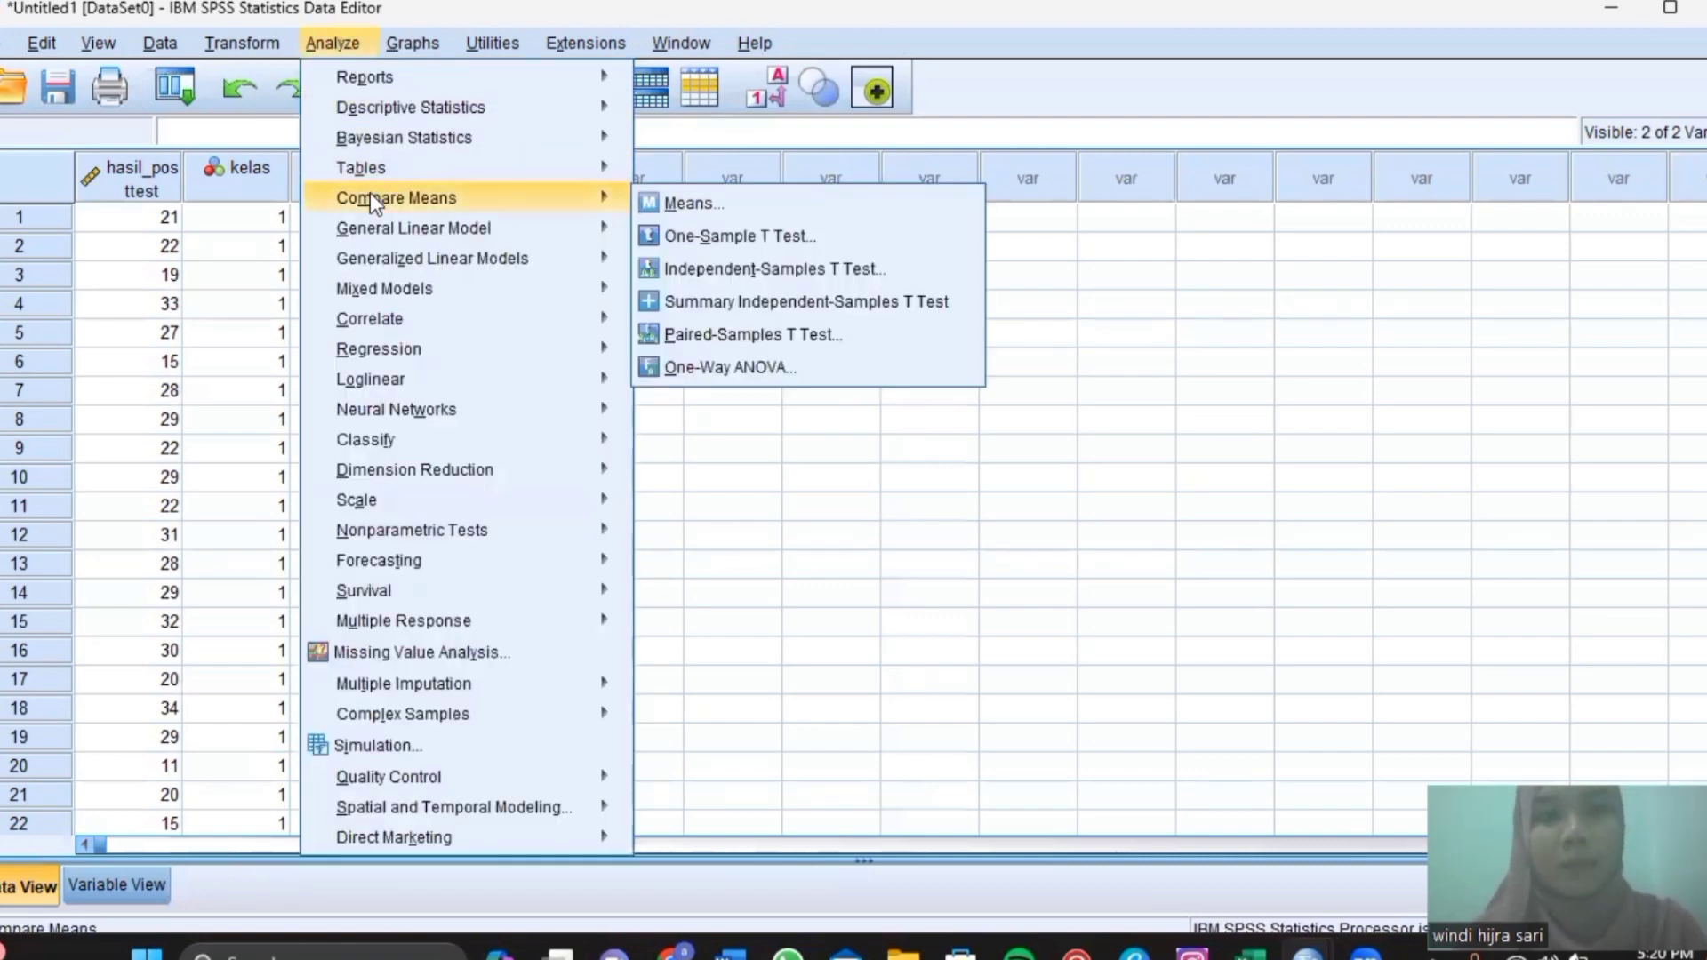
click(668, 270)
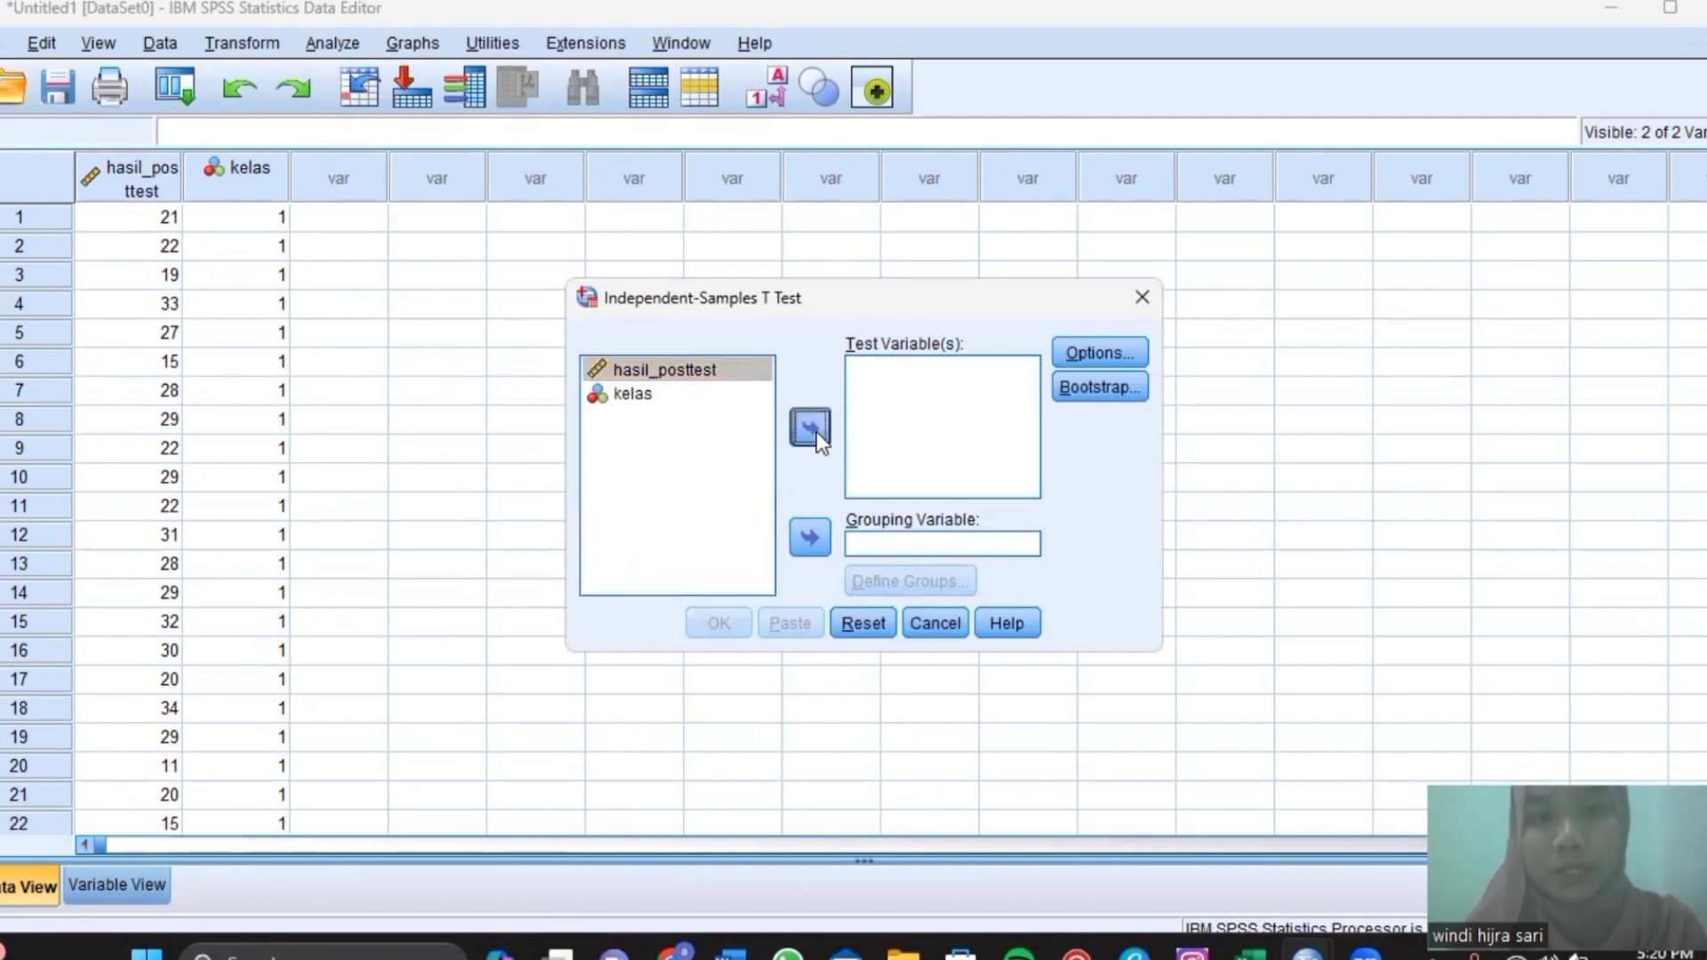
click(816, 430)
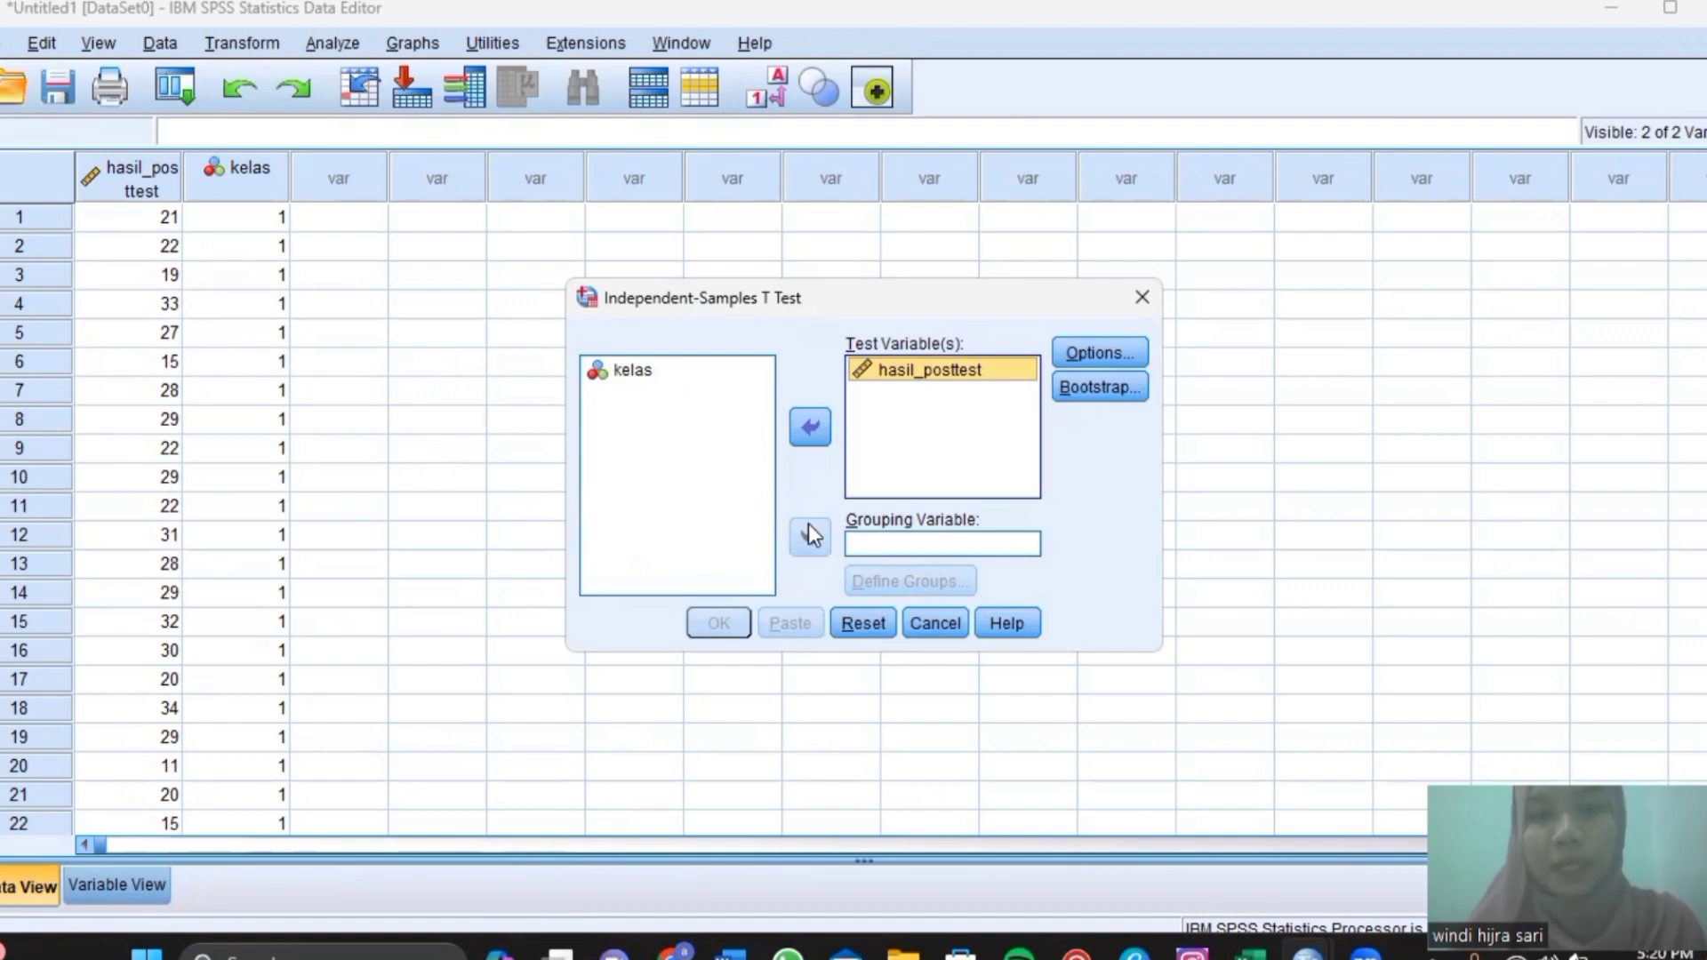
click(729, 373)
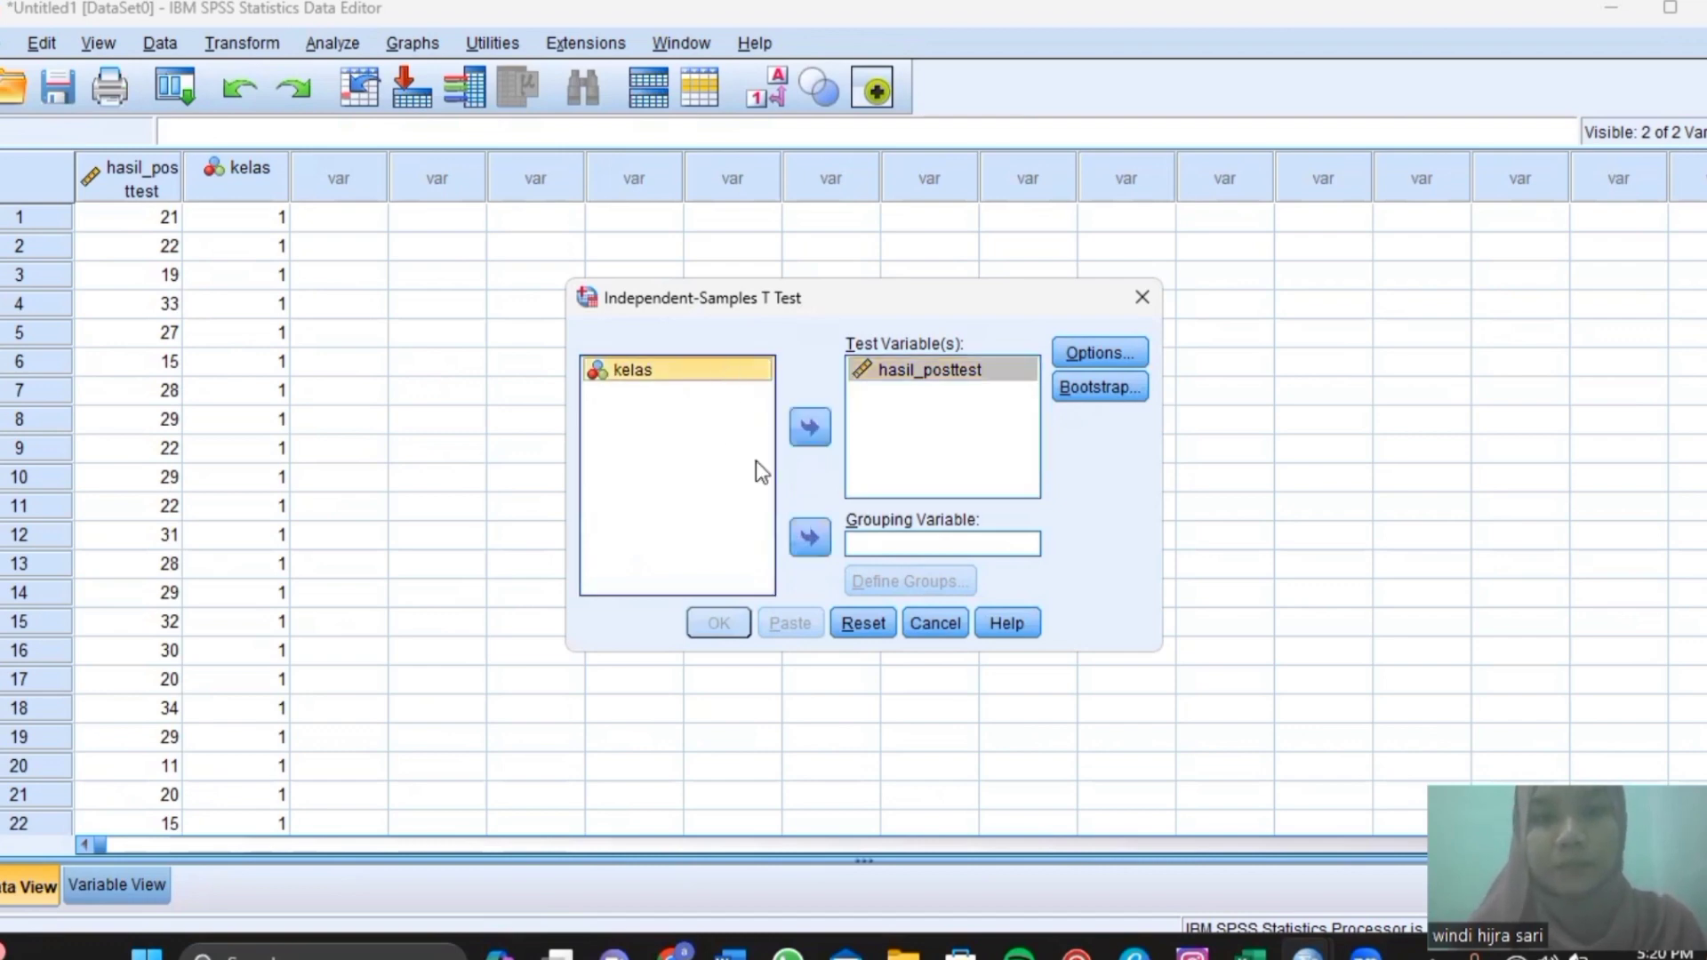
click(810, 537)
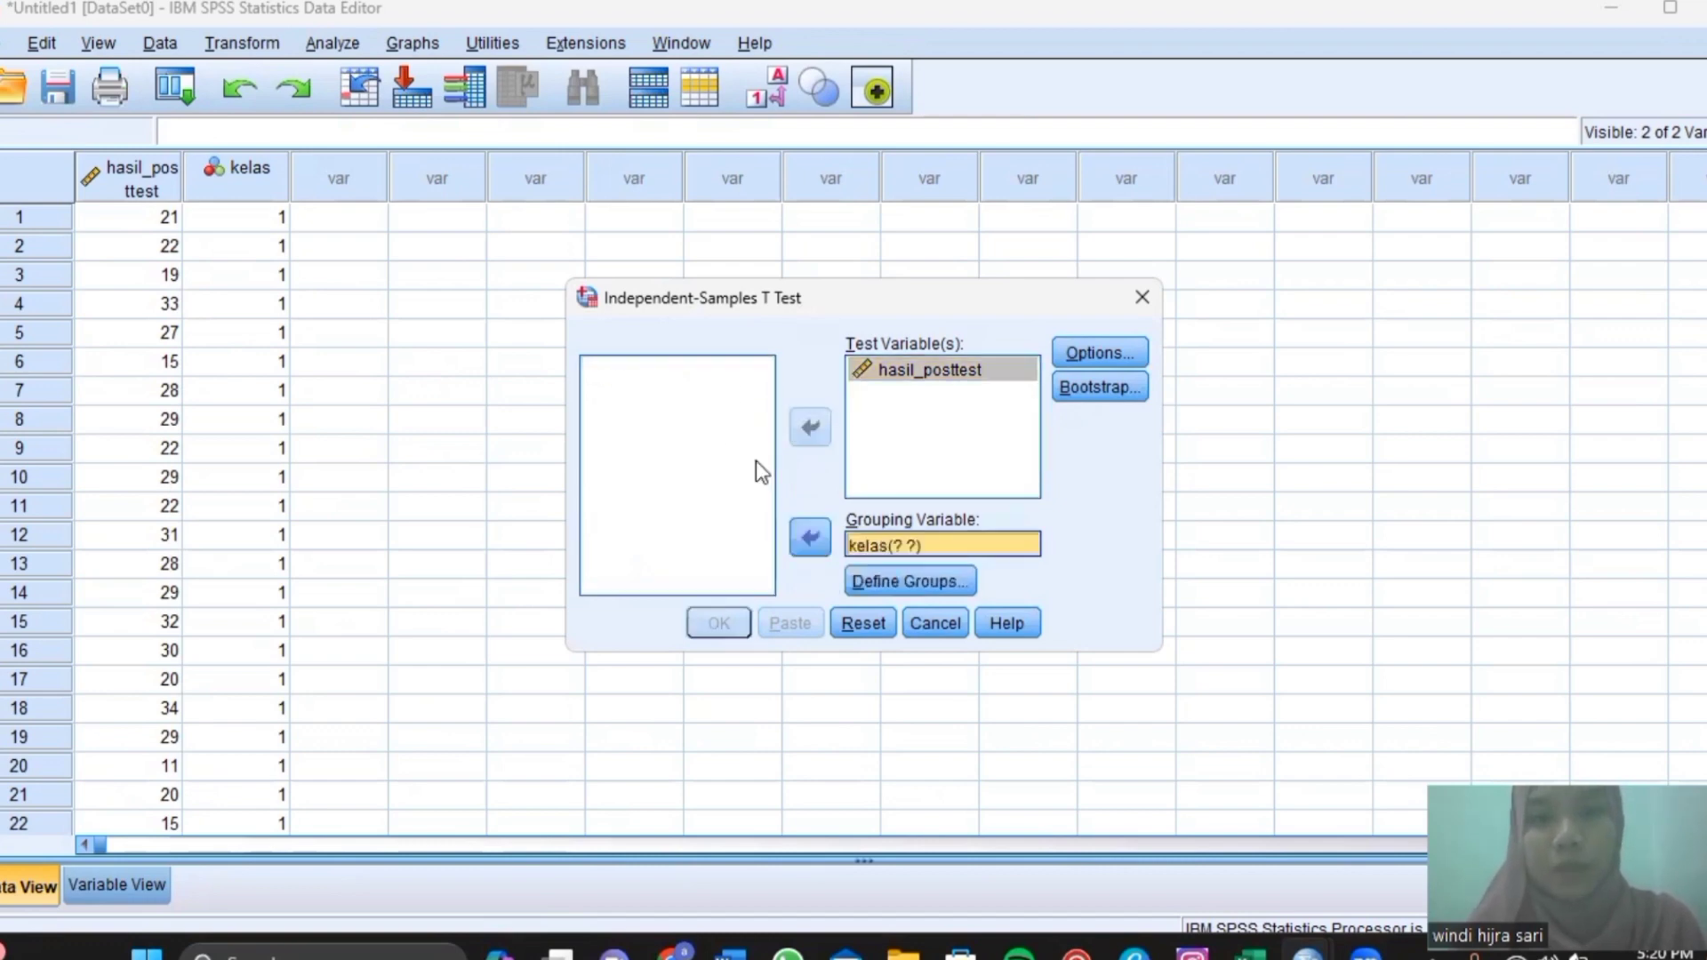
Define the kelas groups as 1 and 2.
key(alt+d)
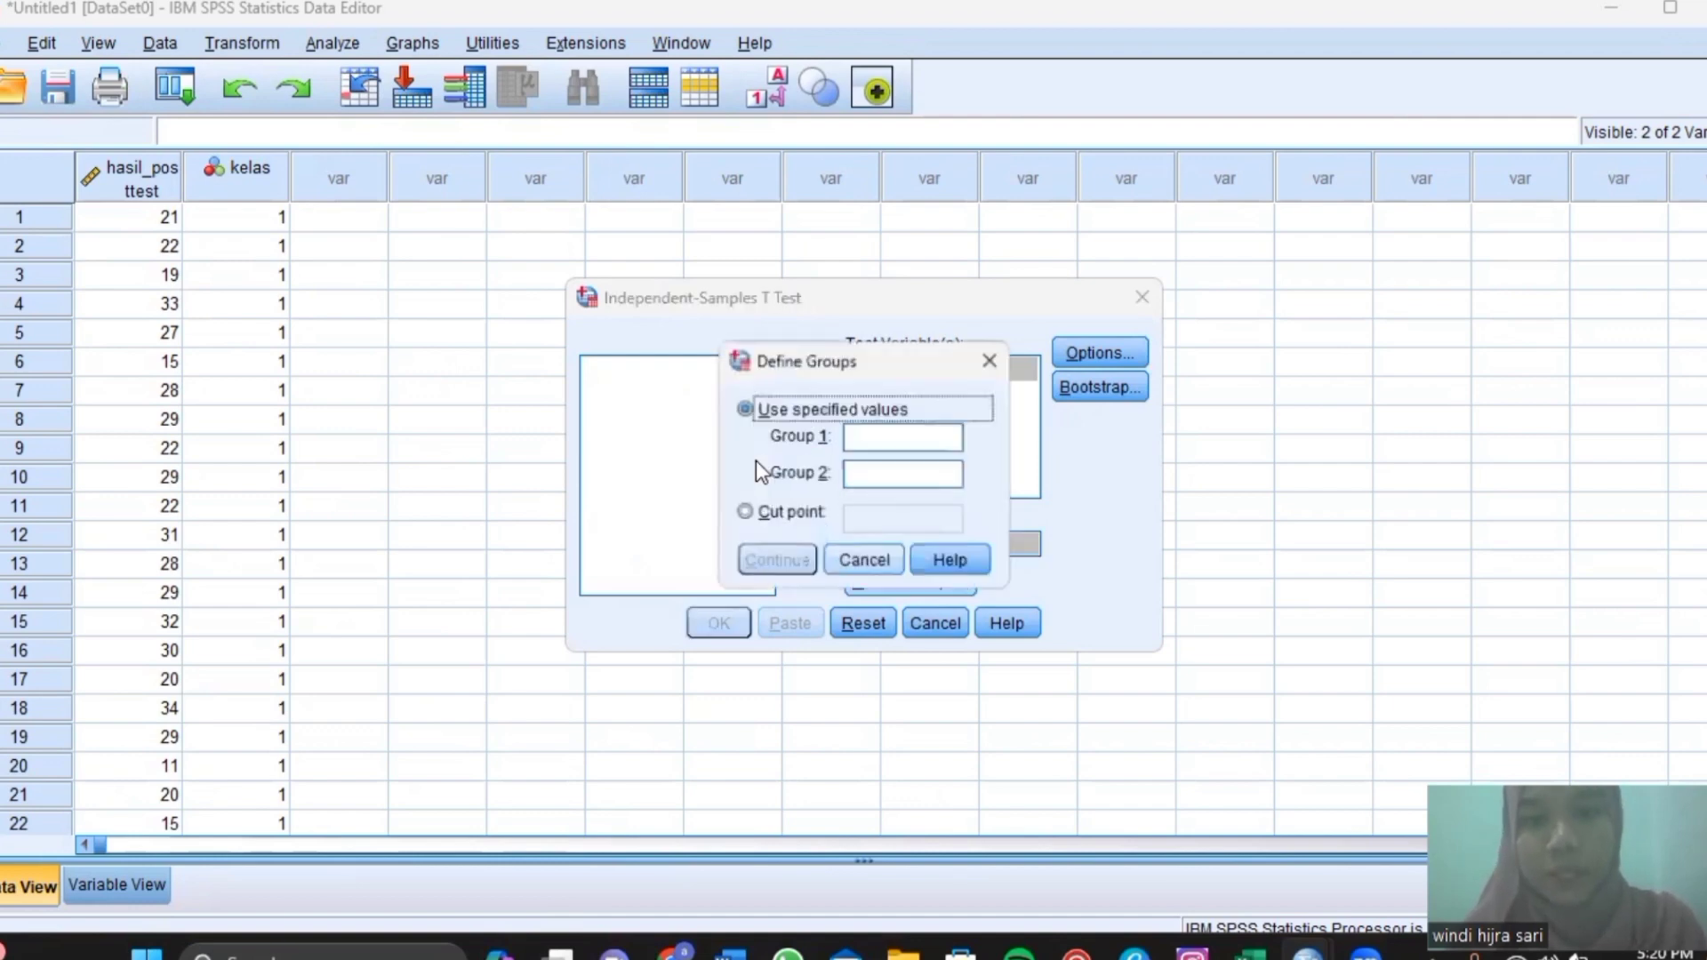
click(872, 448)
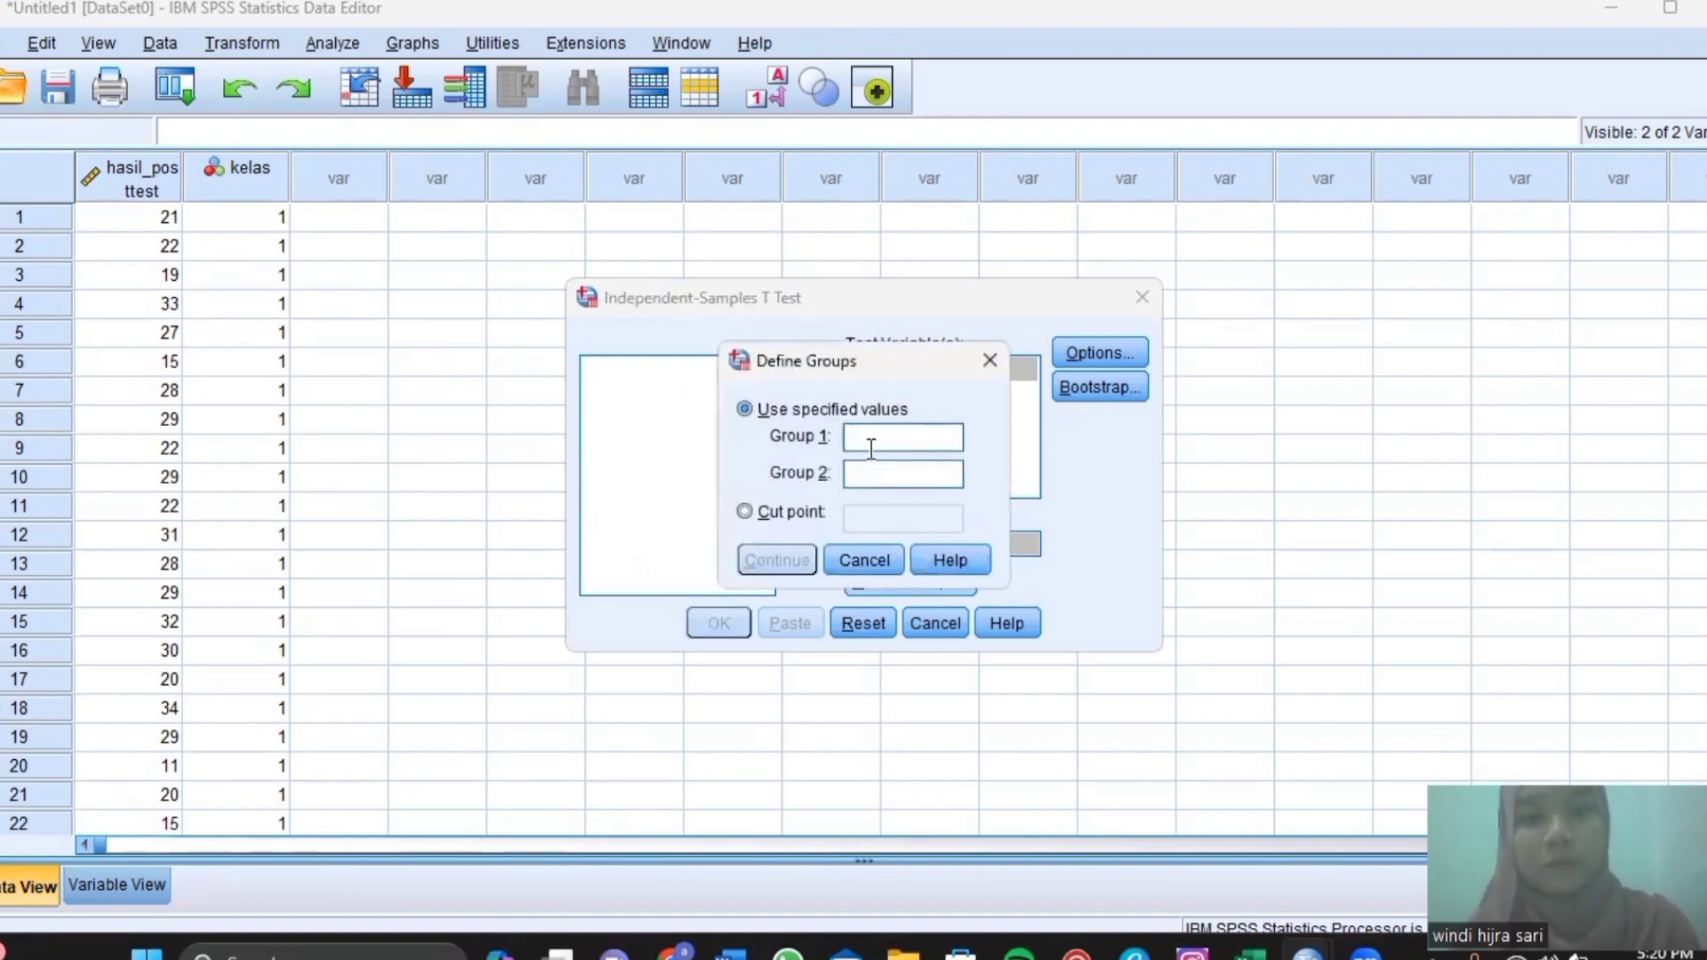
text(1)
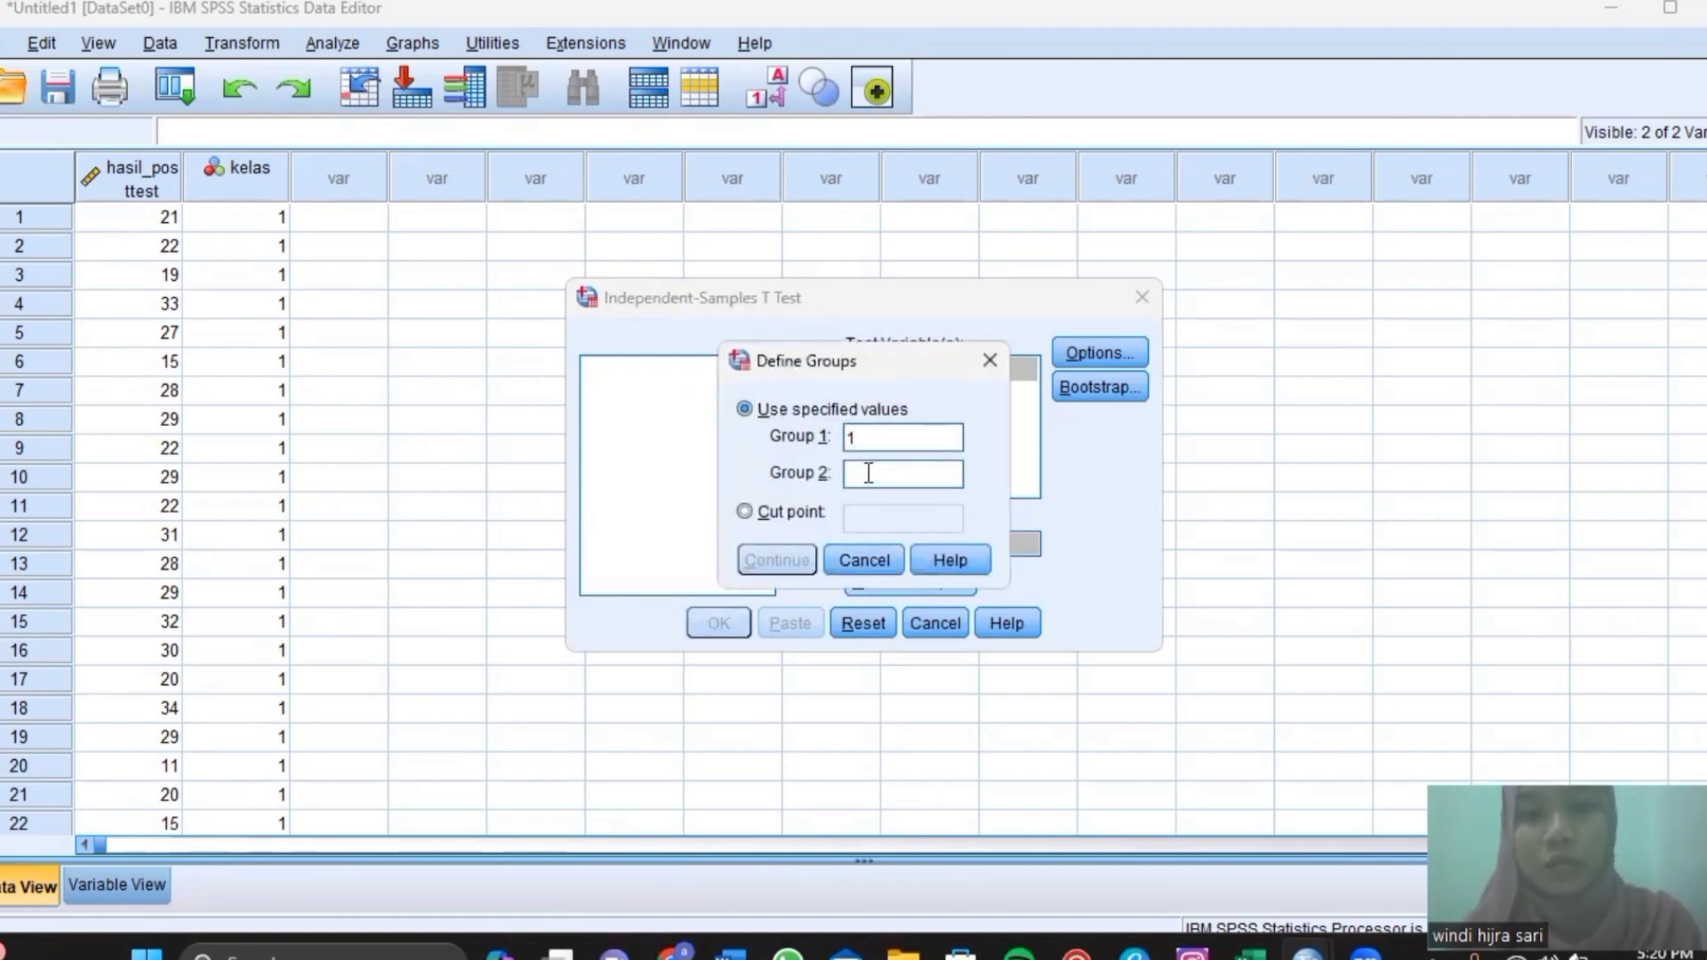
text(2)
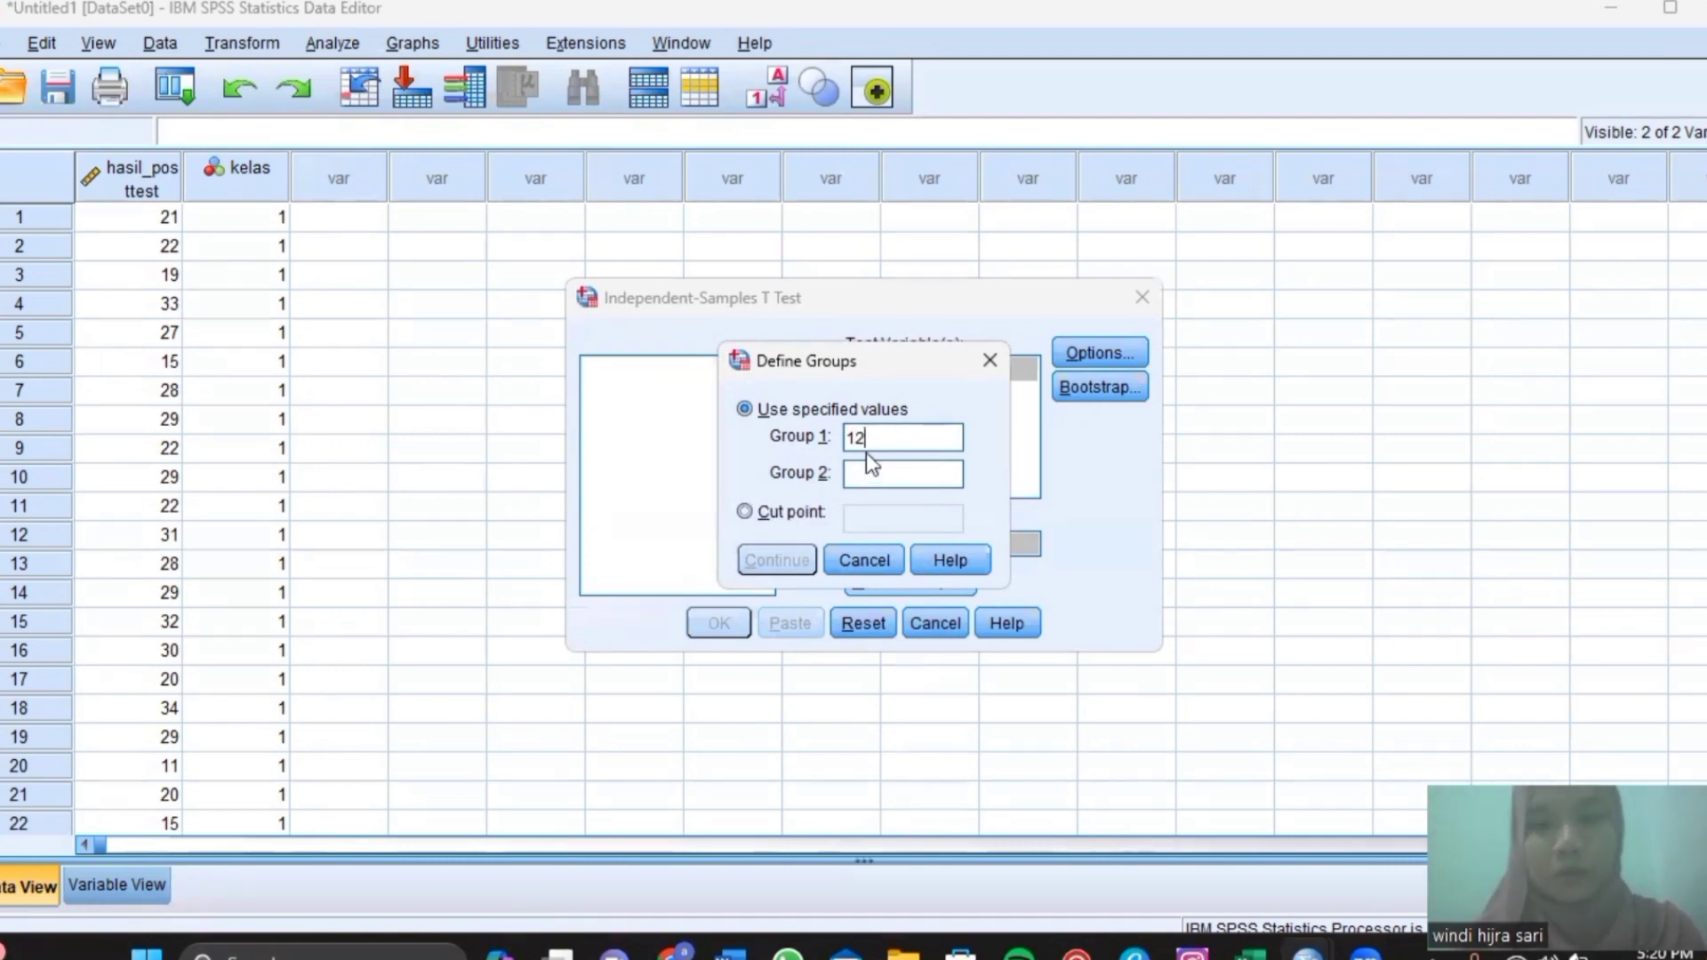
key(BackSpace)
click(872, 477)
text(2)
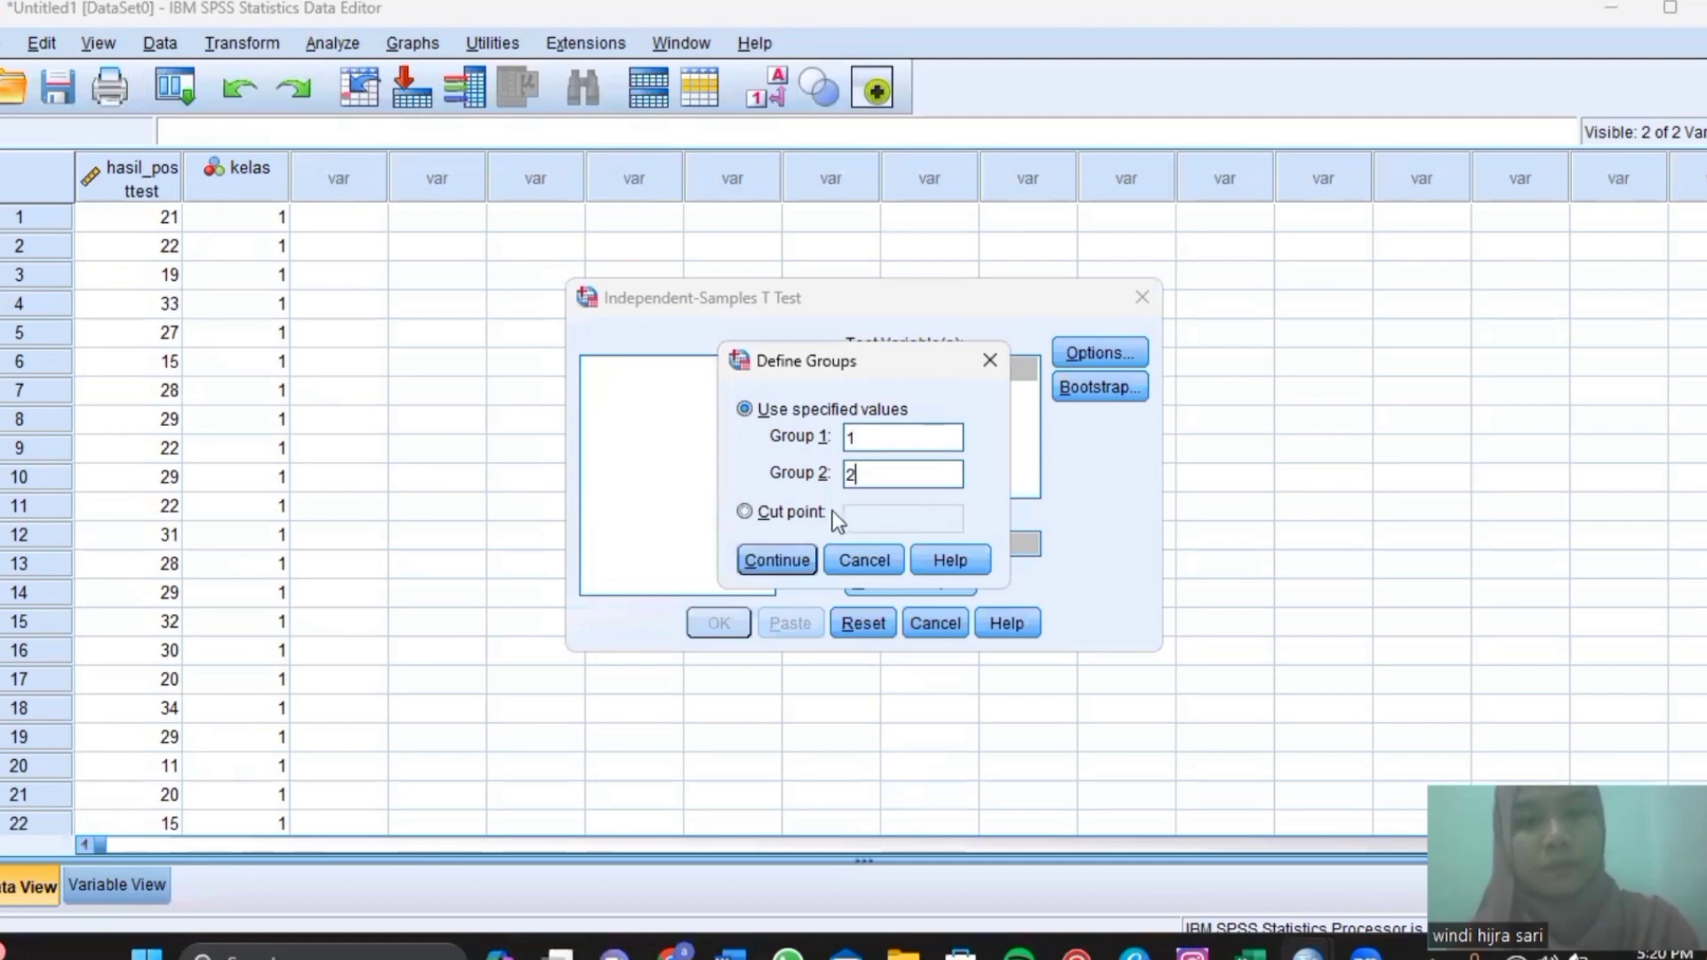
key(Return)
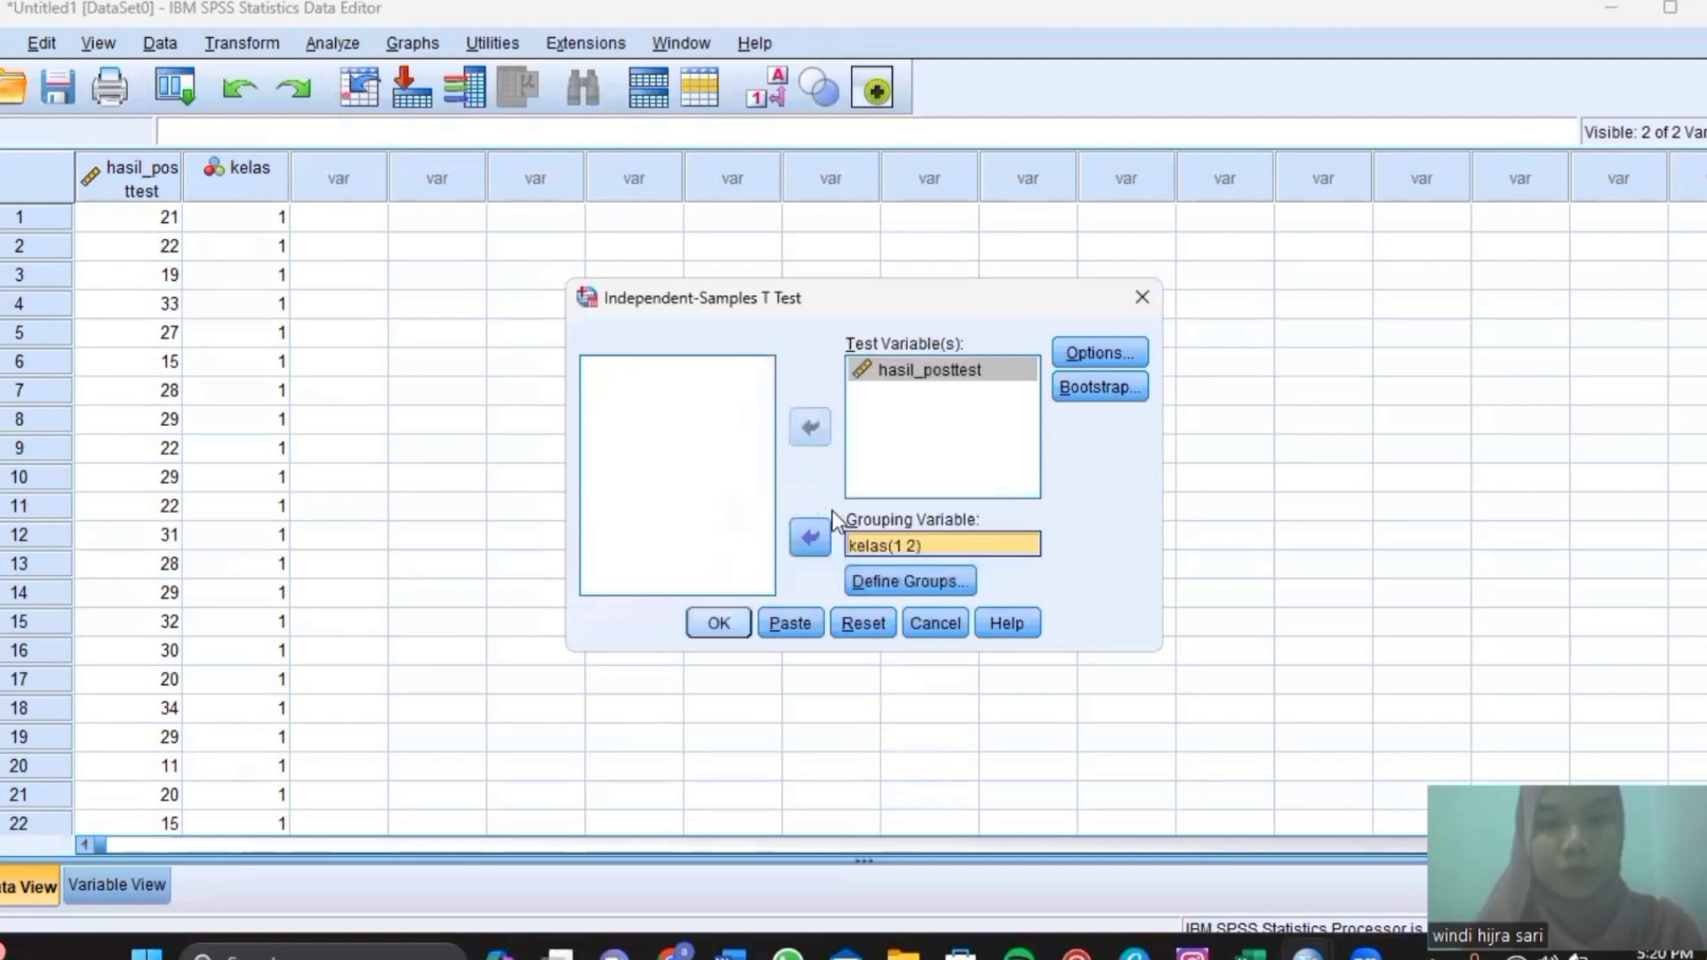
Run the independent-samples t test, producing group means of 24.44 and 33.40.
key(Return)
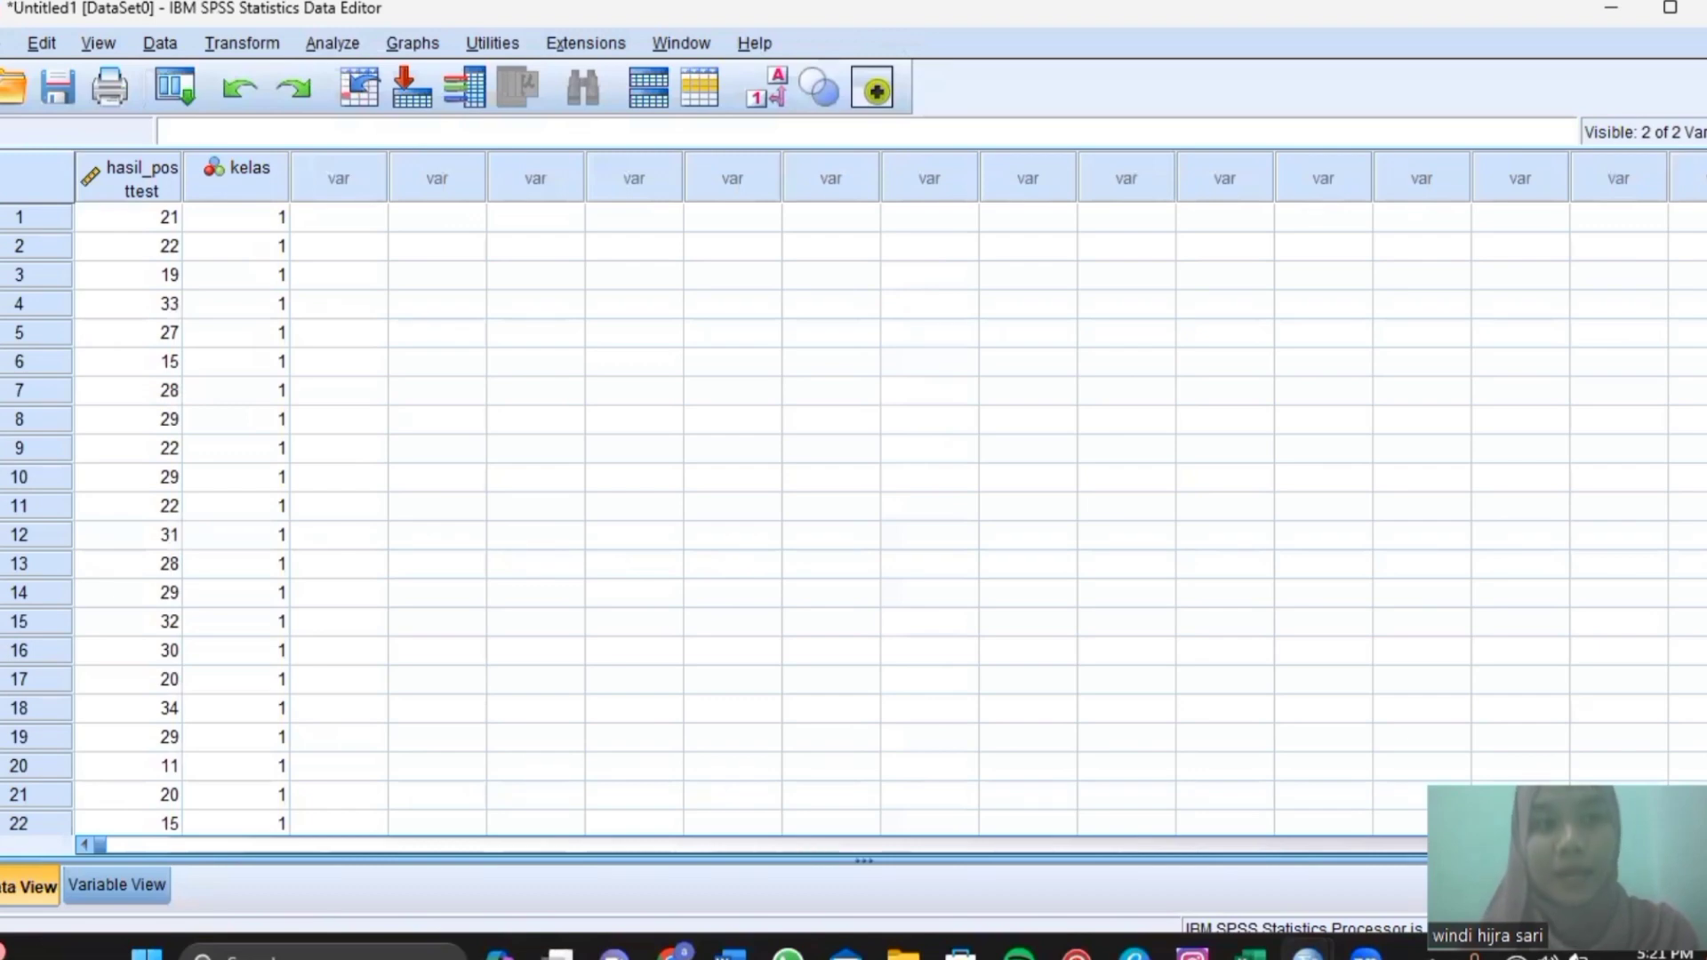
Create a new empty dataset from the File menu.
click(4, 43)
mouse_move(7, 80)
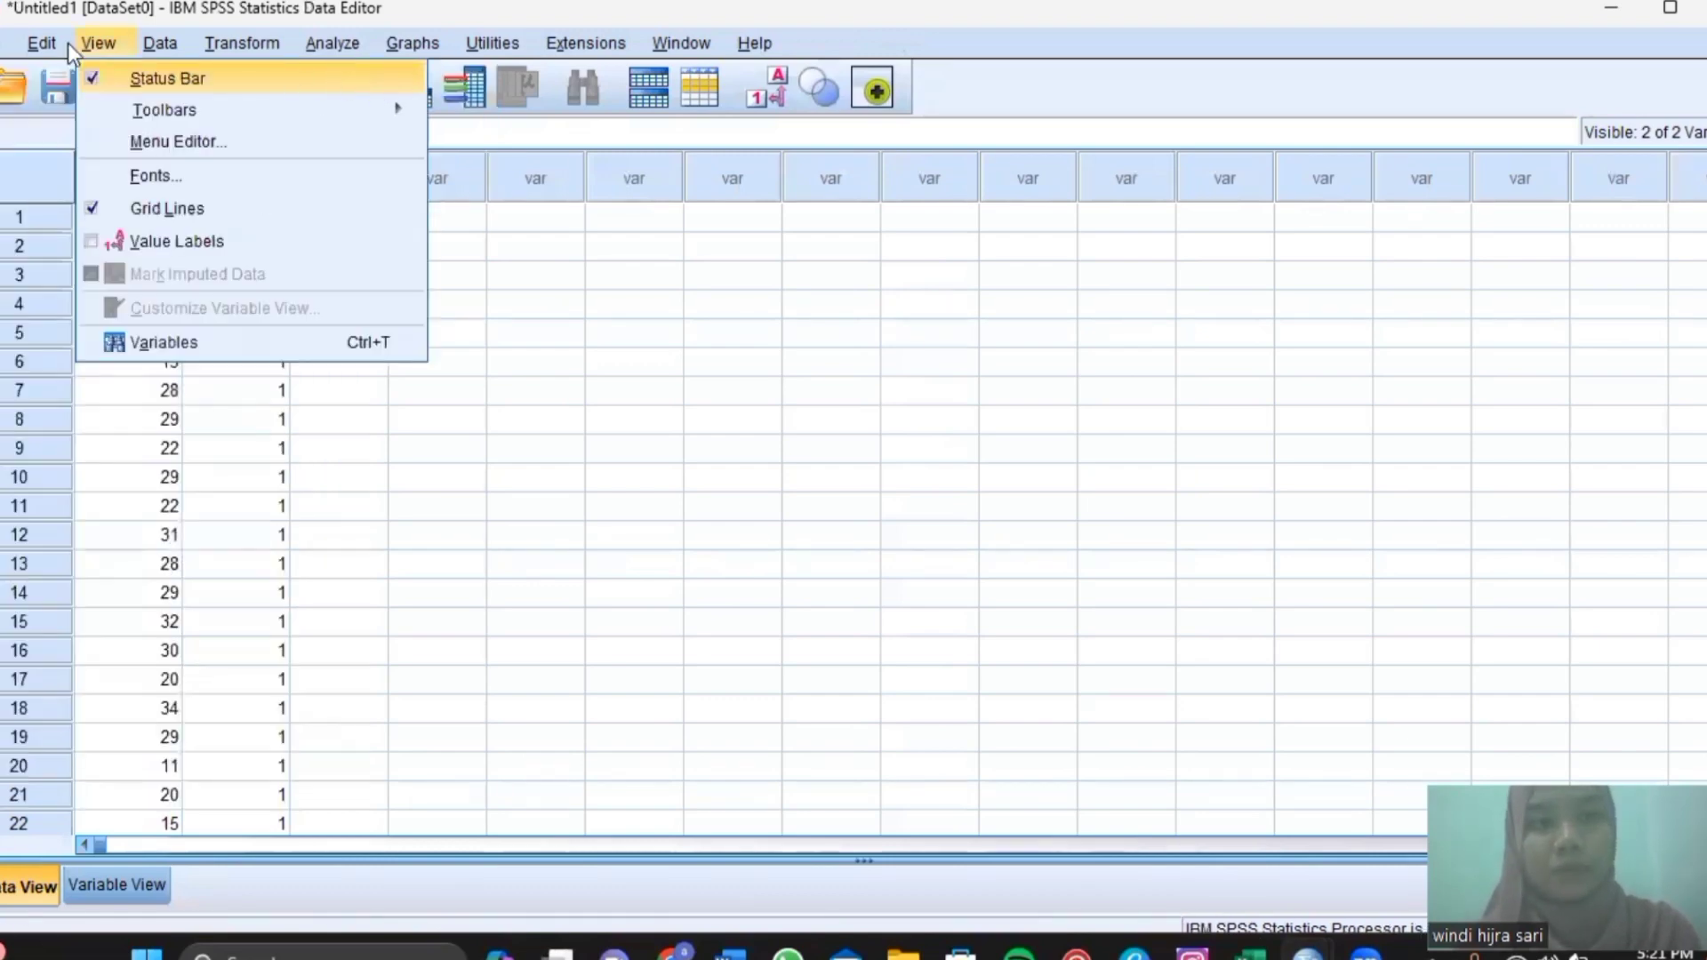
mouse_move(55, 50)
click(3, 47)
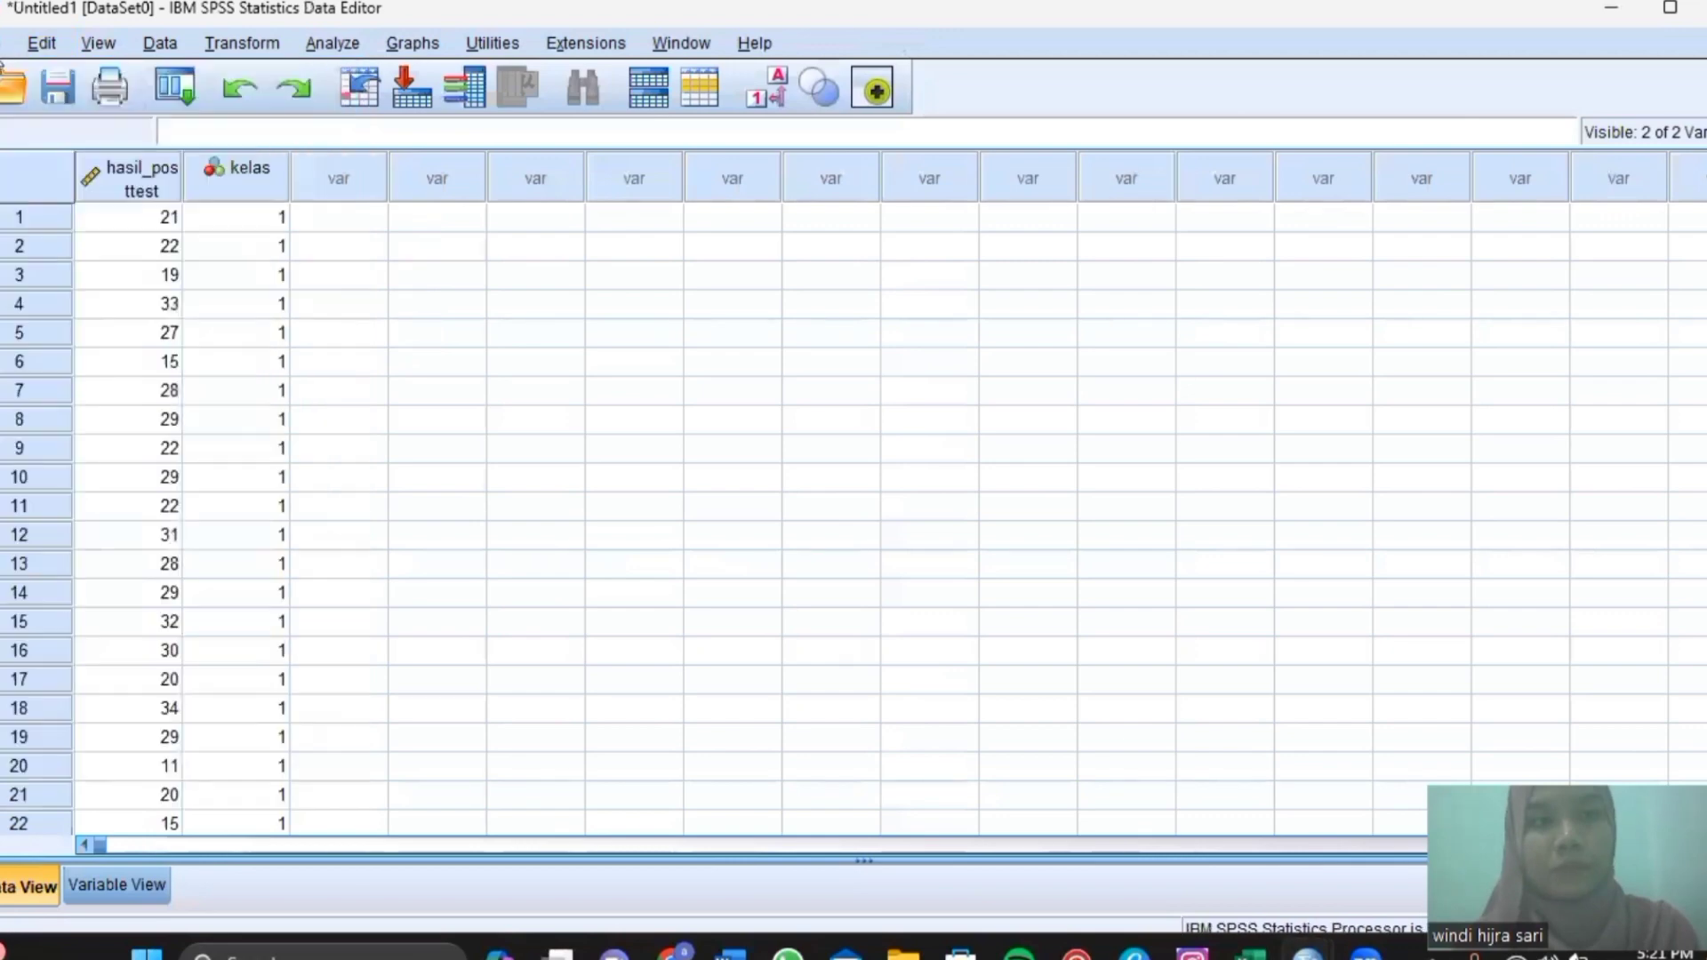
click(3, 43)
mouse_move(188, 72)
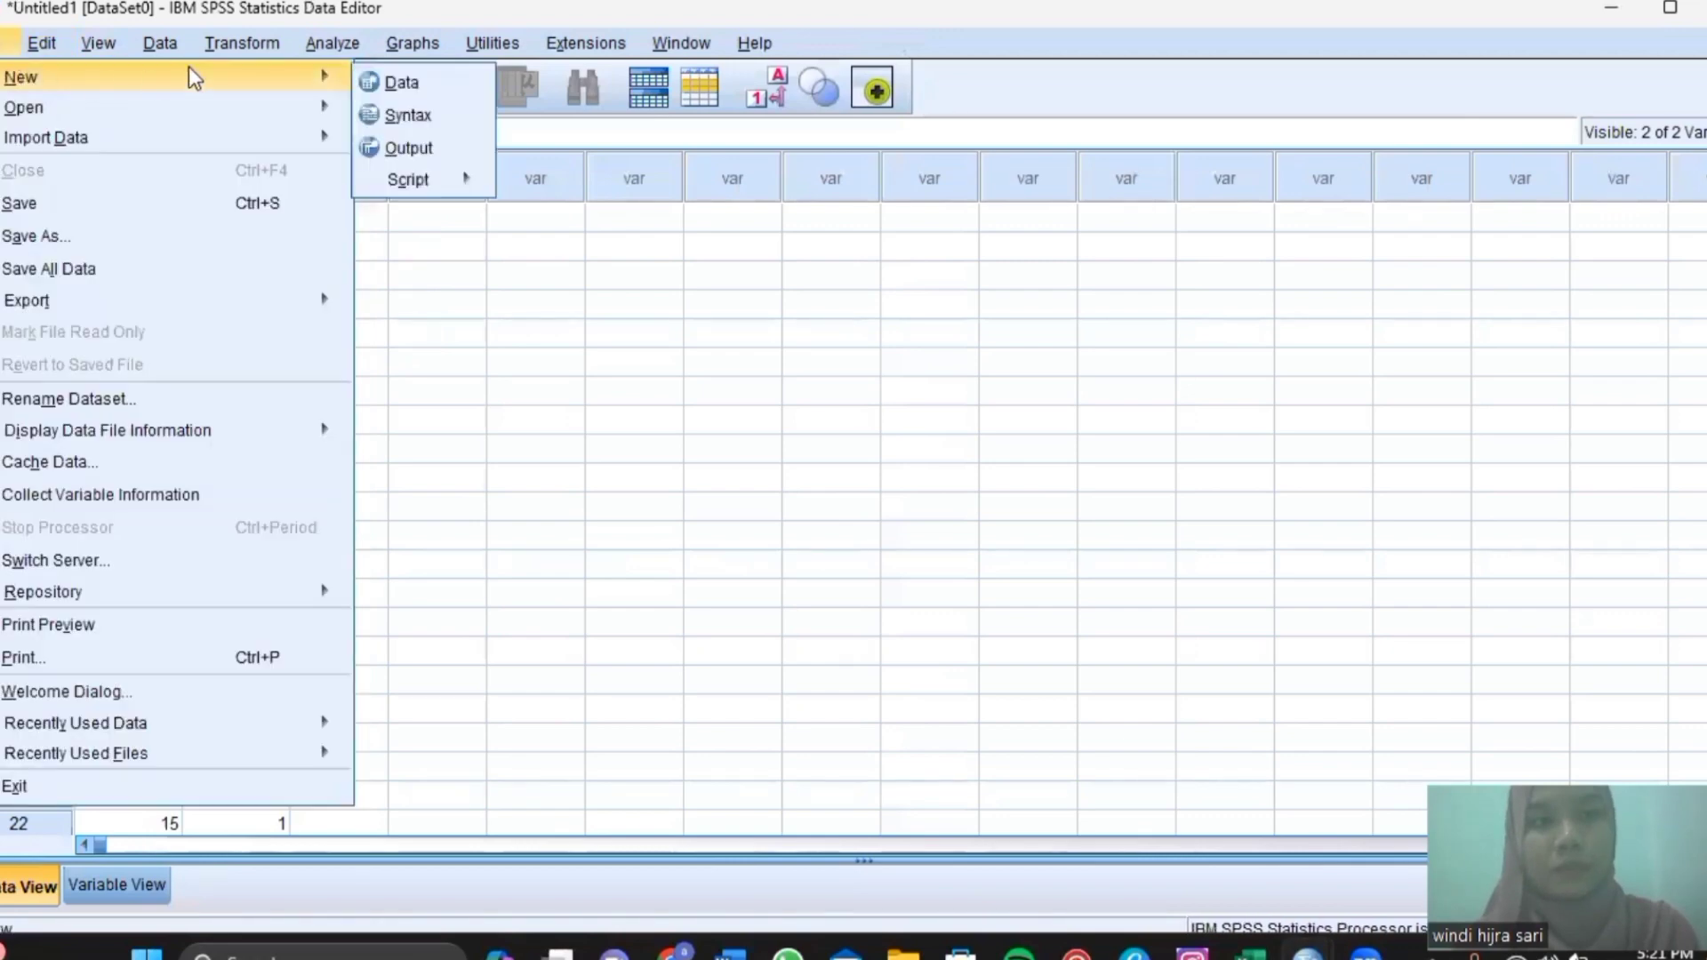
click(391, 82)
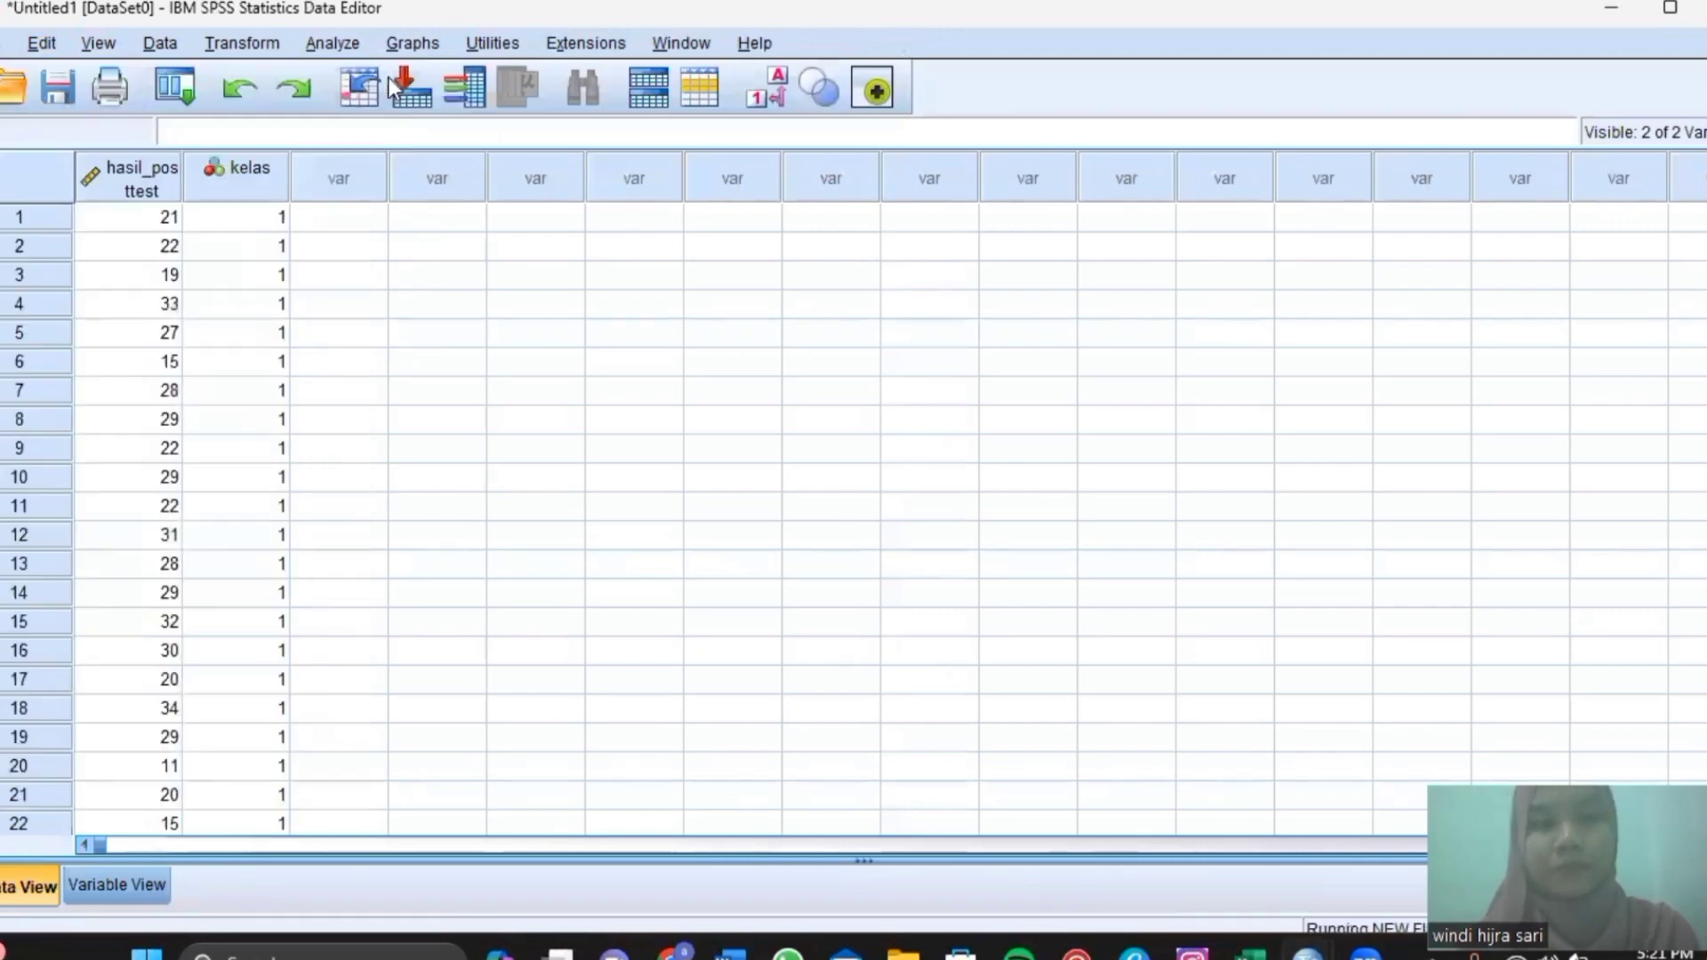
In Variable View, define two variables named hasil_posttest and kelas.
click(138, 891)
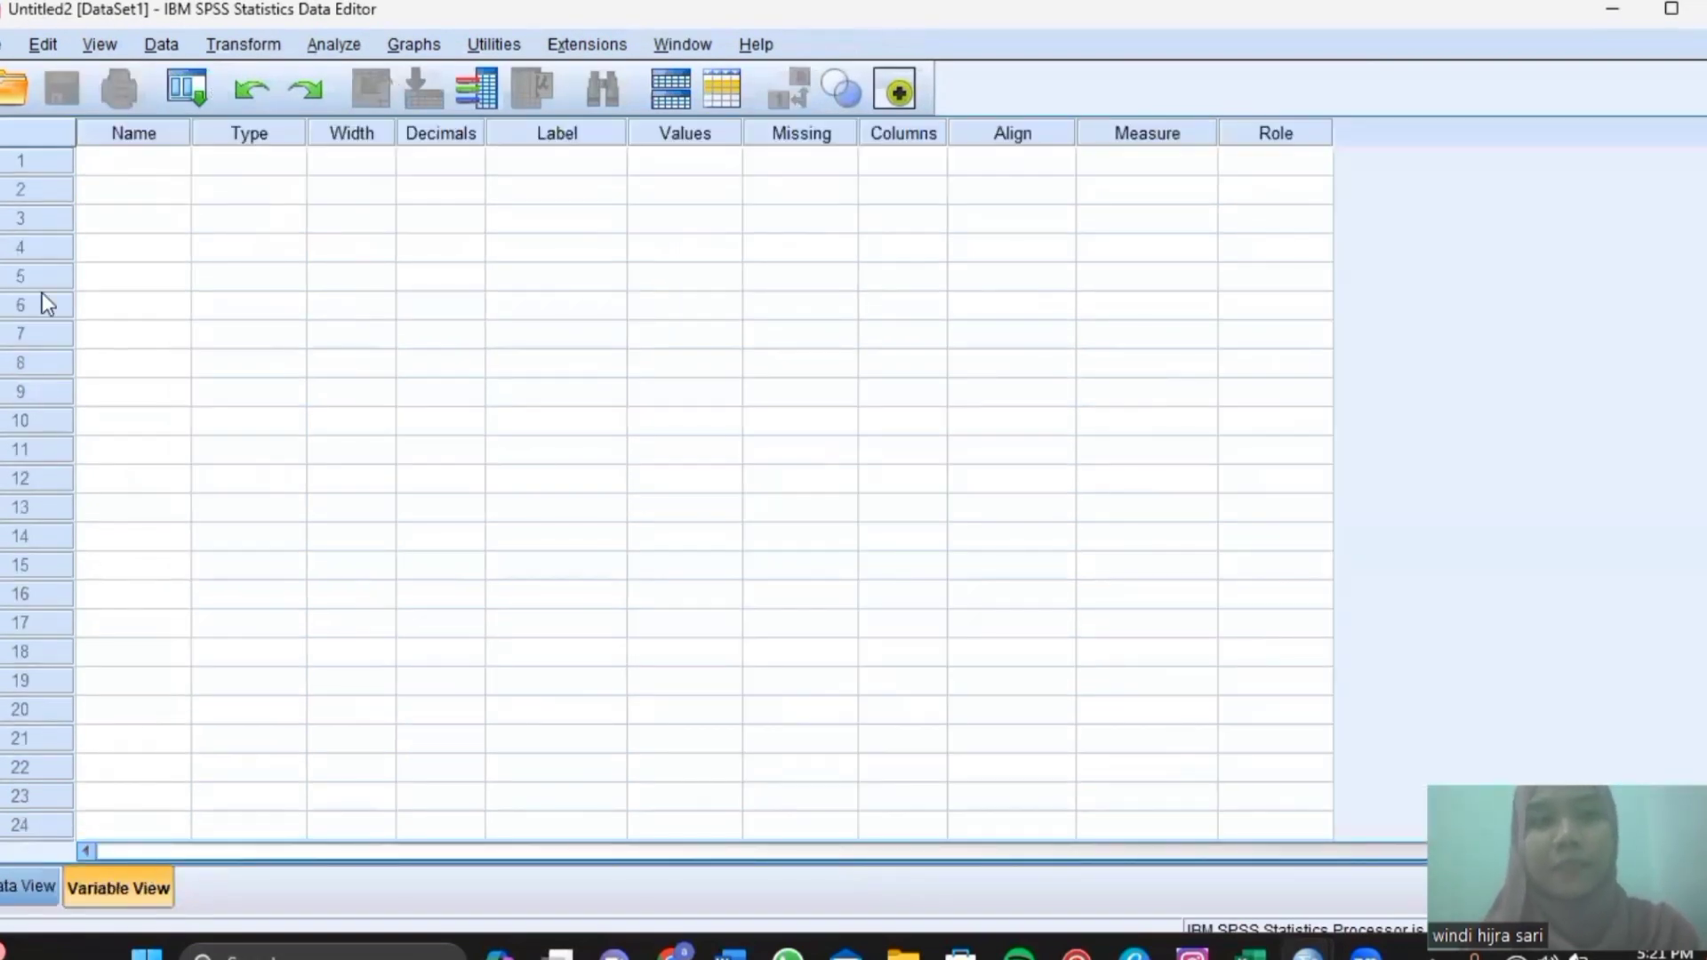
click(138, 163)
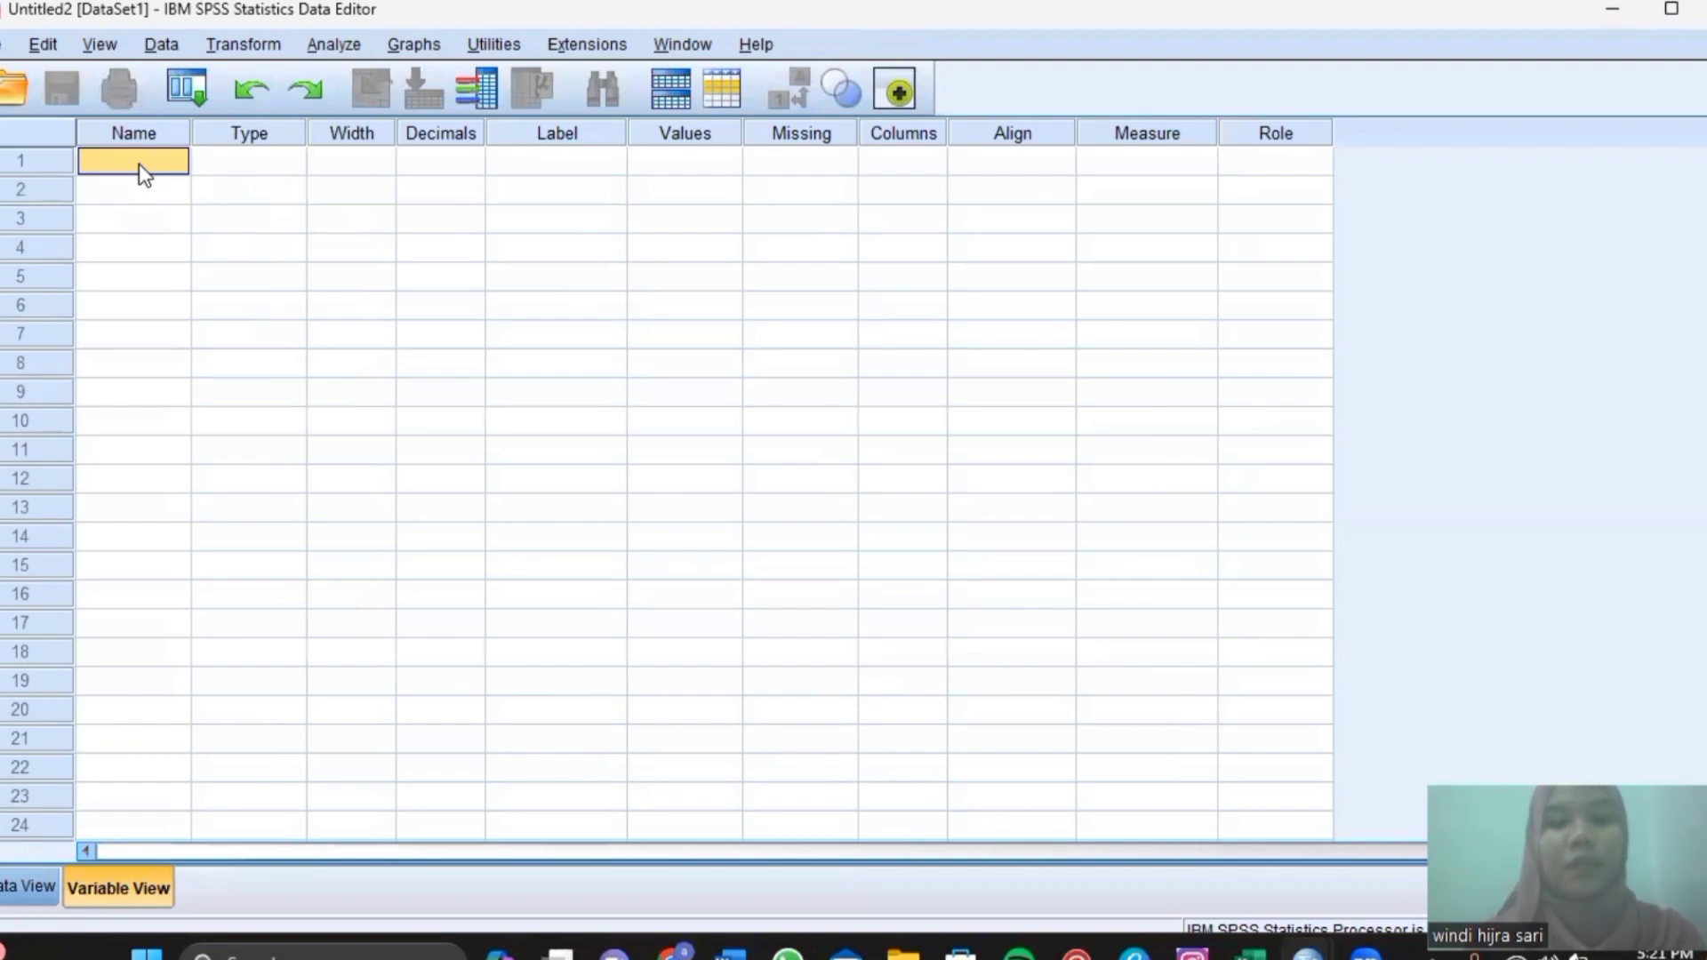
text(hasil)
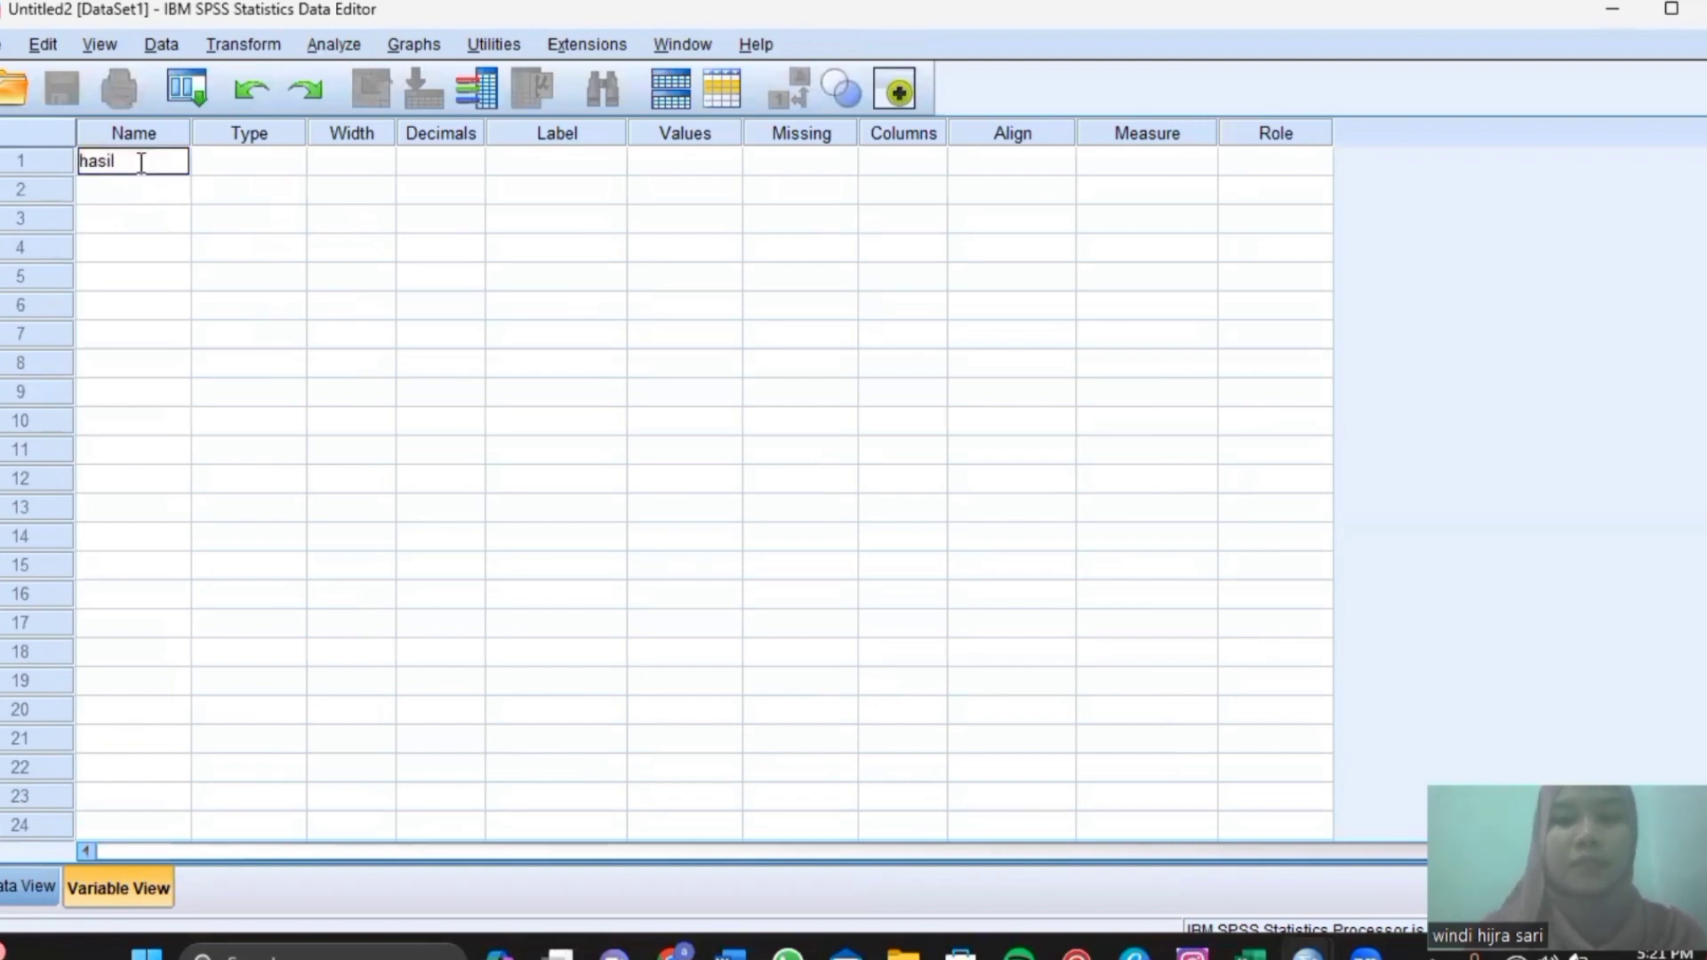
text(_post)
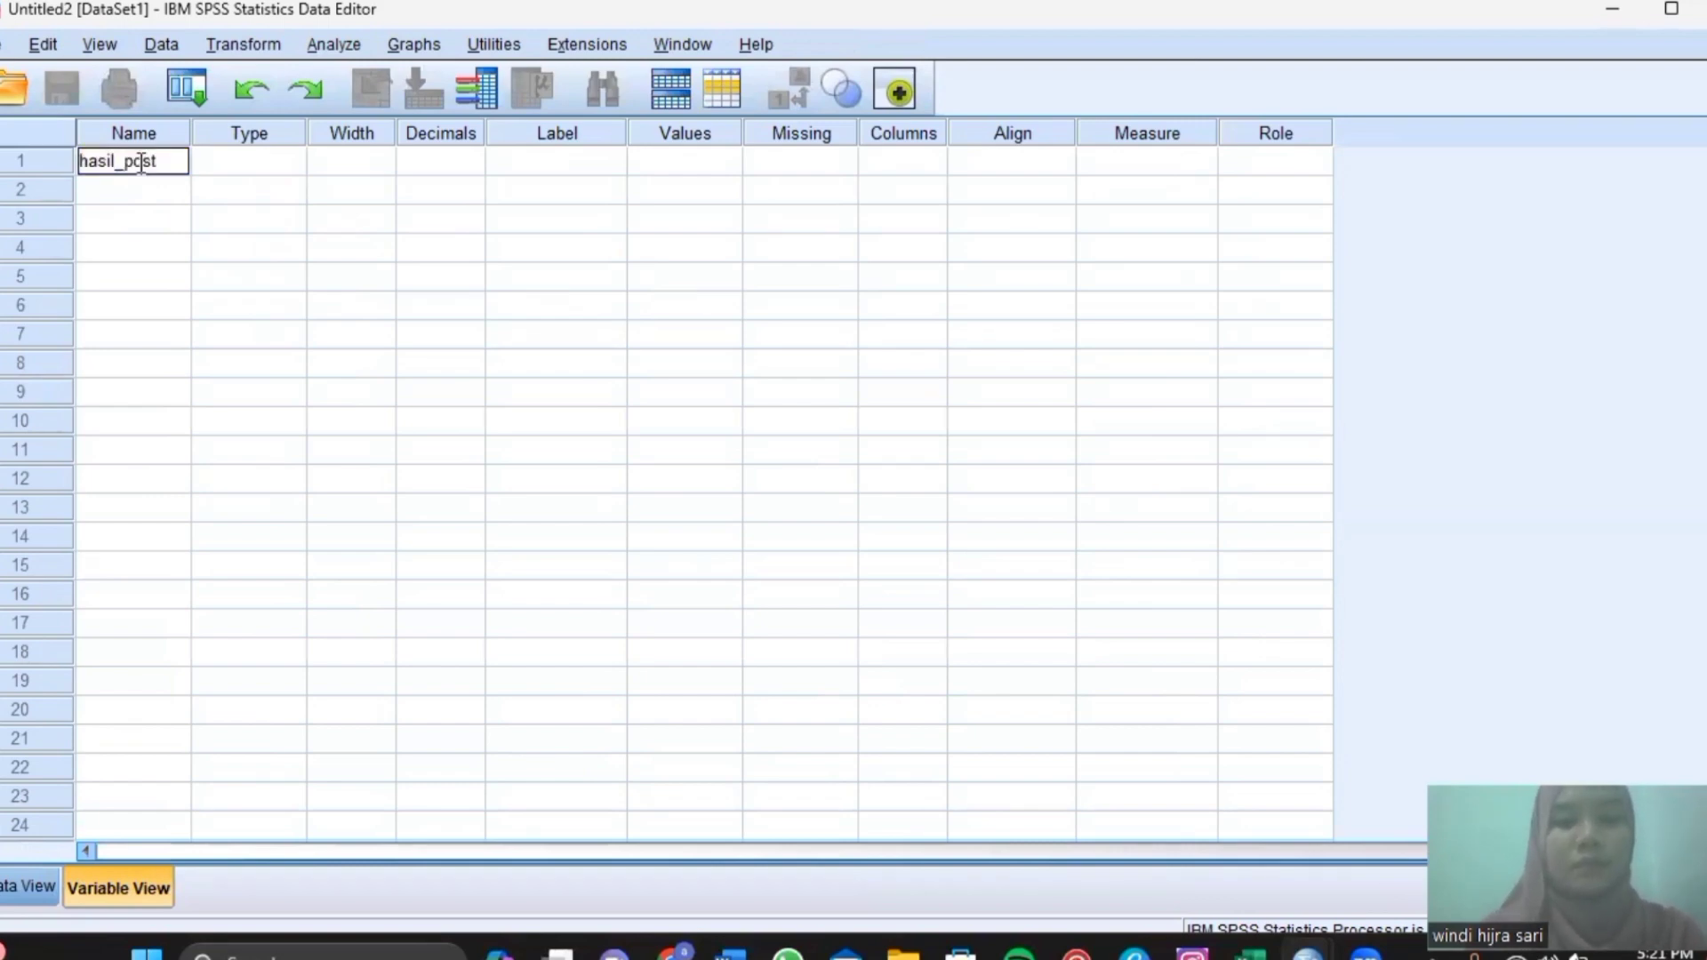
text(test)
key(Return)
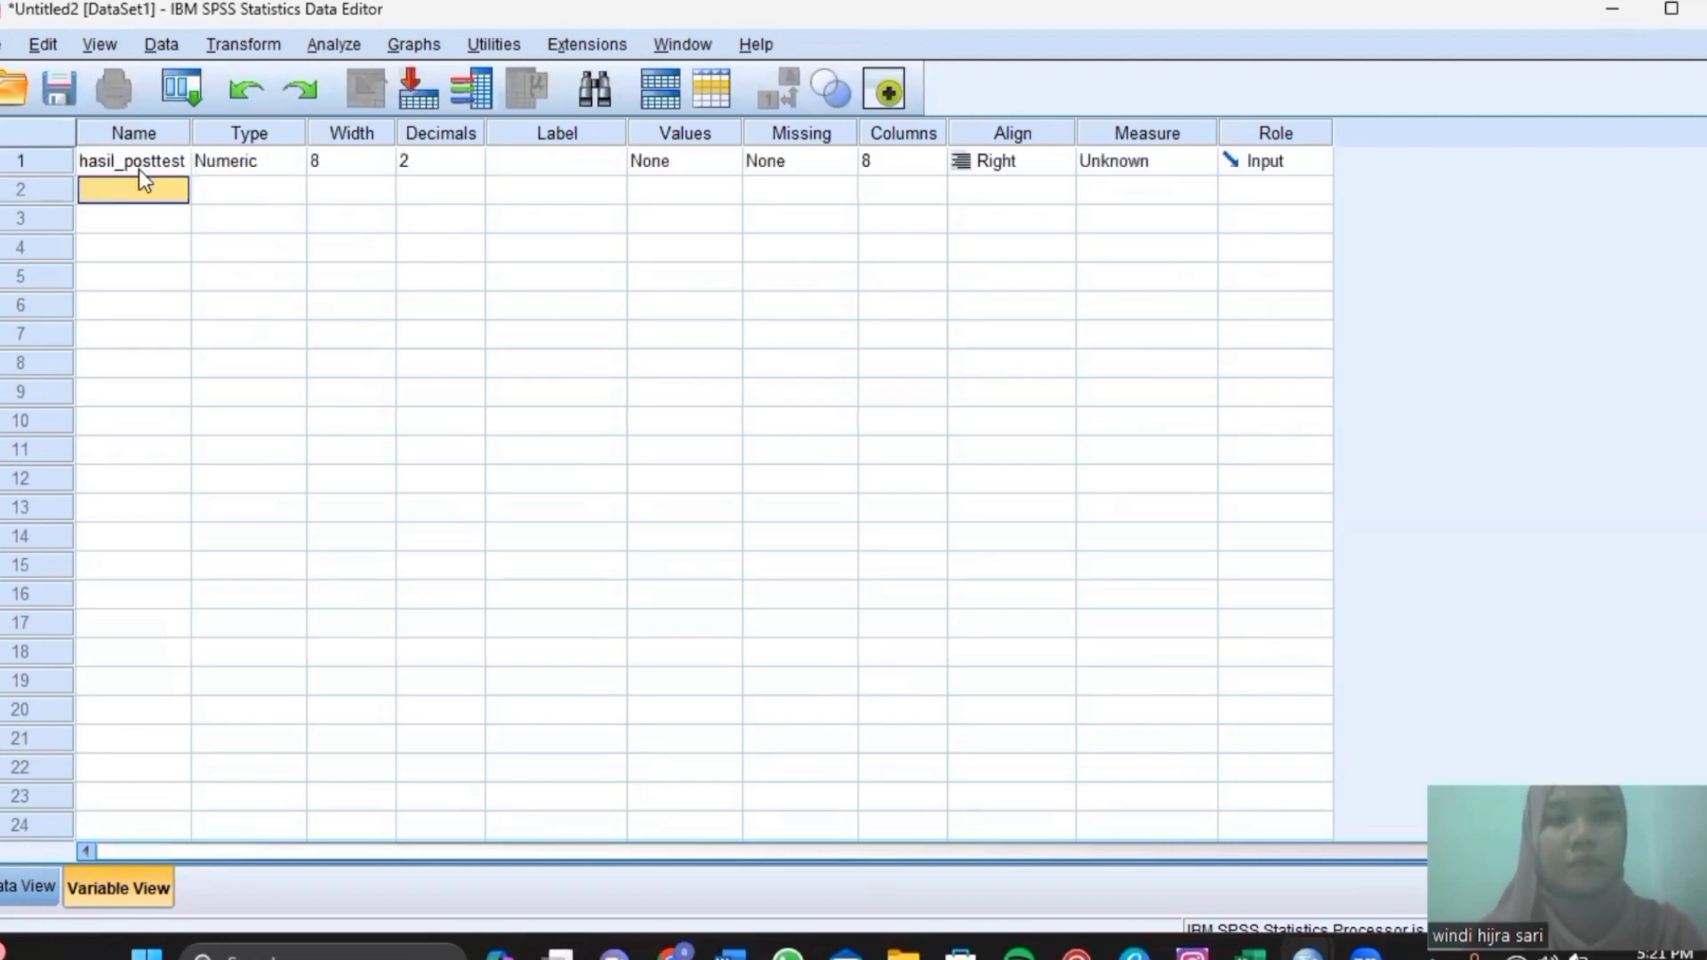
text(kelas)
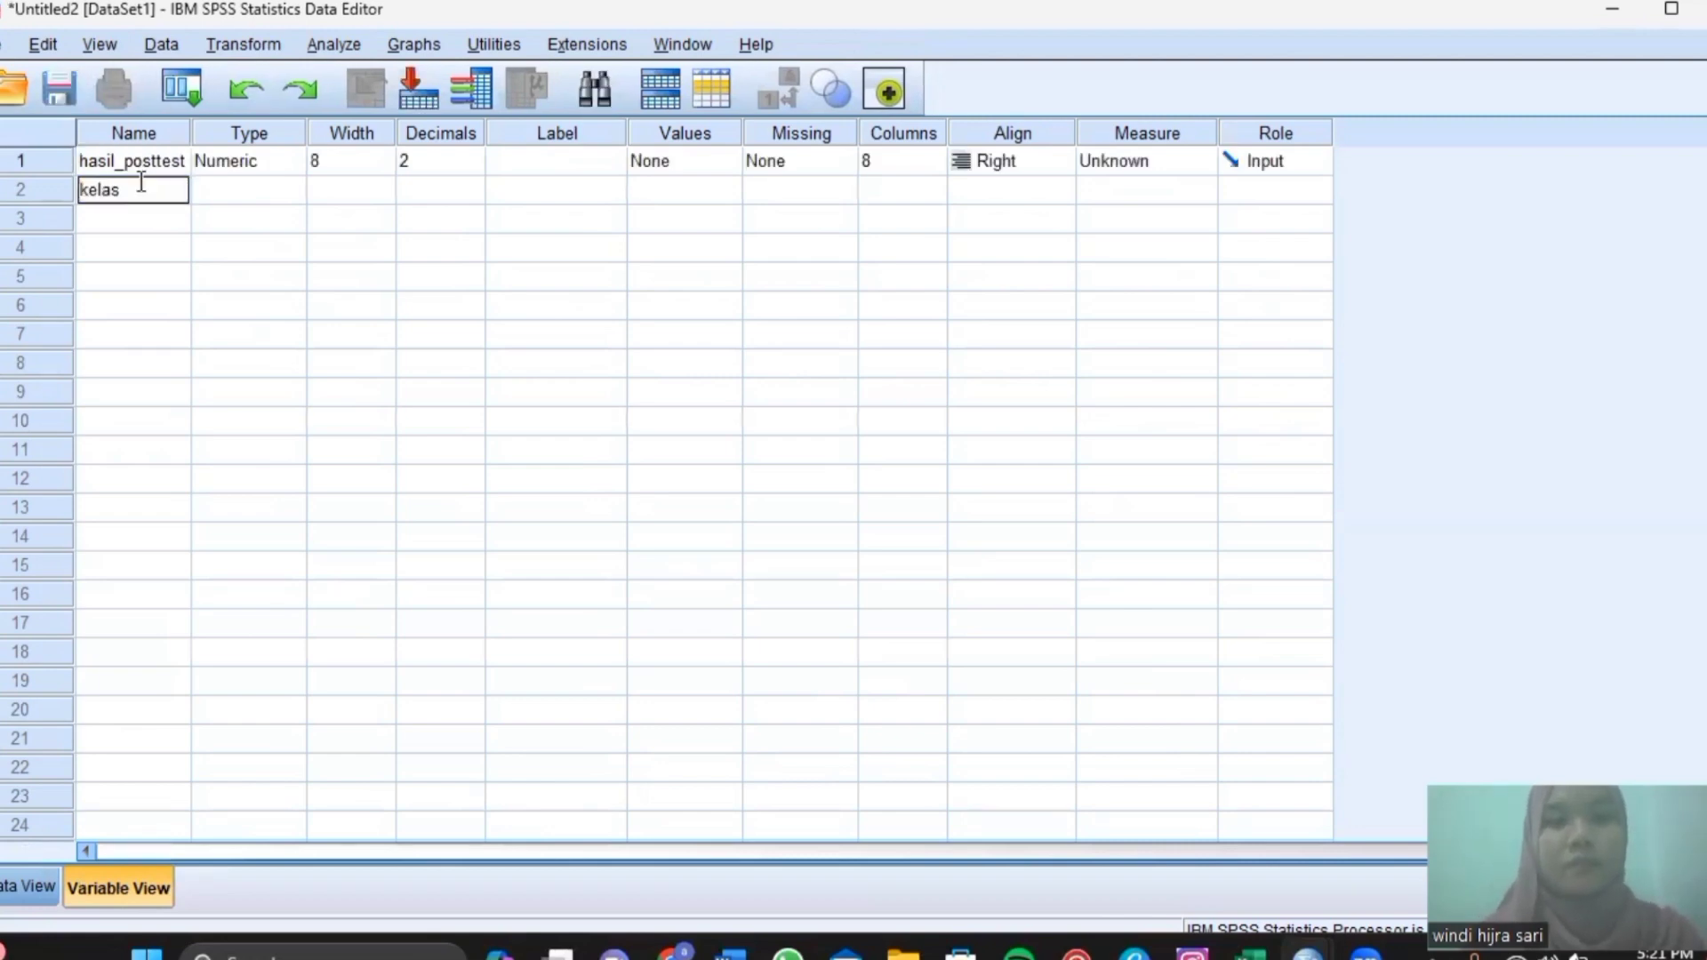
key(Return)
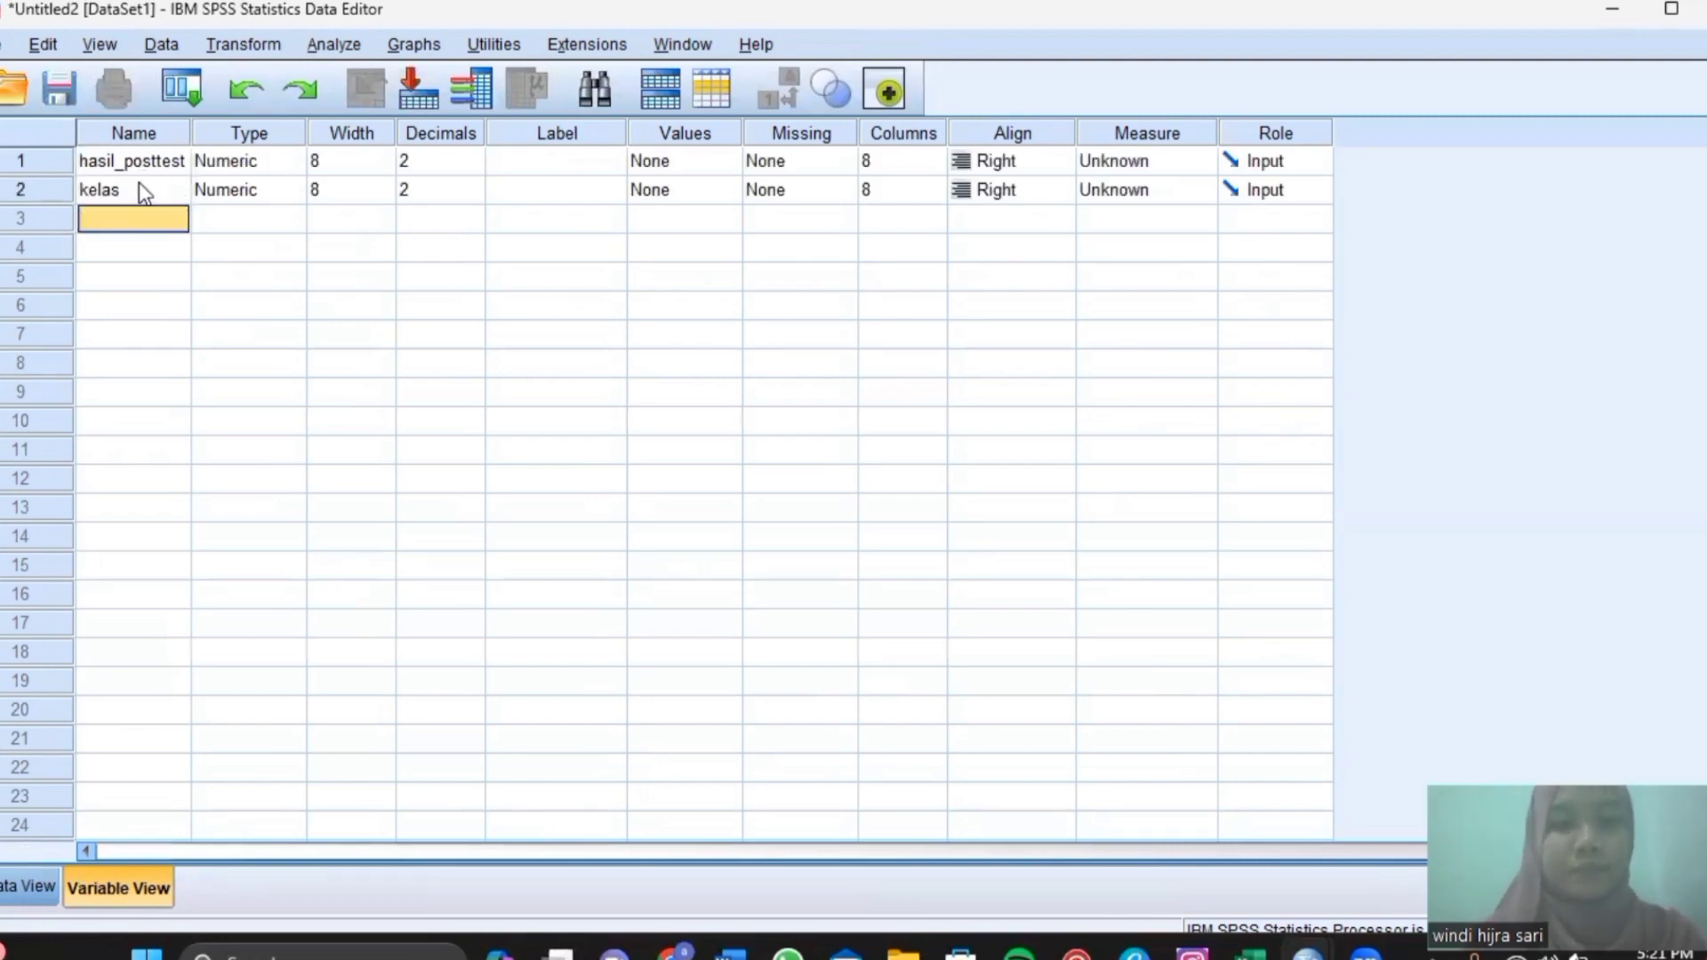
Set hasil_posttest and kelas to 0 decimals and bring up kelas's Missing Values settings.
click(423, 165)
click(478, 164)
click(478, 163)
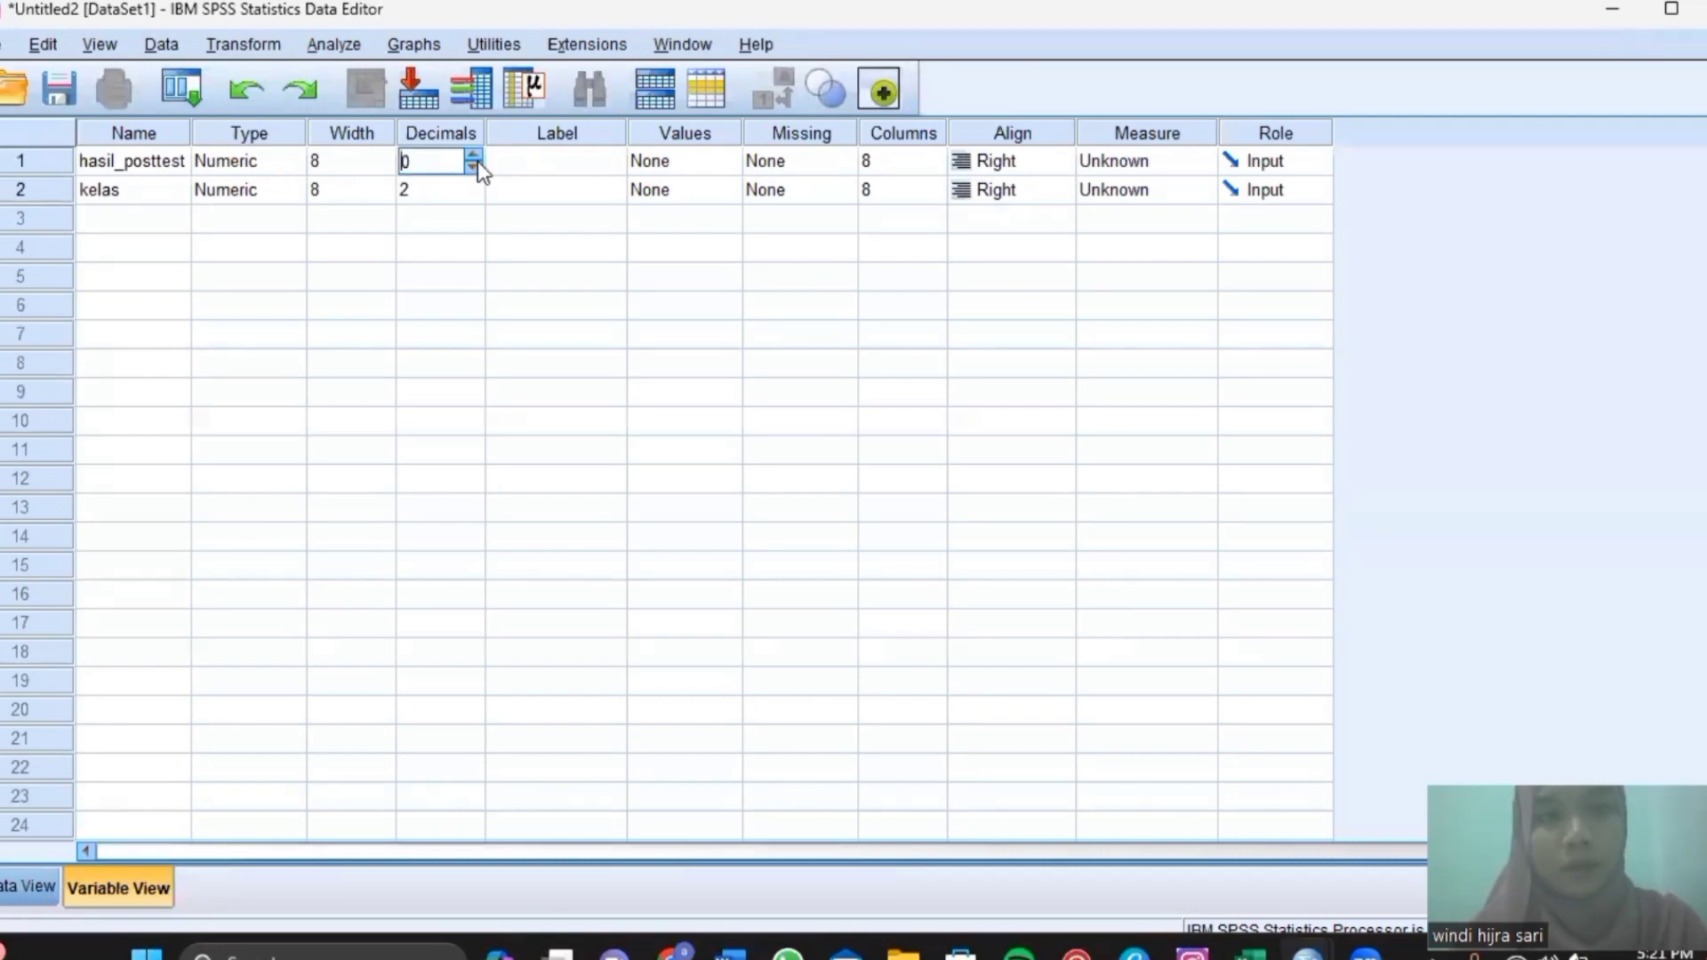
click(465, 192)
click(464, 192)
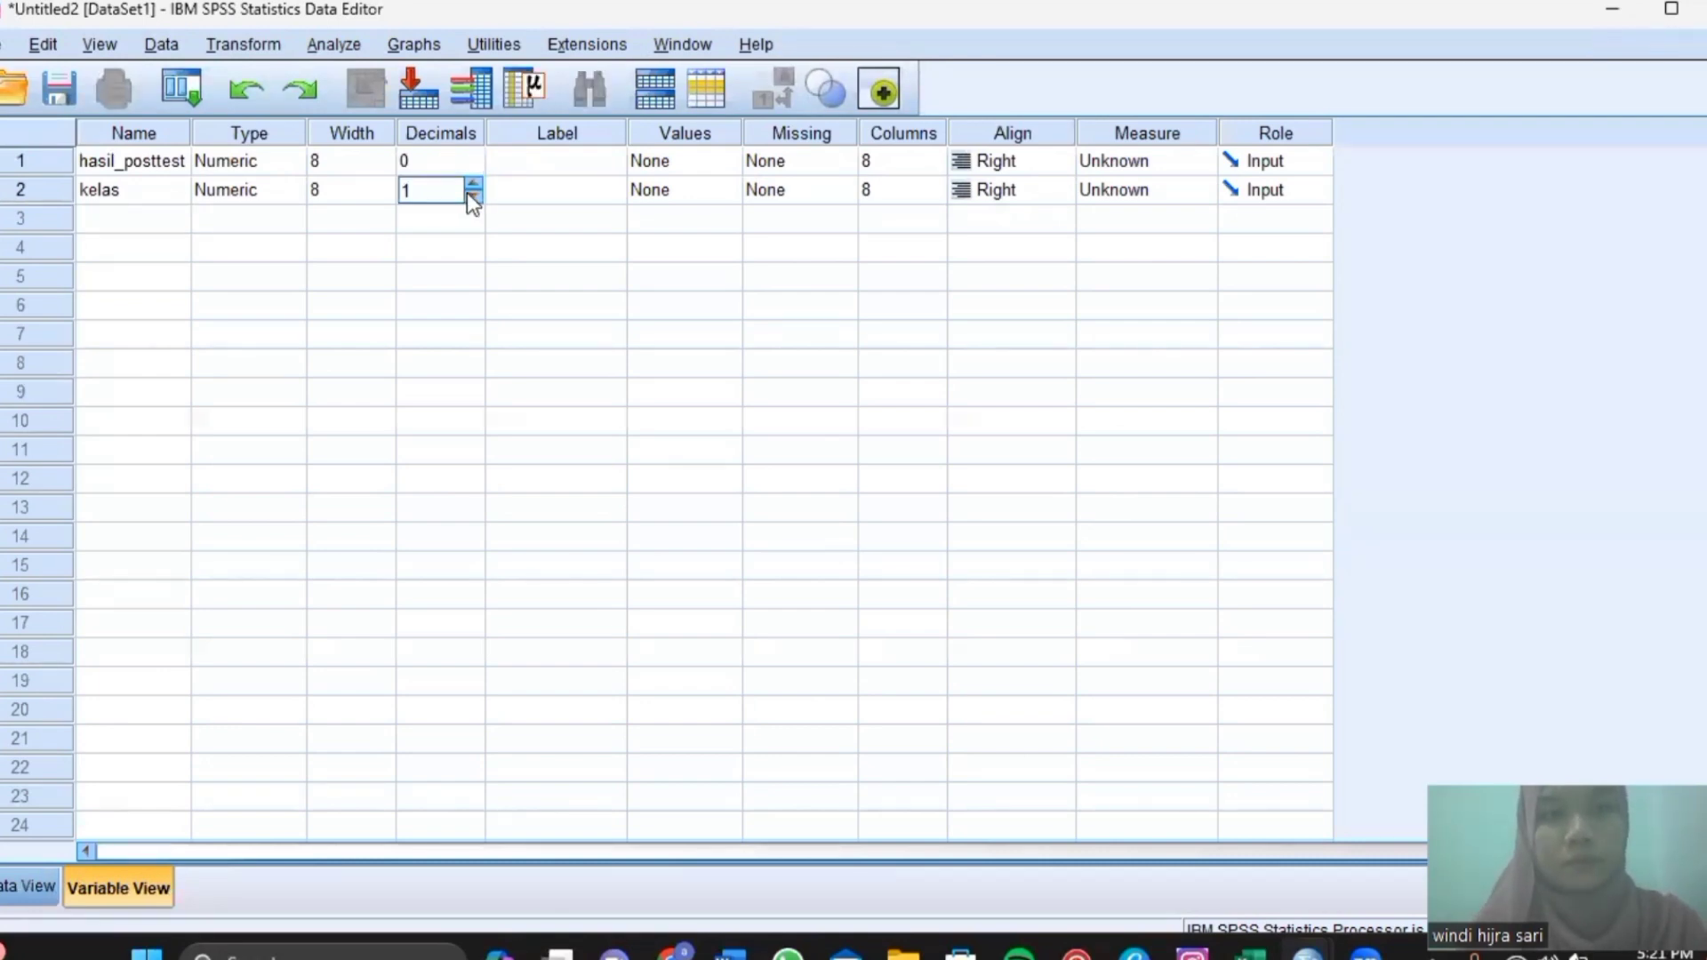
click(469, 196)
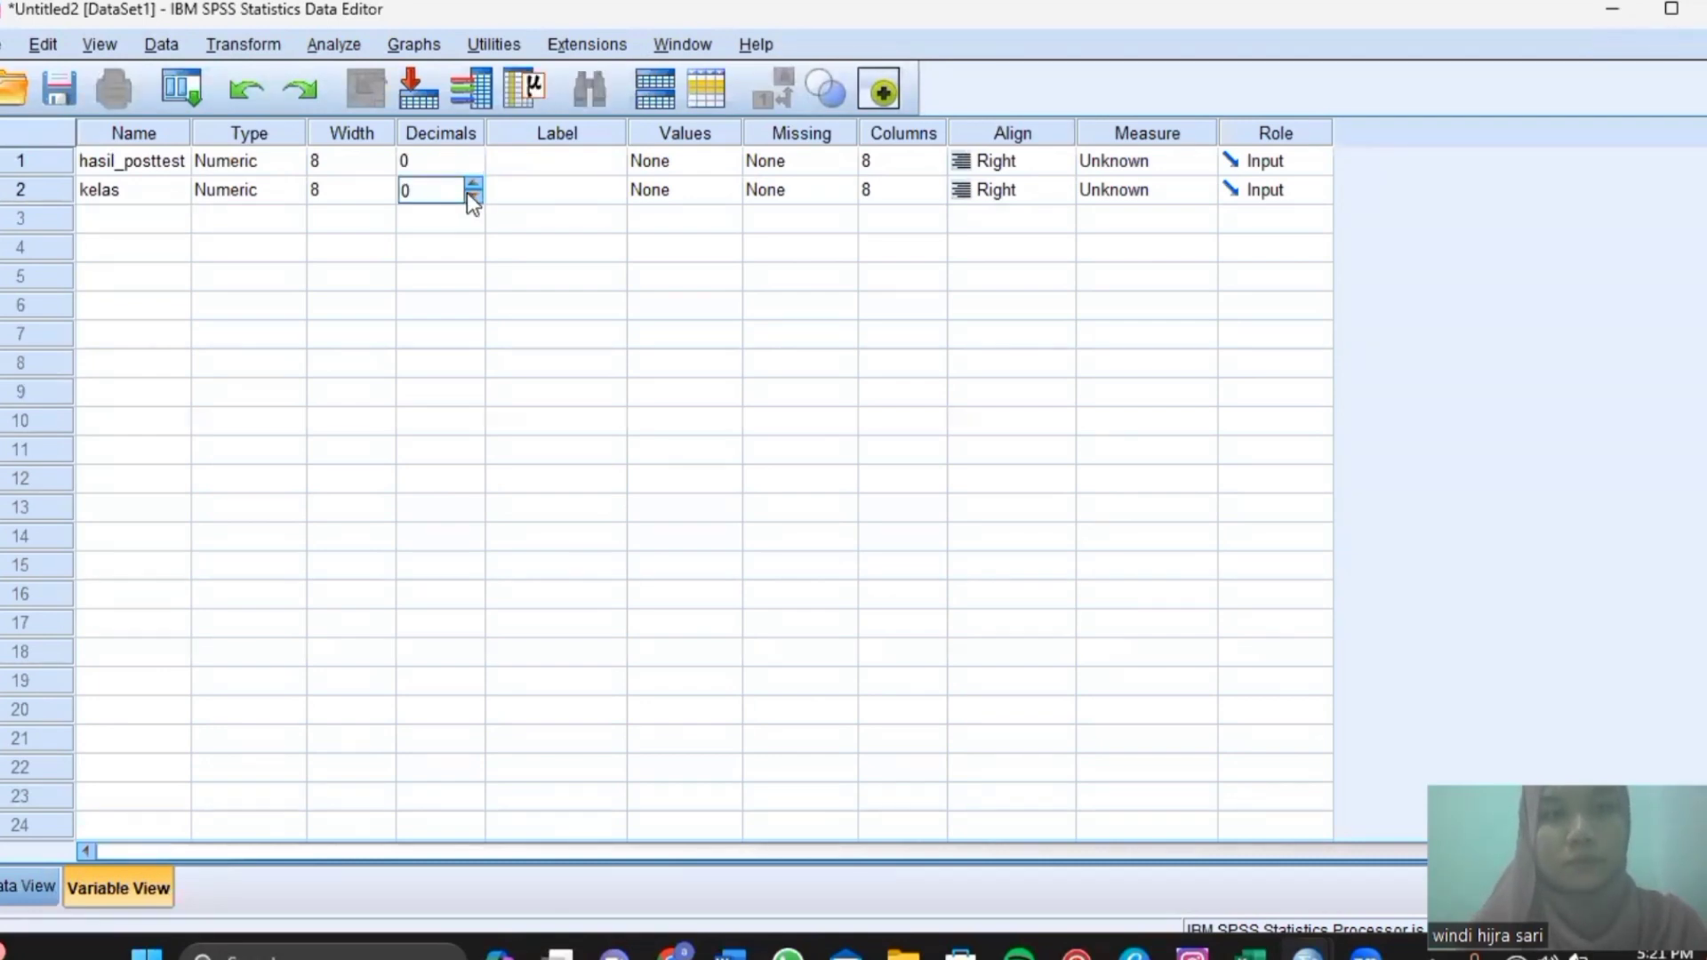
click(770, 189)
click(842, 192)
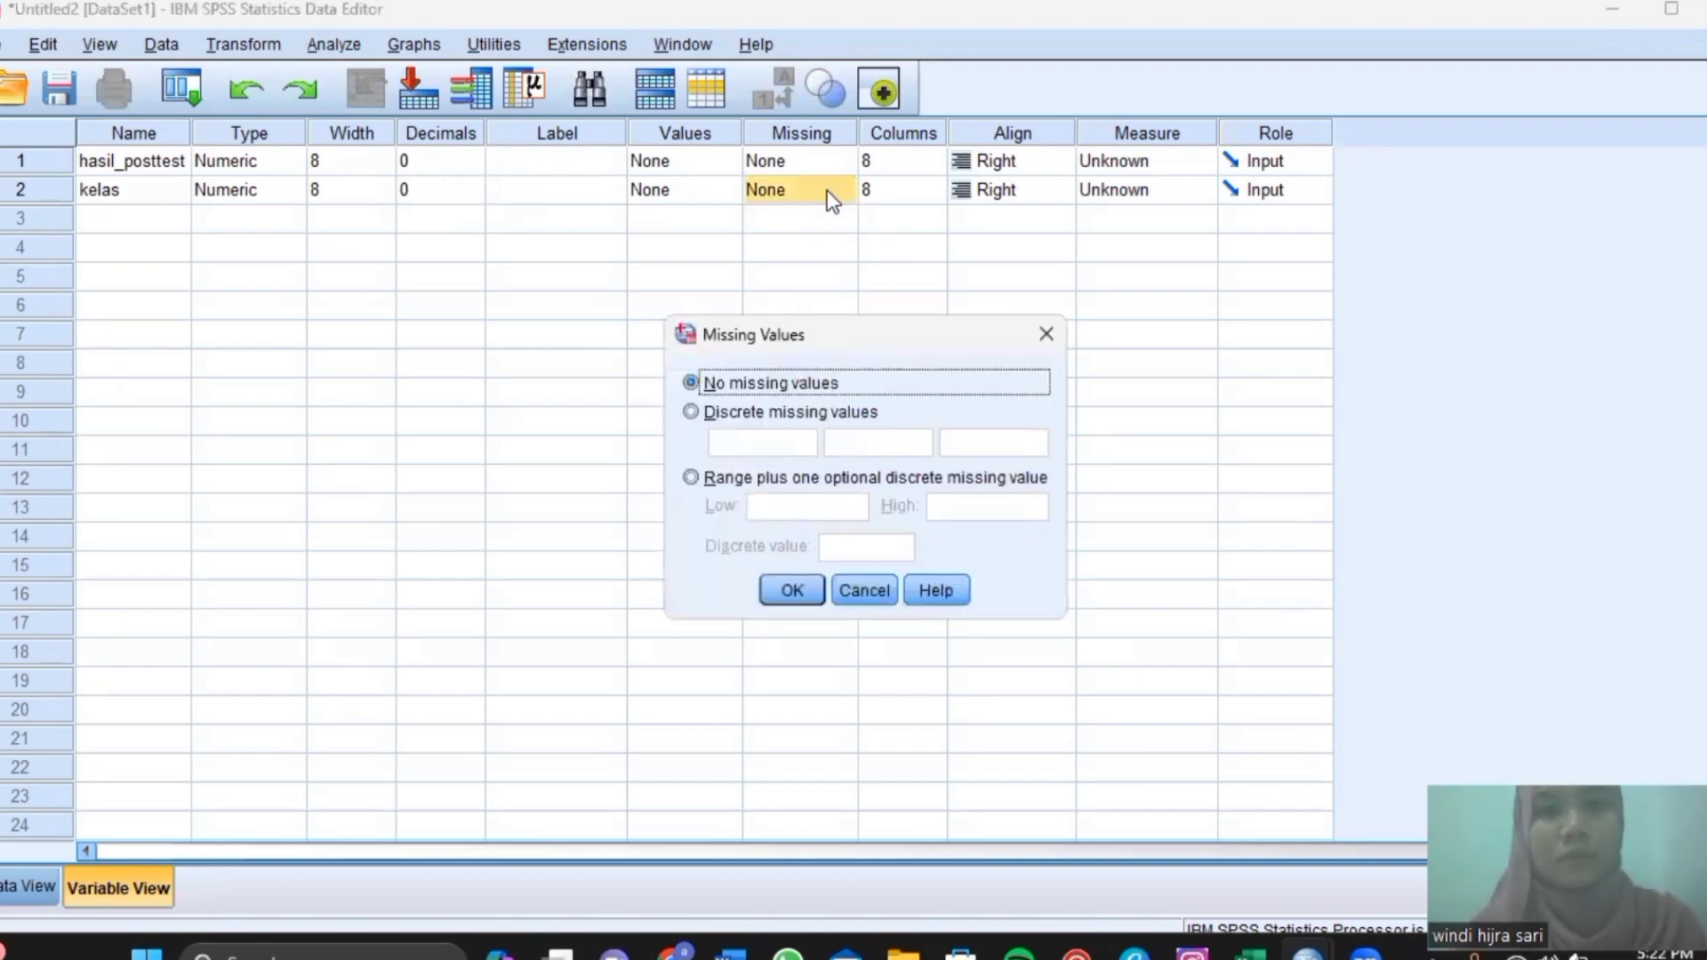
Leave Missing Values unchanged and add value label 1 = 'kelas kontrol' for kelas.
click(1044, 327)
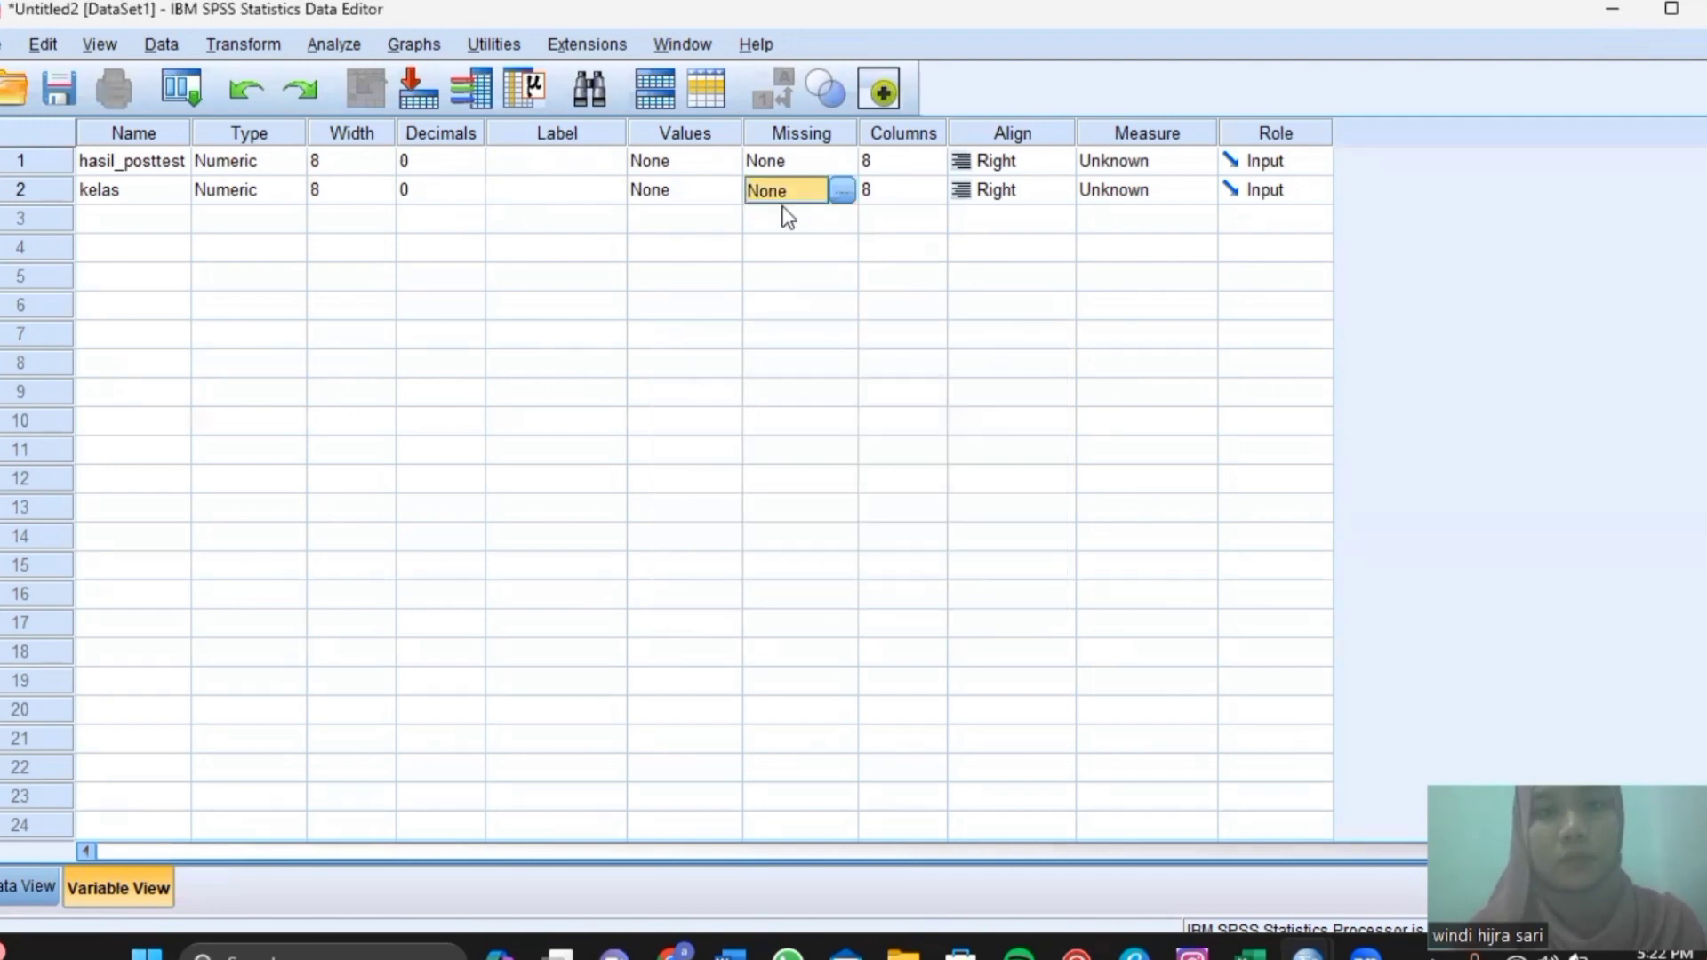
click(717, 197)
click(726, 190)
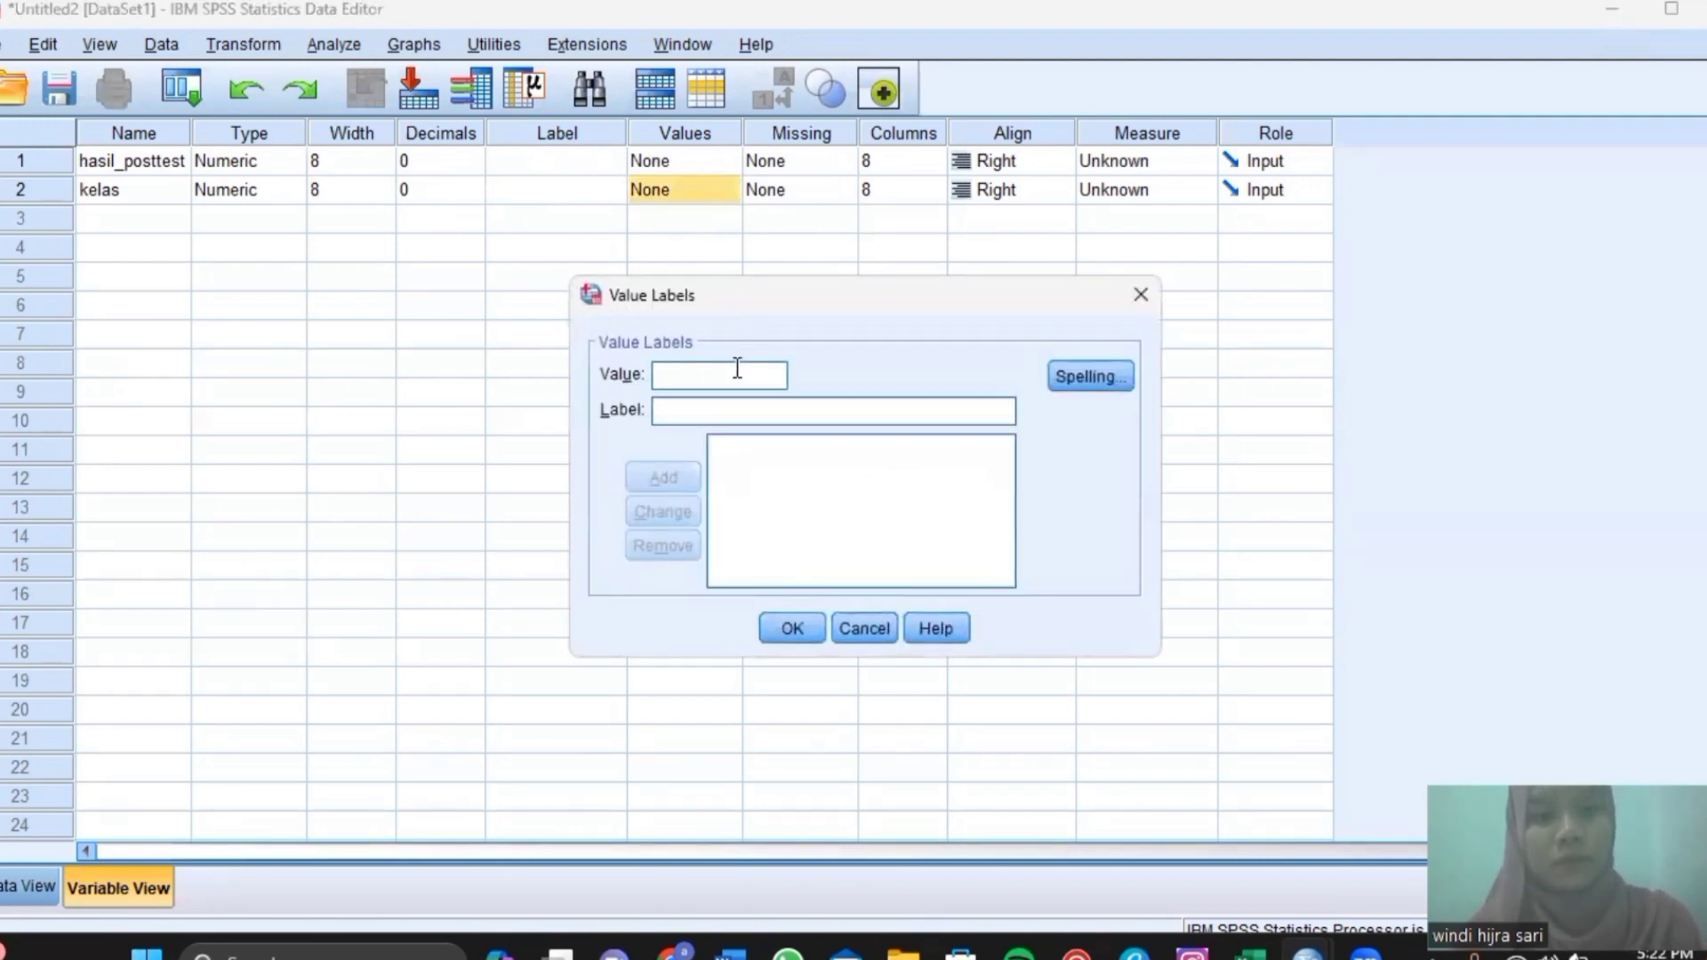
text(1)
click(734, 418)
text(ke)
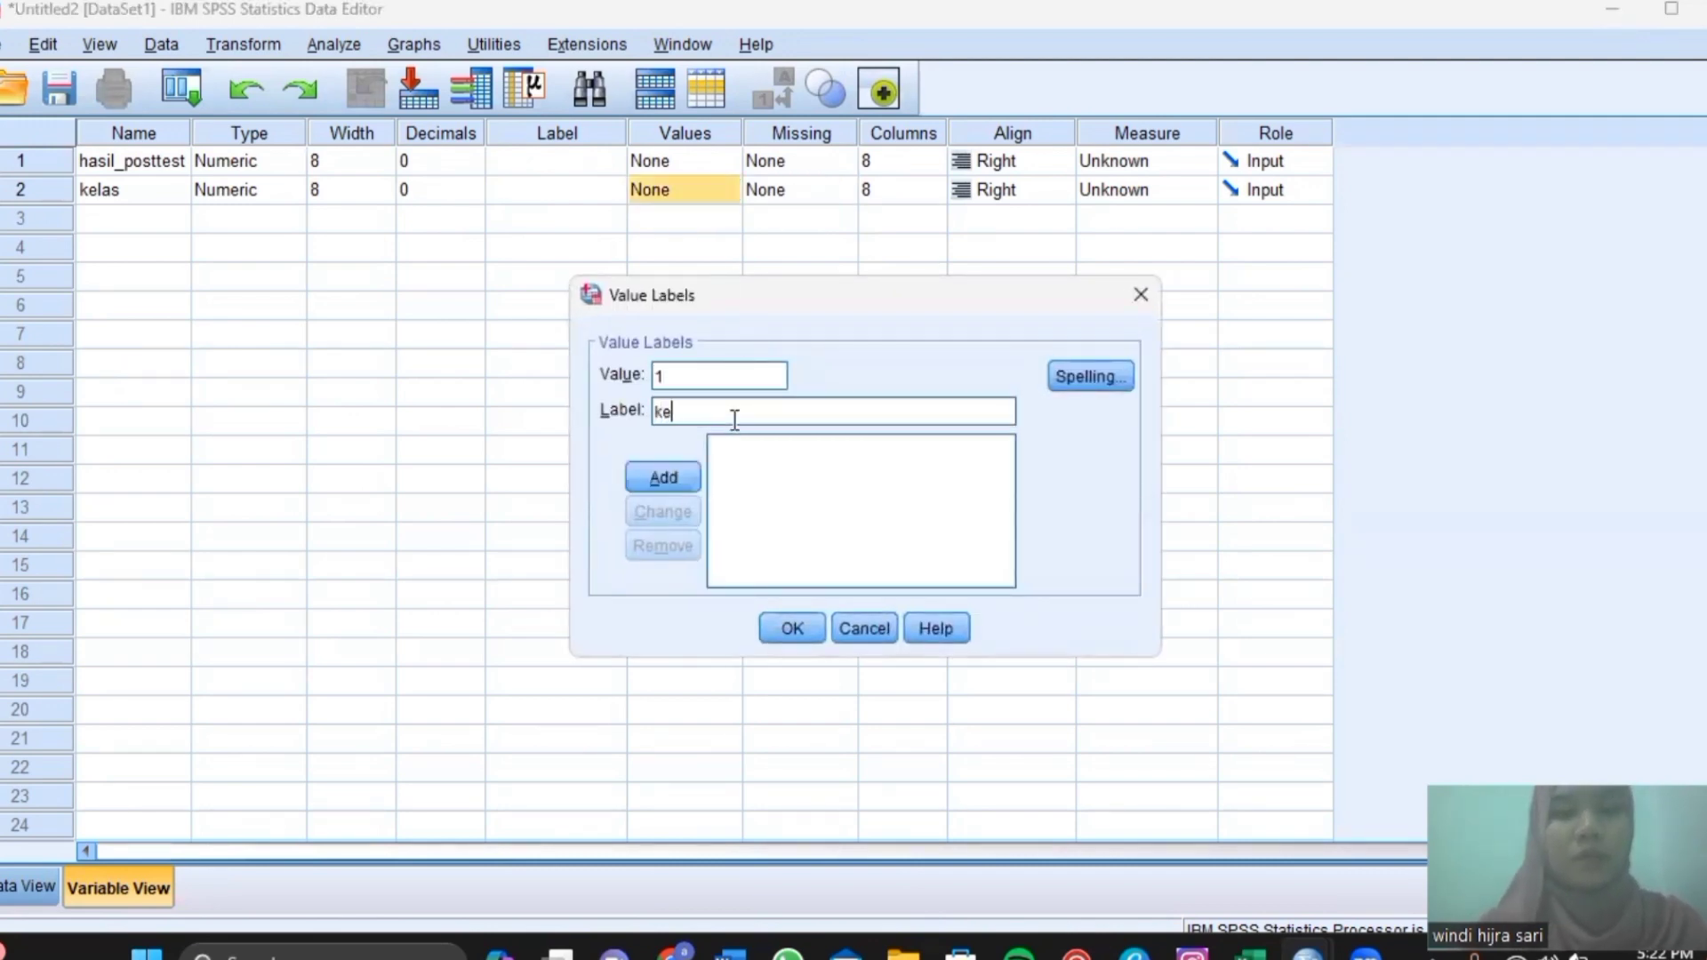
text(las kon)
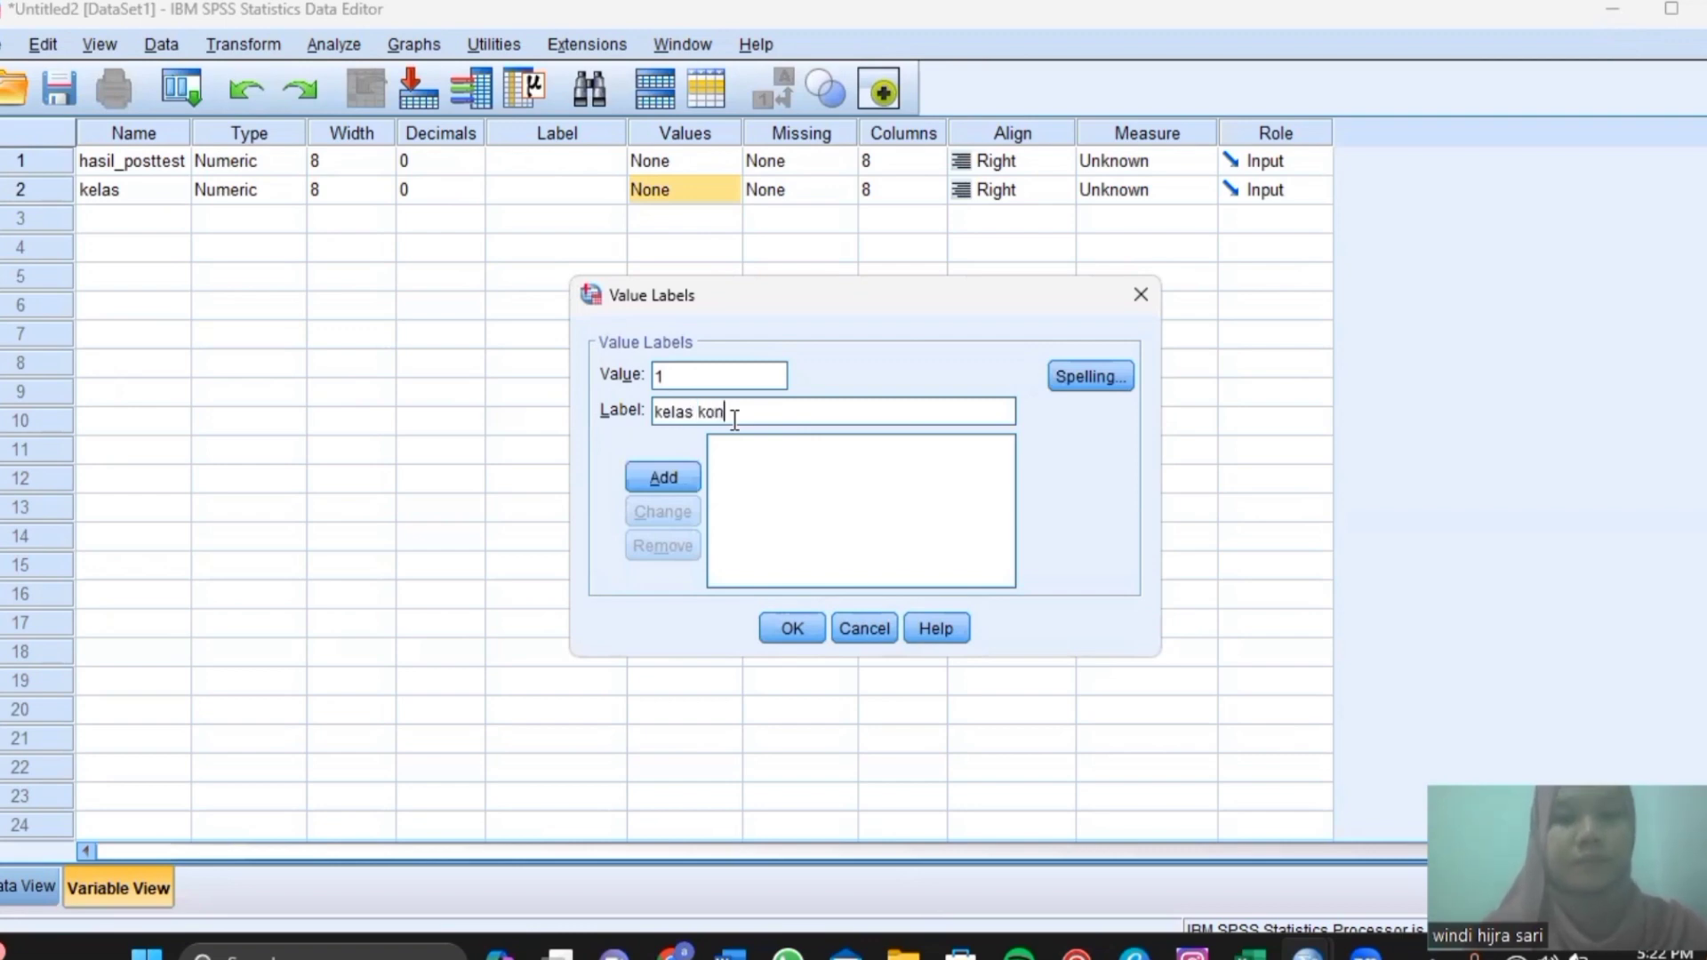
text(trol)
key(Return)
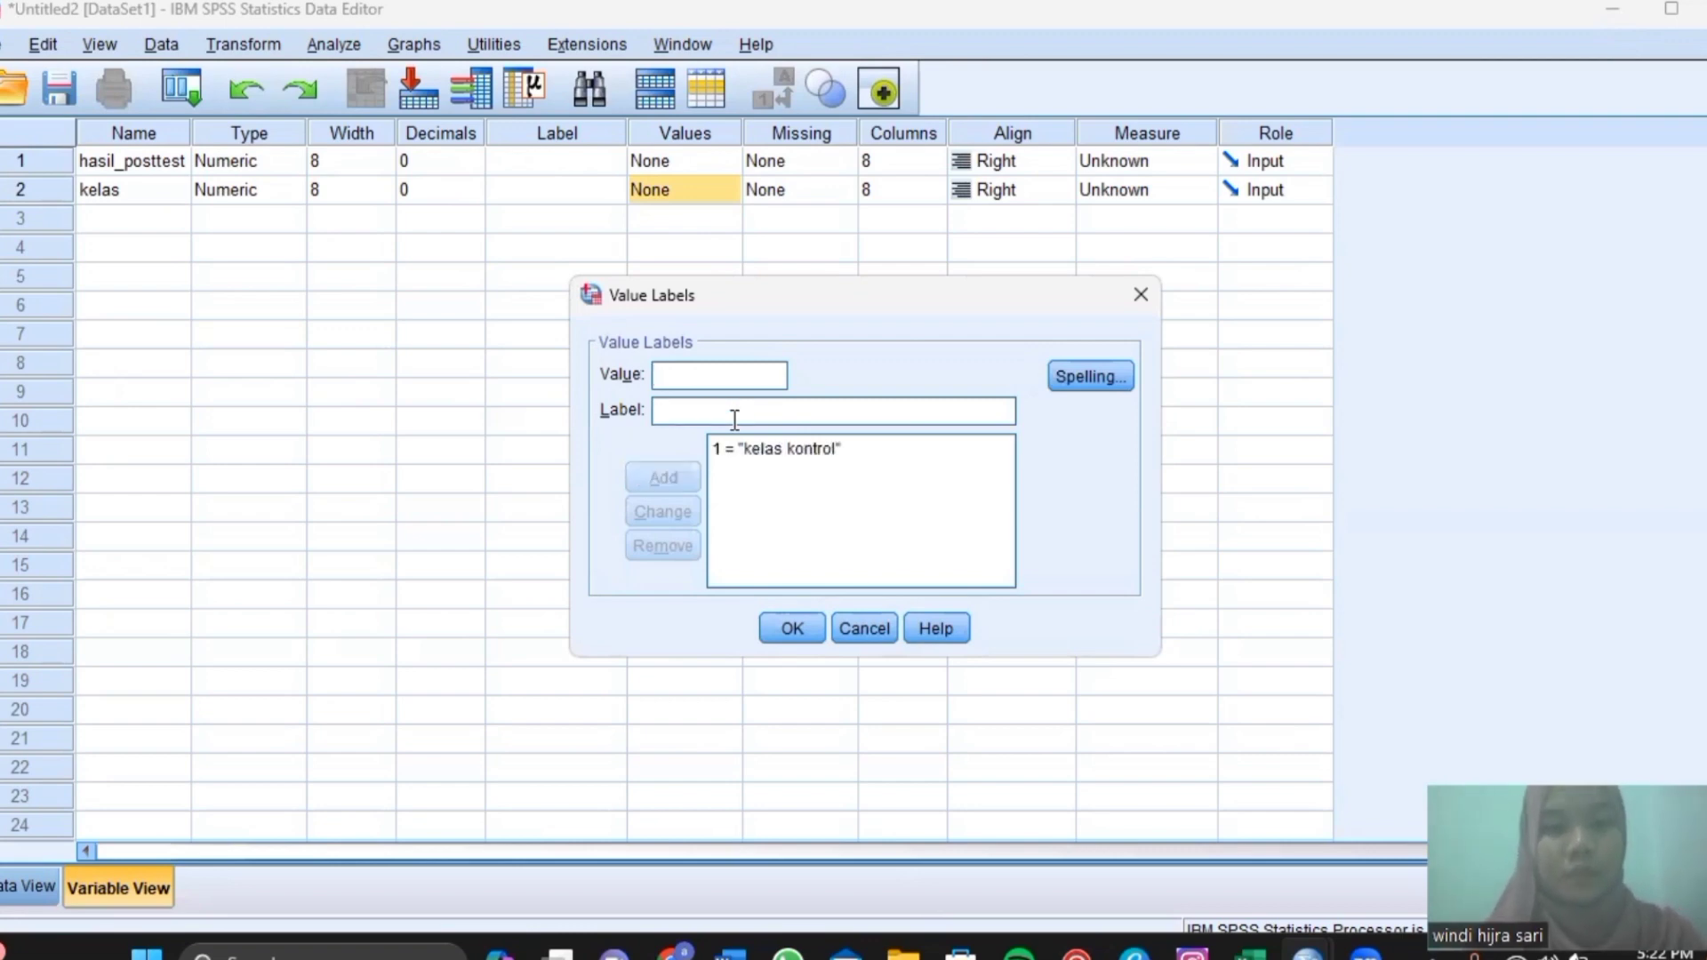
Add value label 2 = 'kelas eksperimen', confirm the labels, and switch to Data View.
text(2)
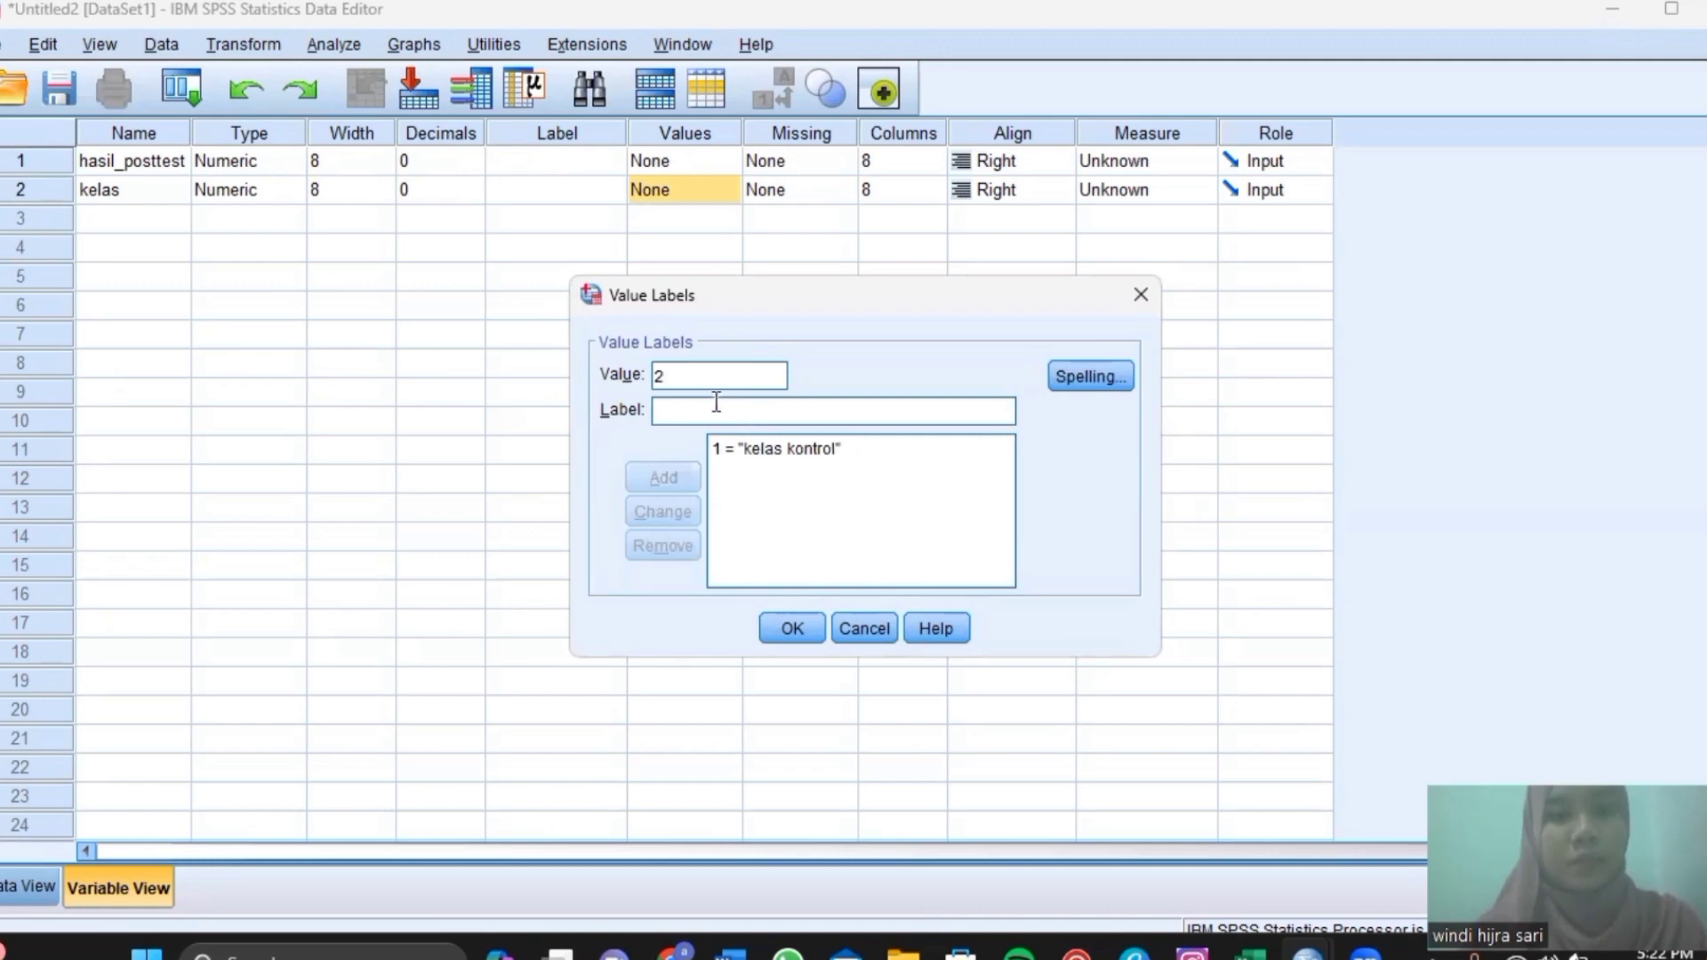
click(716, 411)
text(kel)
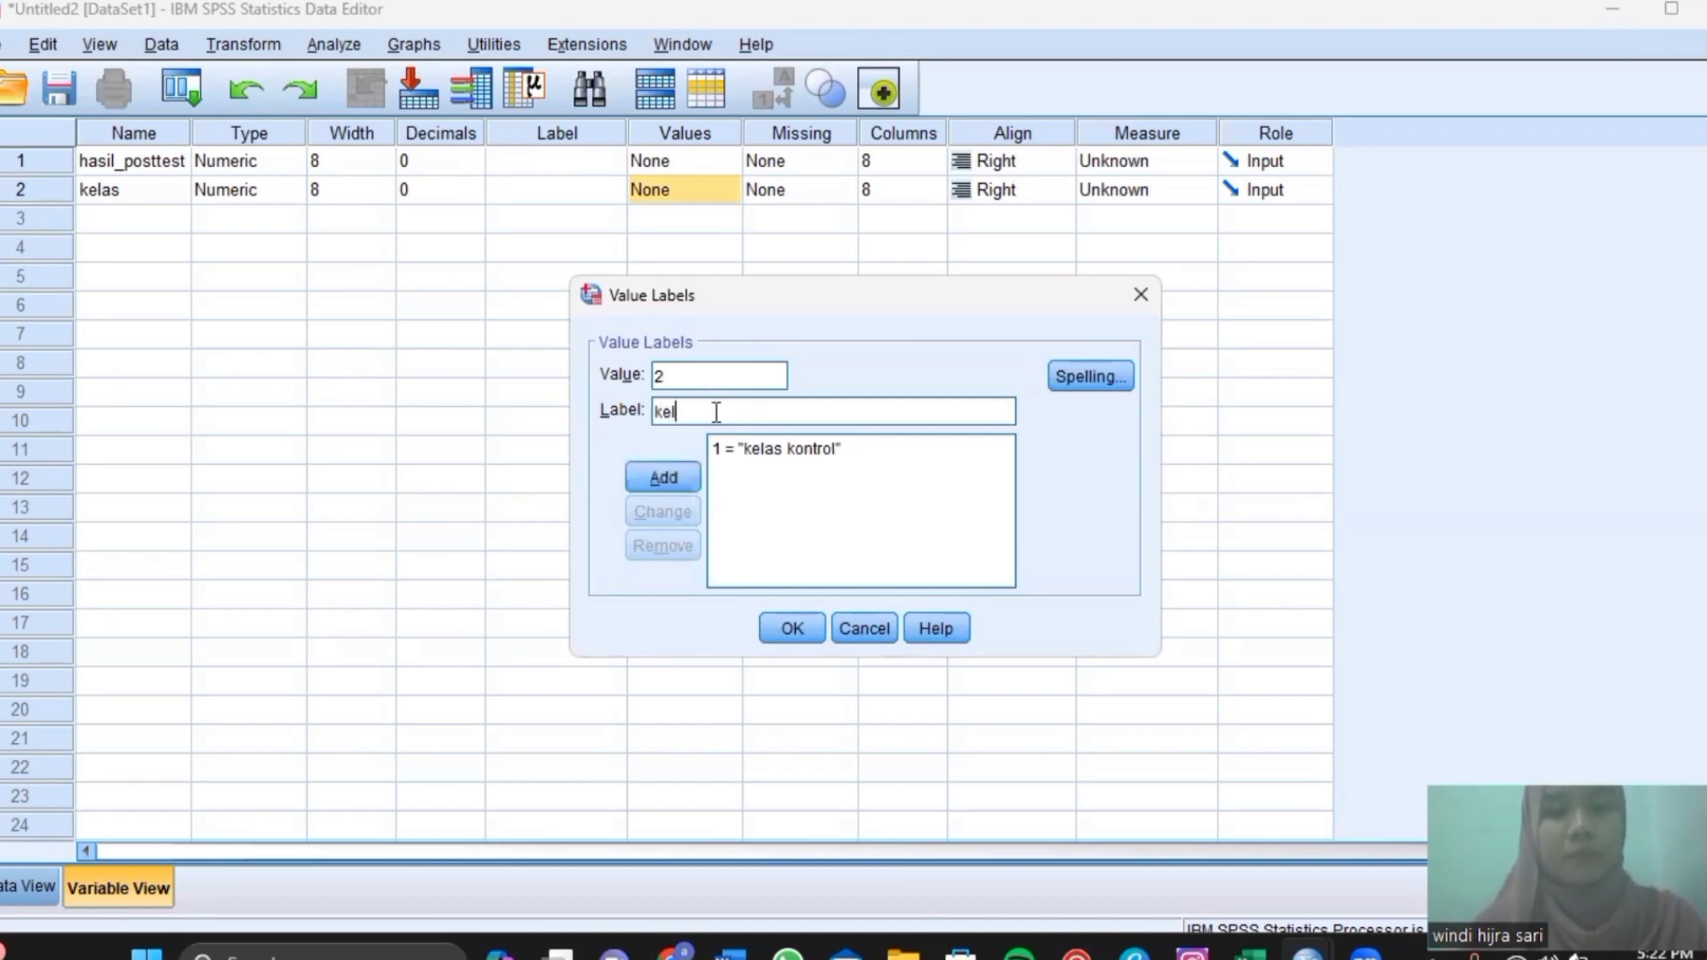
text(as e)
key(BackSpace)
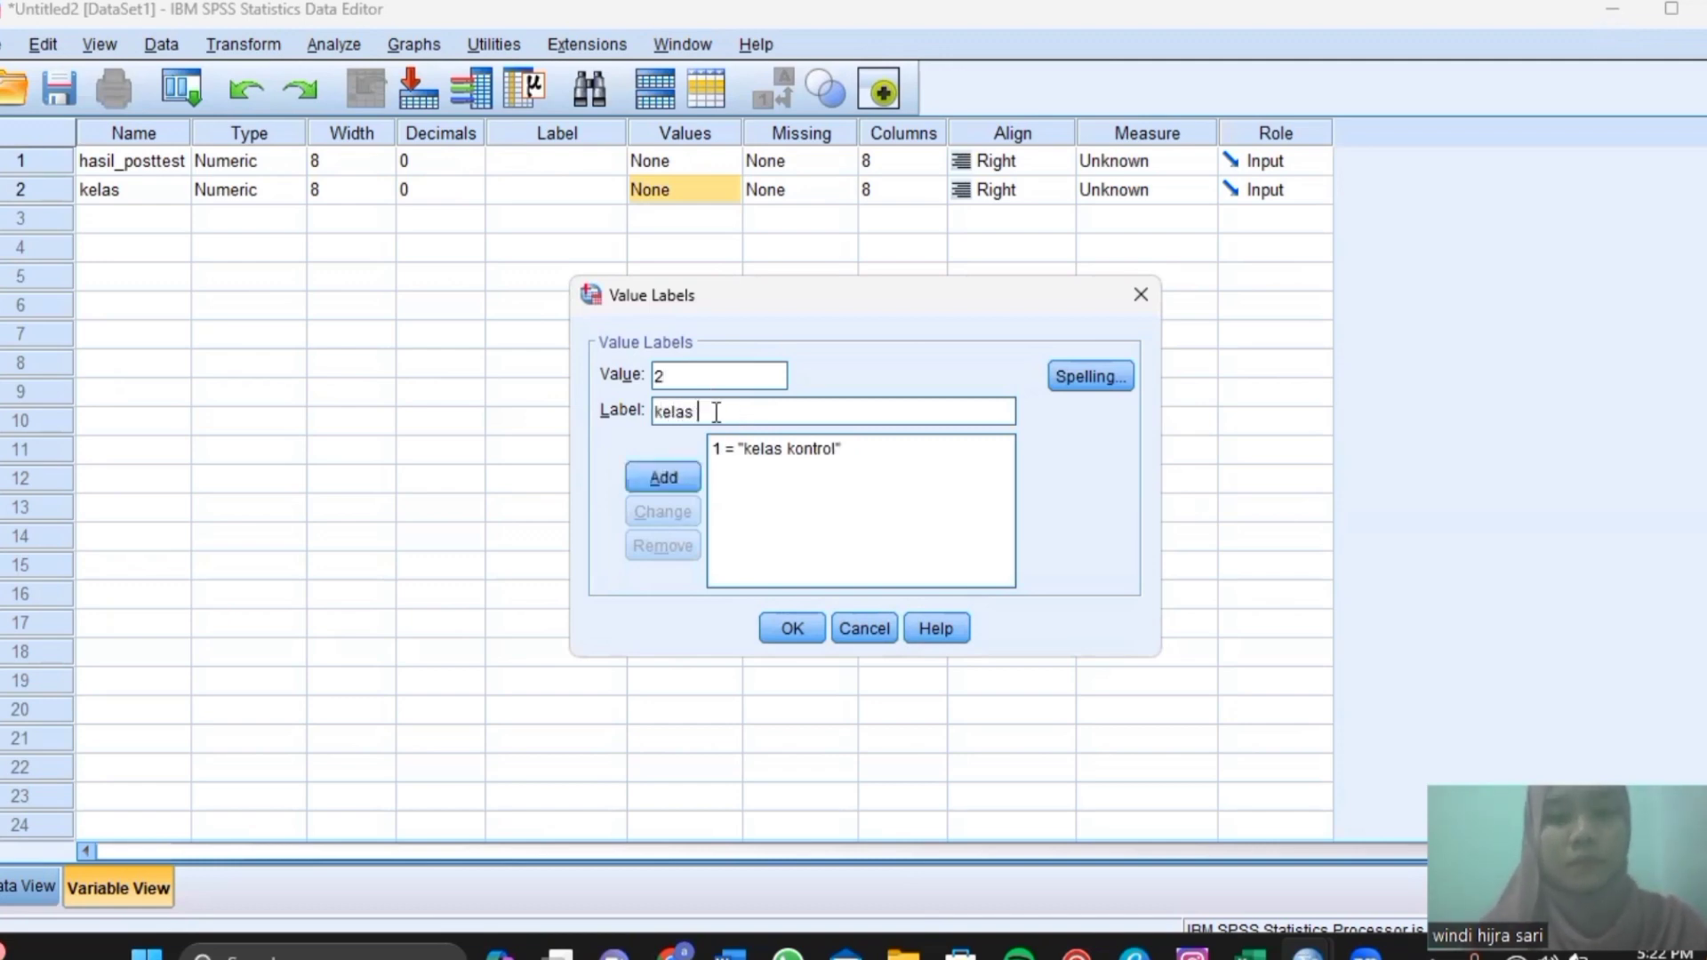
text(eksperiem)
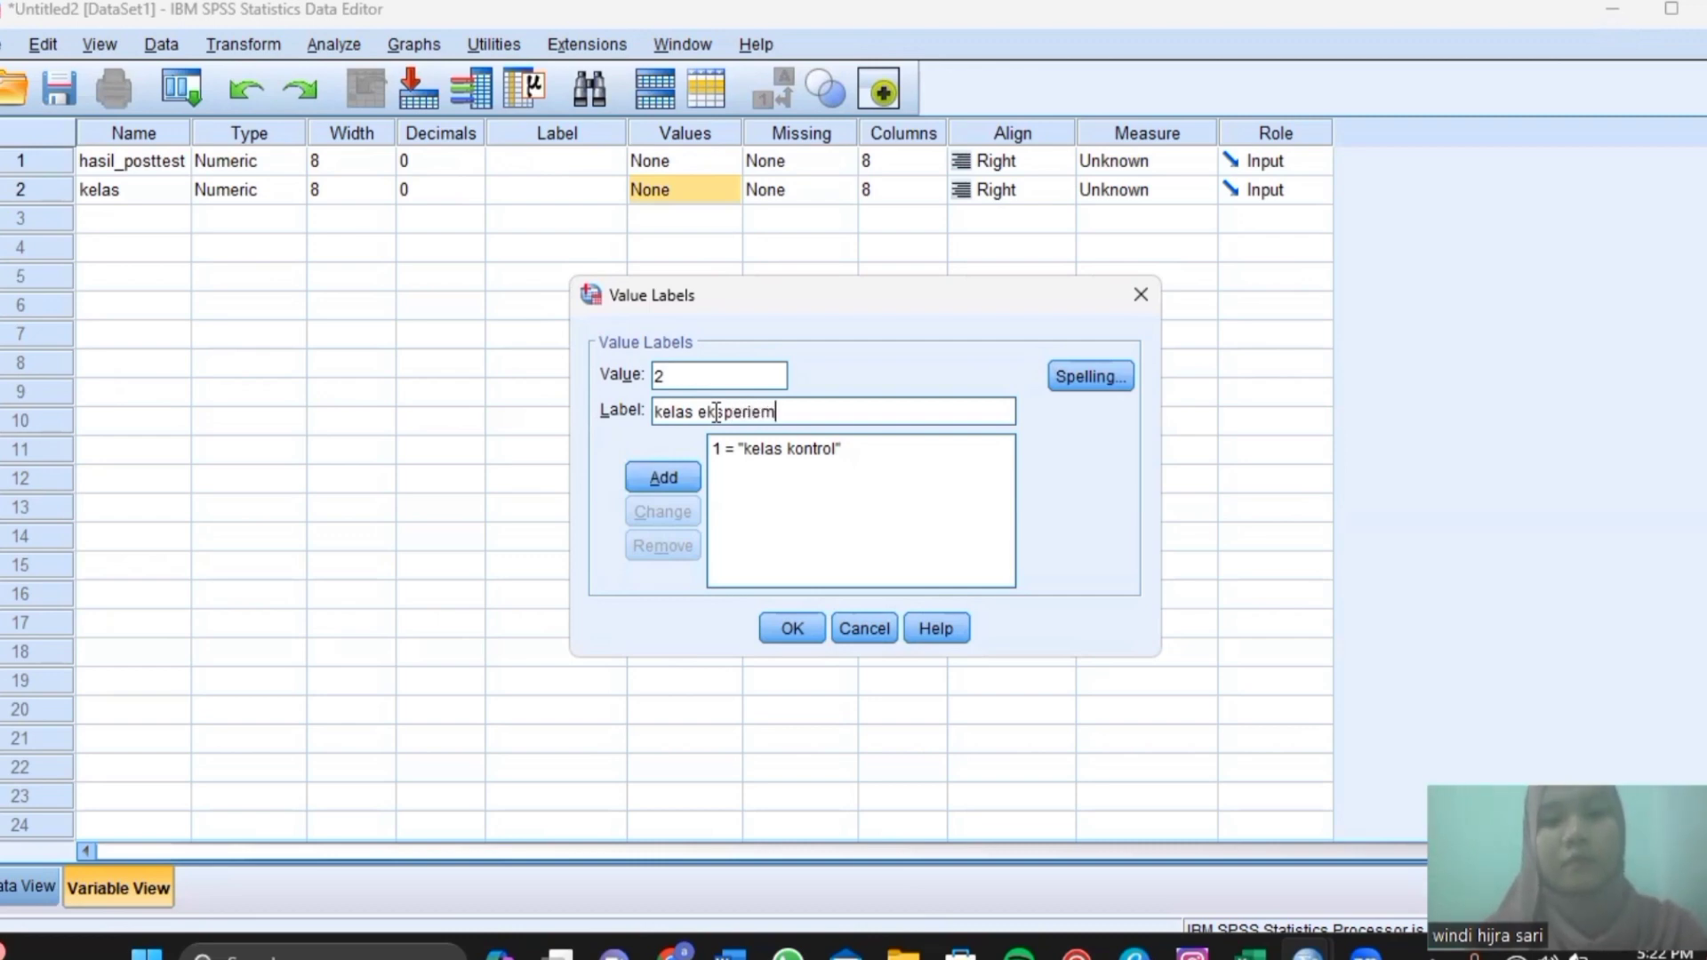
key(BackSpace)
key(BackSpace)
key(BackSpace)
text(im)
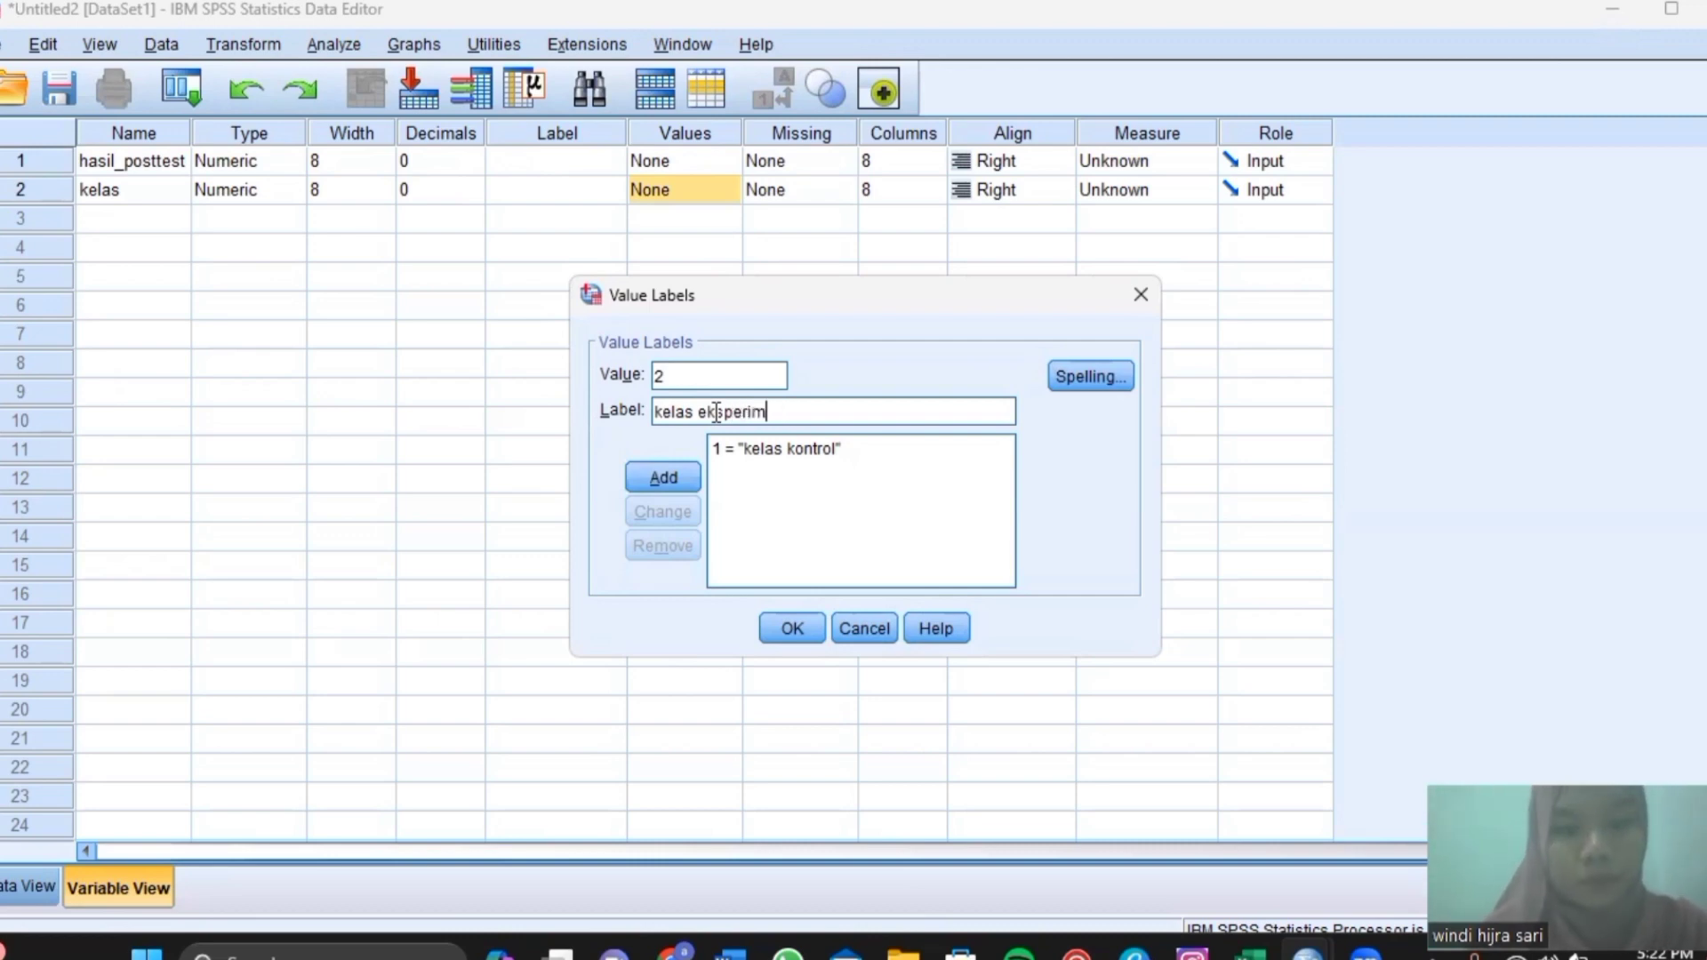
text(en)
key(Return)
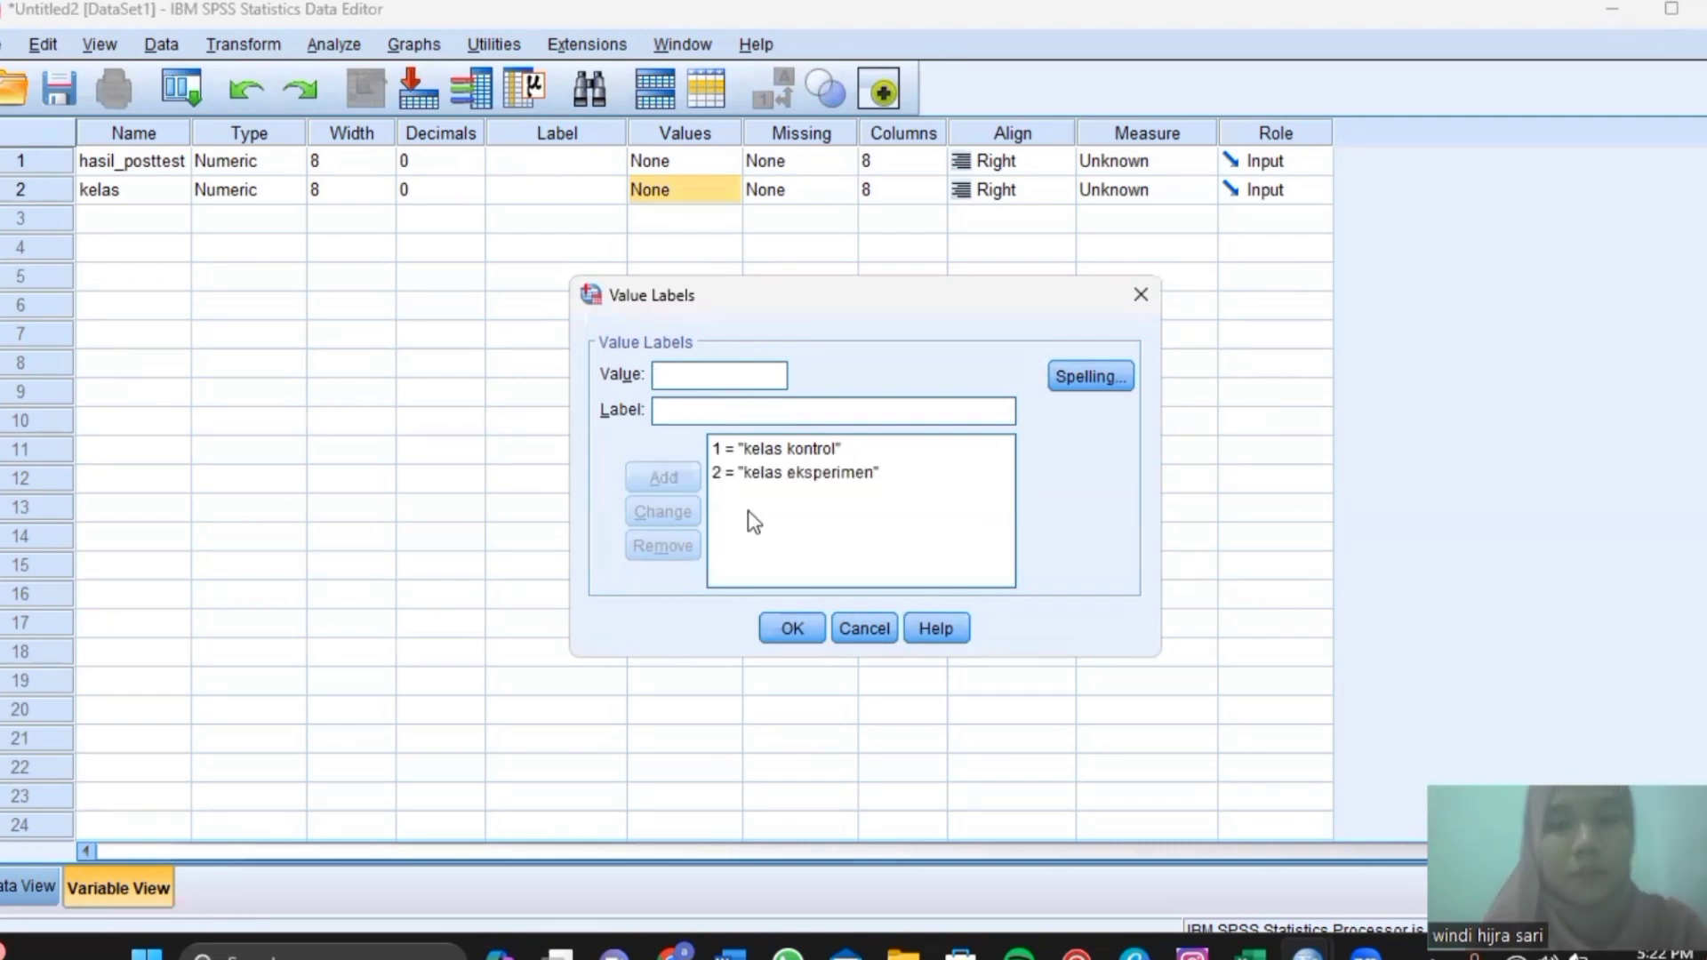
key(Return)
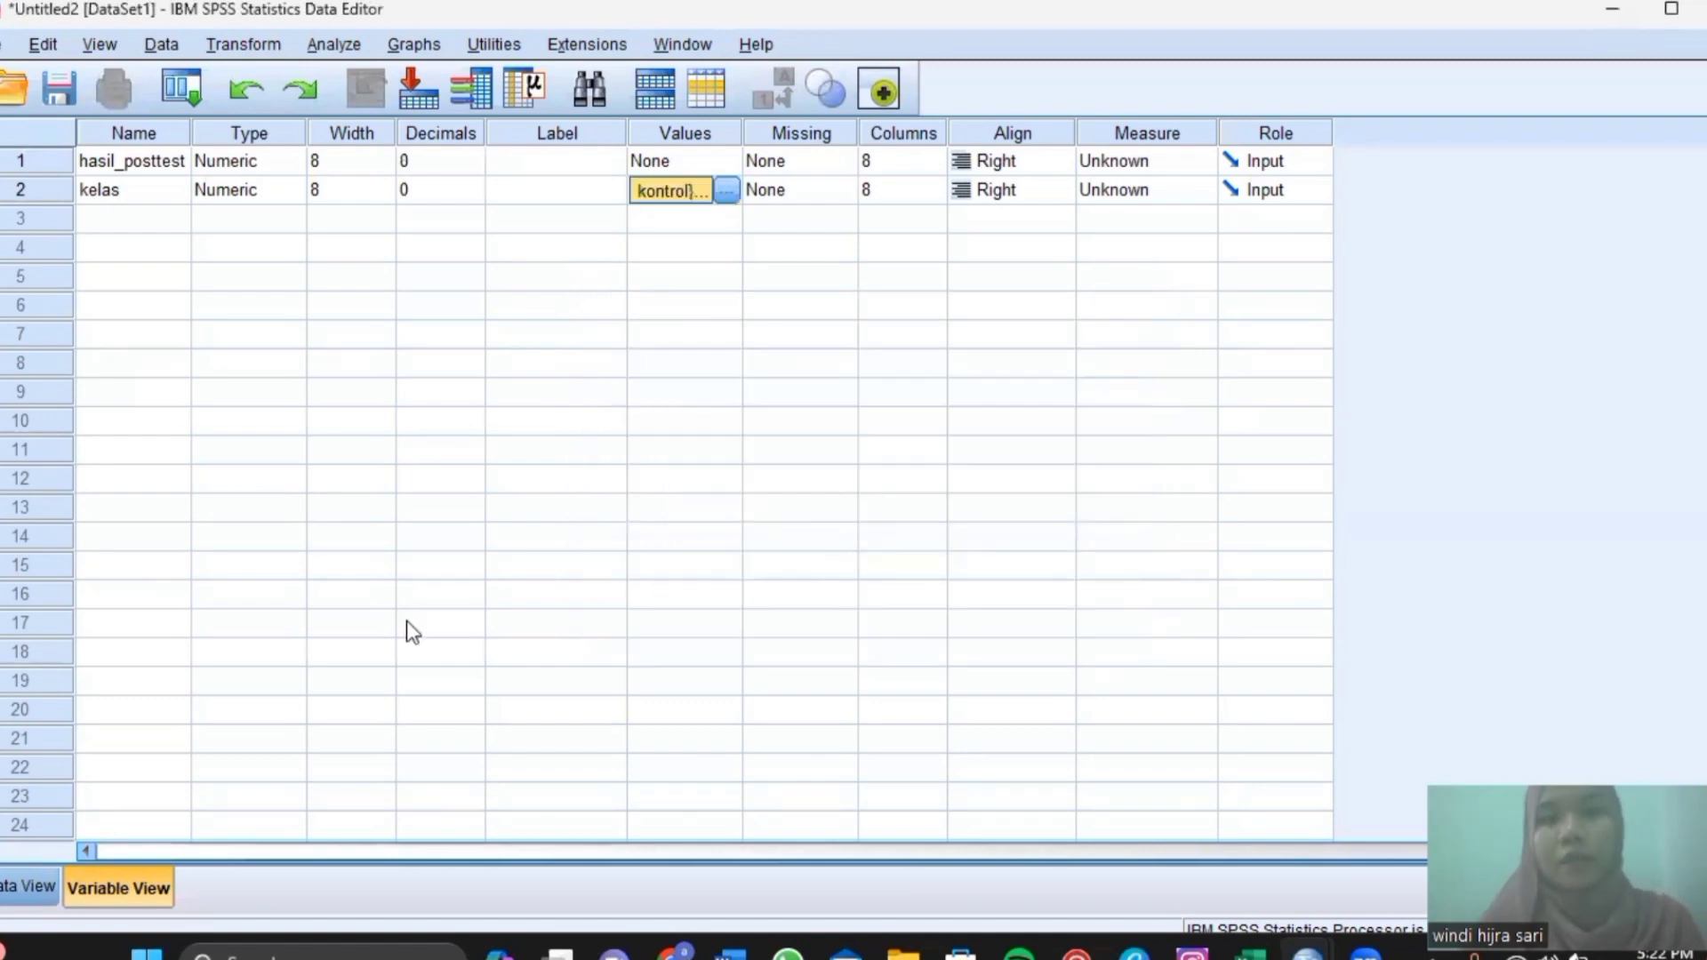
click(25, 872)
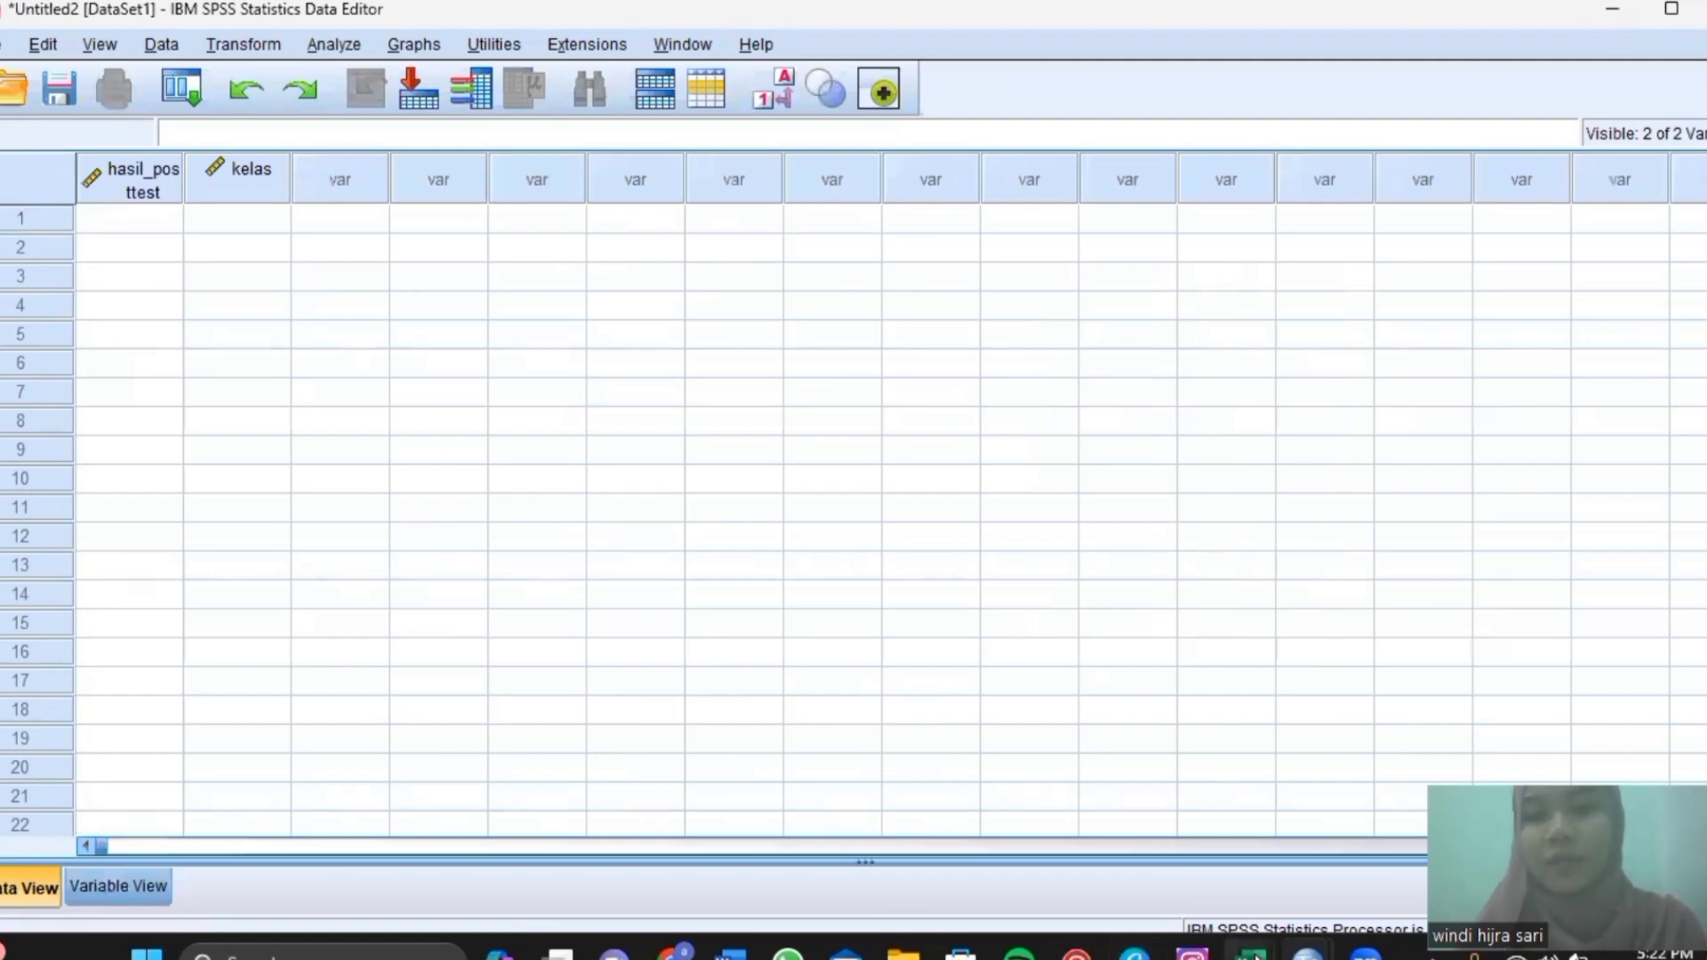
Copy the posttest scores and class codes from columns A and B of the 'uji non parametrik' workbook.
mouse_move(1252, 957)
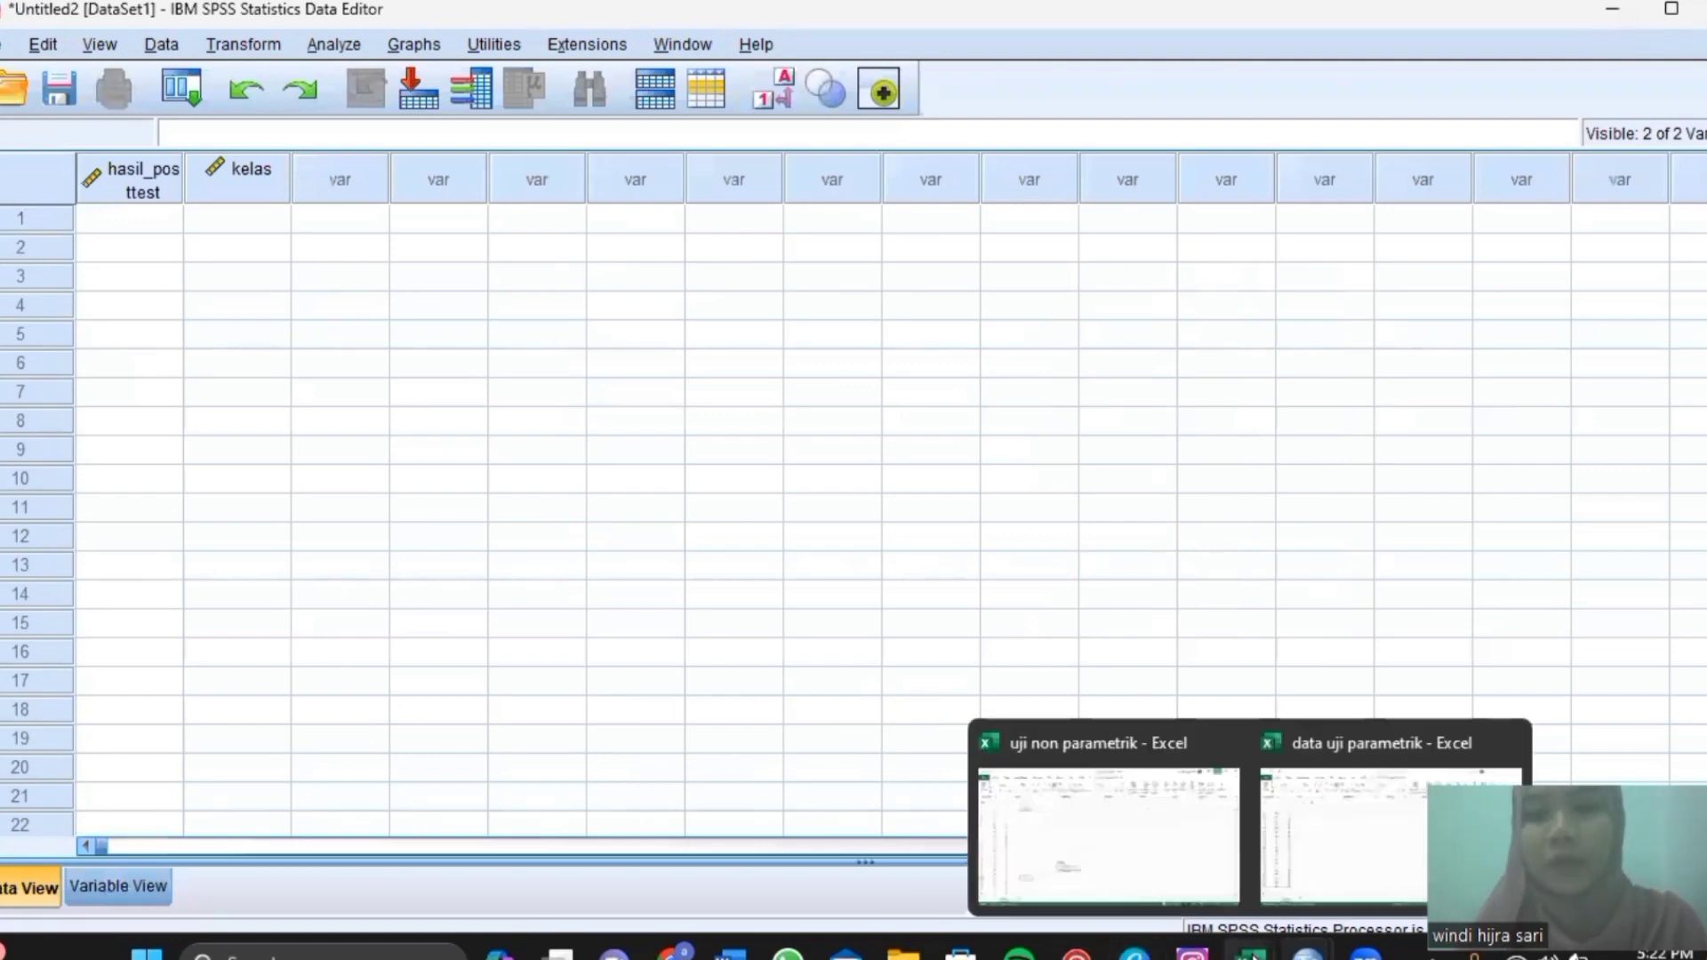
click(1199, 867)
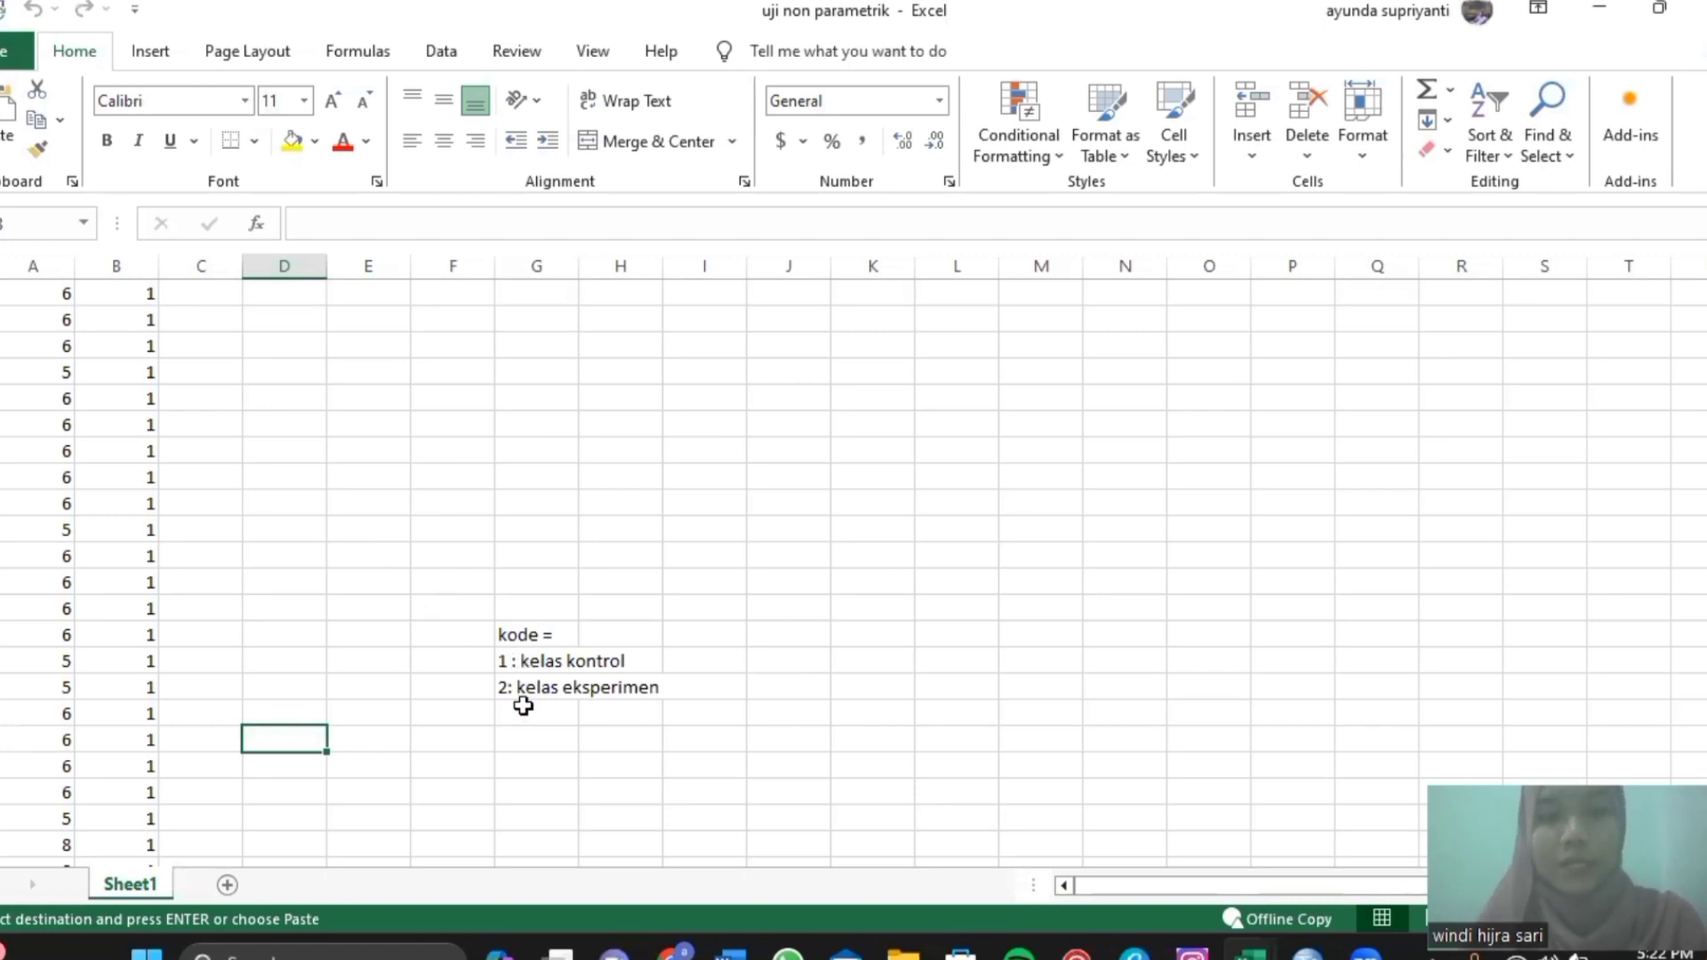
click(18, 293)
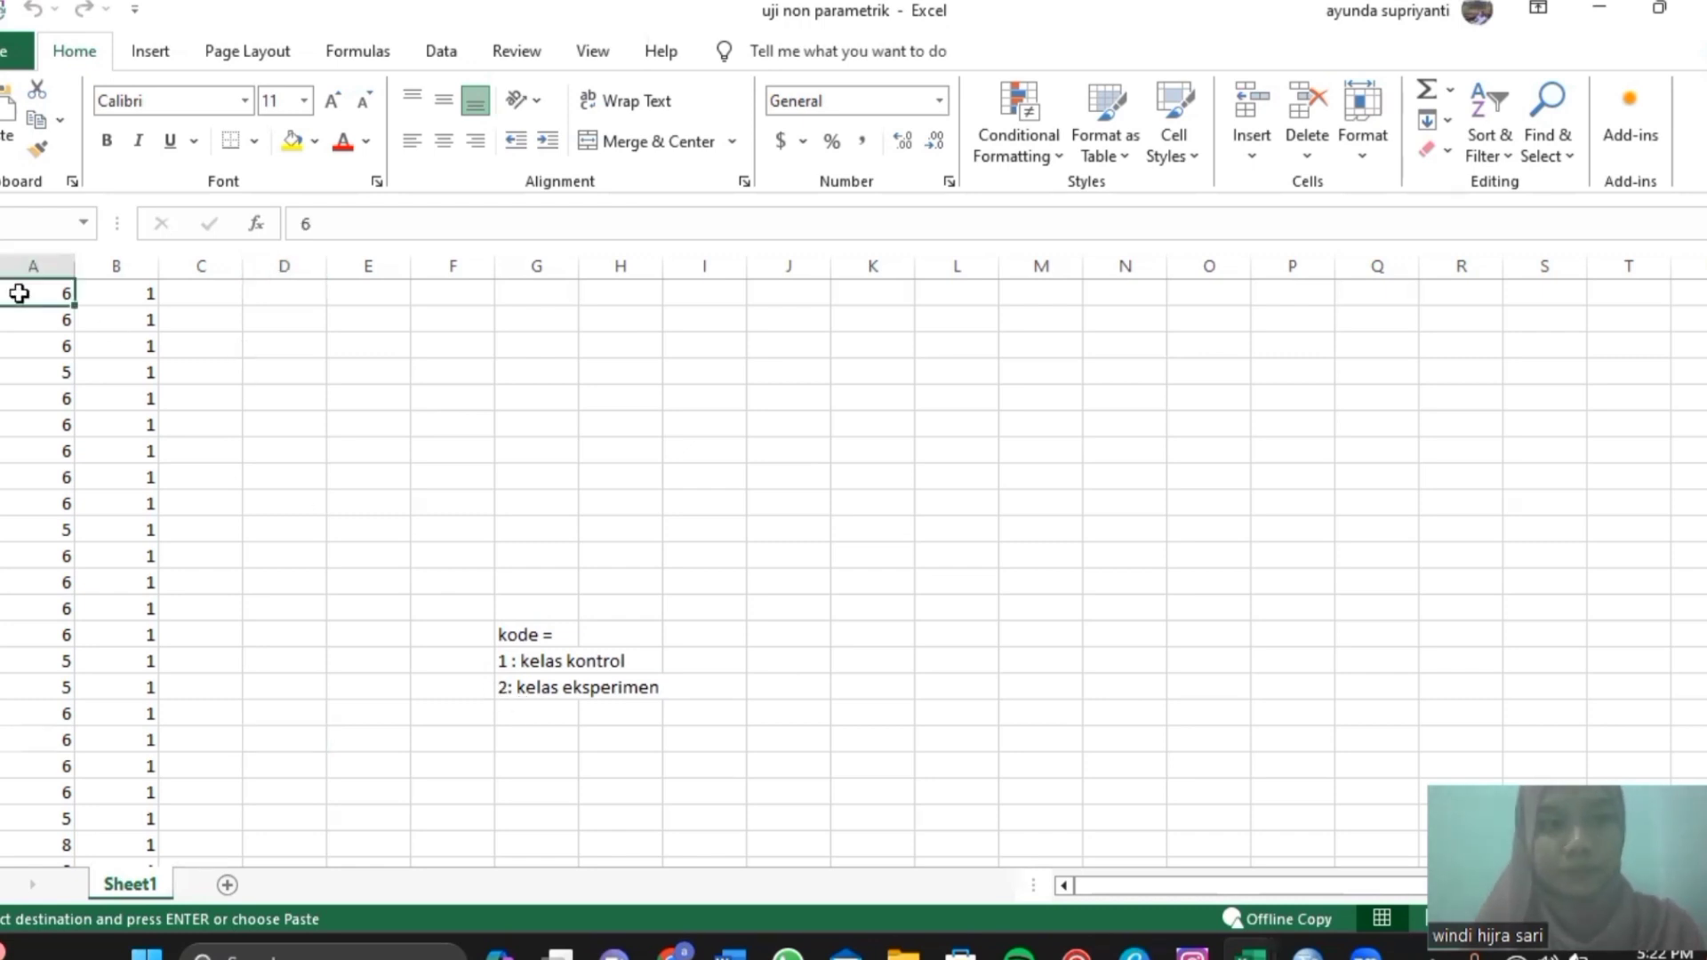
text(6	1	 6	1	 6	1	 5	1	 6	1	 6	1	 6	1	 6	1	 6	1)
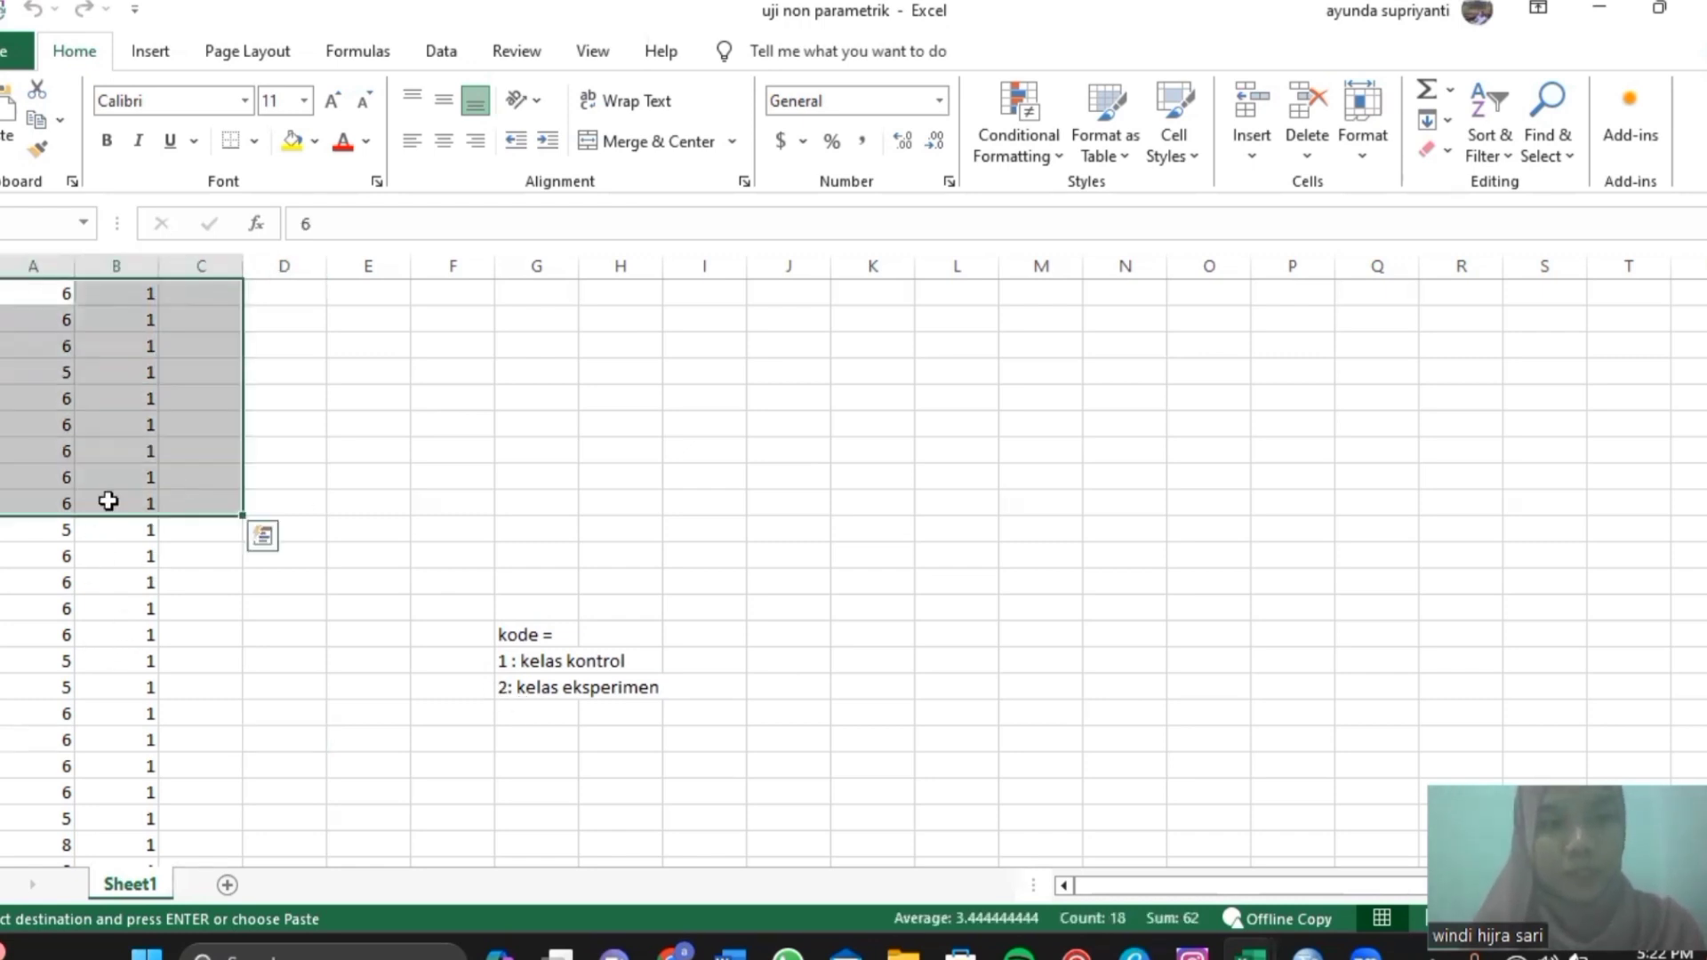
click(73, 420)
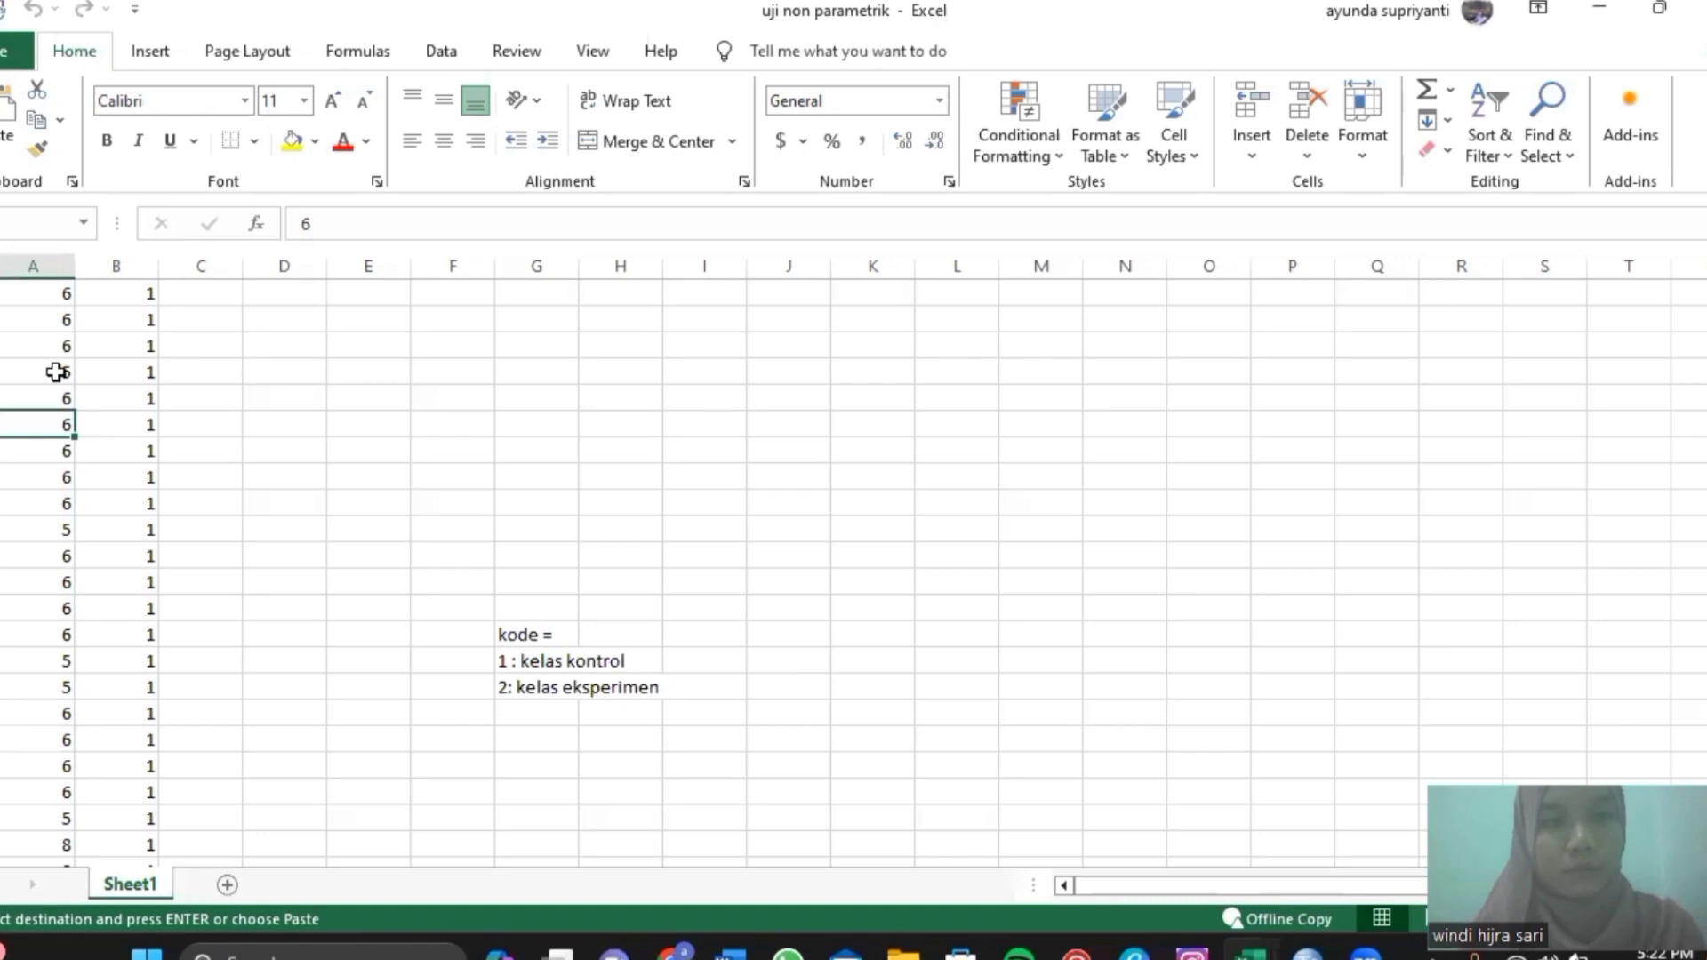
click(36, 296)
key(F2)
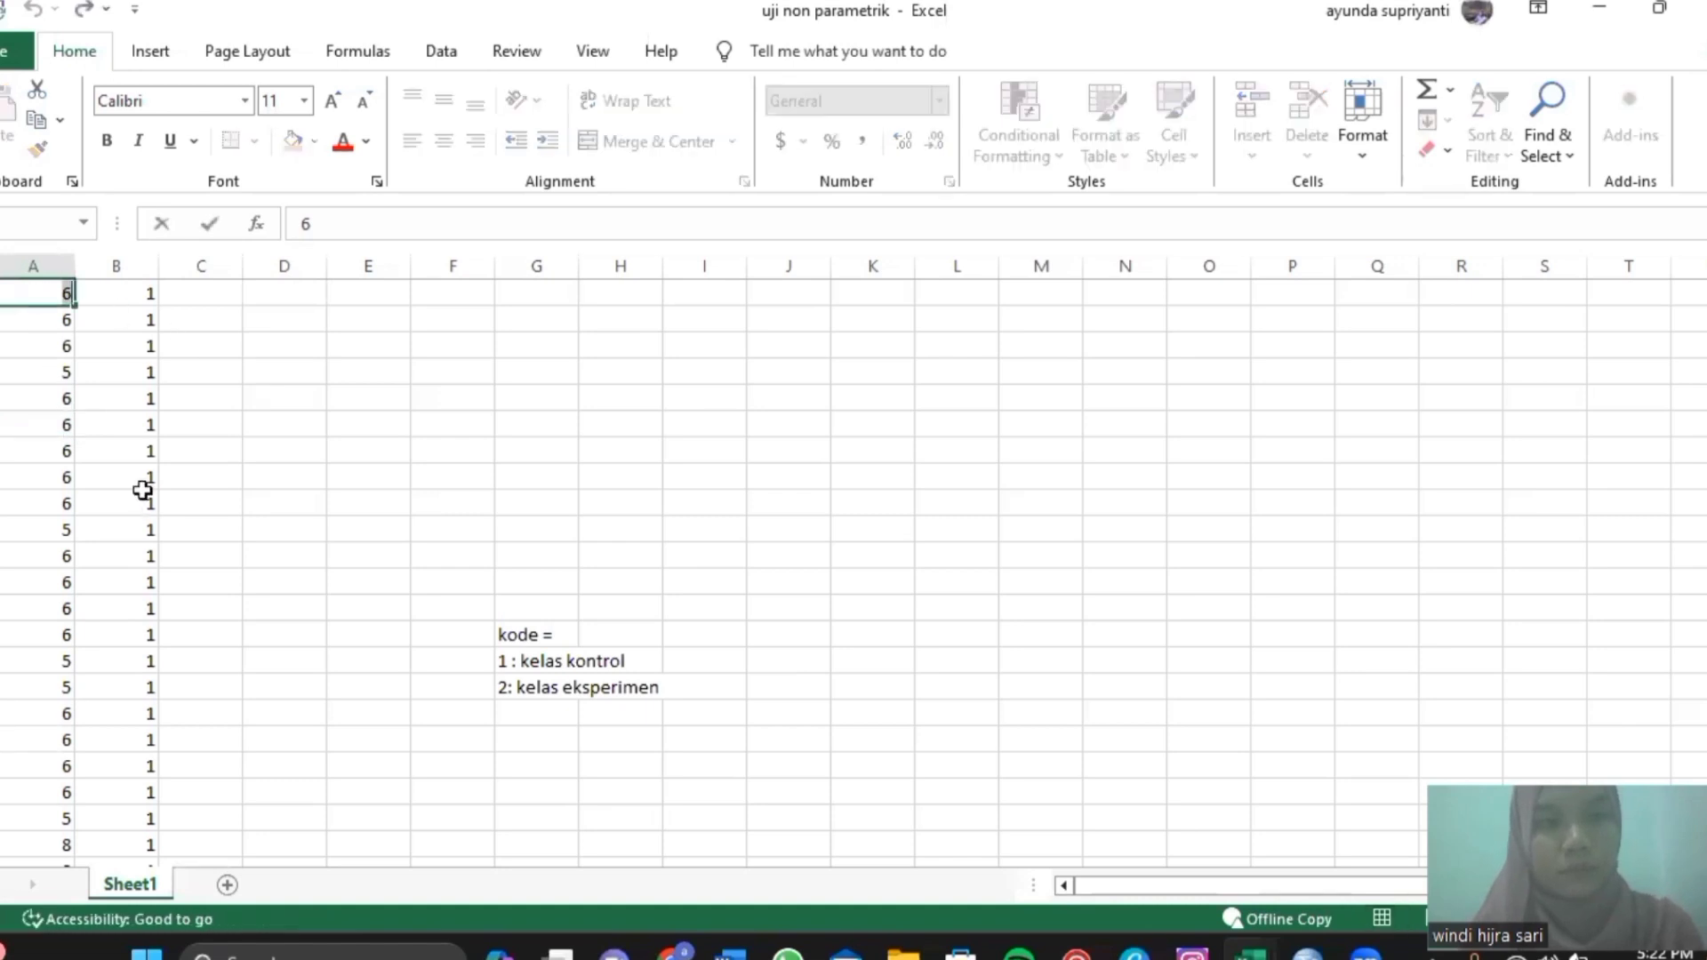
drag(142, 494, 131, 429)
click(38, 293)
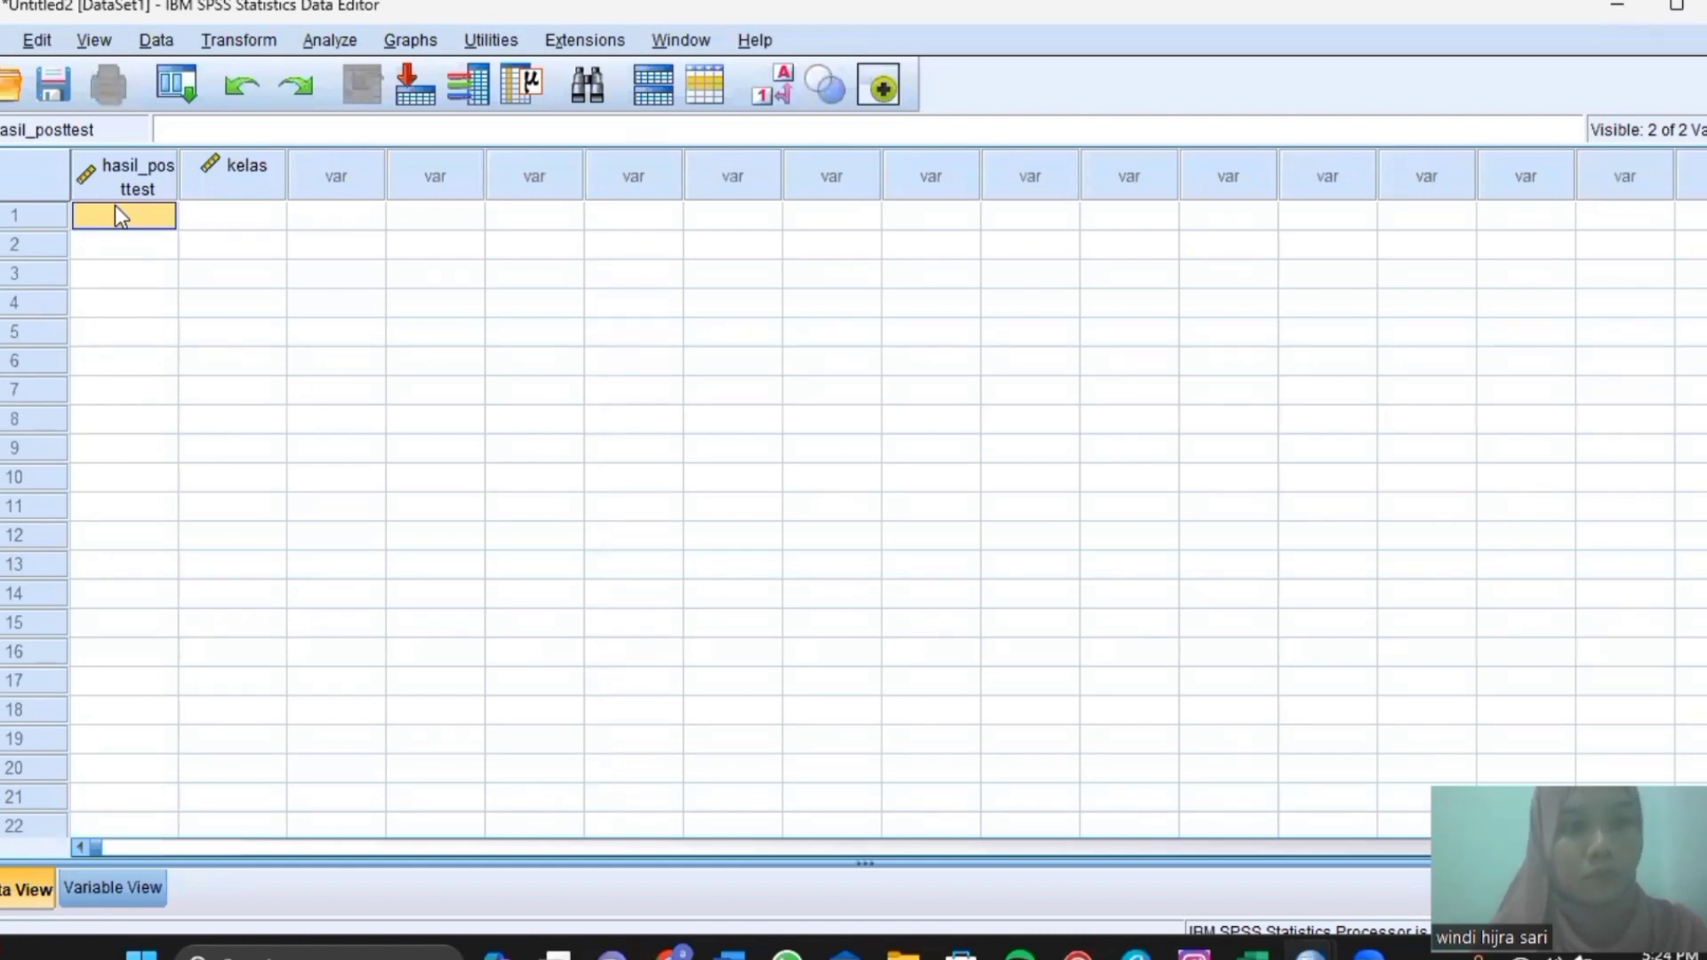
Paste the copied scores and class codes starting at the first hasil_posttest cell.
right_click(115, 207)
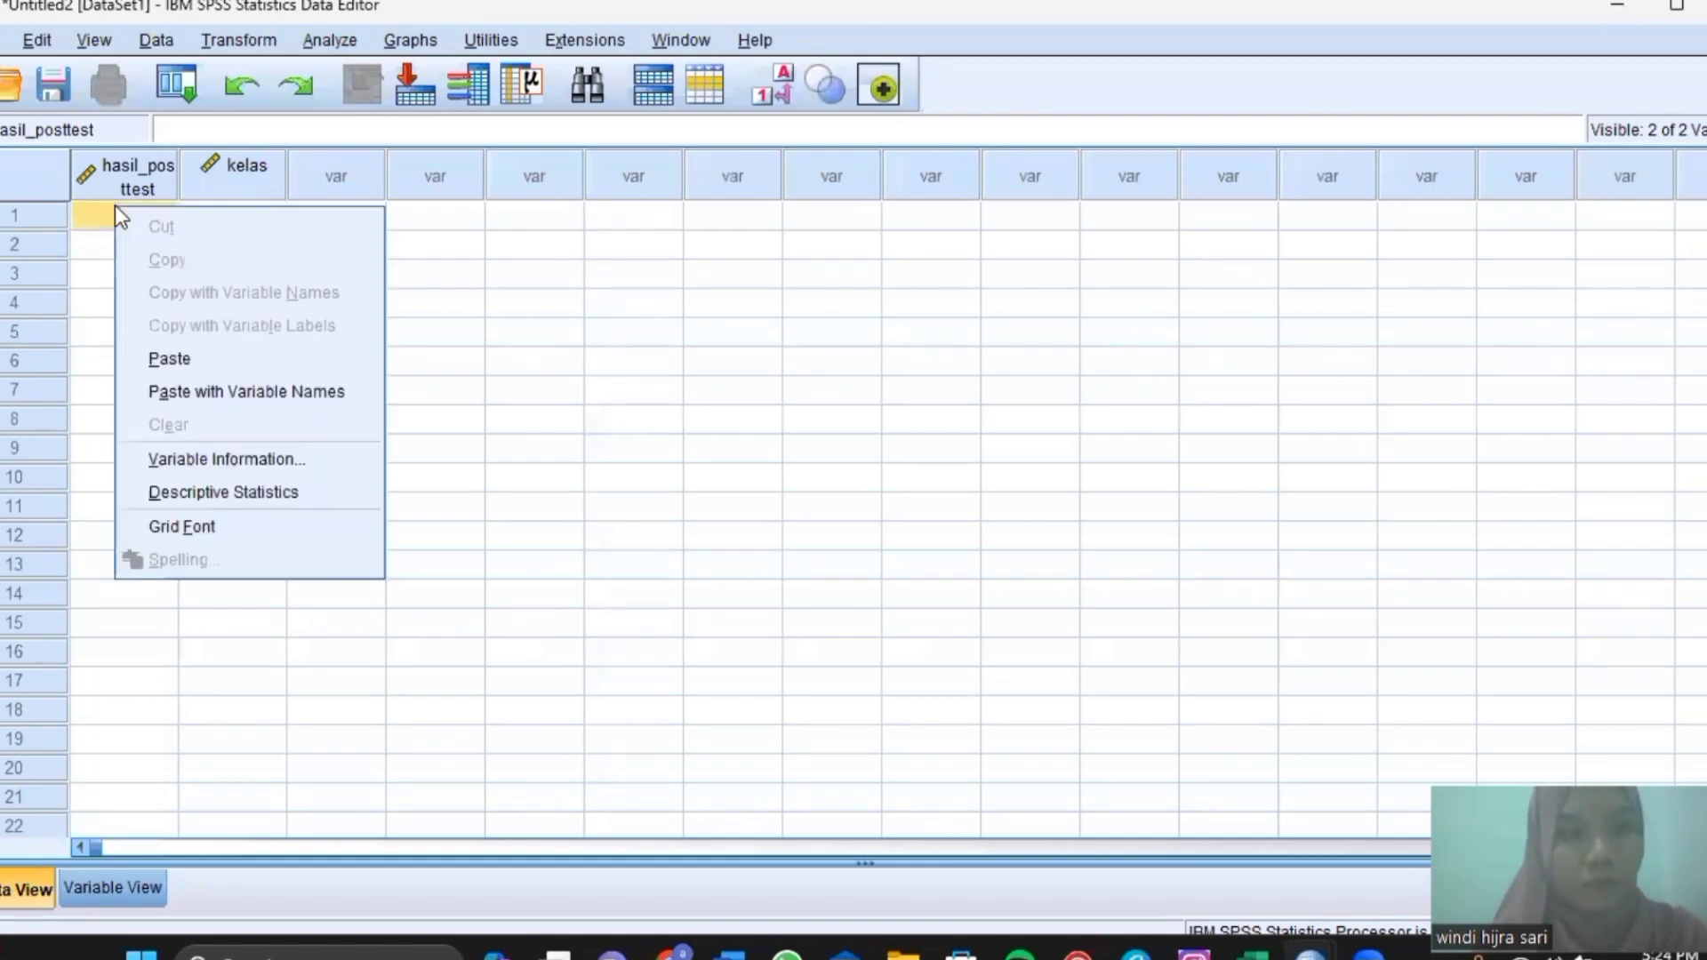
click(194, 361)
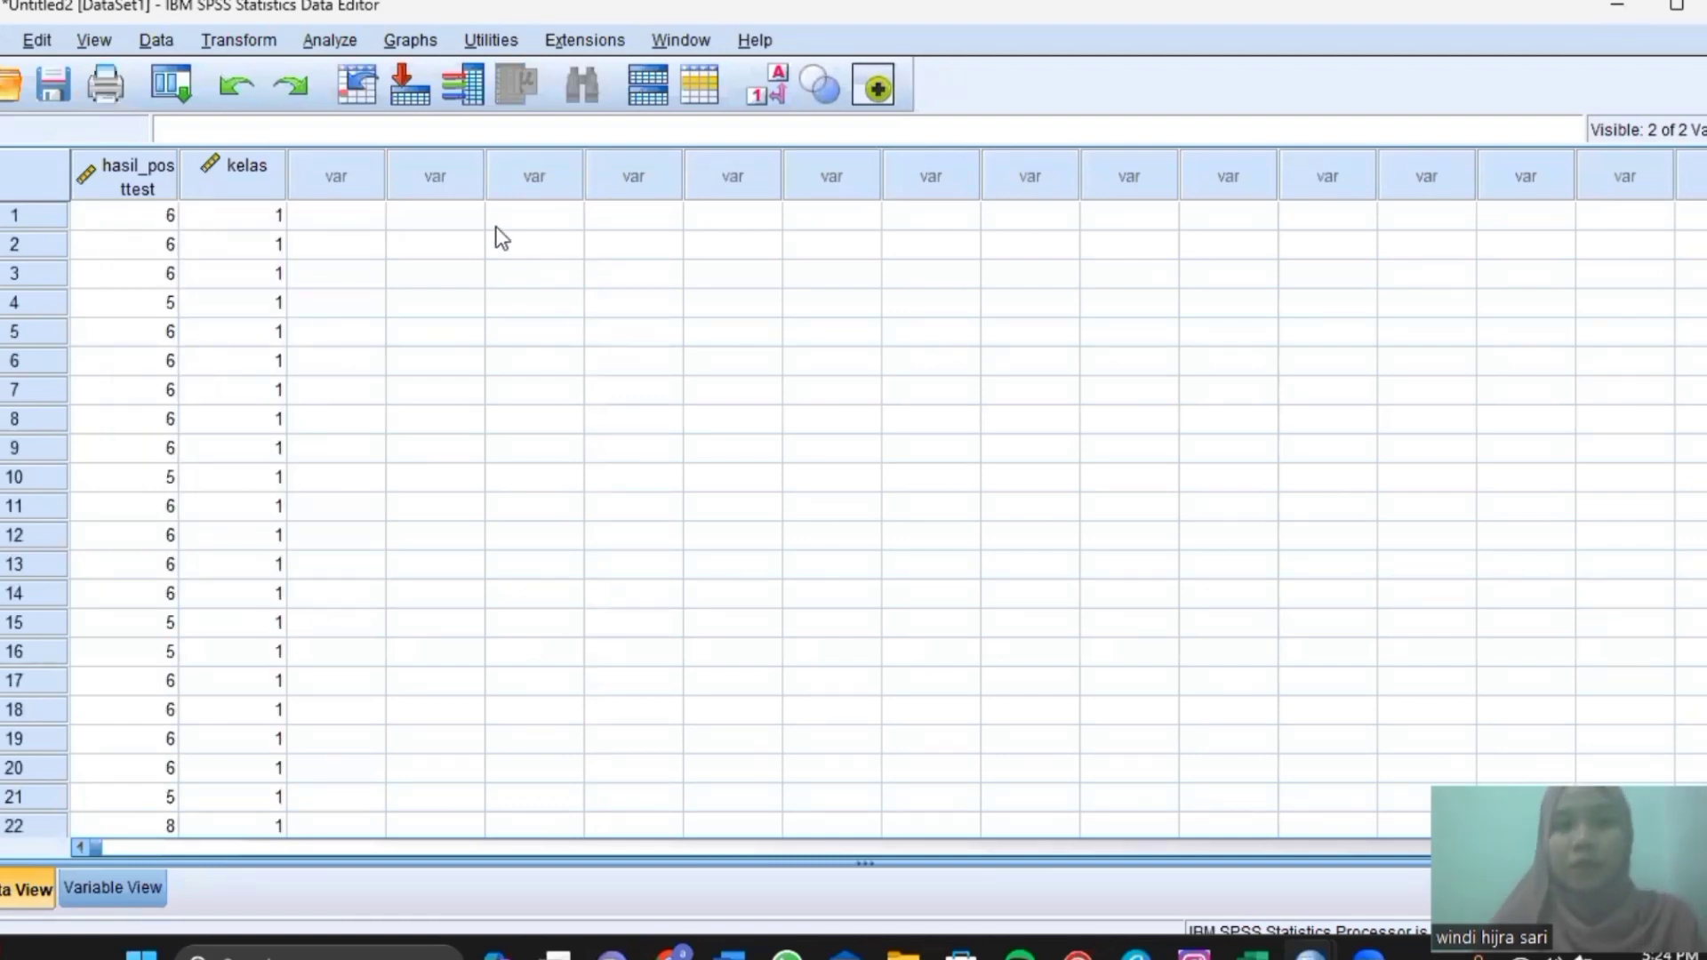
Explore hasil_posttest by kelas with normality plots and tests, giving Shapiro-Wilk Sig. .000 and .003.
click(317, 49)
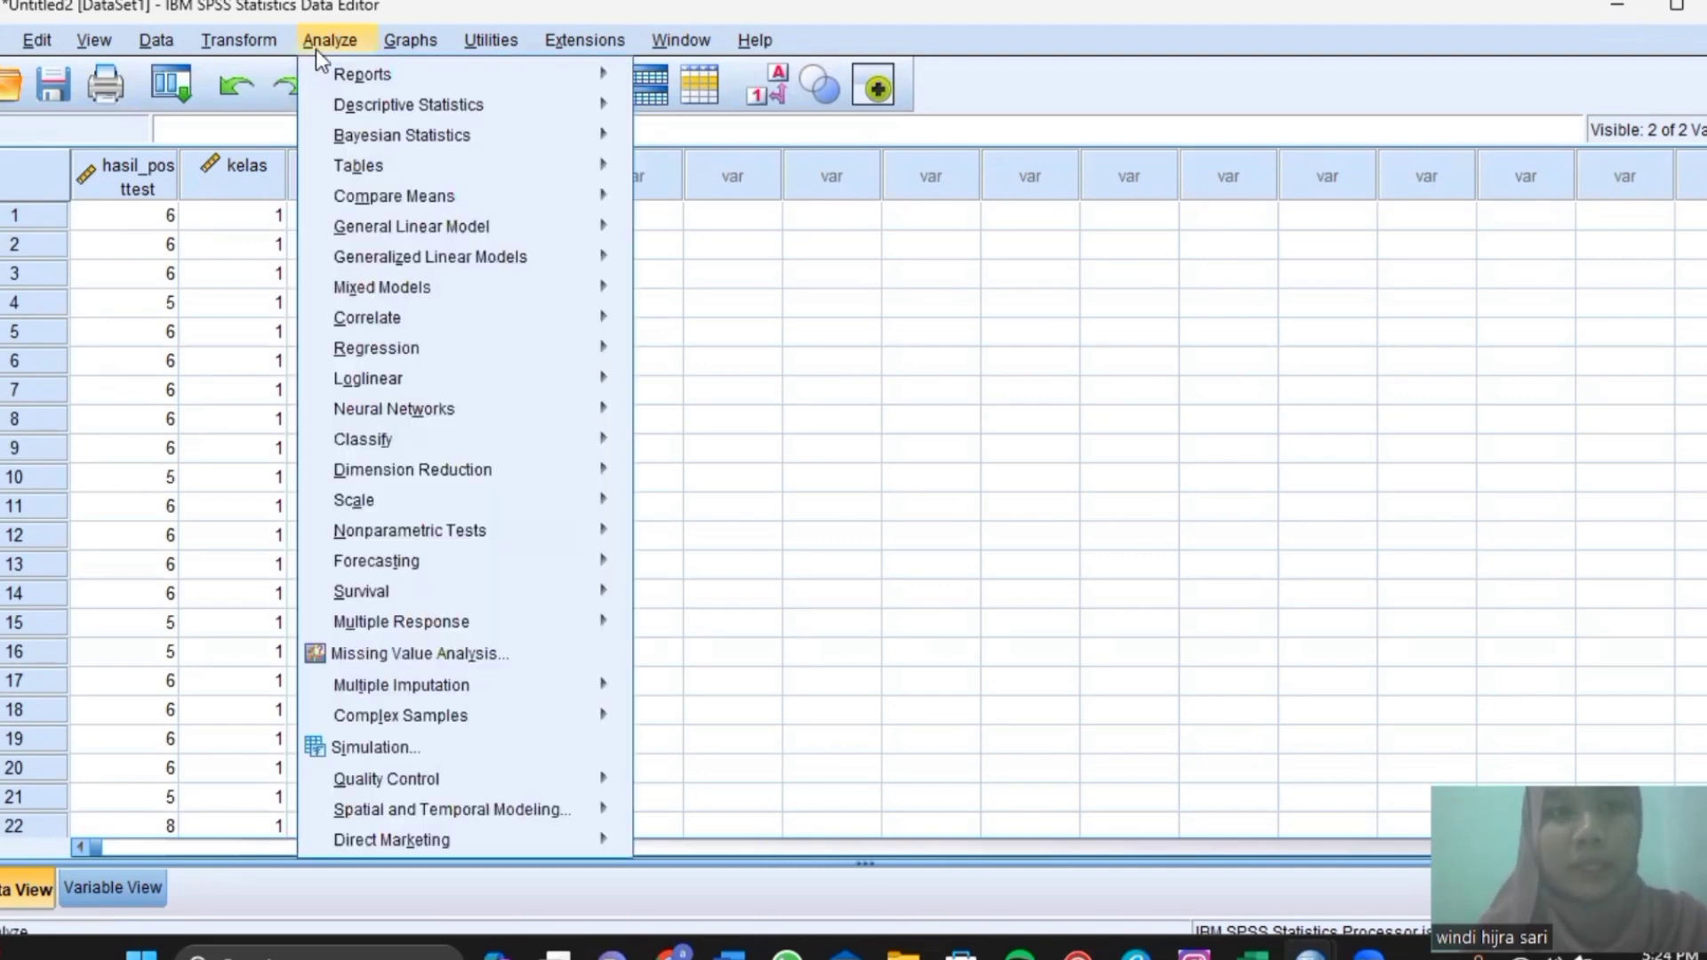
mouse_move(397, 115)
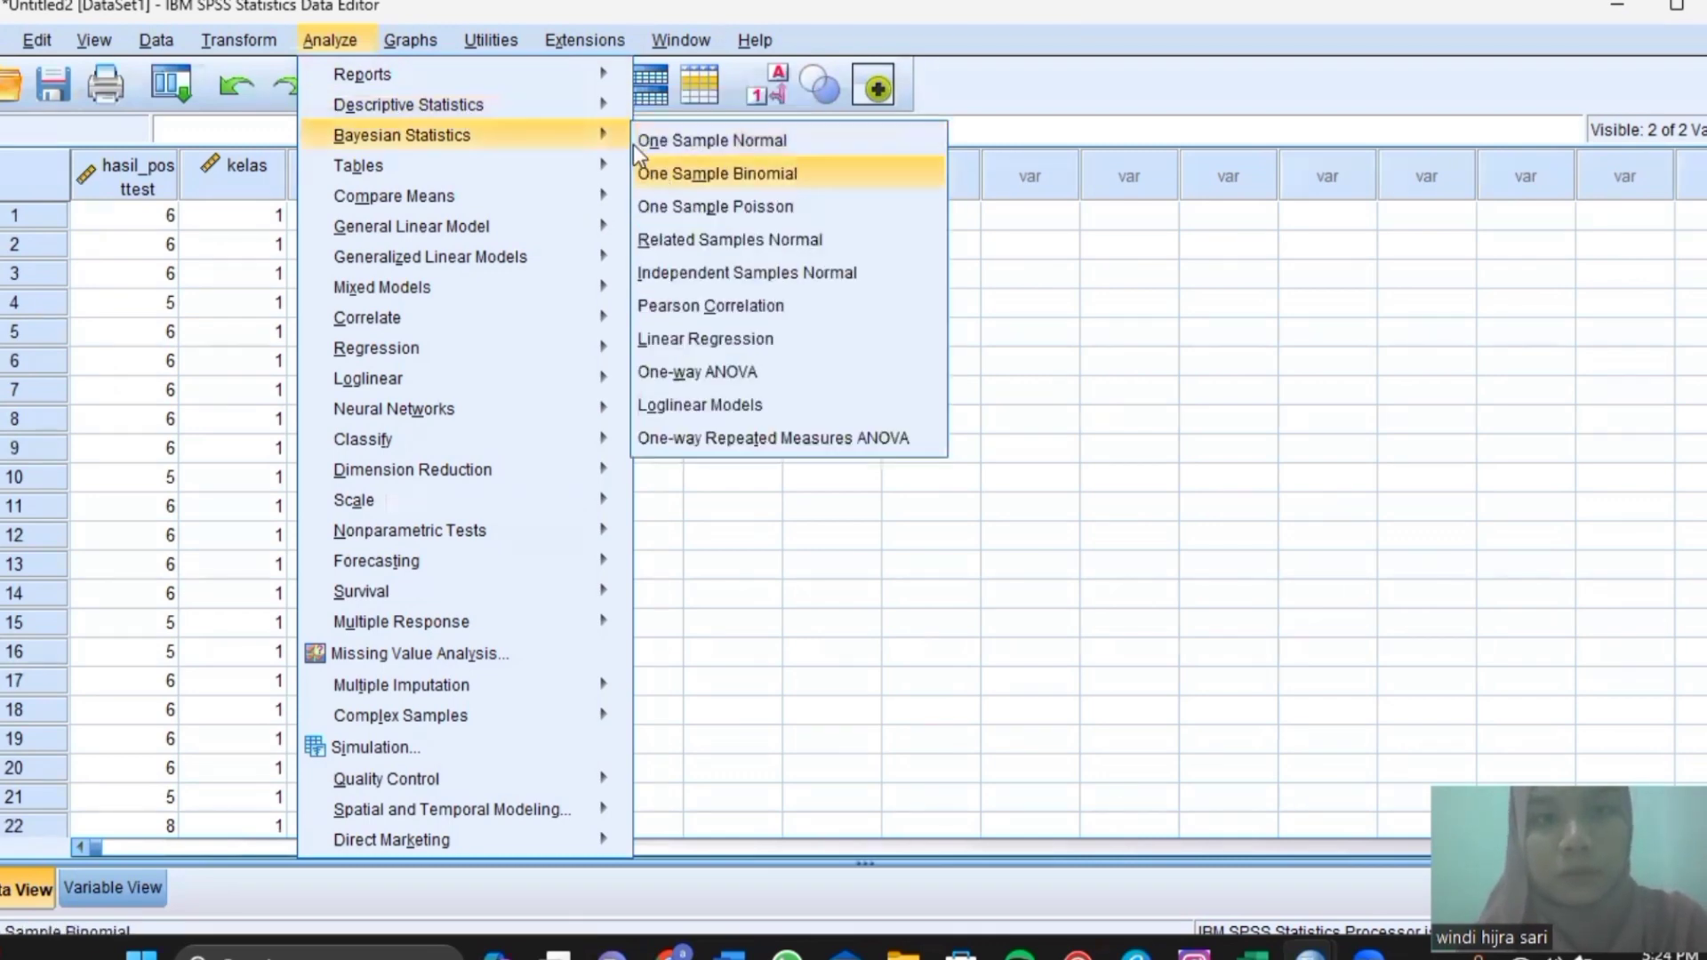
click(681, 178)
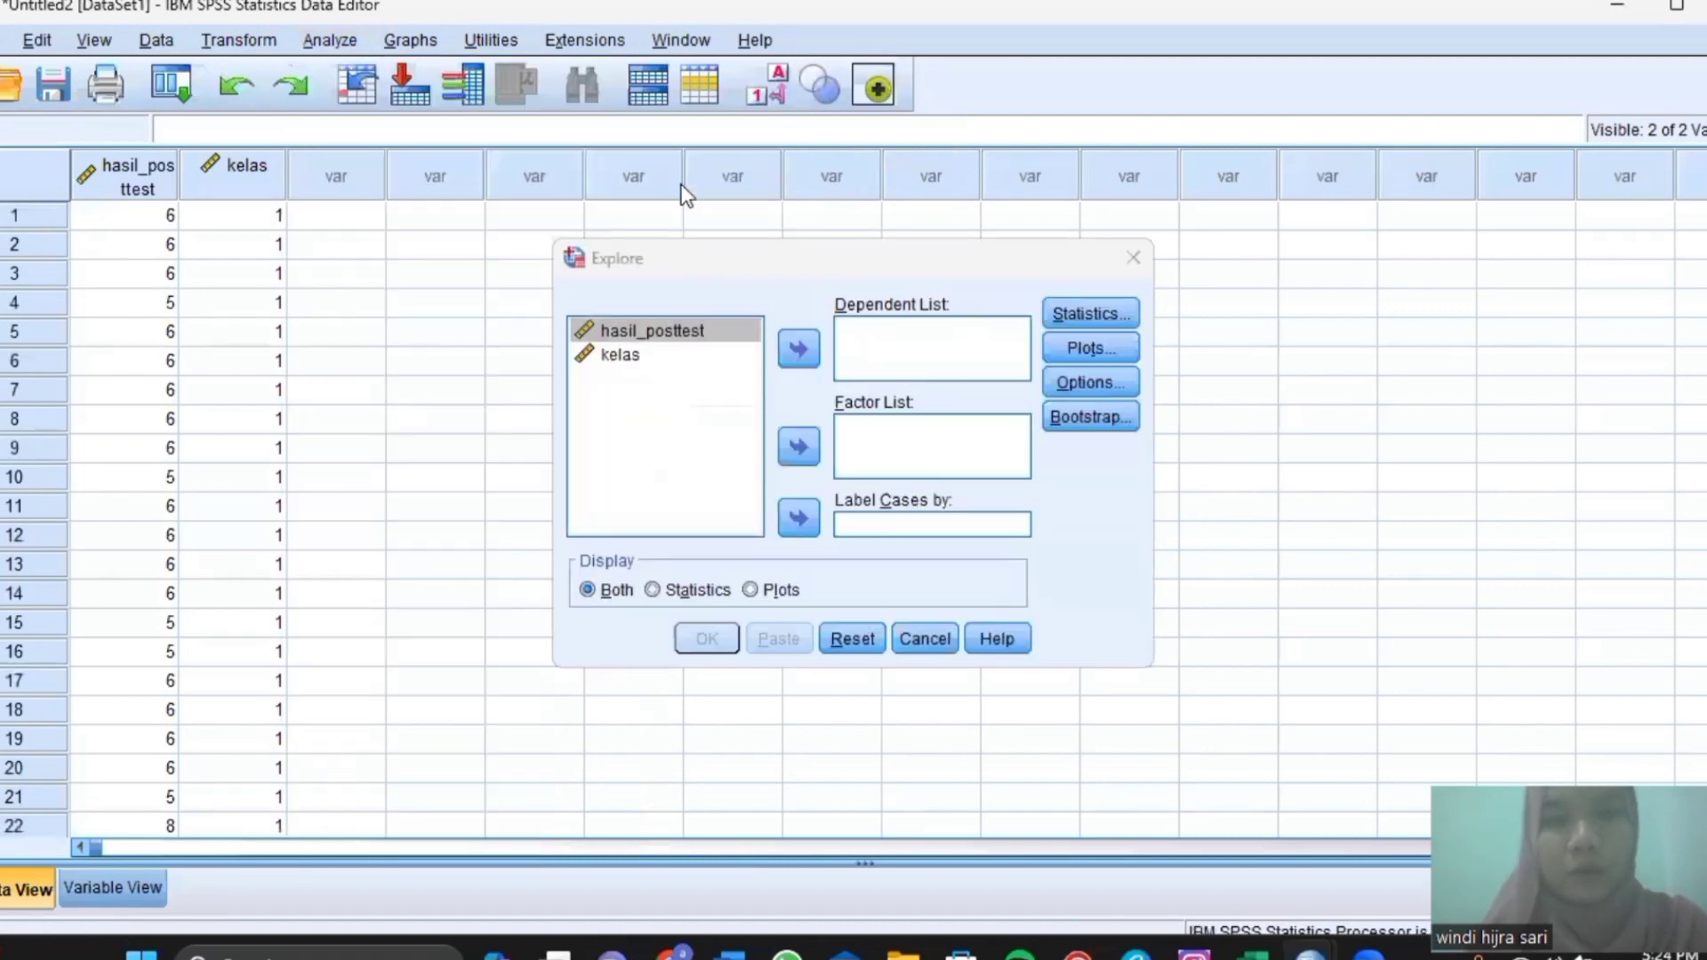
click(800, 347)
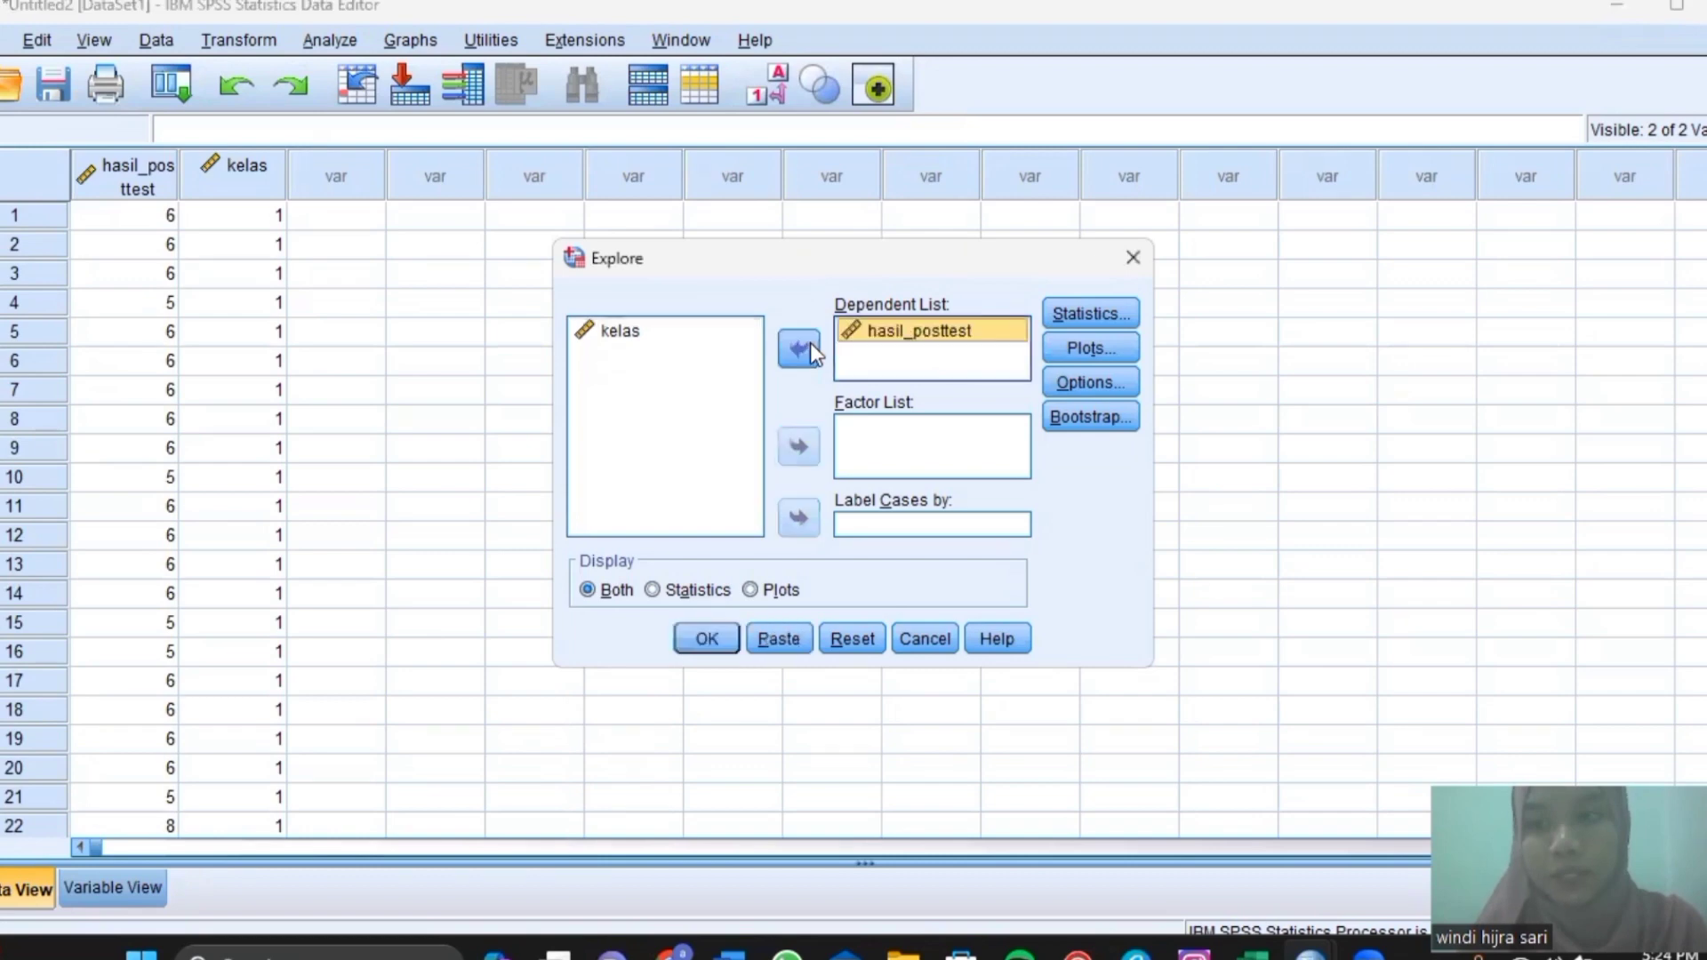
click(662, 330)
click(797, 447)
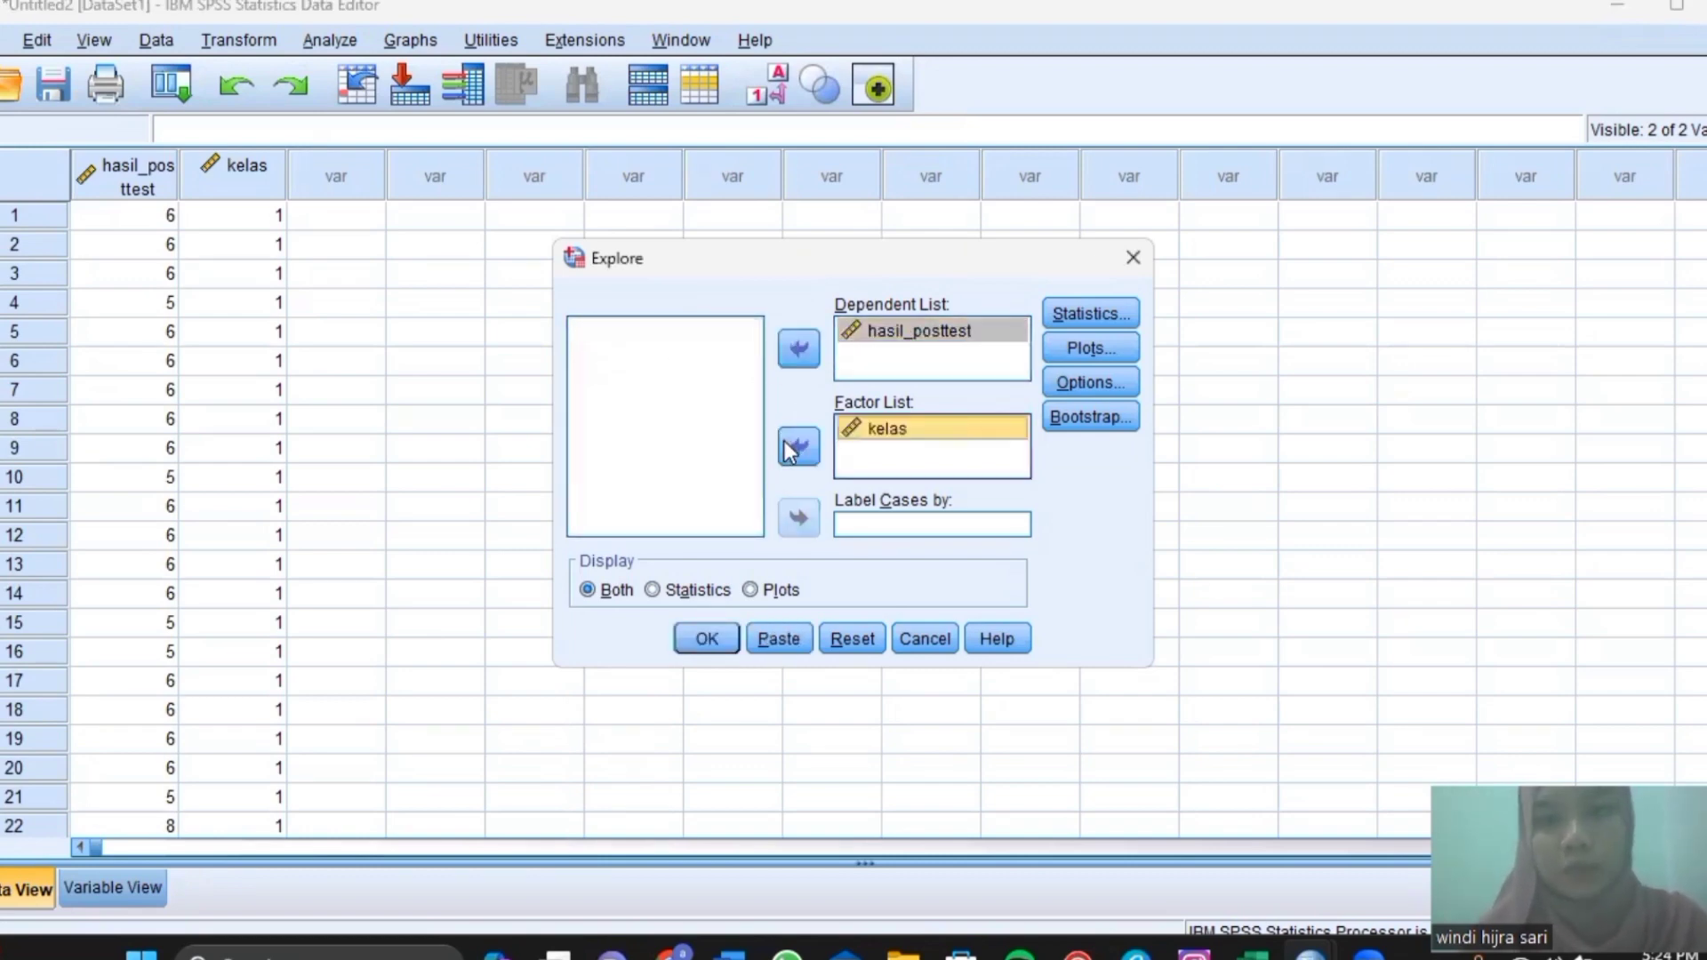
click(1083, 351)
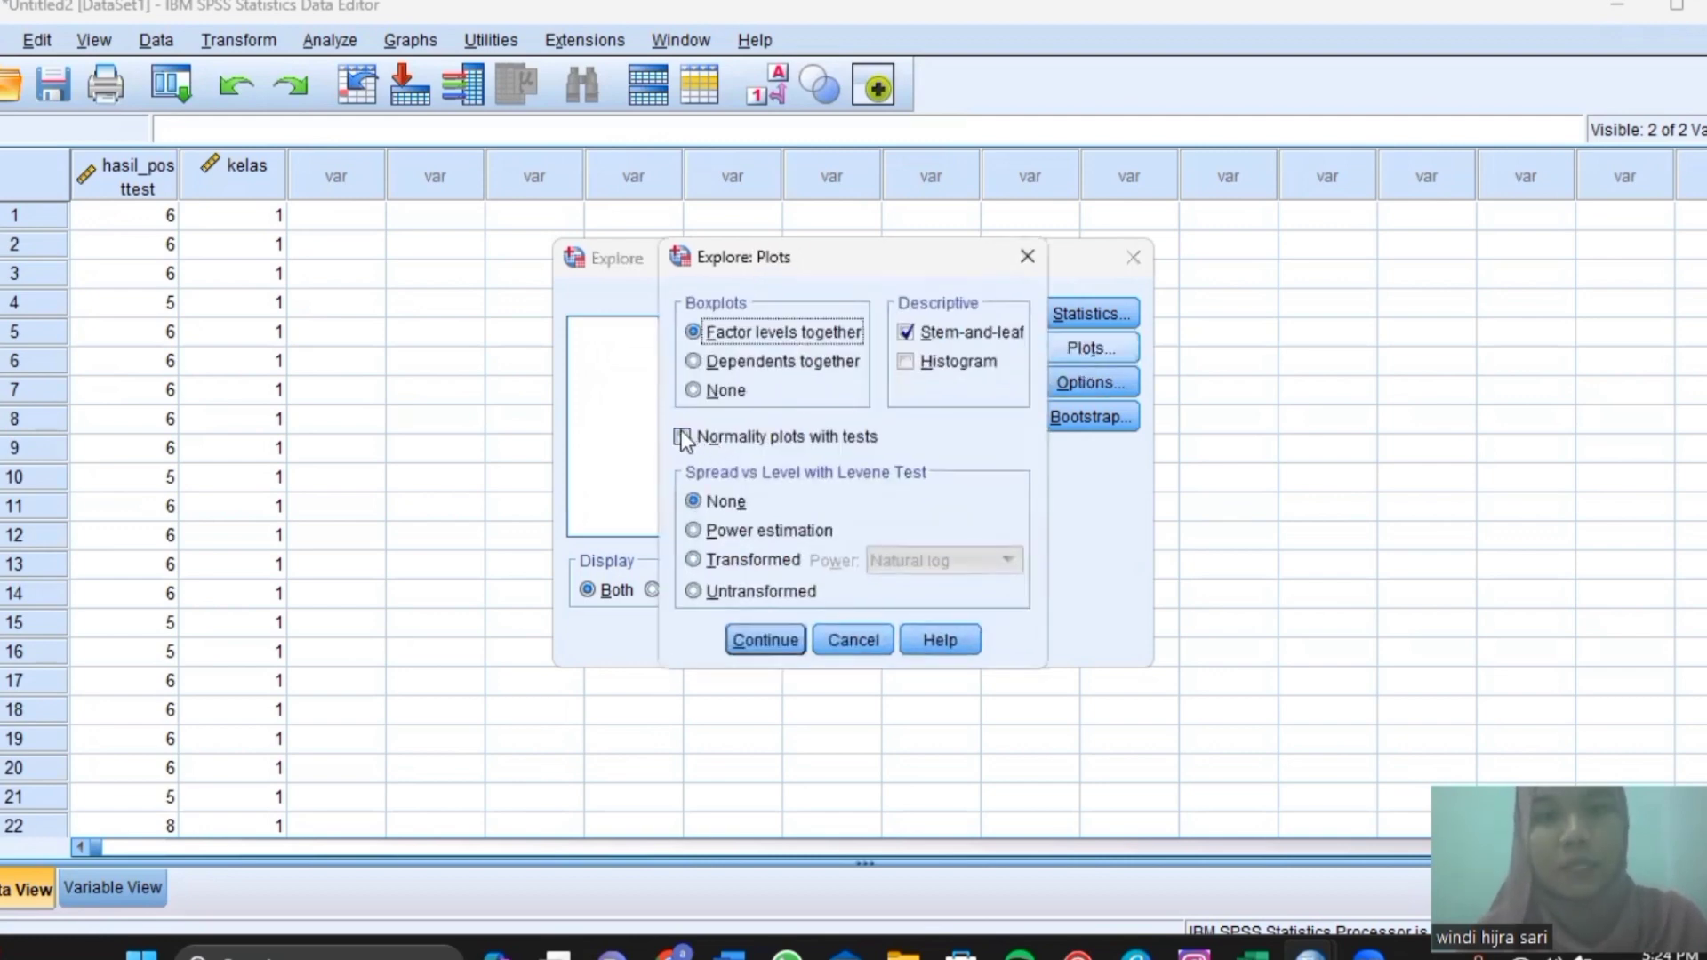
click(683, 436)
key(Return)
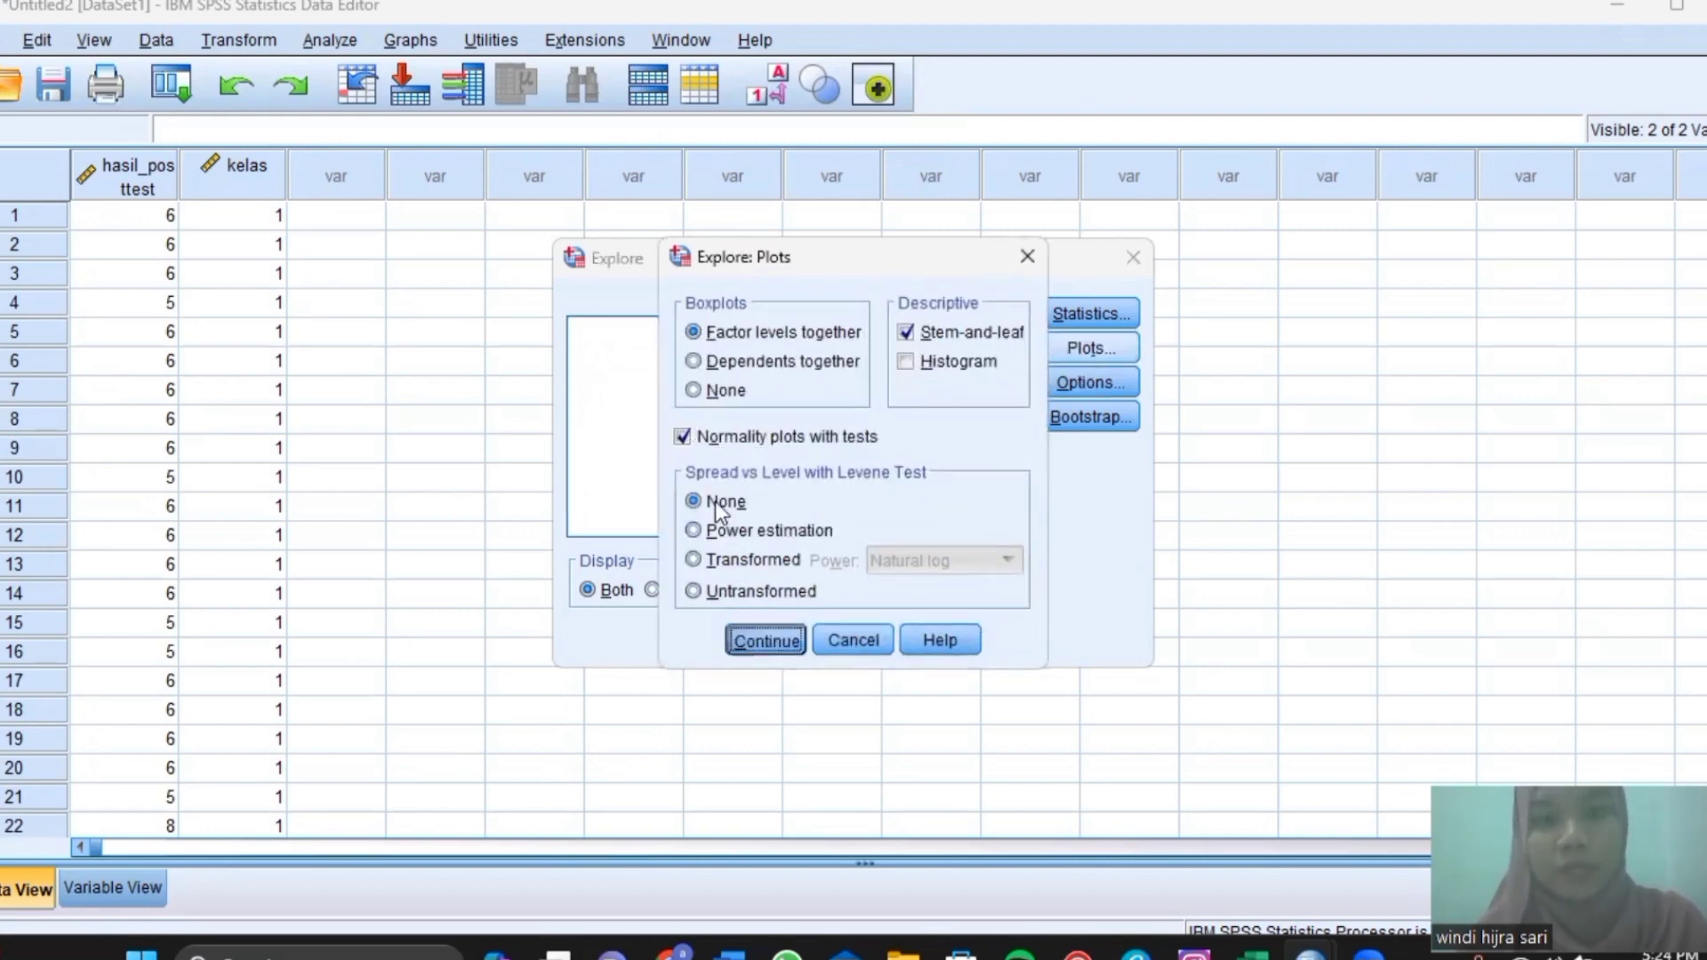
click(702, 640)
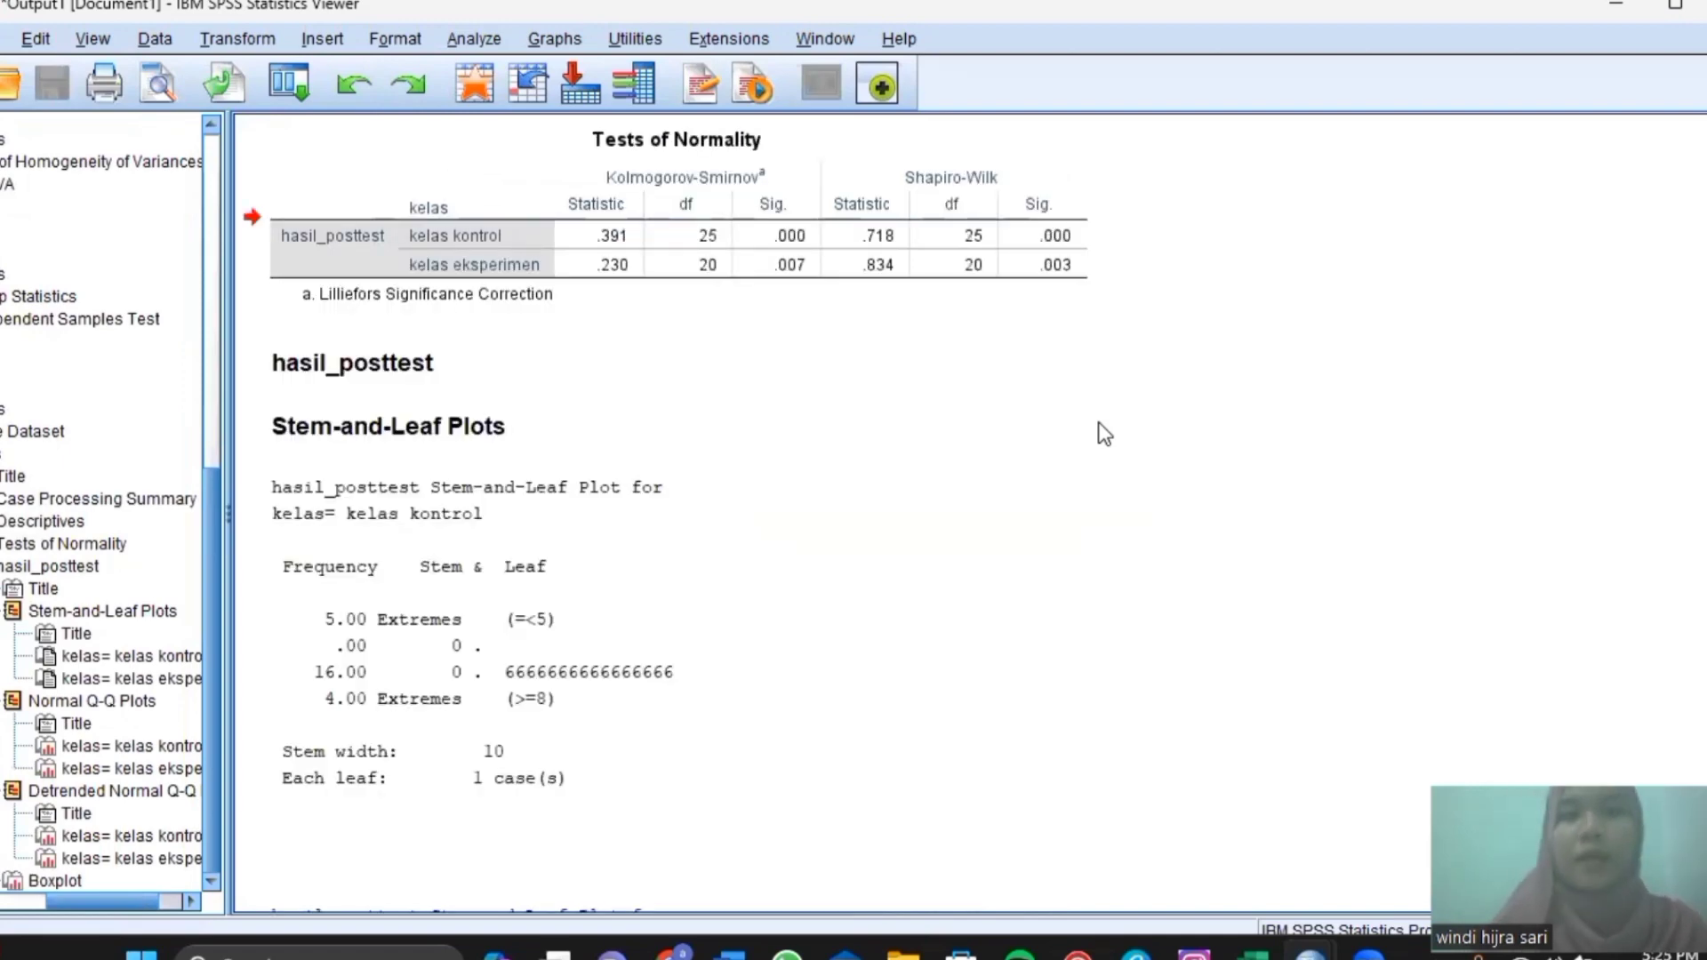
Inspect the Tests of Normality table, then return to the Untitled2 Data Editor.
click(956, 192)
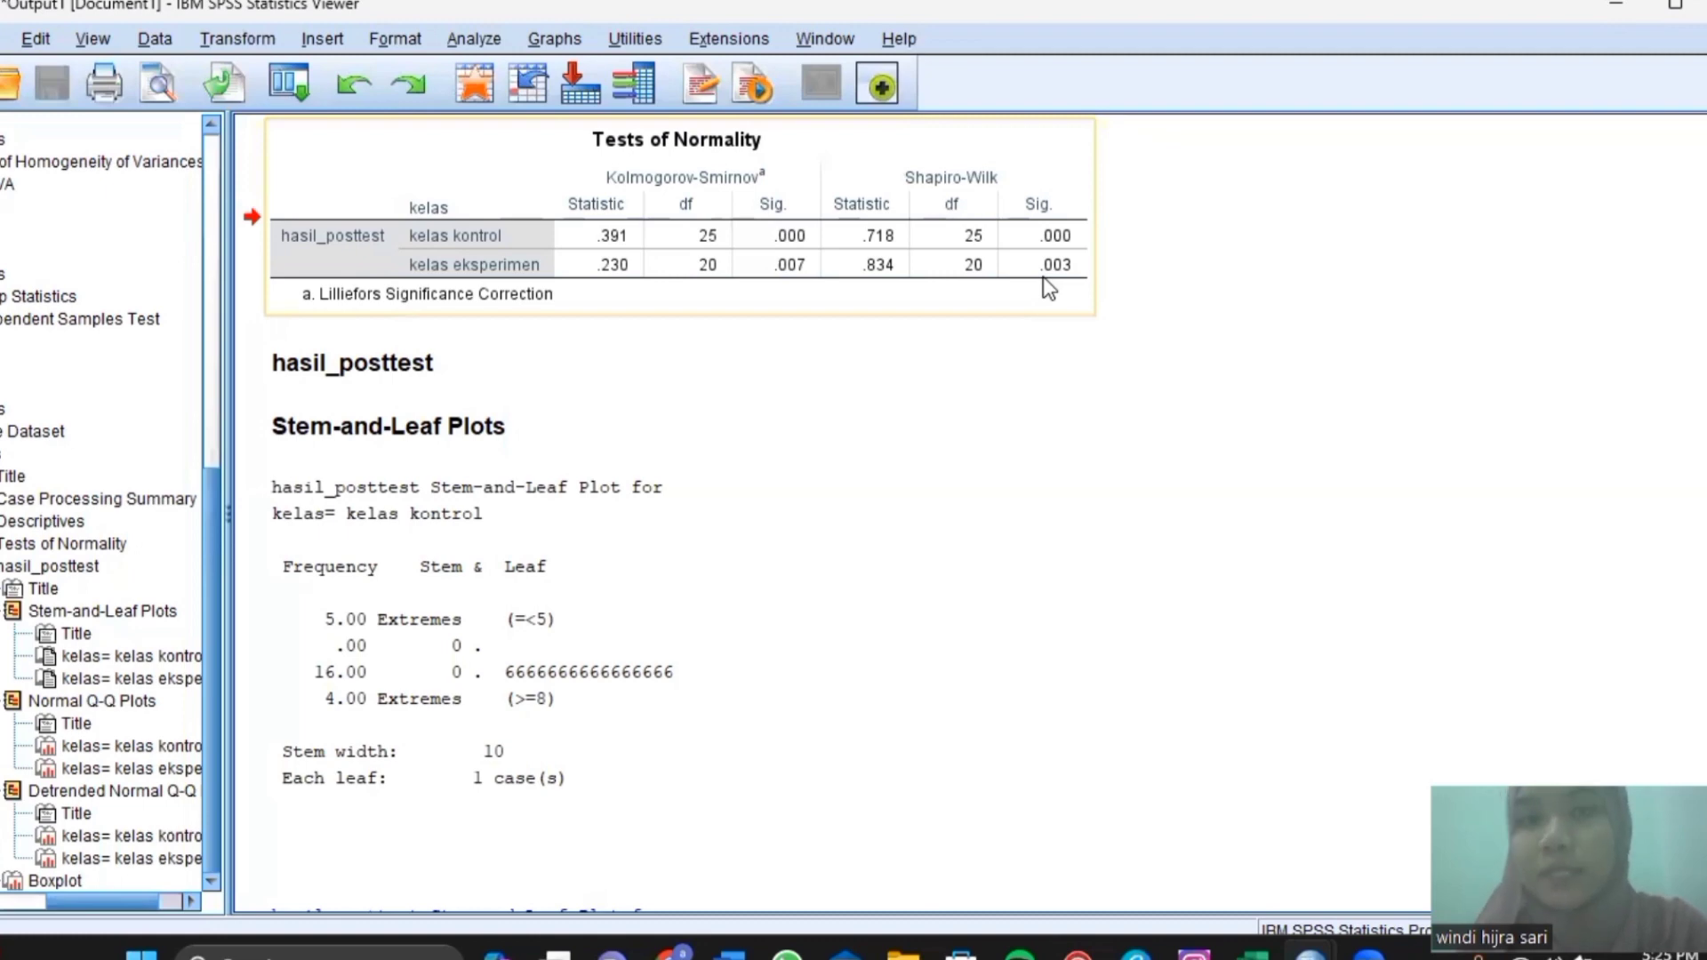
click(1192, 727)
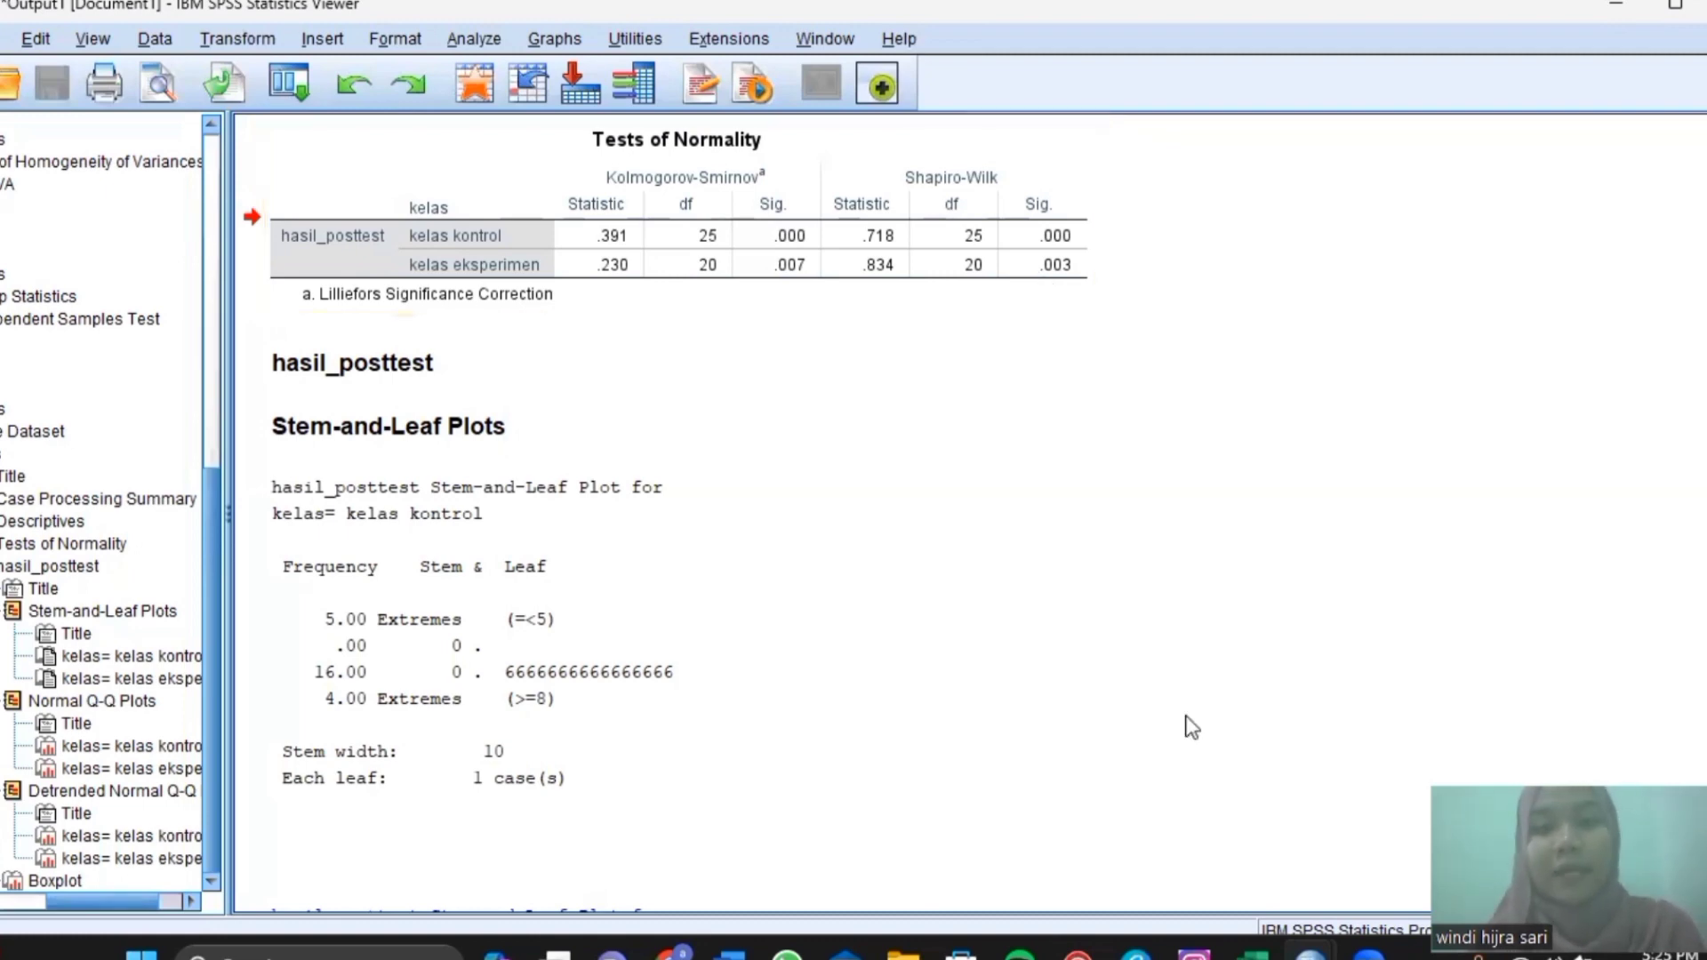
mouse_move(1311, 953)
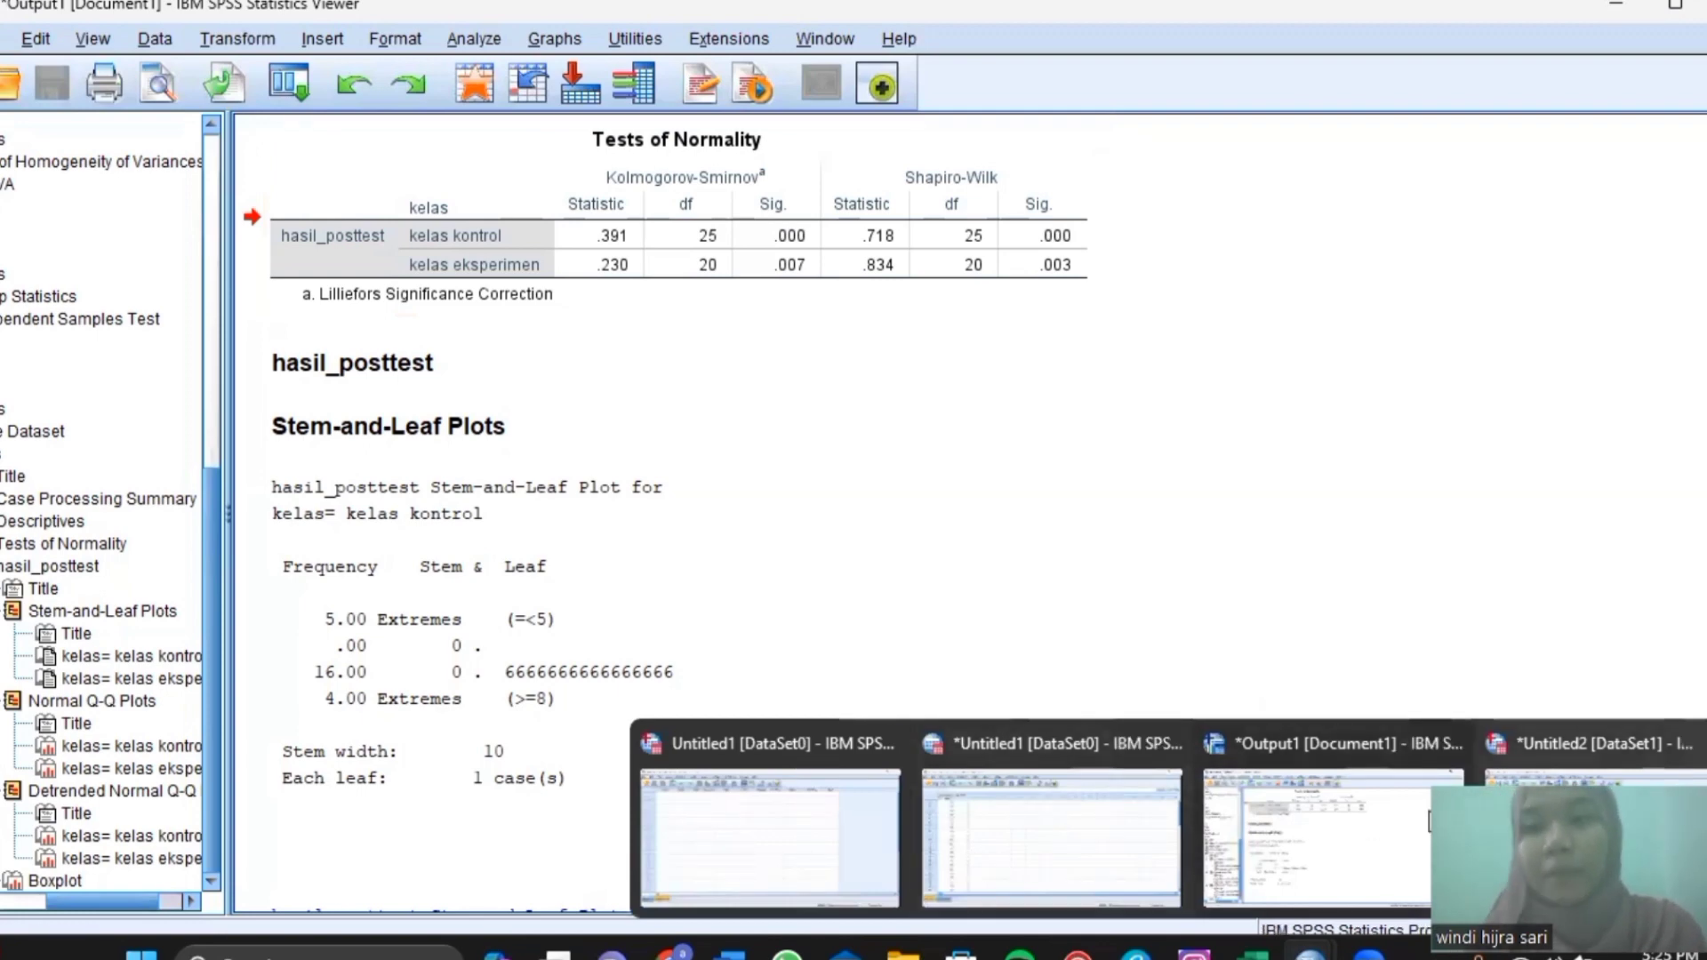
click(1583, 836)
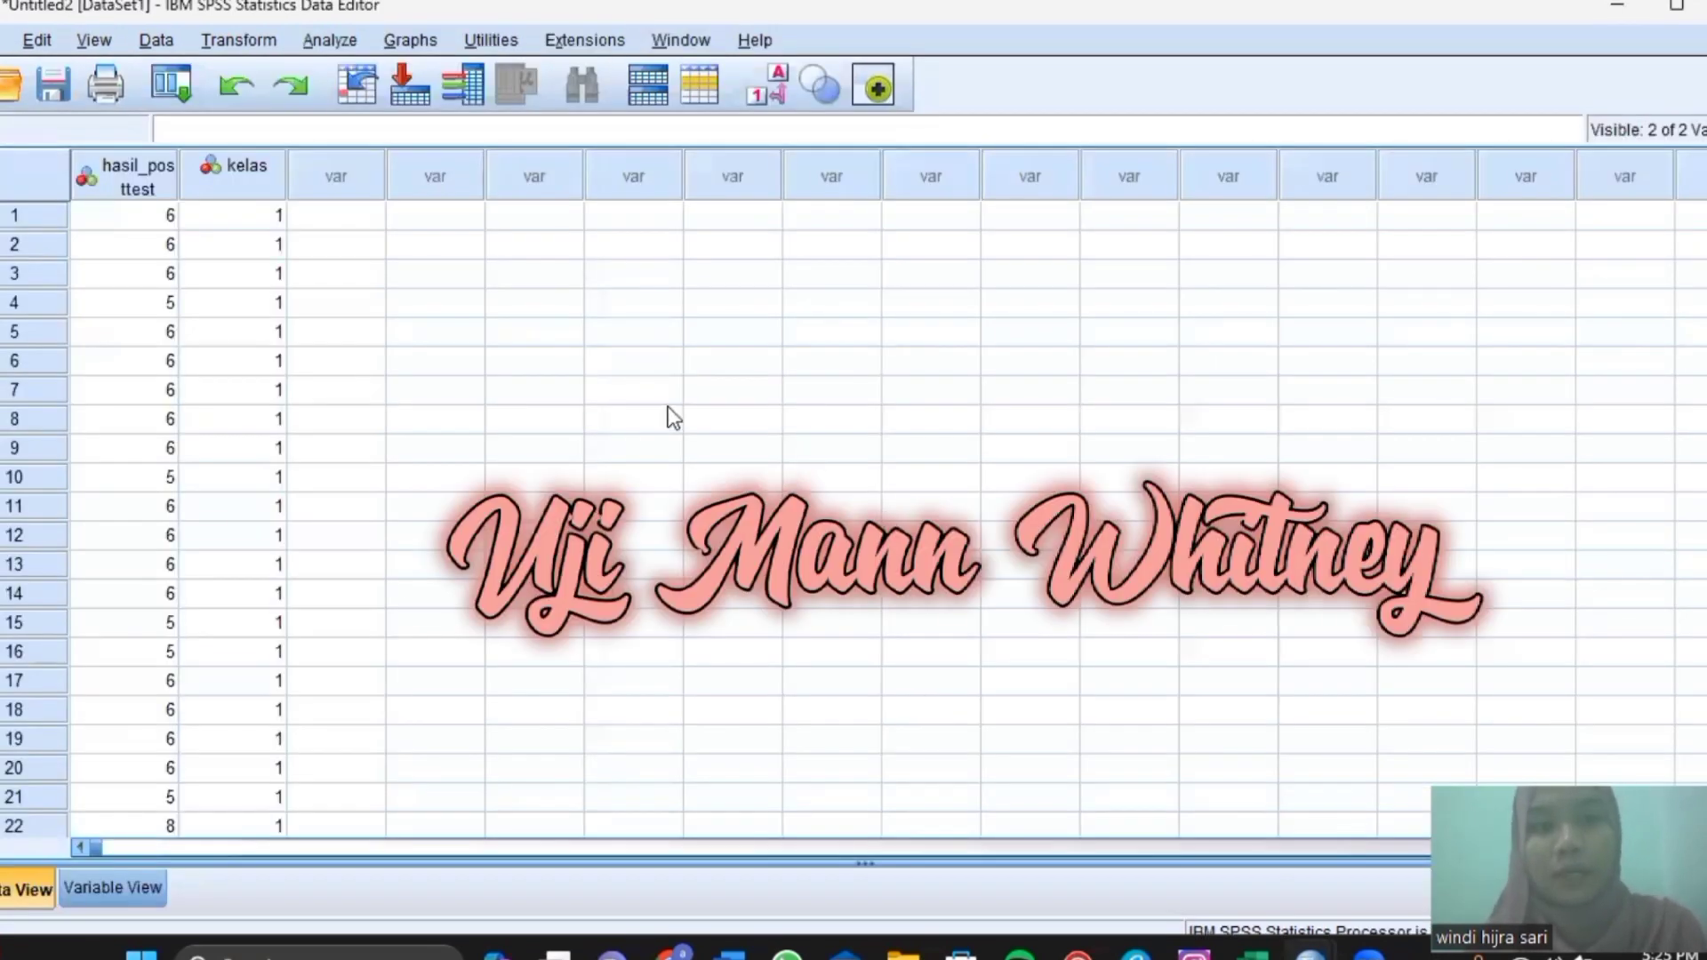
Open the 2 Independent Samples test under Analyze > Nonparametric Tests > Legacy Dialogs.
click(323, 39)
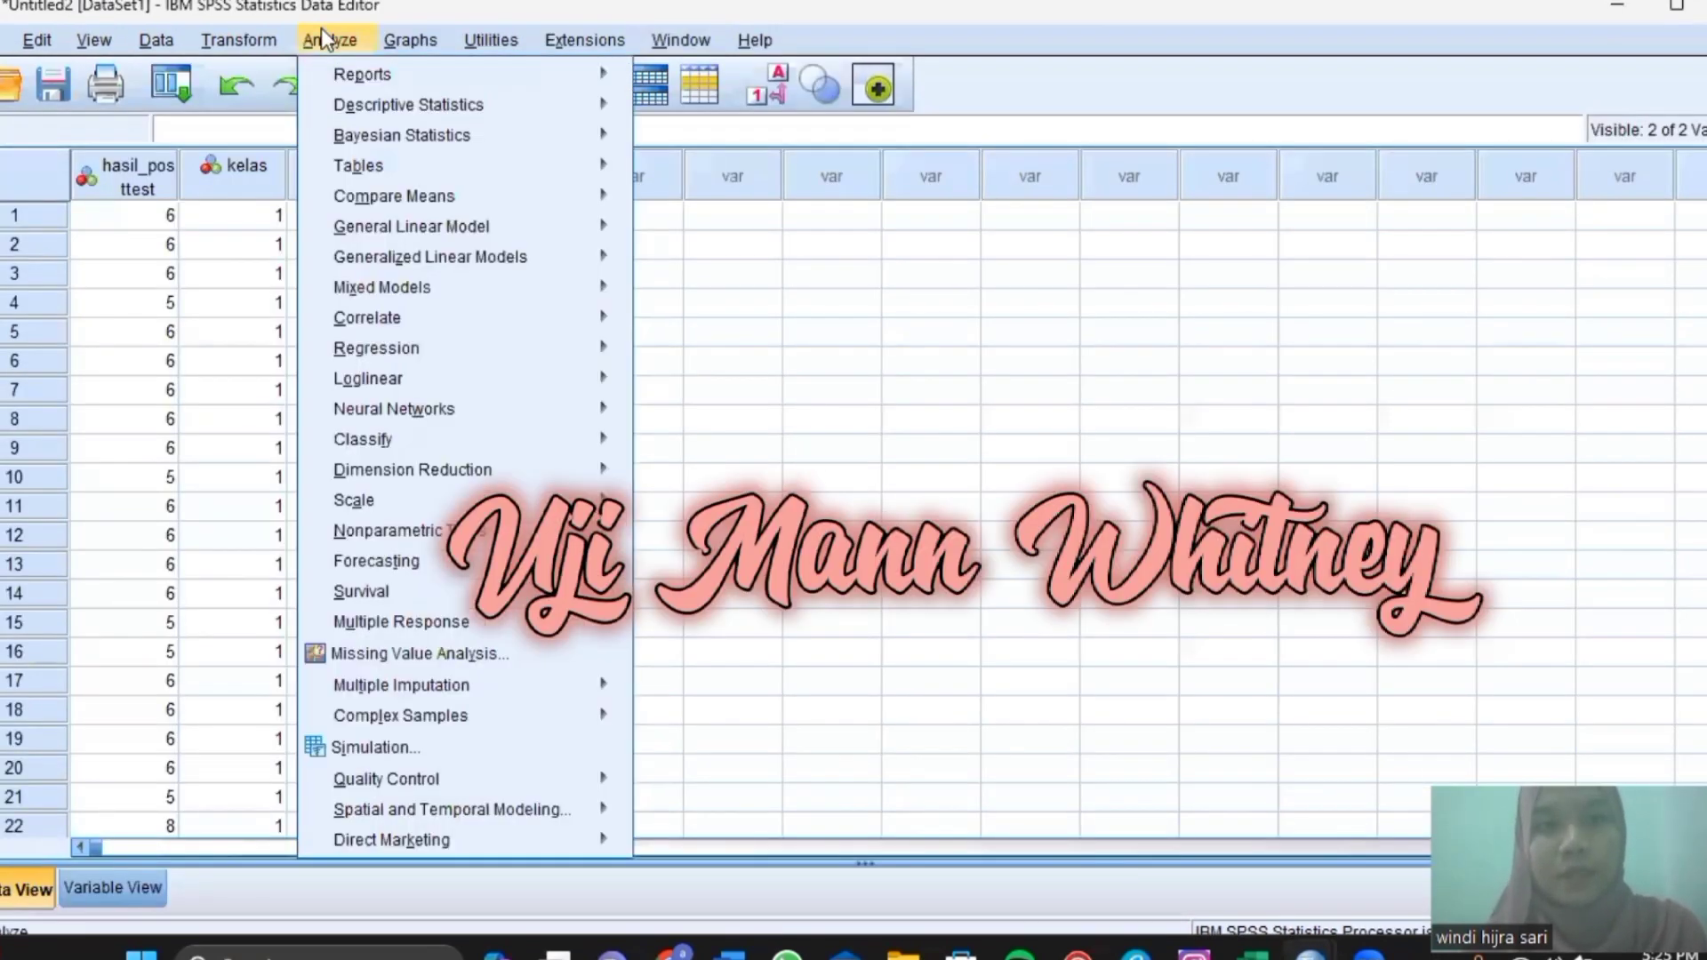
mouse_move(391, 196)
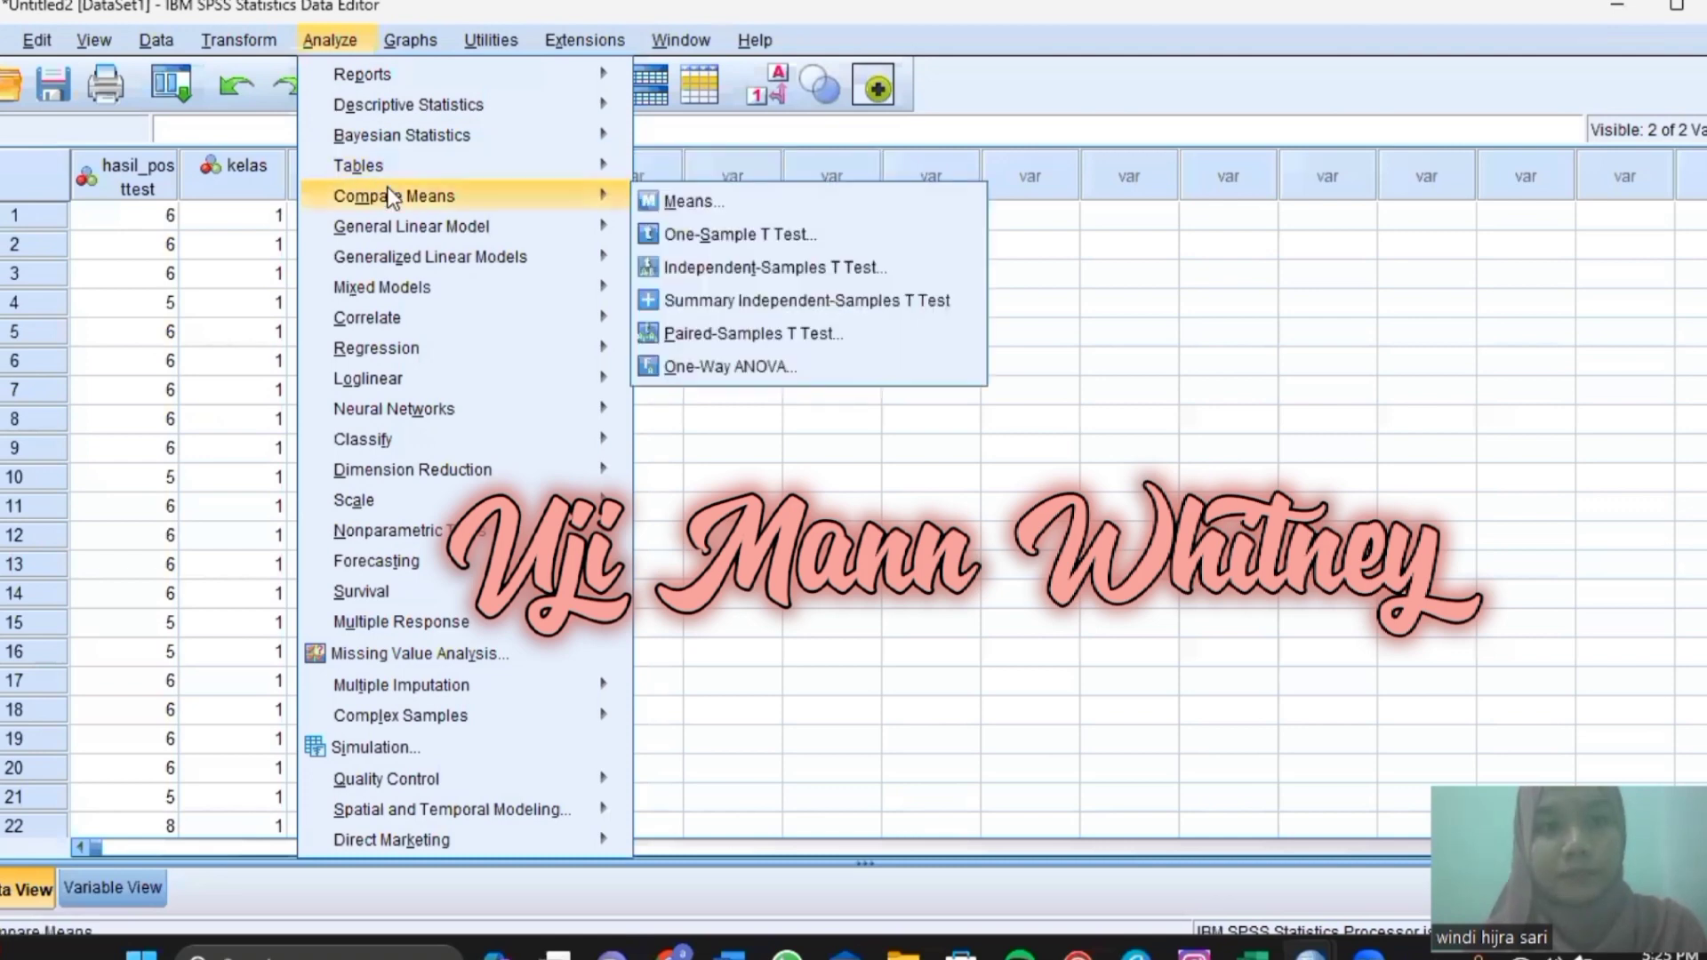
mouse_move(423, 416)
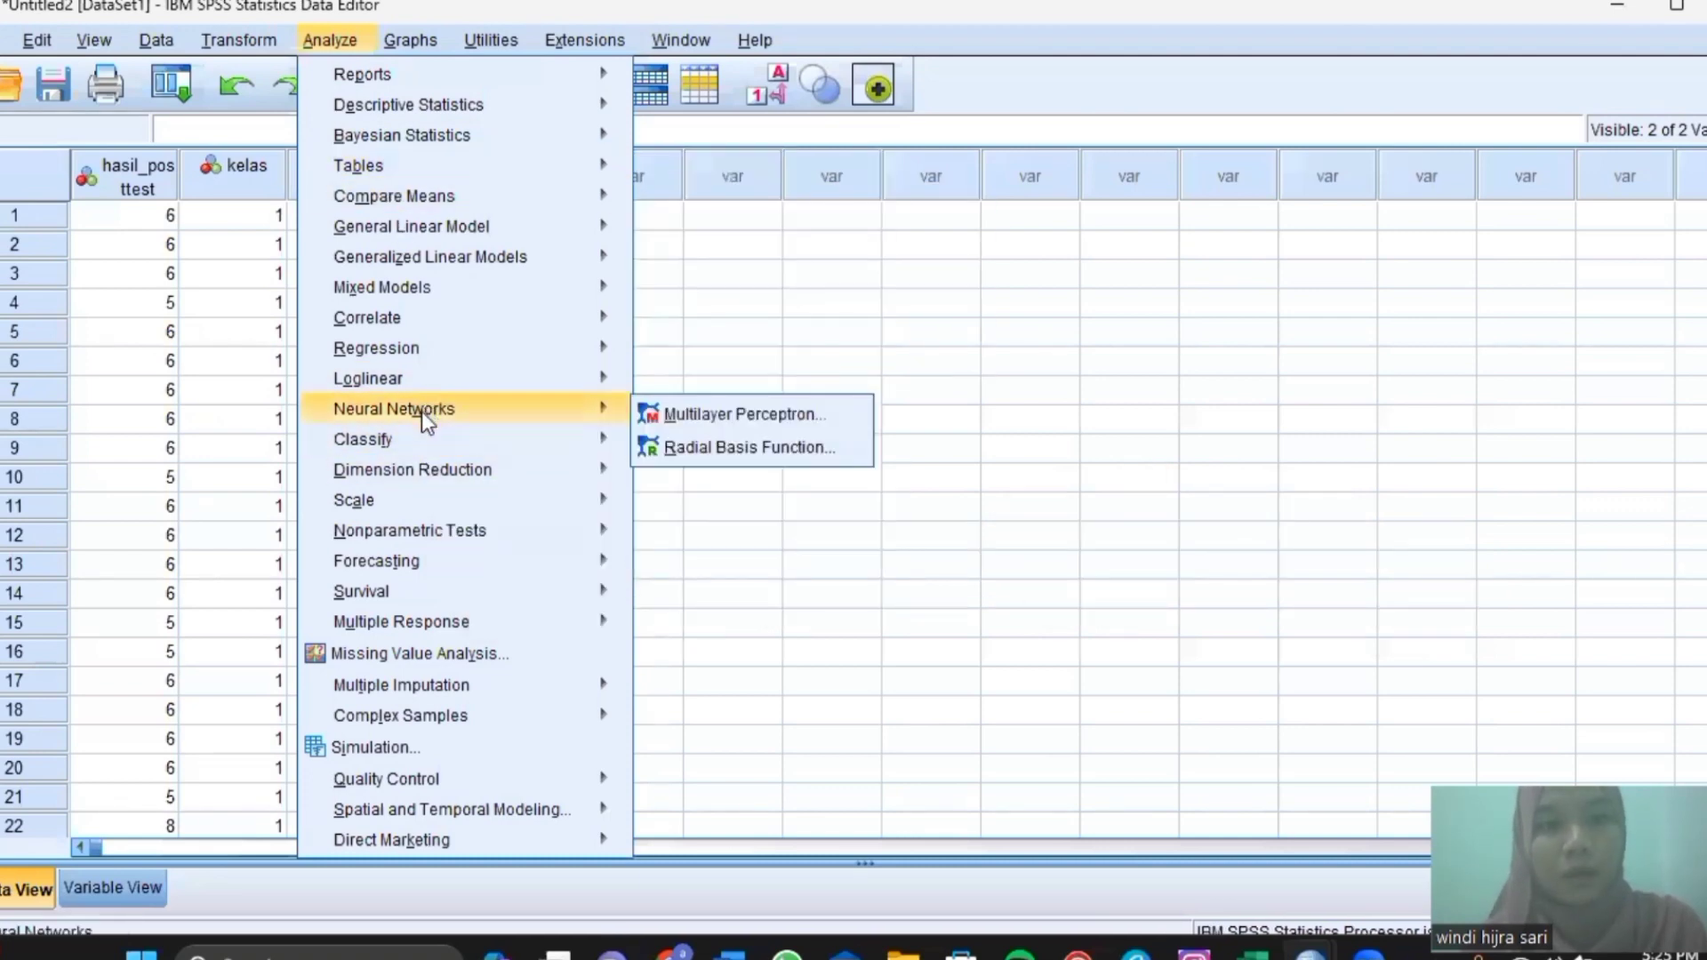
mouse_move(443, 532)
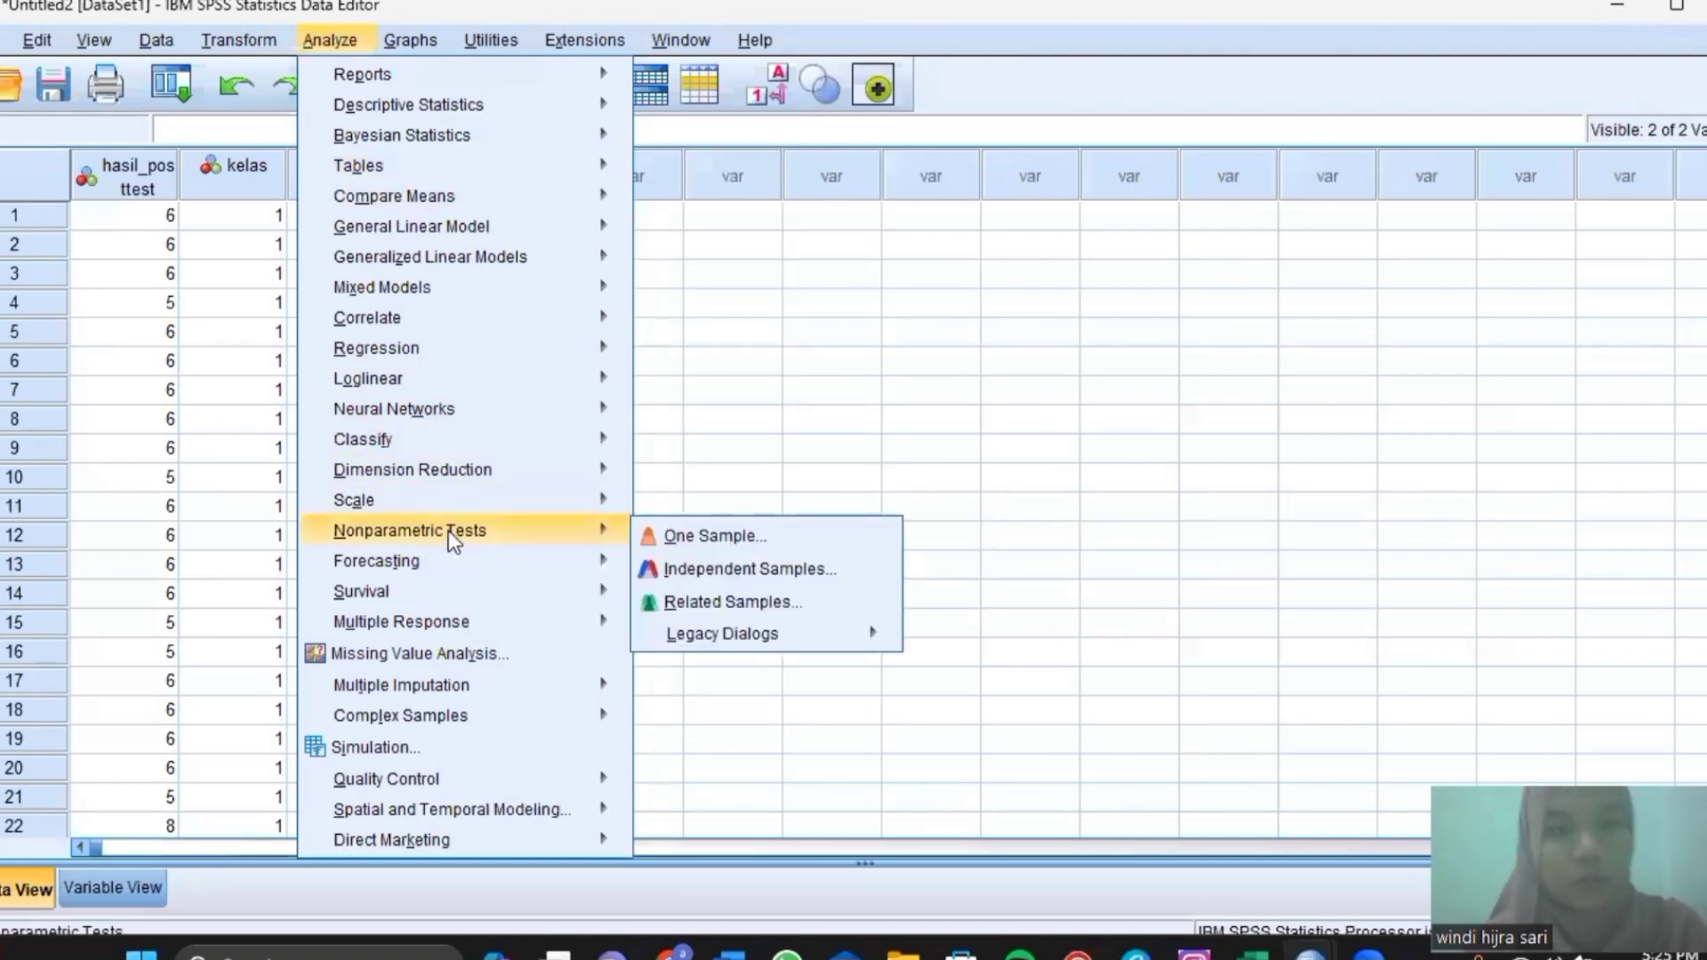
key(Right)
key(Down)
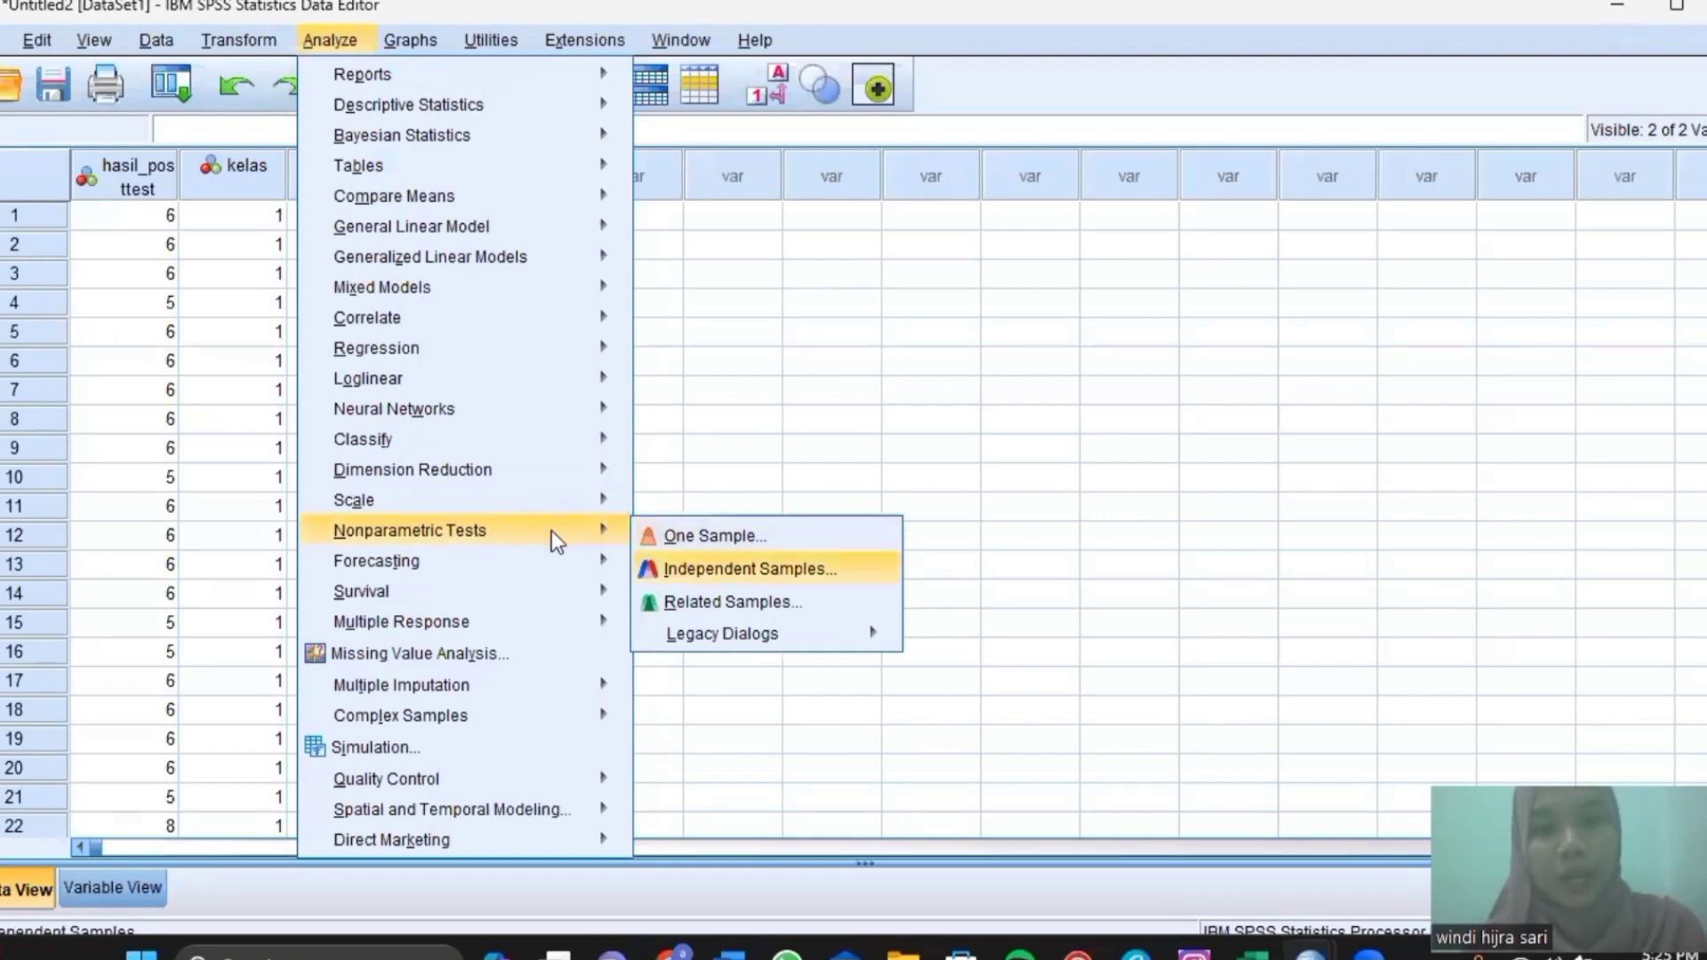
key(Down)
key(Down)
key(Right)
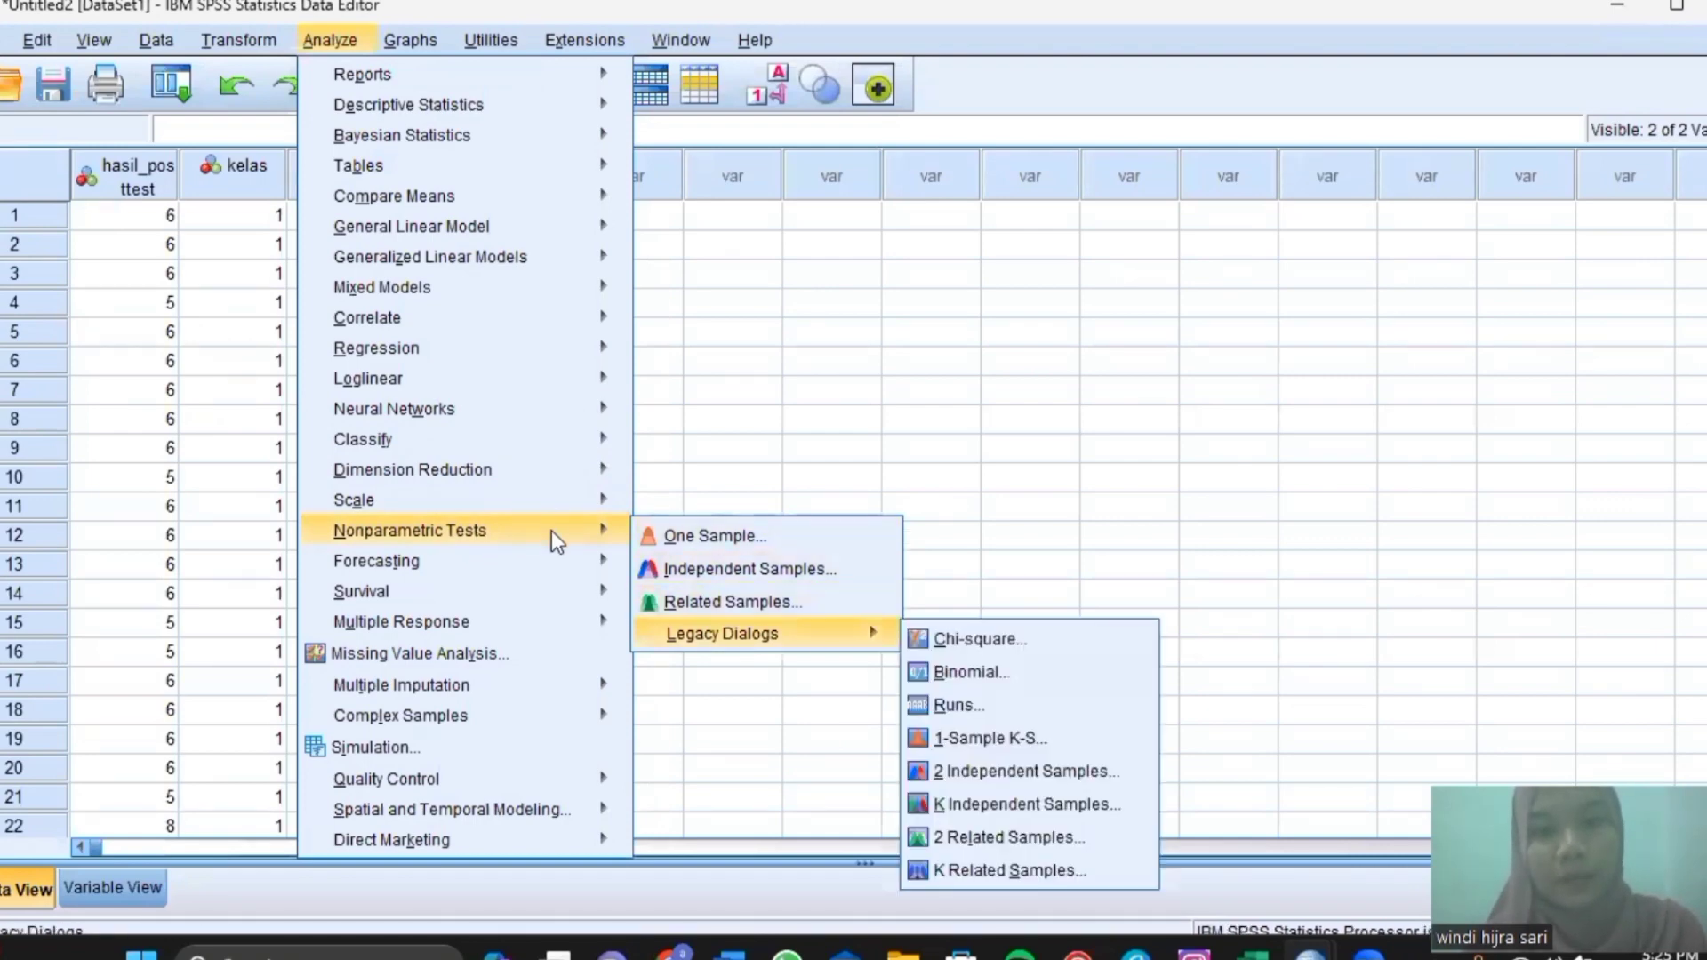
click(953, 773)
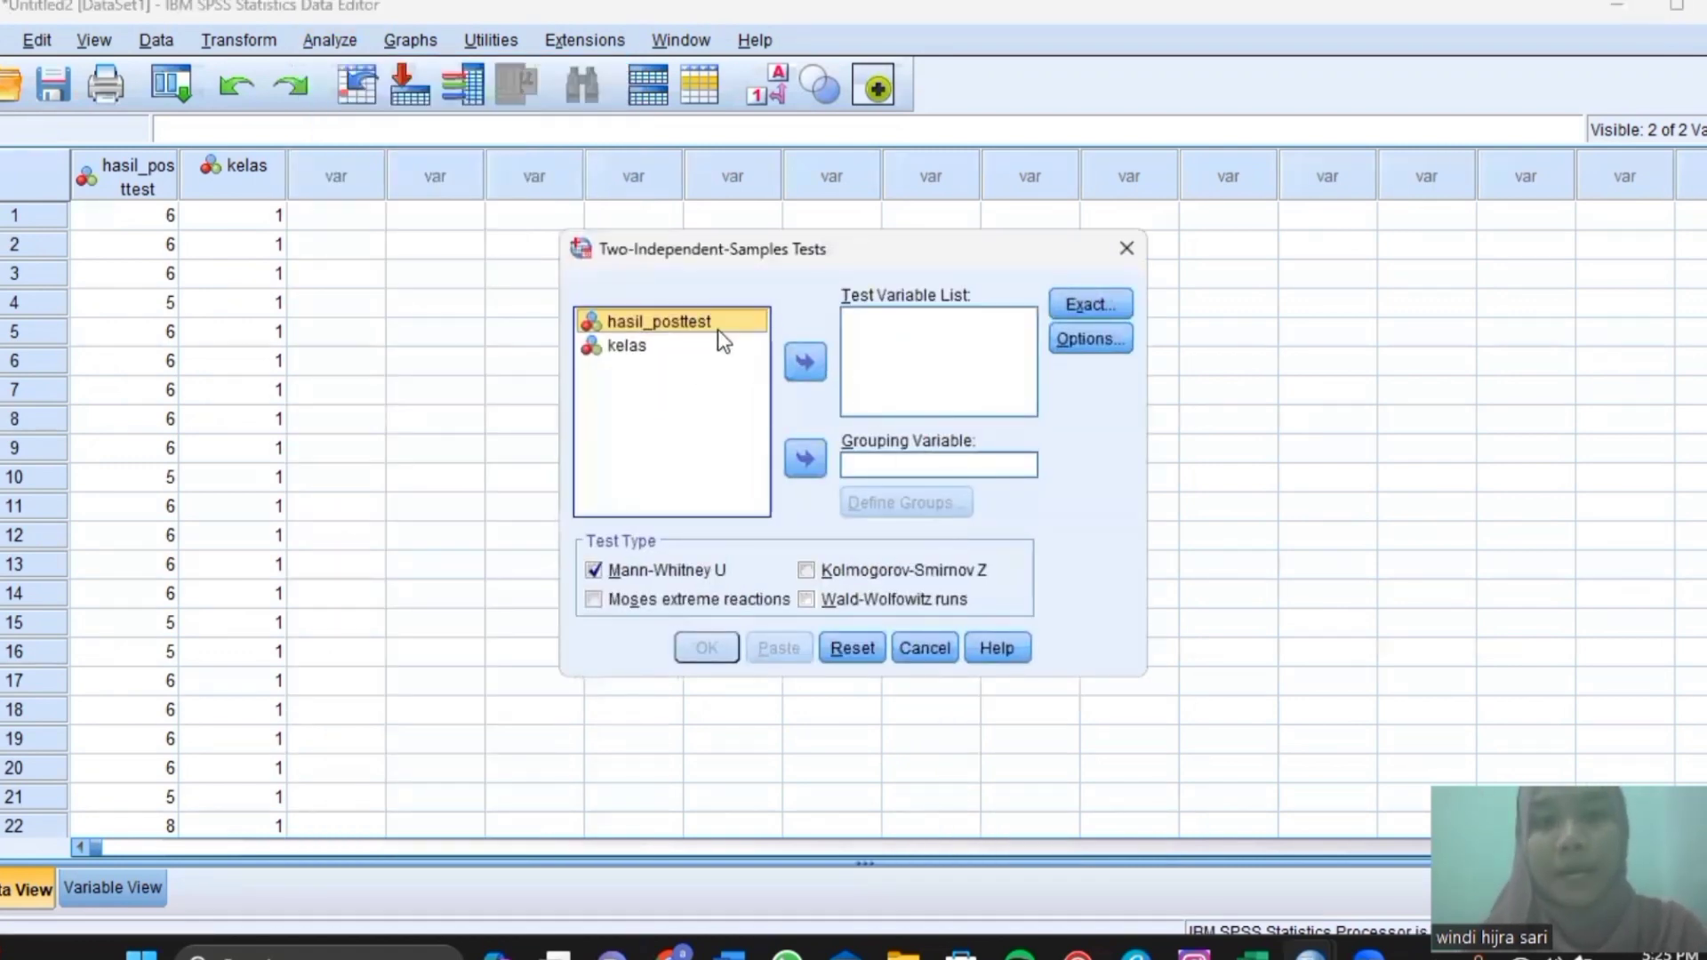
Run Mann-Whitney U on hasil_posttest grouped by kelas 1 and 2, giving U 39.000, Z -4.976.
click(794, 358)
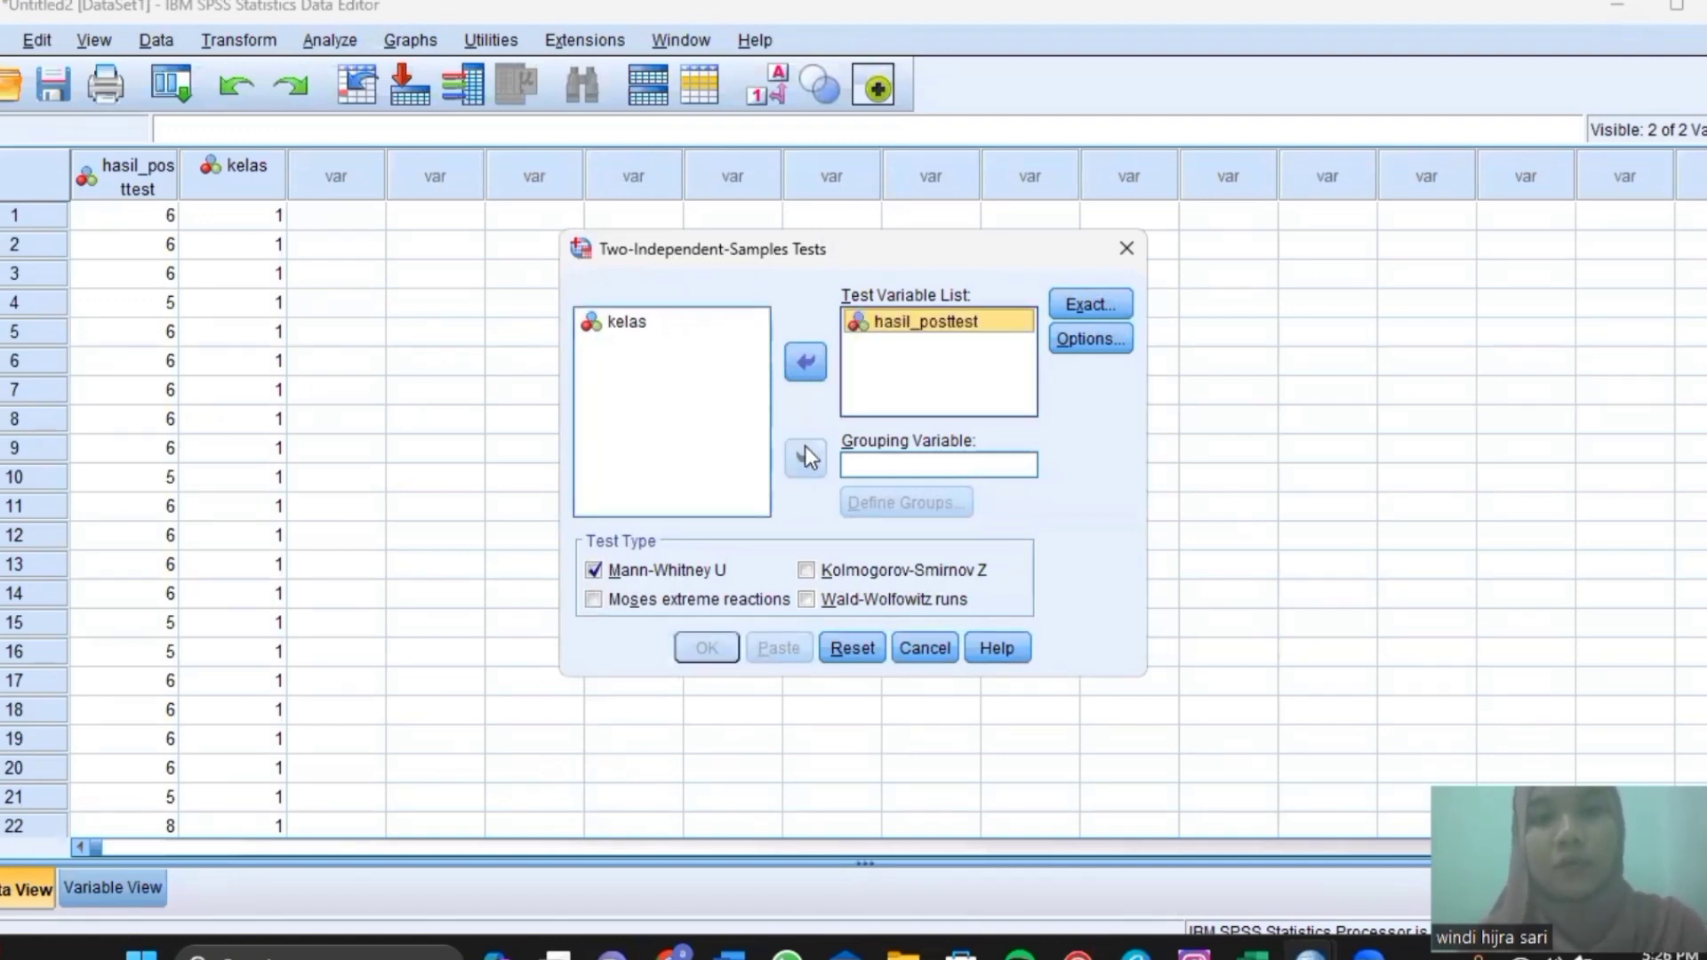
click(676, 325)
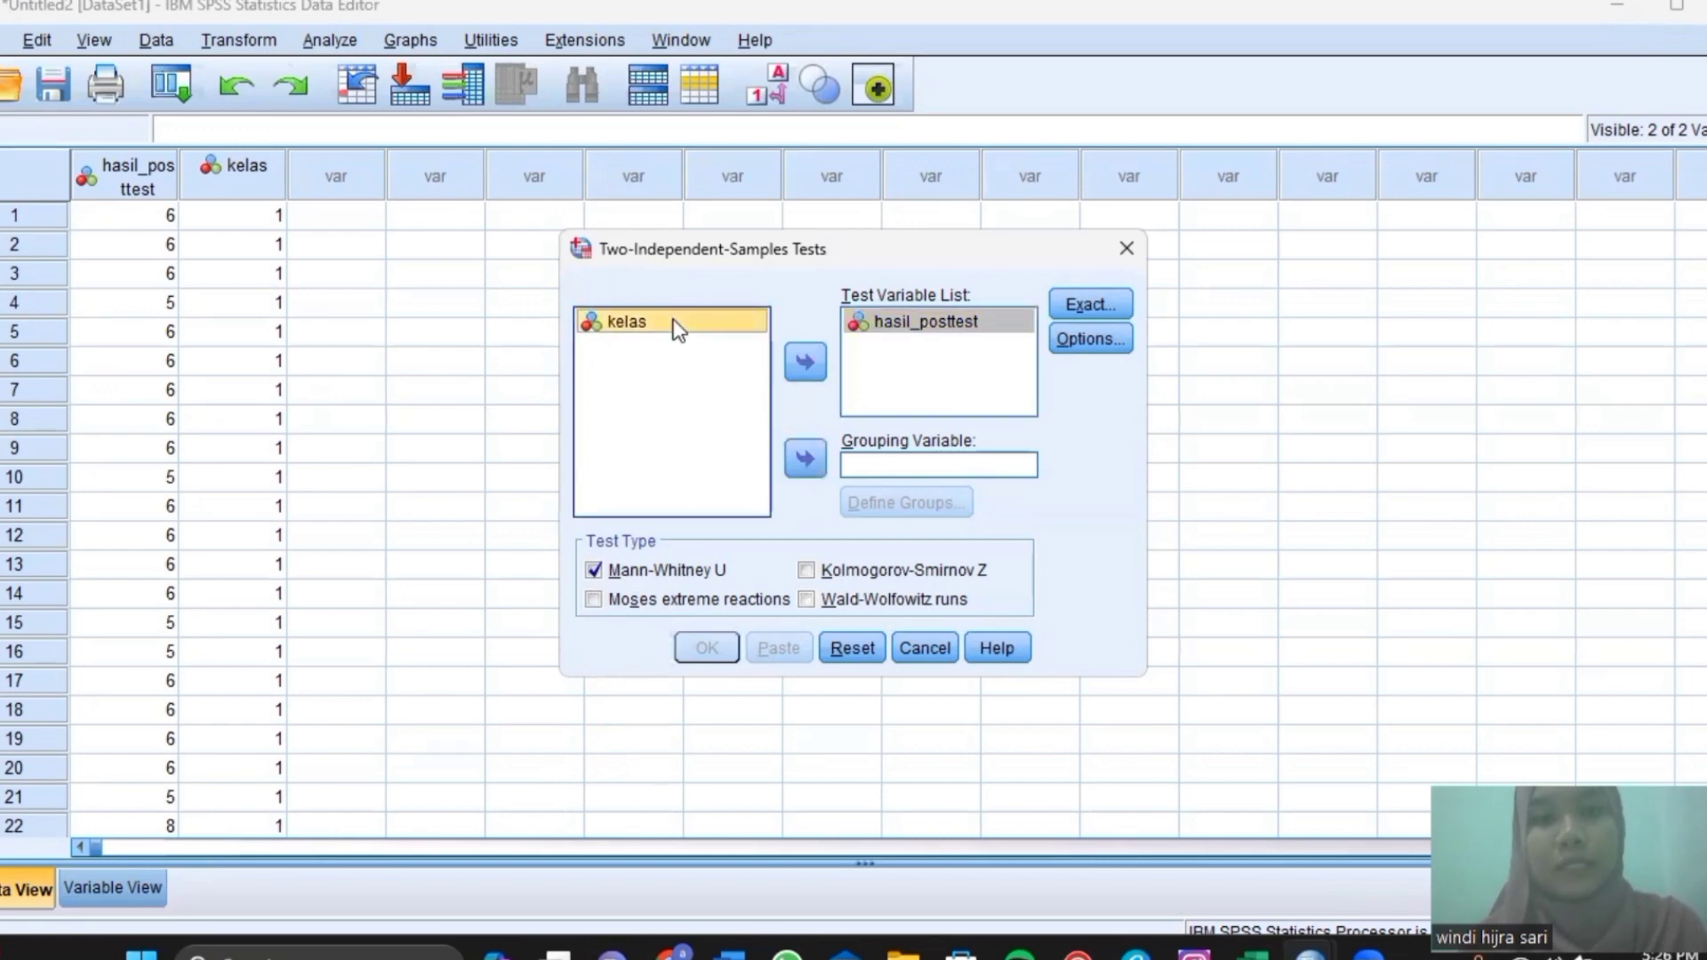
click(796, 469)
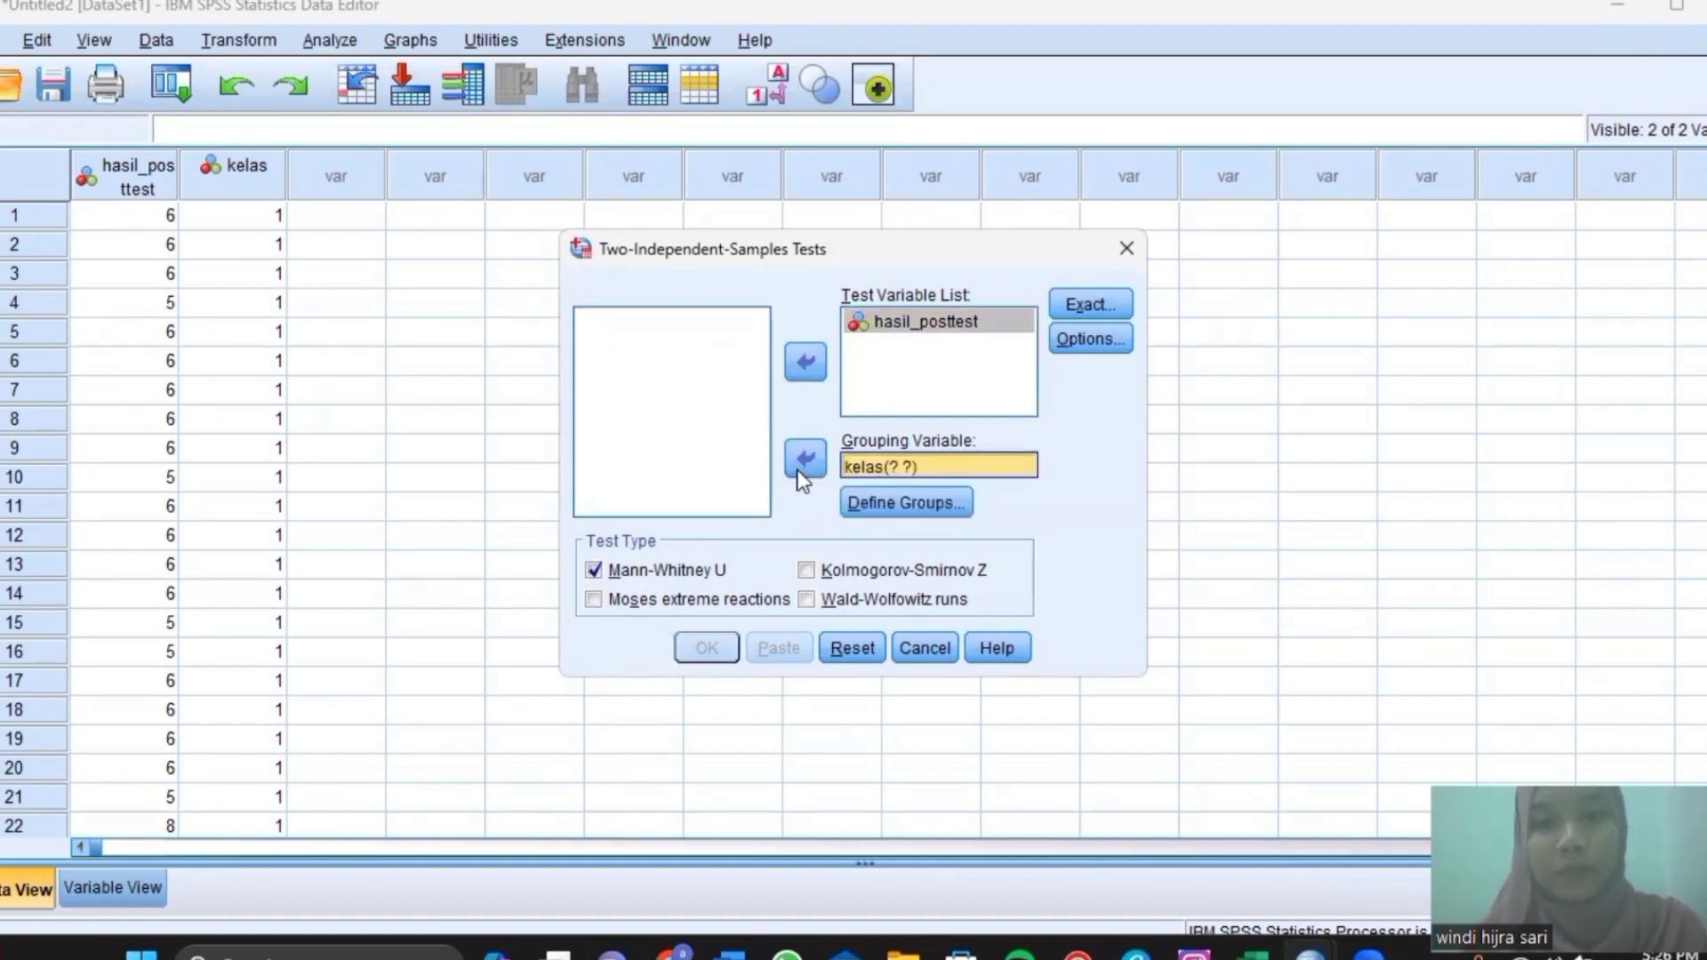
click(852, 503)
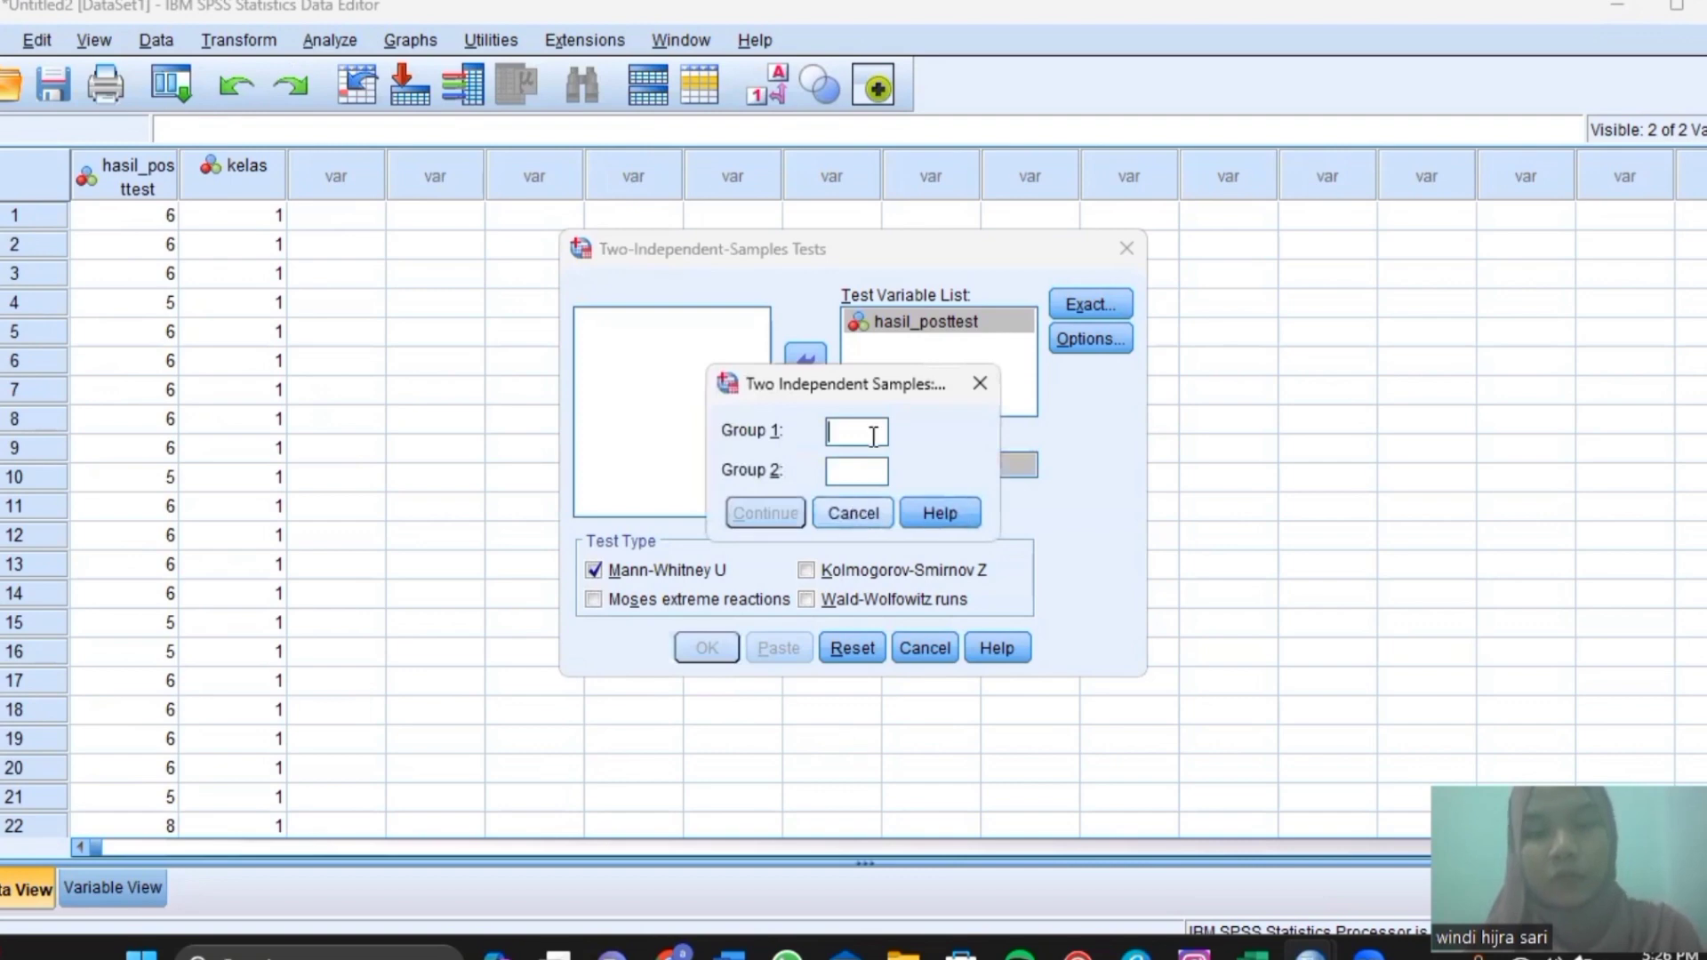
click(852, 427)
text(1)
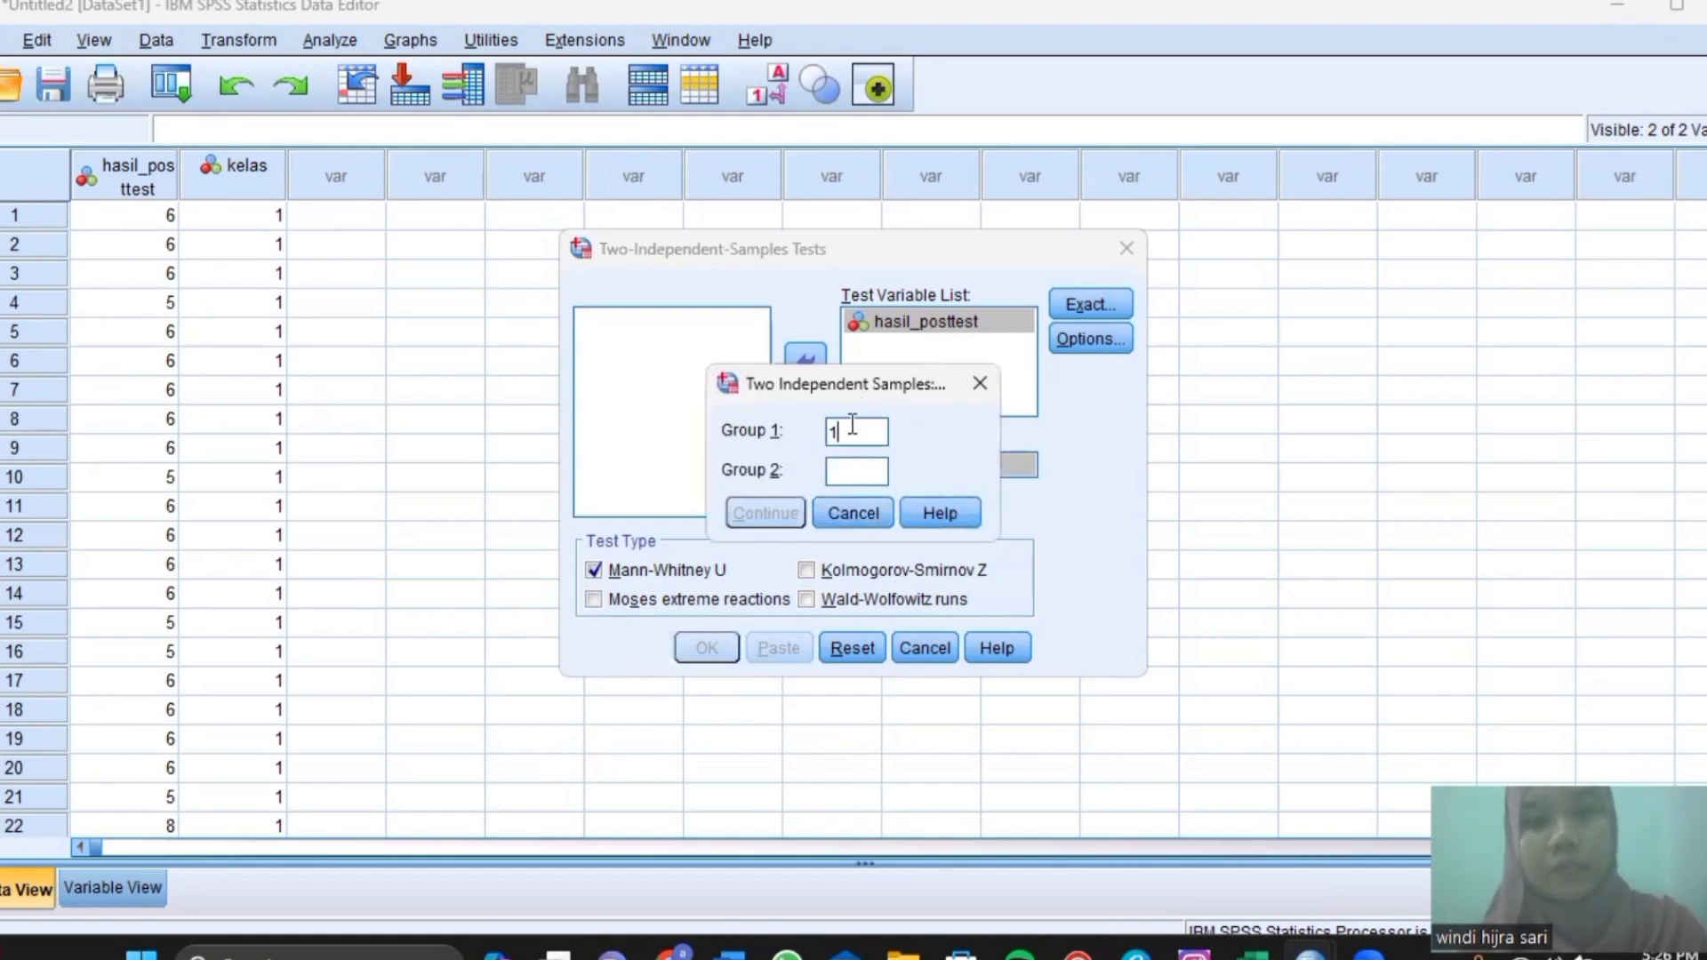
click(850, 473)
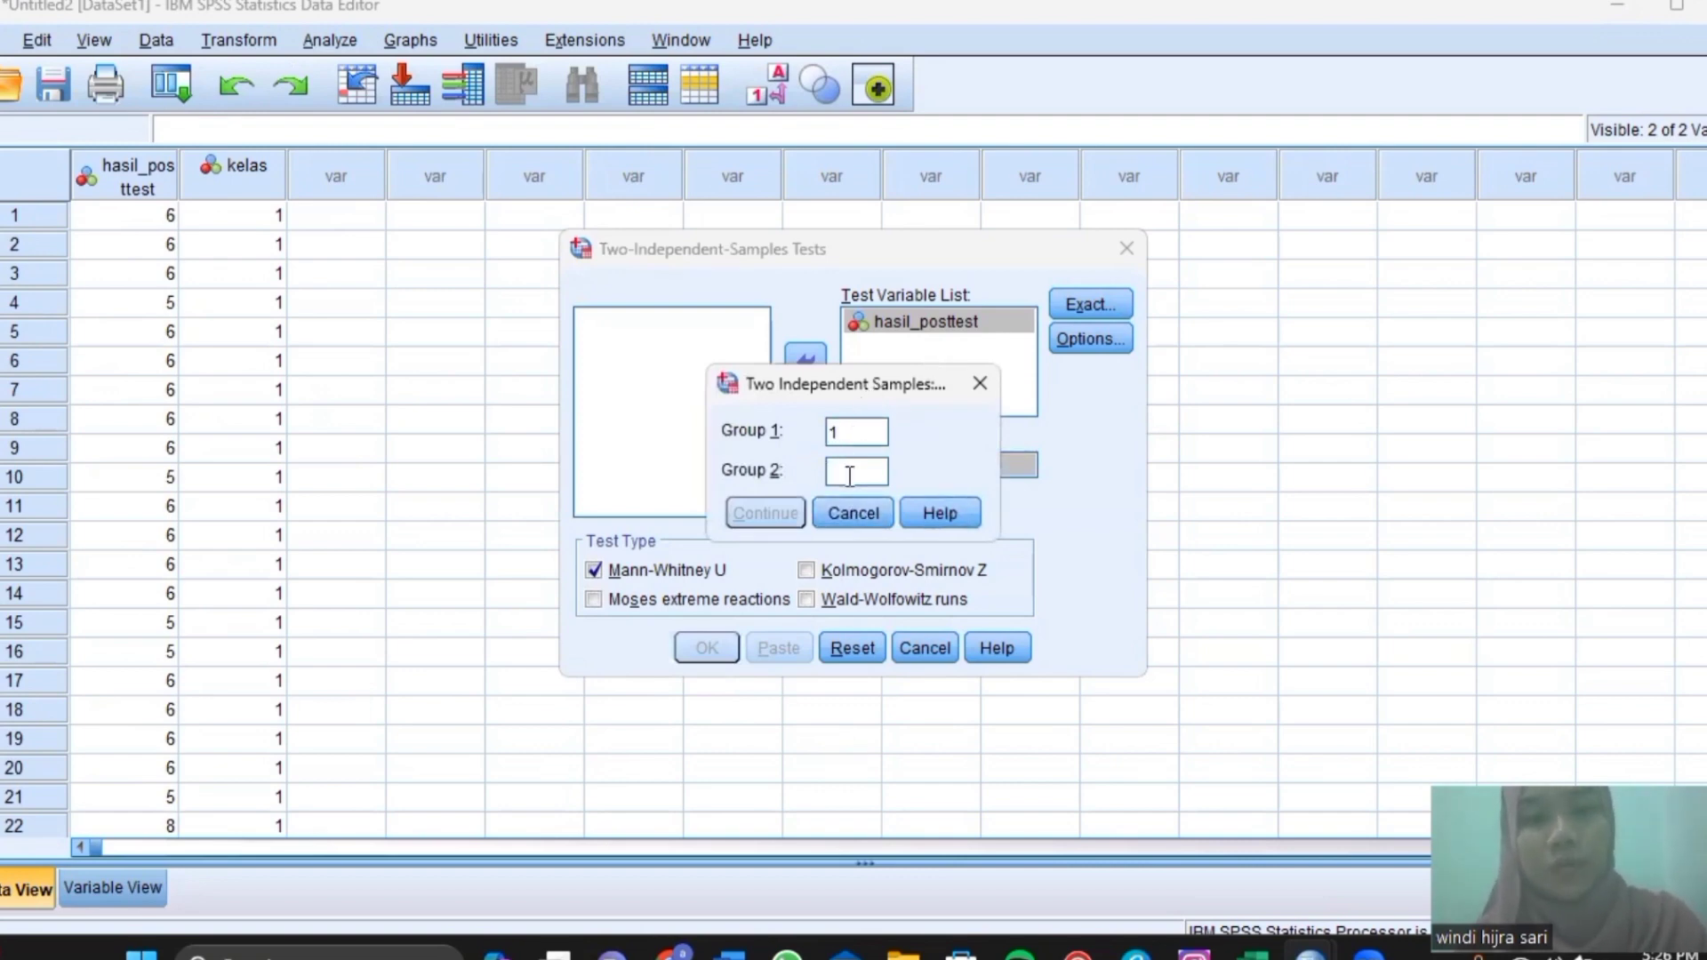
text(2)
click(766, 513)
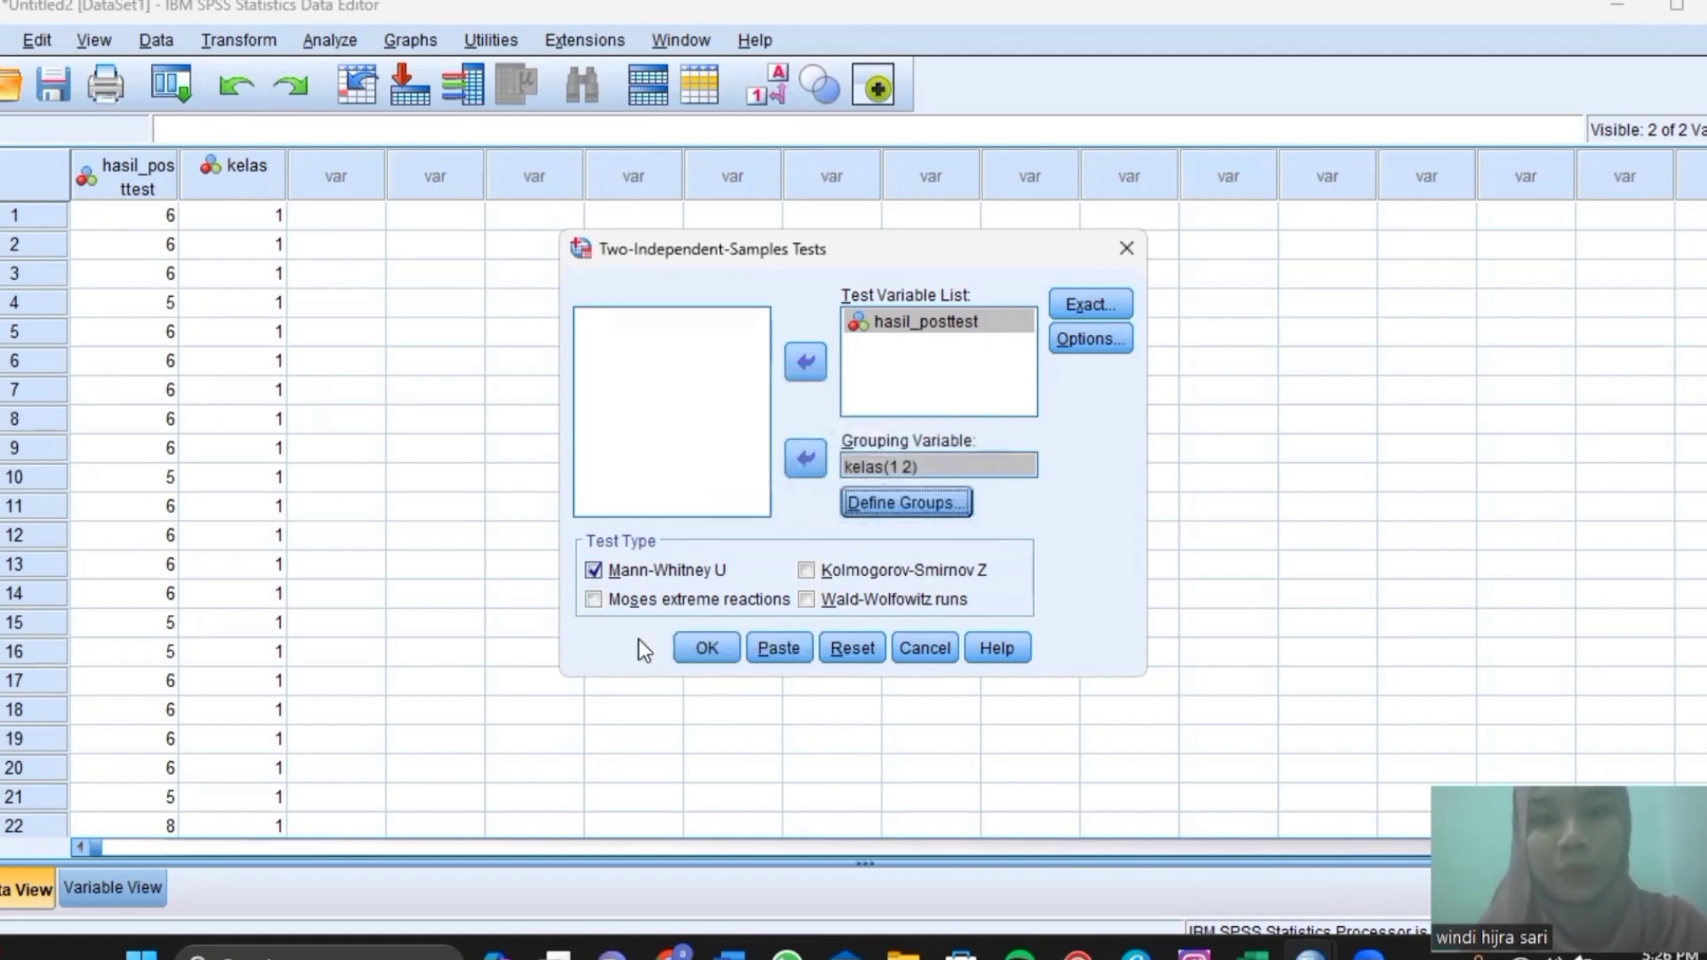
click(715, 643)
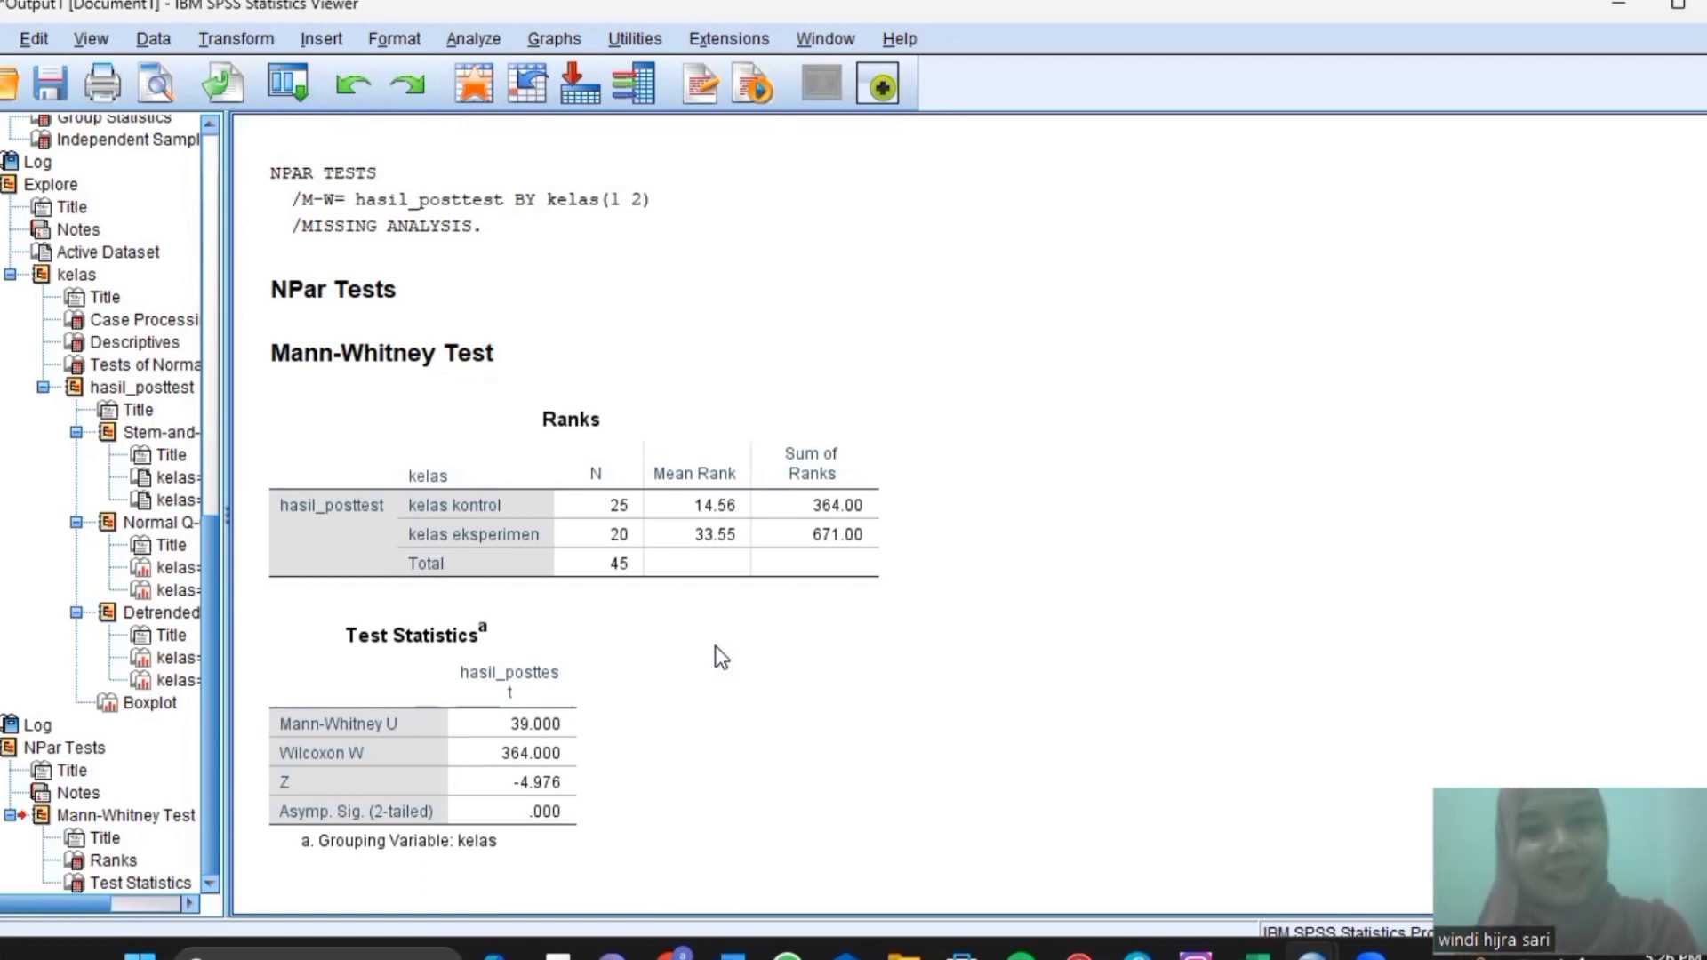
click(446, 519)
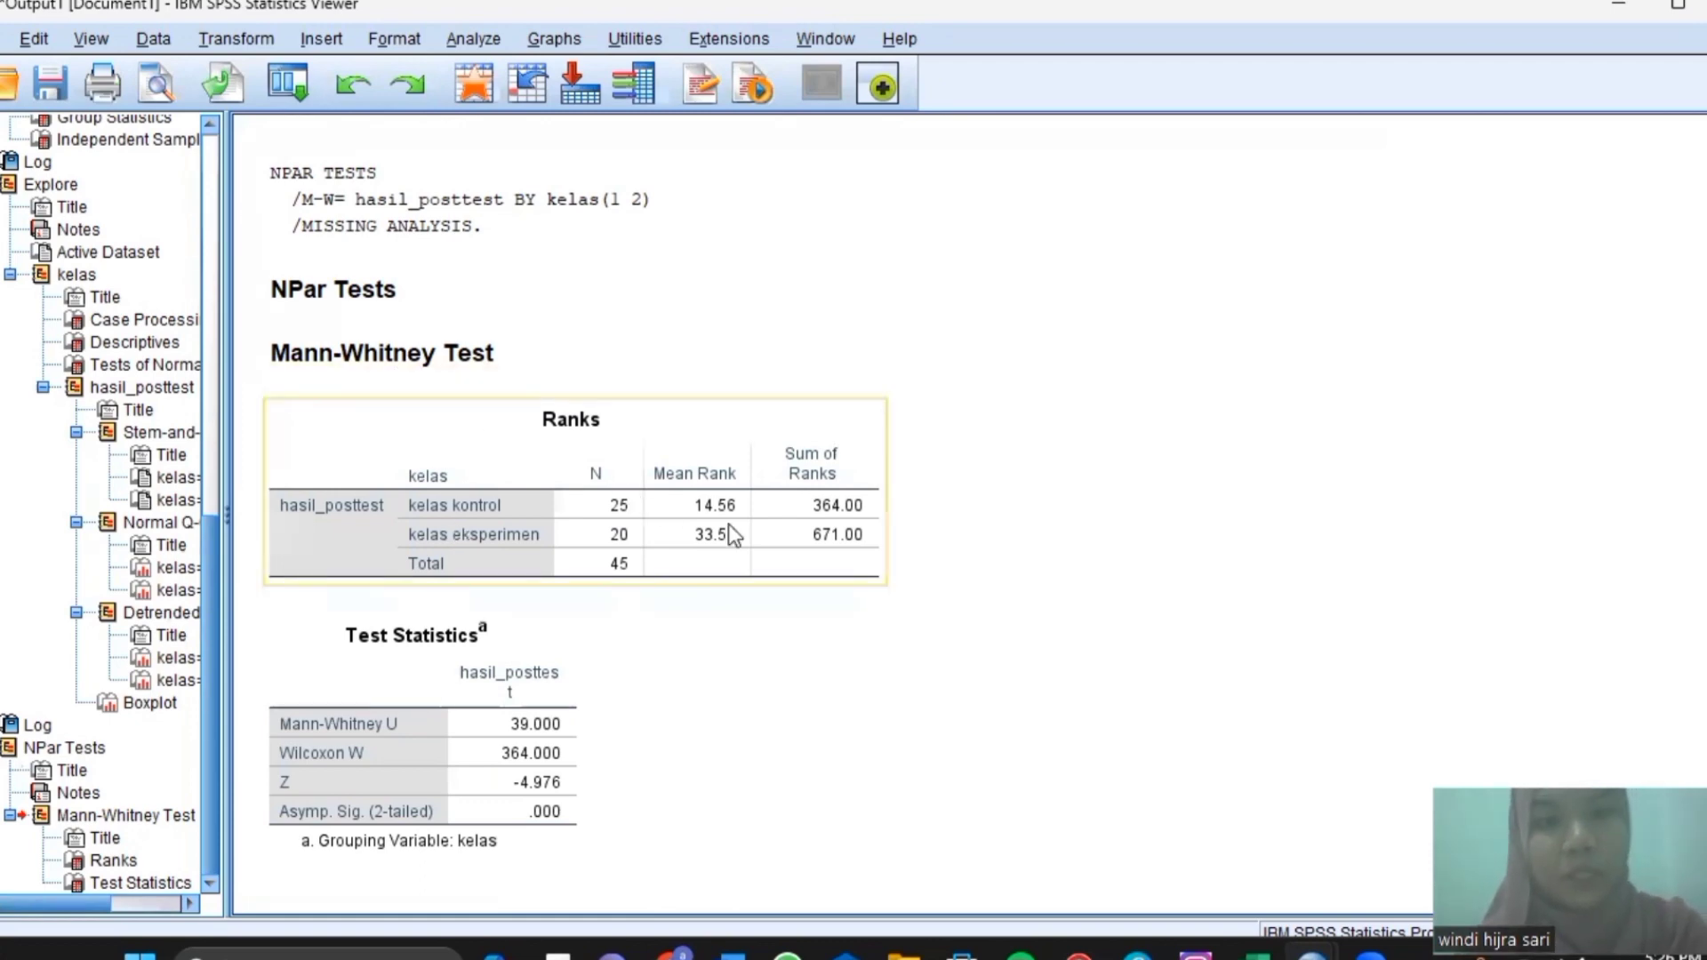